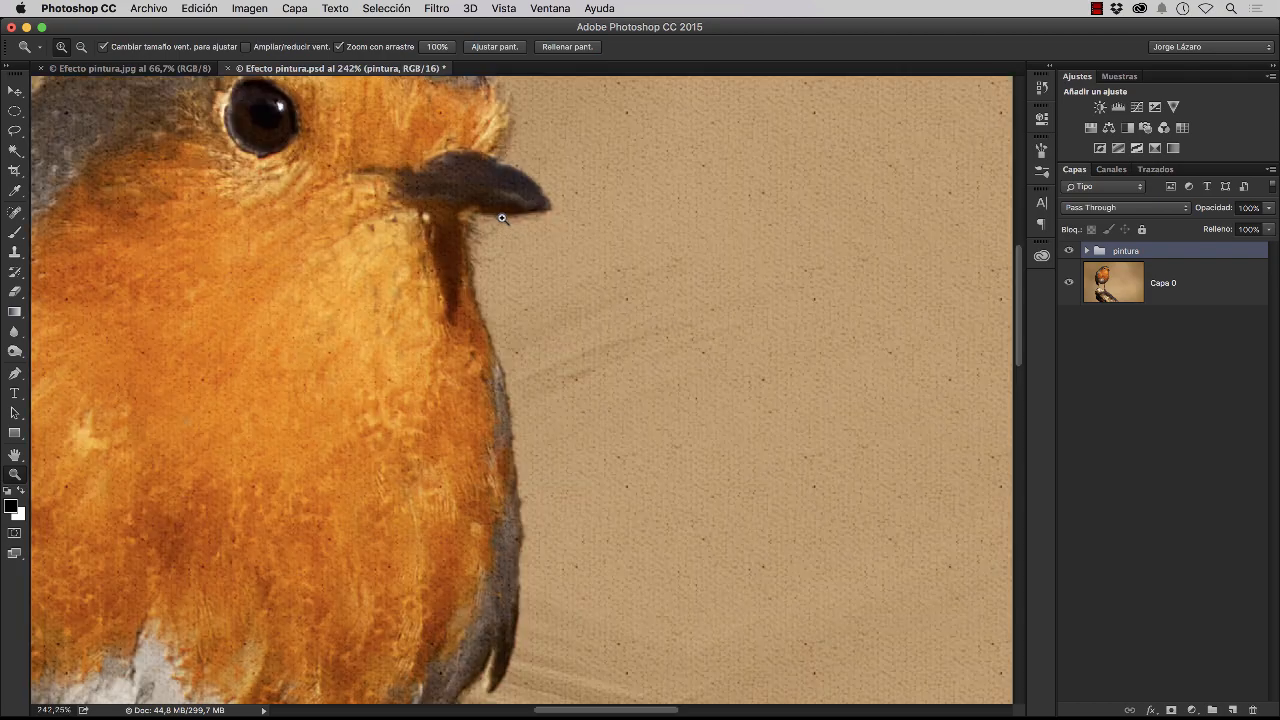
# Examine the painted canvas texture and brush strokes on the robin's body, legs, branch, background and head
pyautogui.press('b')
pyautogui.moveTo(418, 293); pyautogui.dragTo(530, 434)
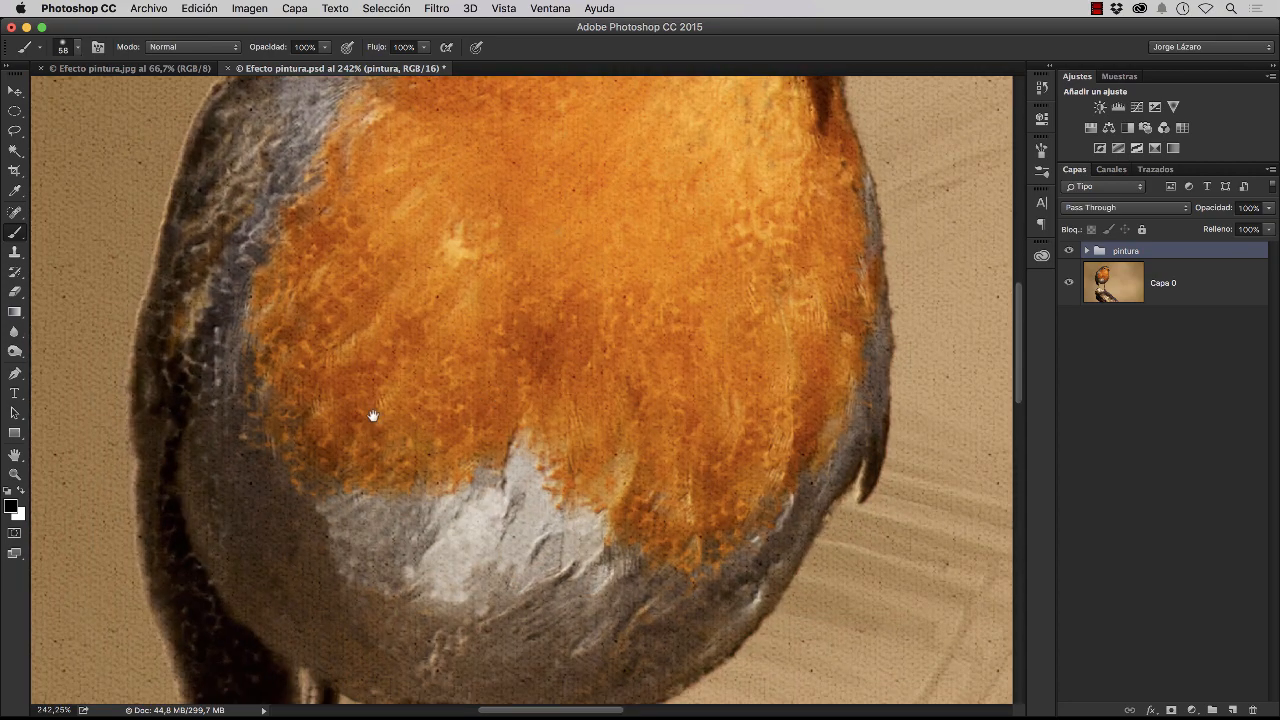
pyautogui.moveTo(352, 403); pyautogui.dragTo(479, 343)
pyautogui.scroll(-10, 479, 343)
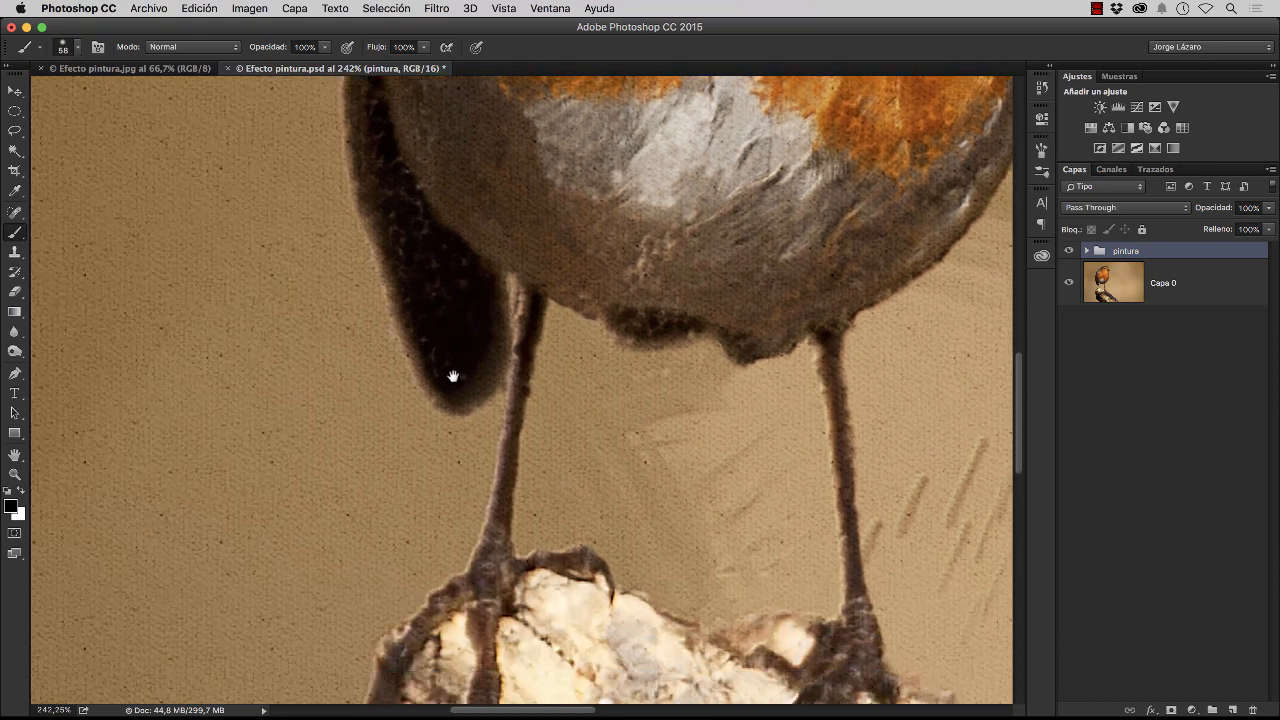
pyautogui.scroll(-15, 409, 347)
pyautogui.hscroll(5, 409, 347)
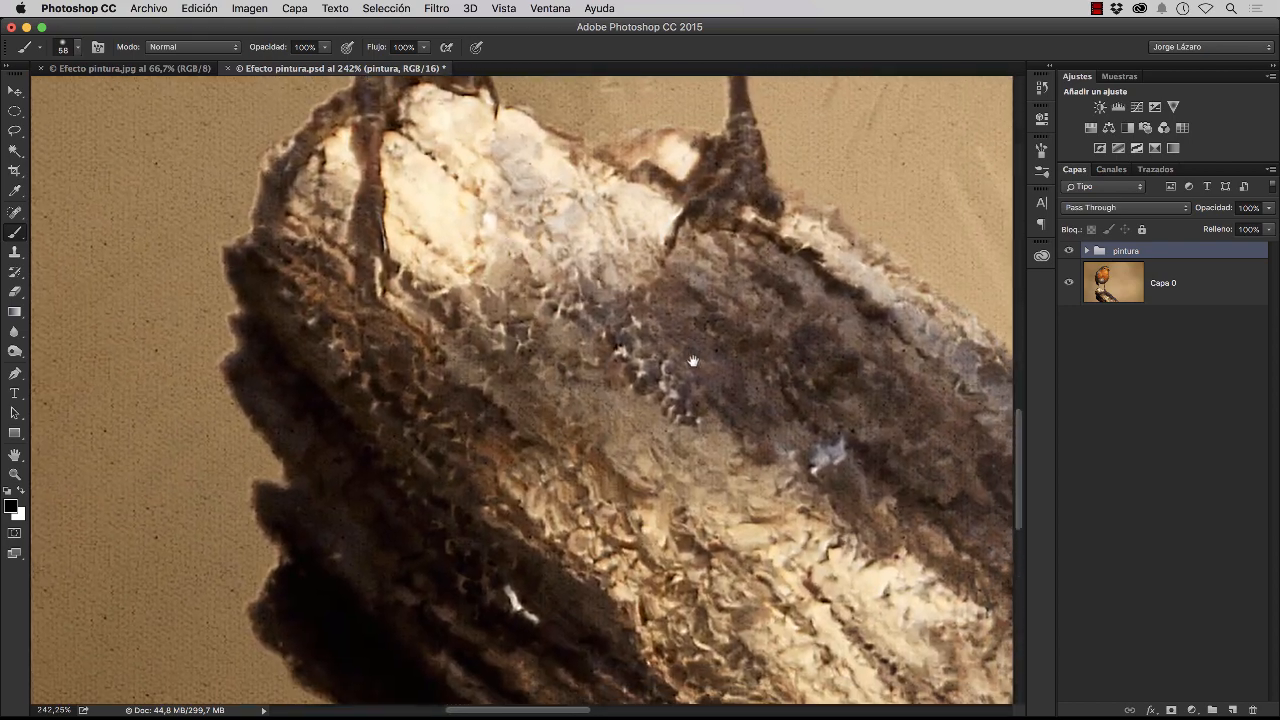
pyautogui.hscroll(10, 529, 340)
pyautogui.scroll(5, 529, 340)
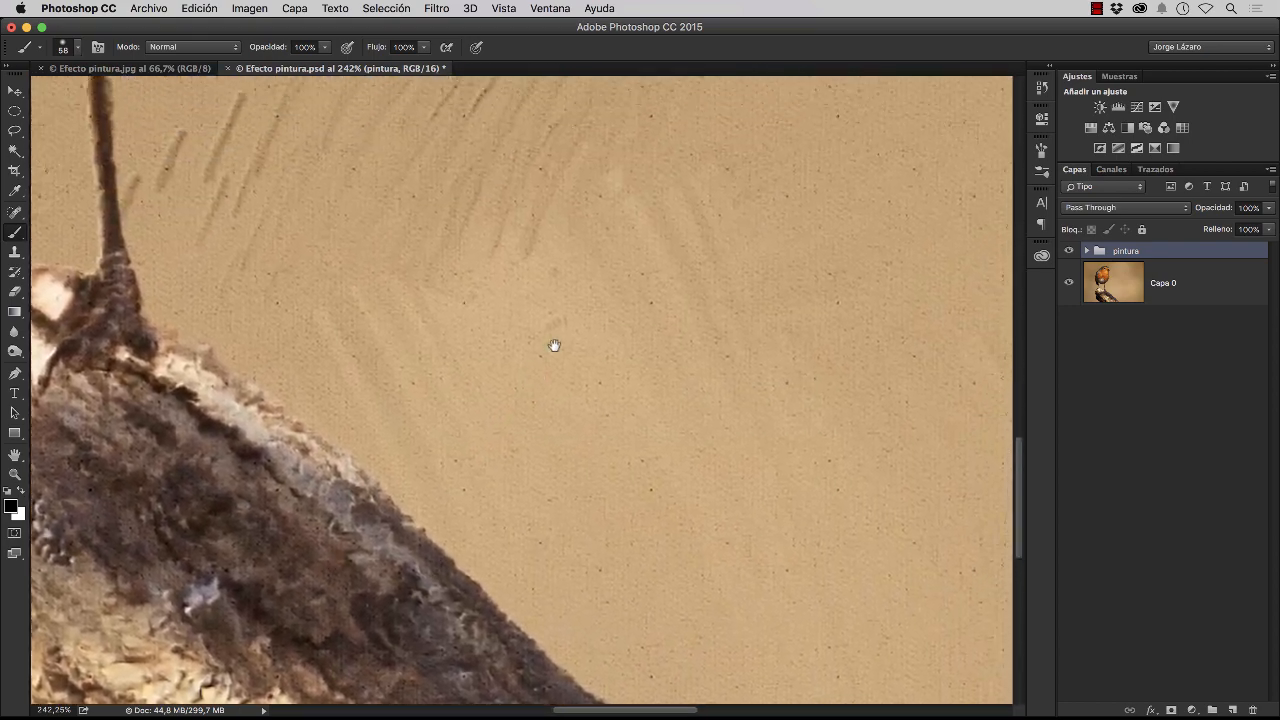
pyautogui.scroll(10, 545, 373)
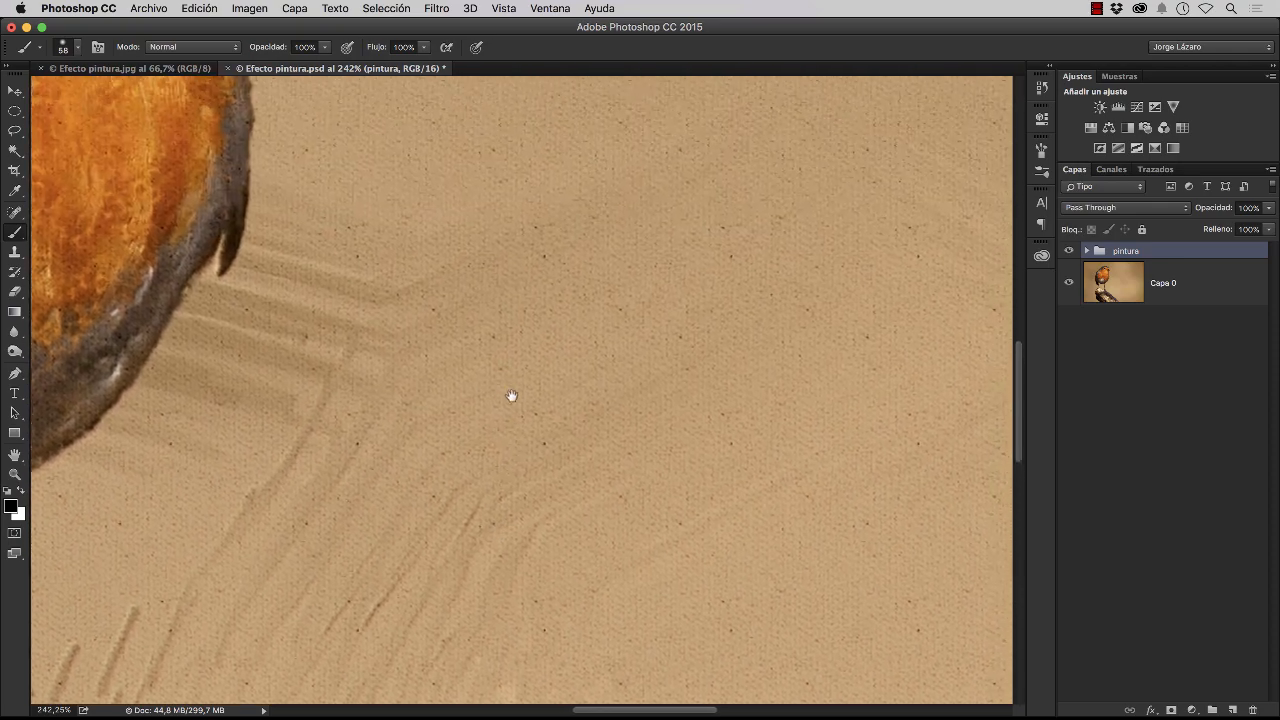
pyautogui.scroll(10, 391, 368)
pyautogui.hscroll(-6, 391, 368)
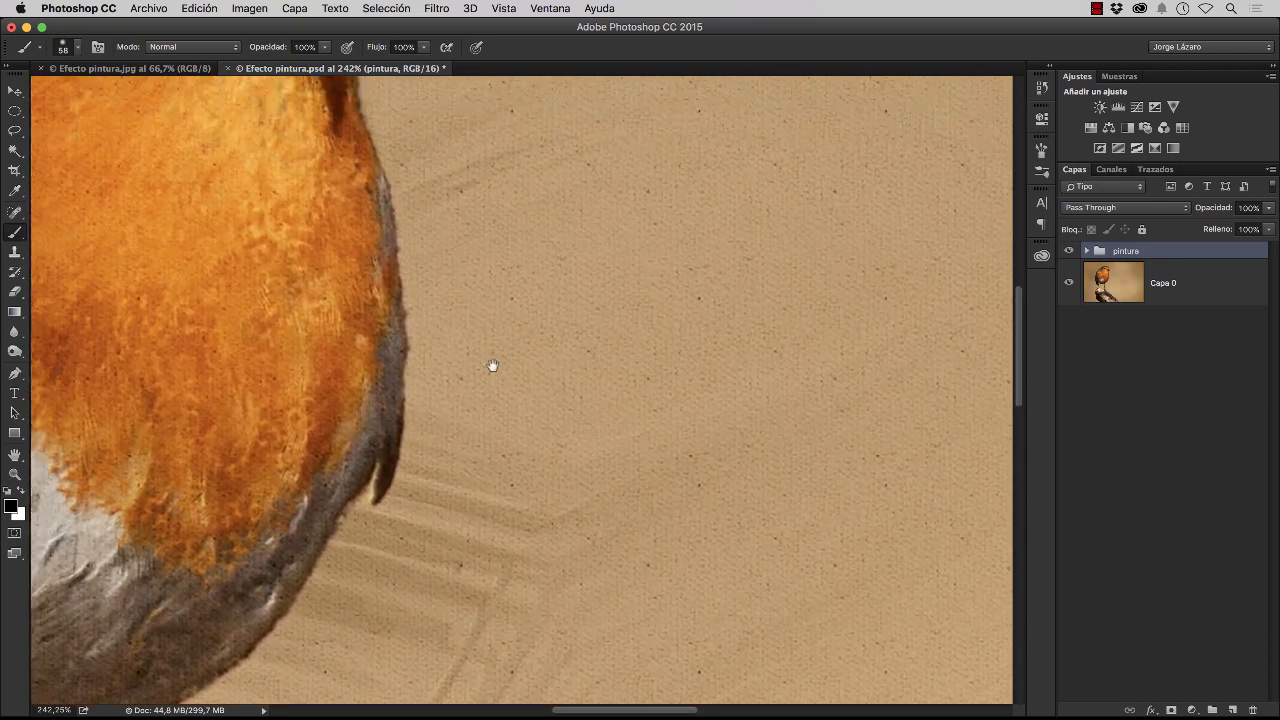
pyautogui.scroll(3, 538, 404)
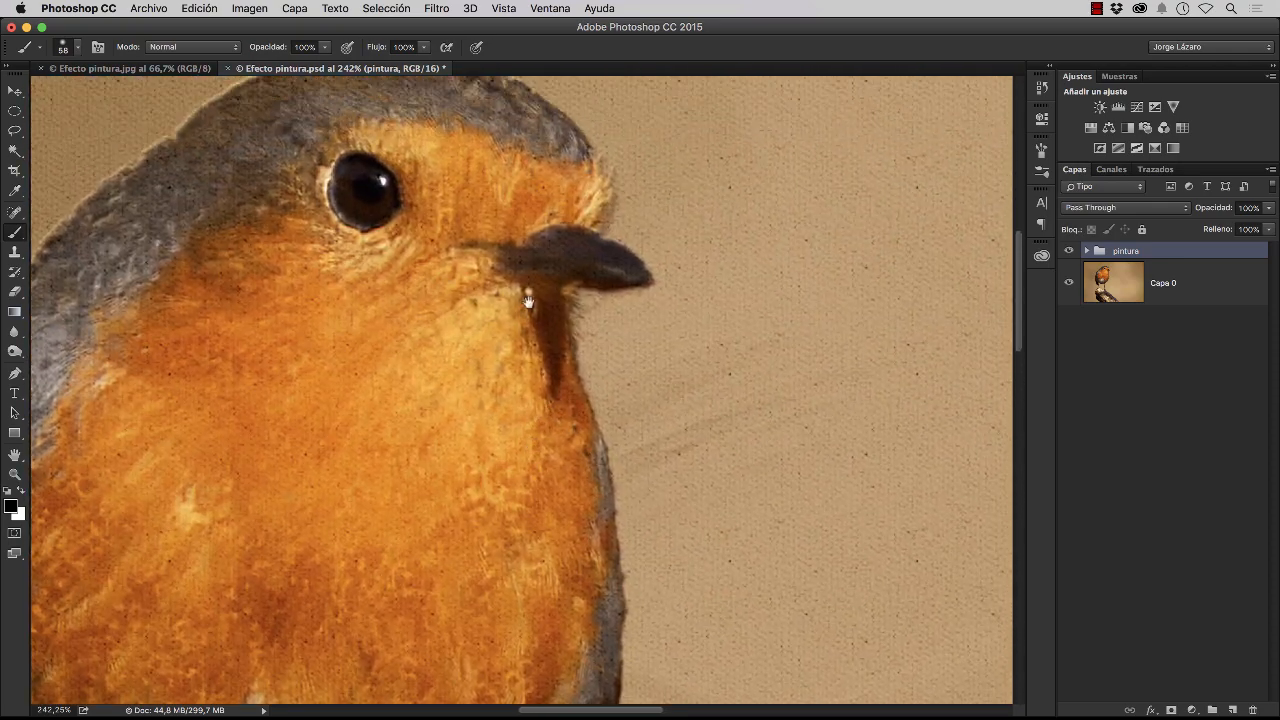
pyautogui.scroll(3, 528, 302)
pyautogui.hscroll(-3, 528, 302)
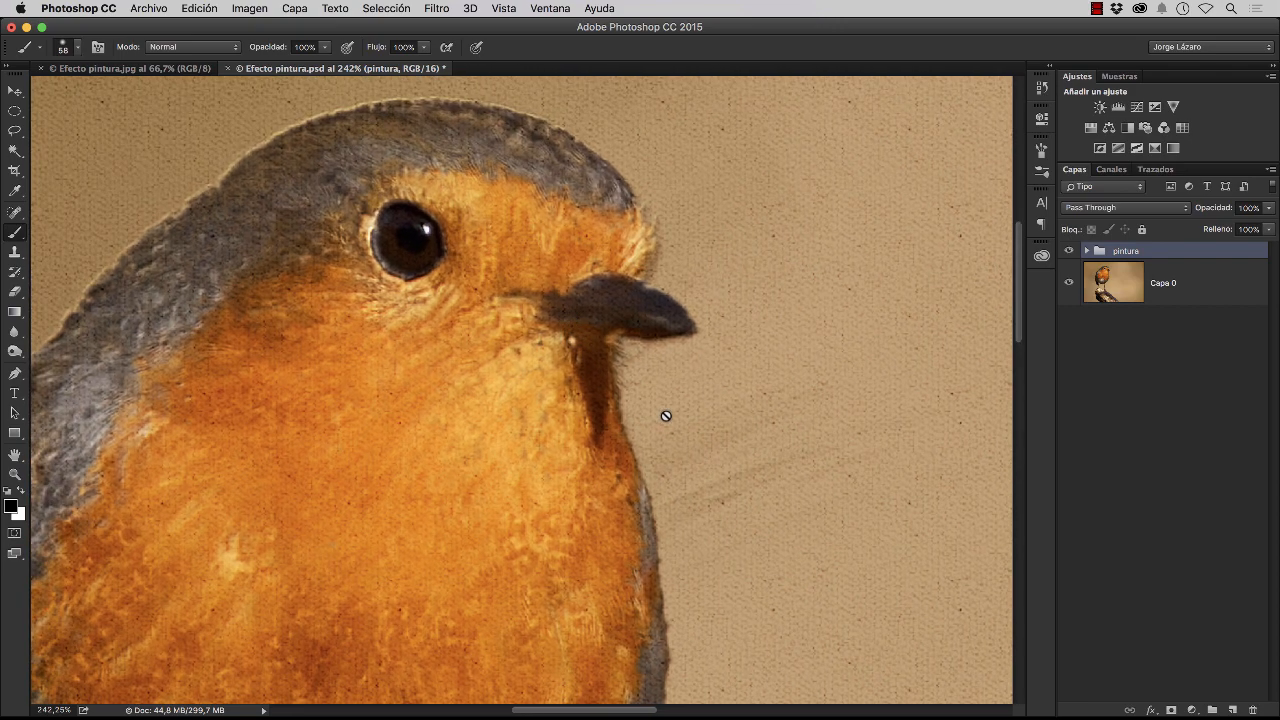
# Compare the pintura group's effect with the original photo, and close Efecto pintura.psd without saving
pyautogui.click(1069, 251)
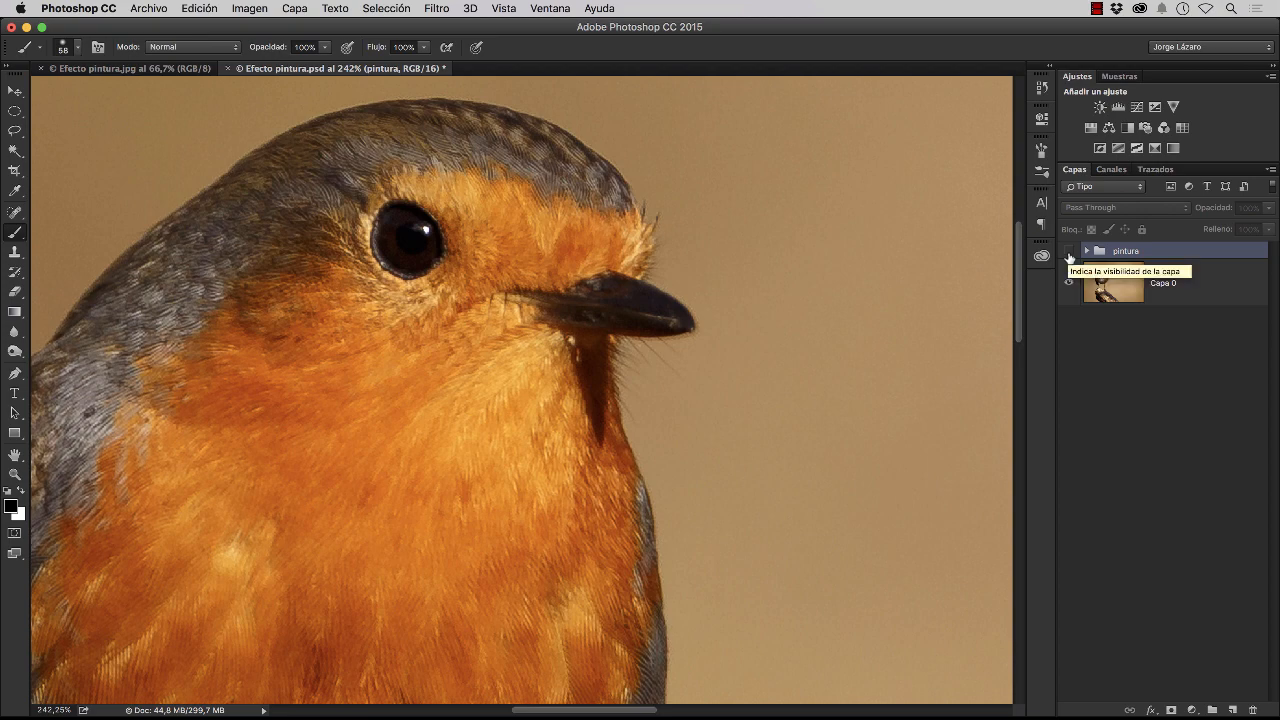
pyautogui.click(1069, 256)
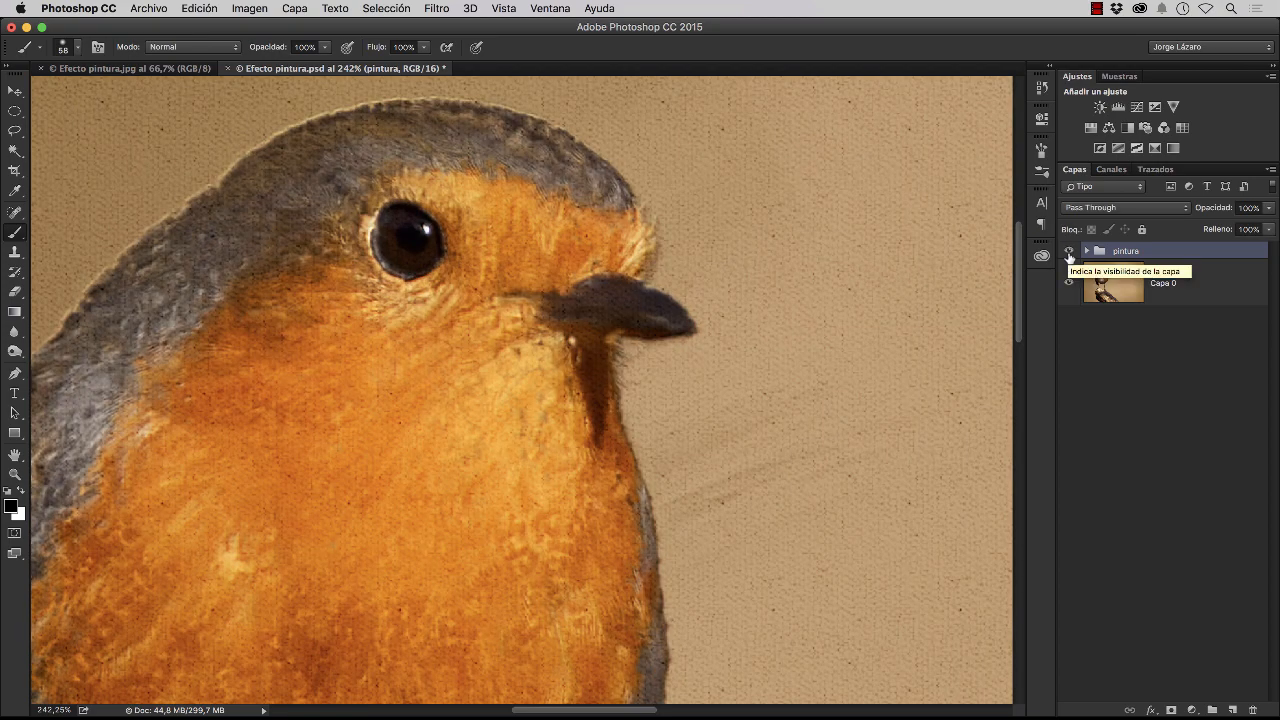
pyautogui.click(227, 69)
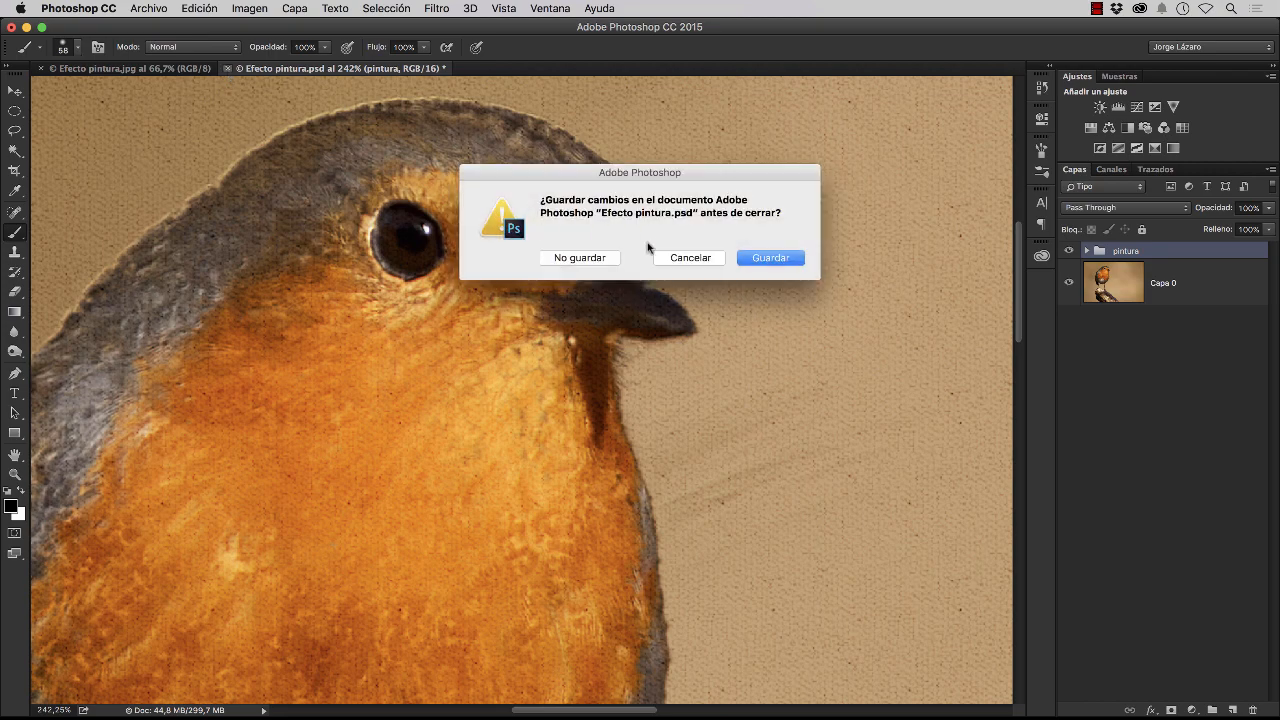
pyautogui.click(578, 262)
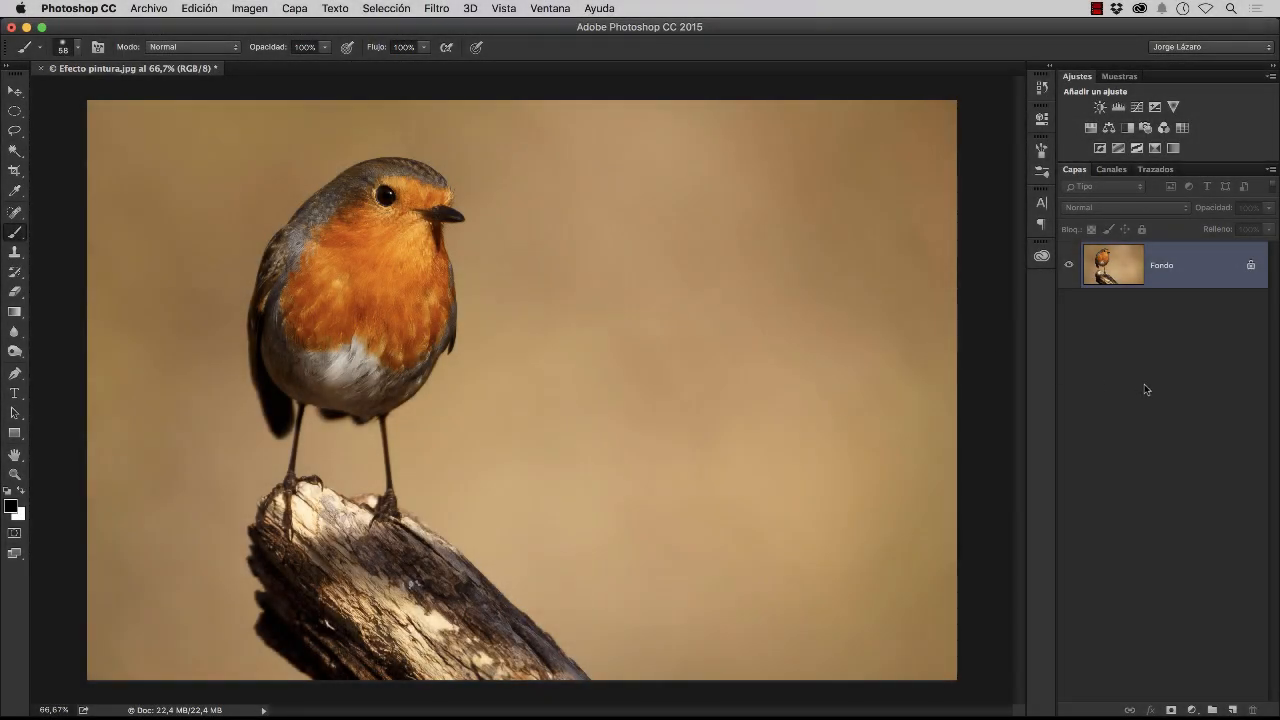
# Add a new empty layer above the bird photo and name it "fondo"
pyautogui.click(1233, 709)
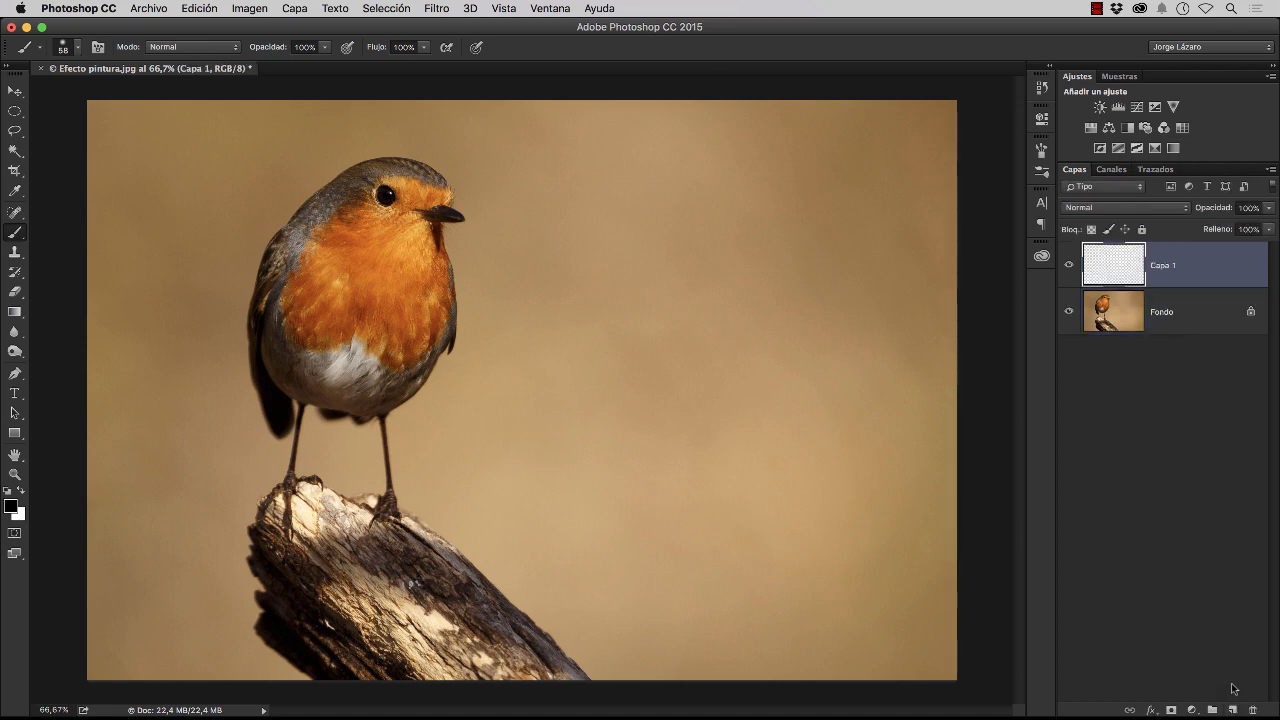
pyautogui.doubleClick(1165, 266)
pyautogui.press('BackSpace')
pyautogui.write('Fondo')
pyautogui.click(1208, 274)
# Unlock the bird photo's background layer and lower its opacity to 52%
pyautogui.click(1250, 315)
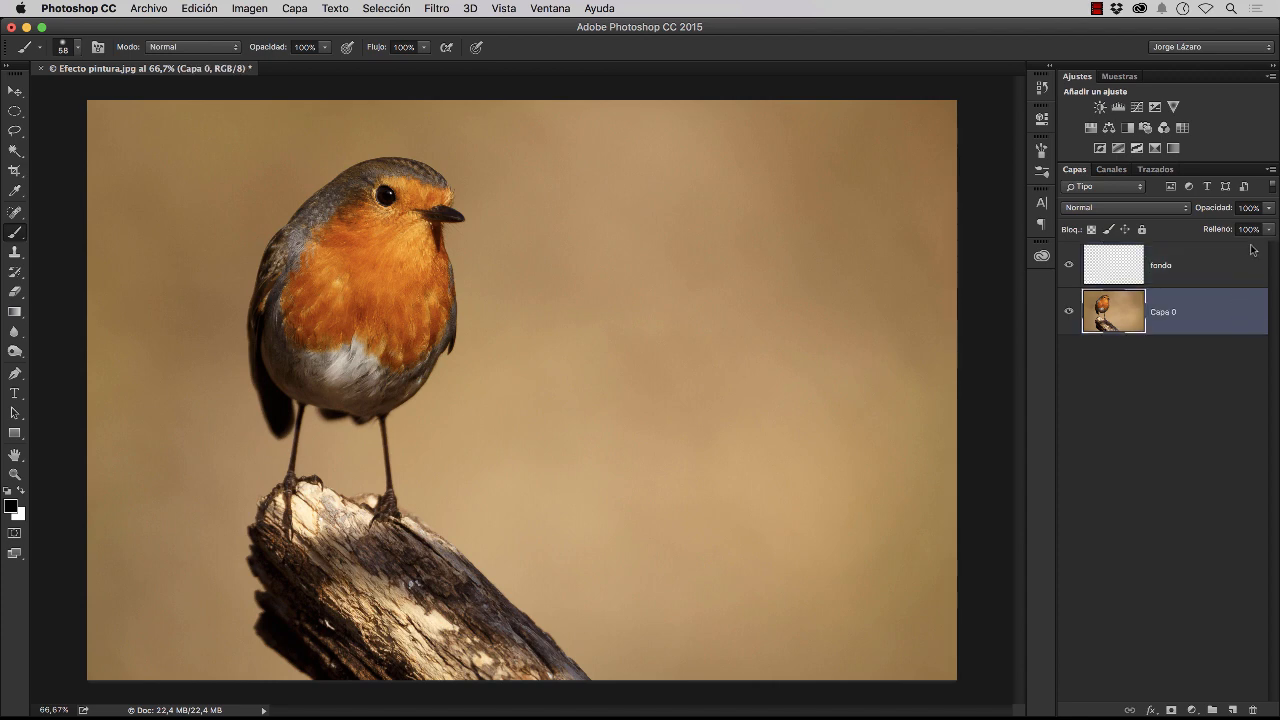
pyautogui.click(1269, 209)
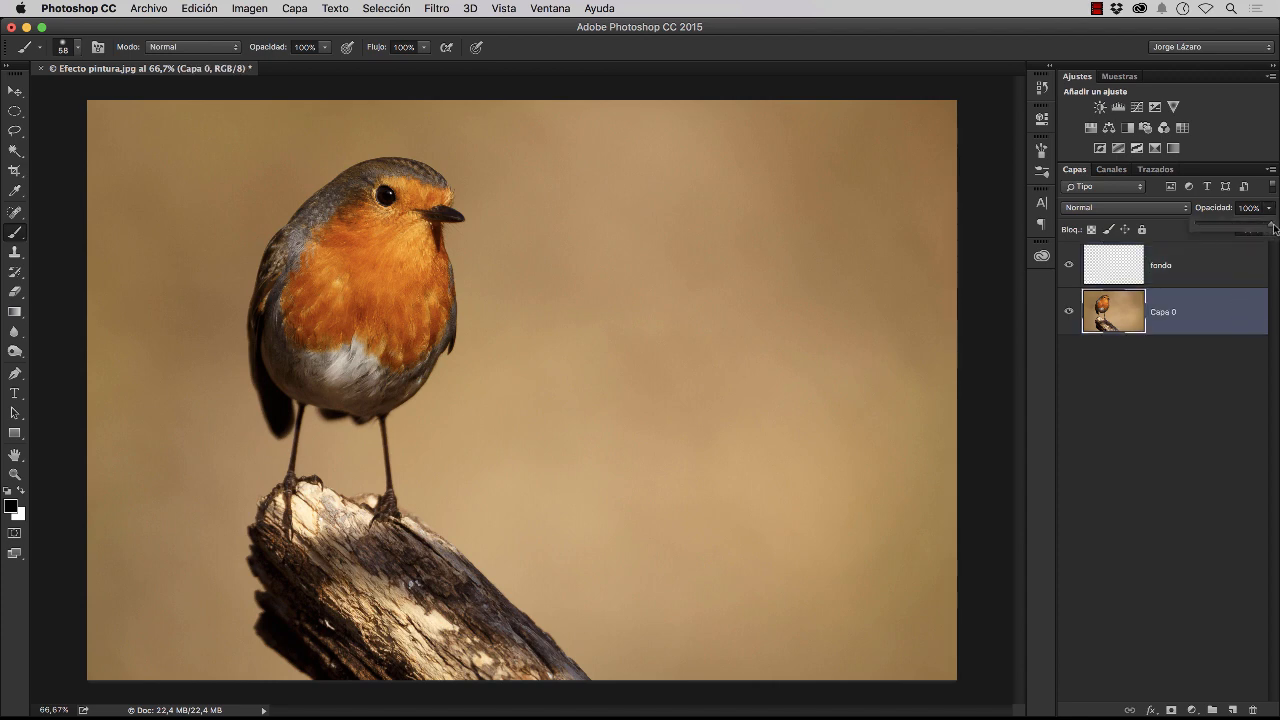
pyautogui.moveTo(1273, 228); pyautogui.dragTo(1236, 237)
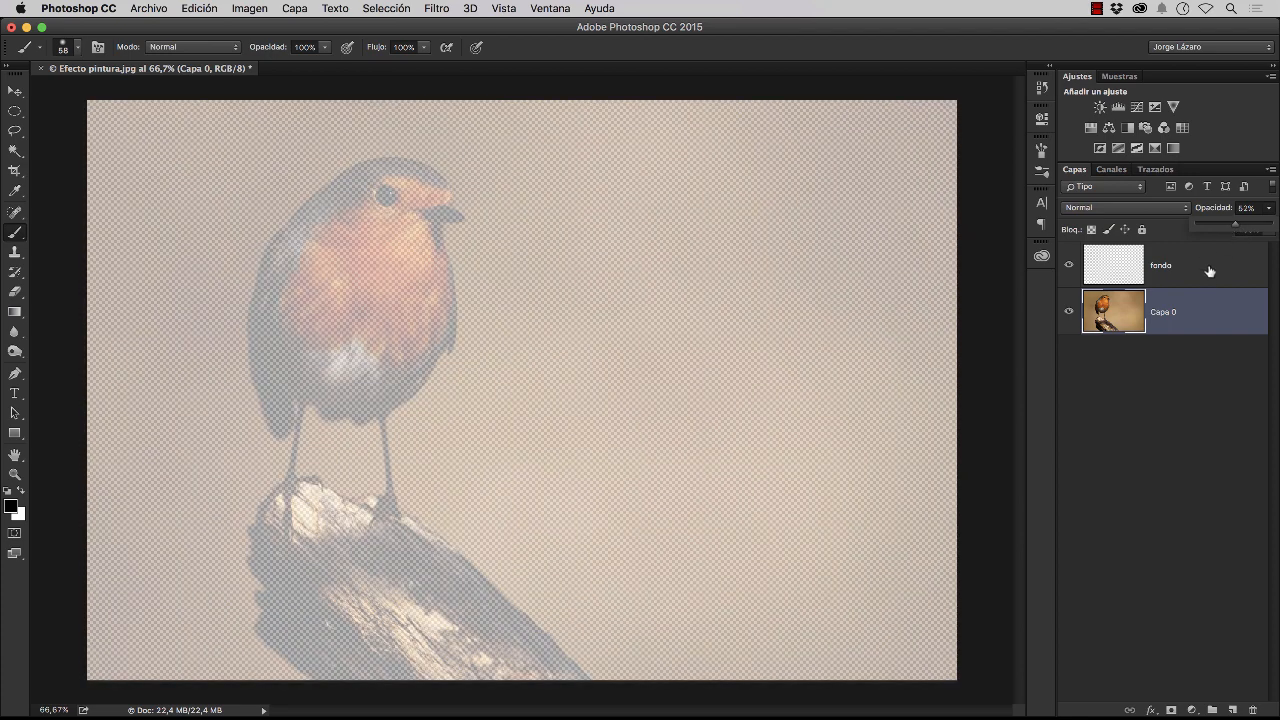
# Set up the Mixer Brush on the fondo layer with the "Muchas cerdas, abanico plano" bristle tip
pyautogui.click(1210, 272)
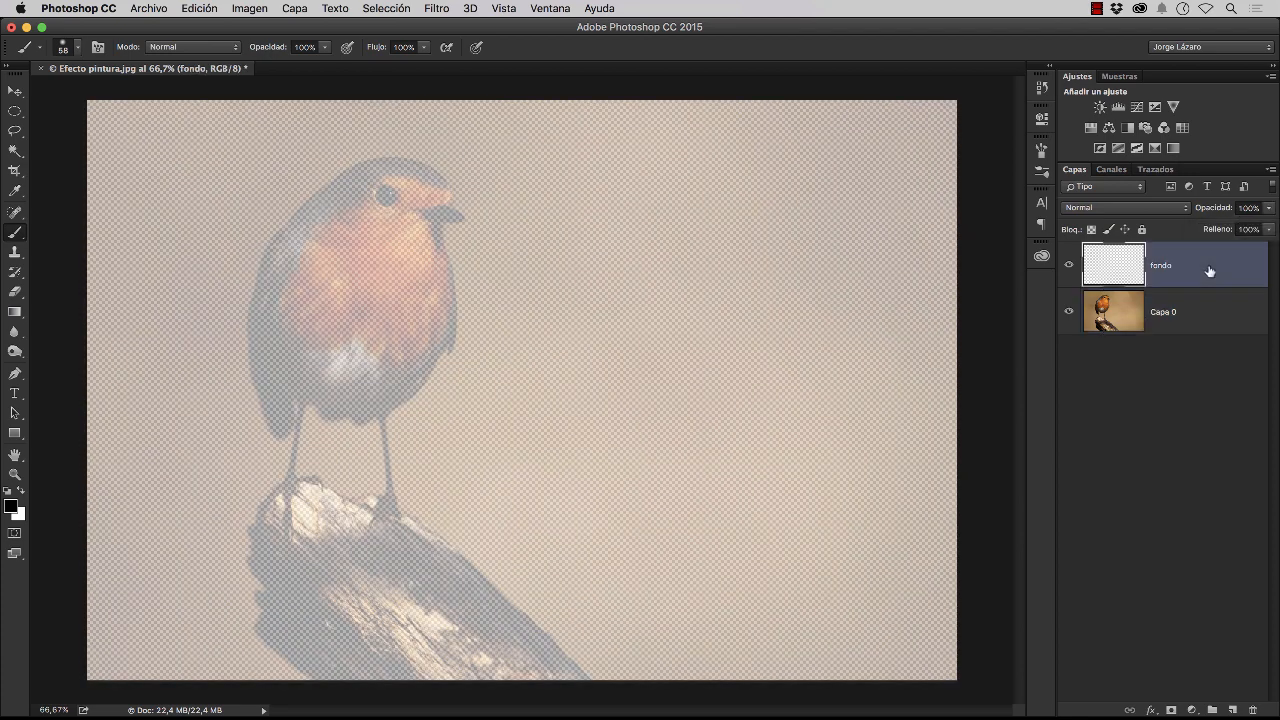
pyautogui.rightClick(17, 236)
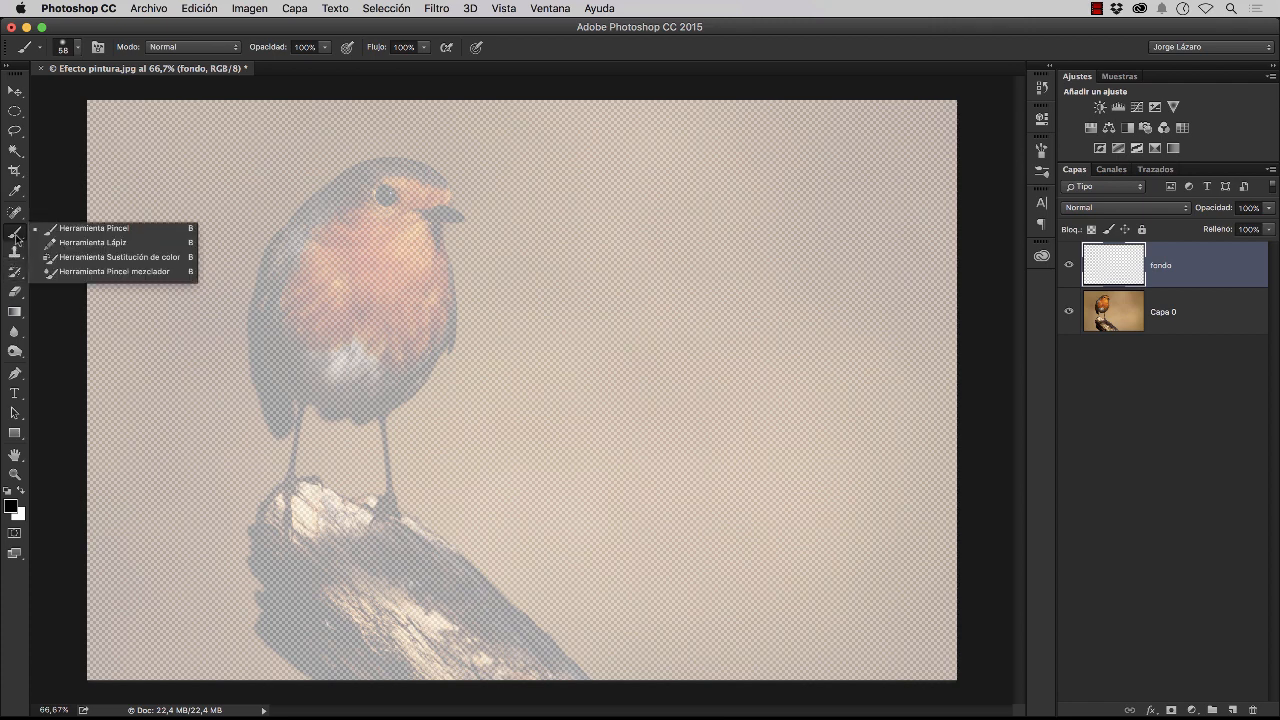
pyautogui.click(100, 271)
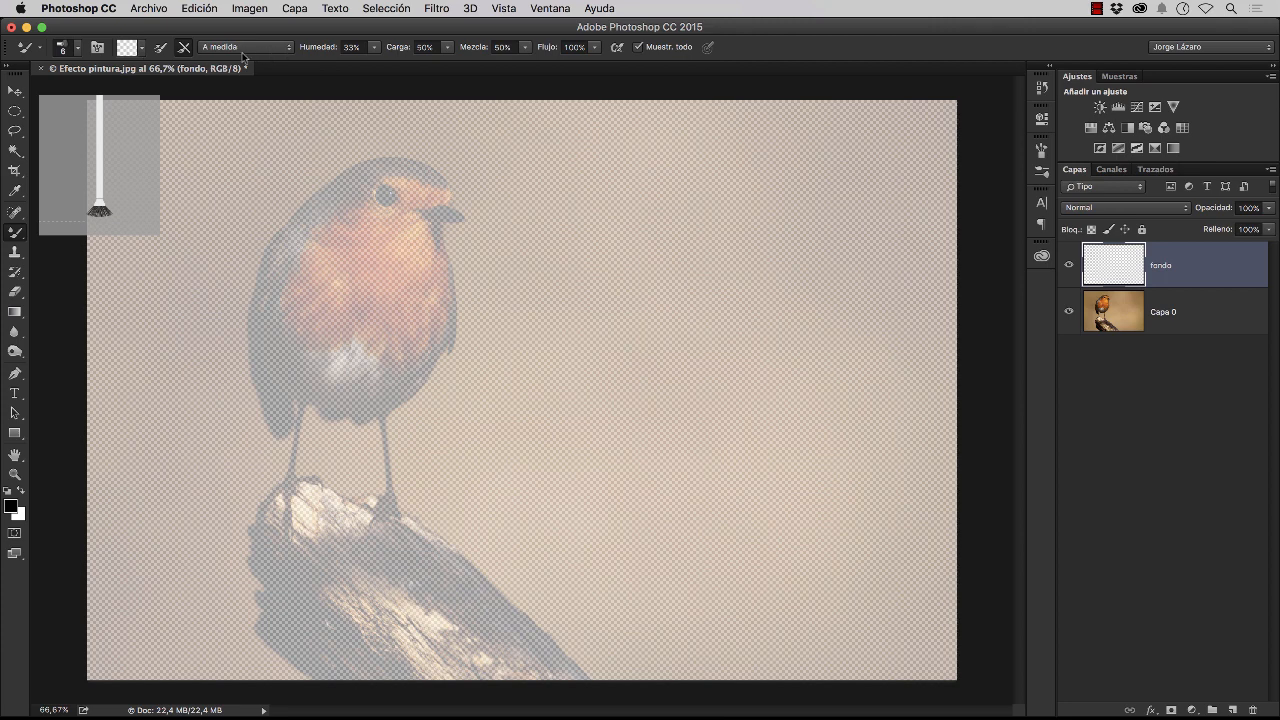
pyautogui.click(78, 49)
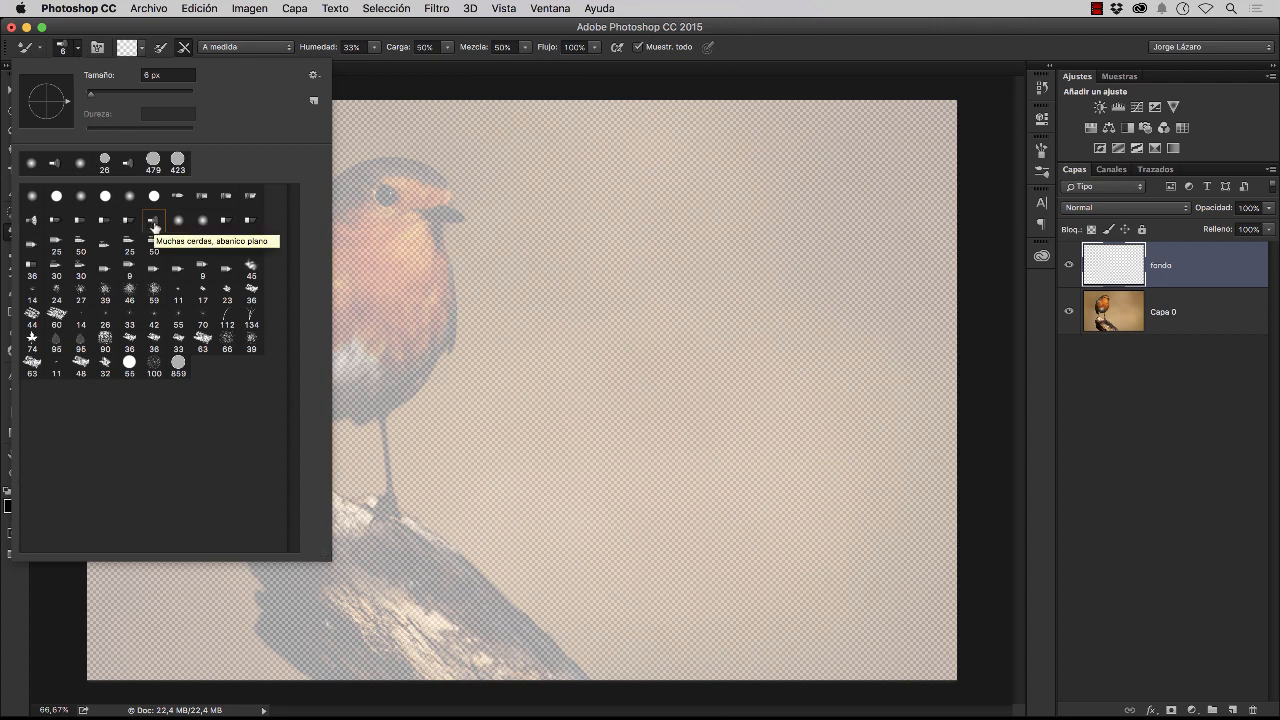
pyautogui.click(154, 224)
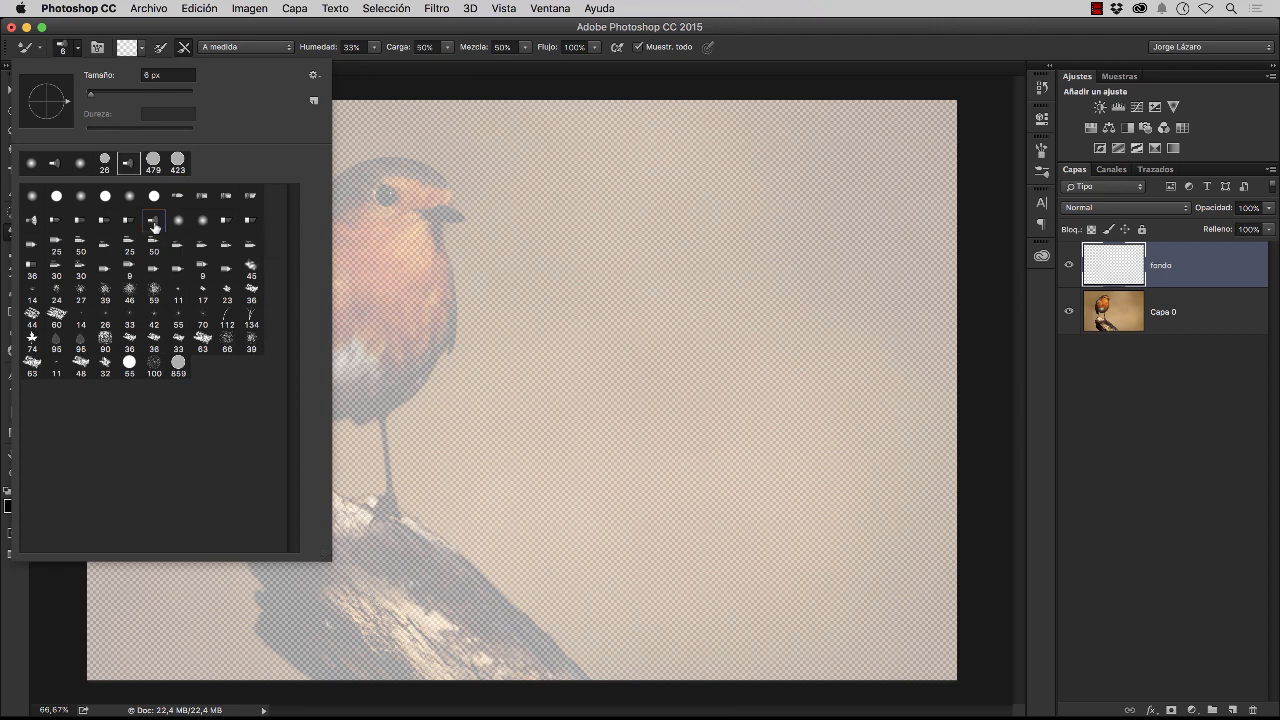
pyautogui.doubleClick(154, 224)
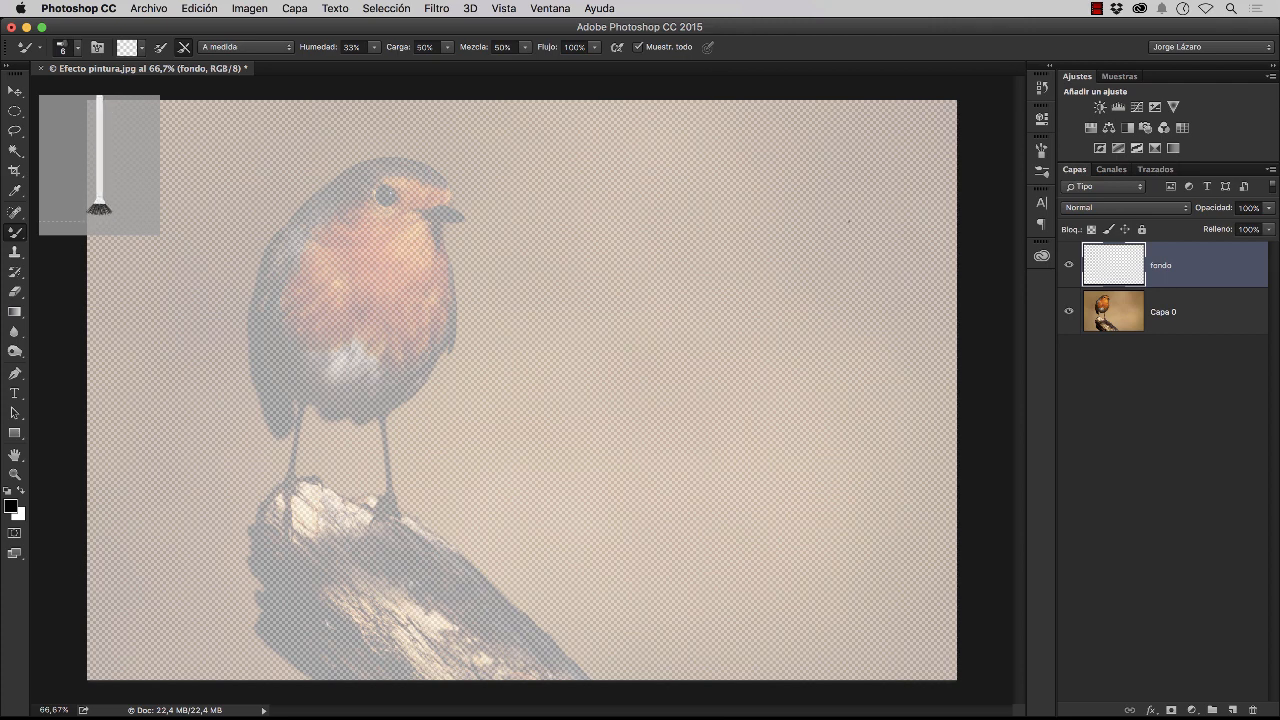
# Clean the mixer brush, leave loading after each stroke off, and choose the "Muy húmedo" blending preset
pyautogui.click(142, 52)
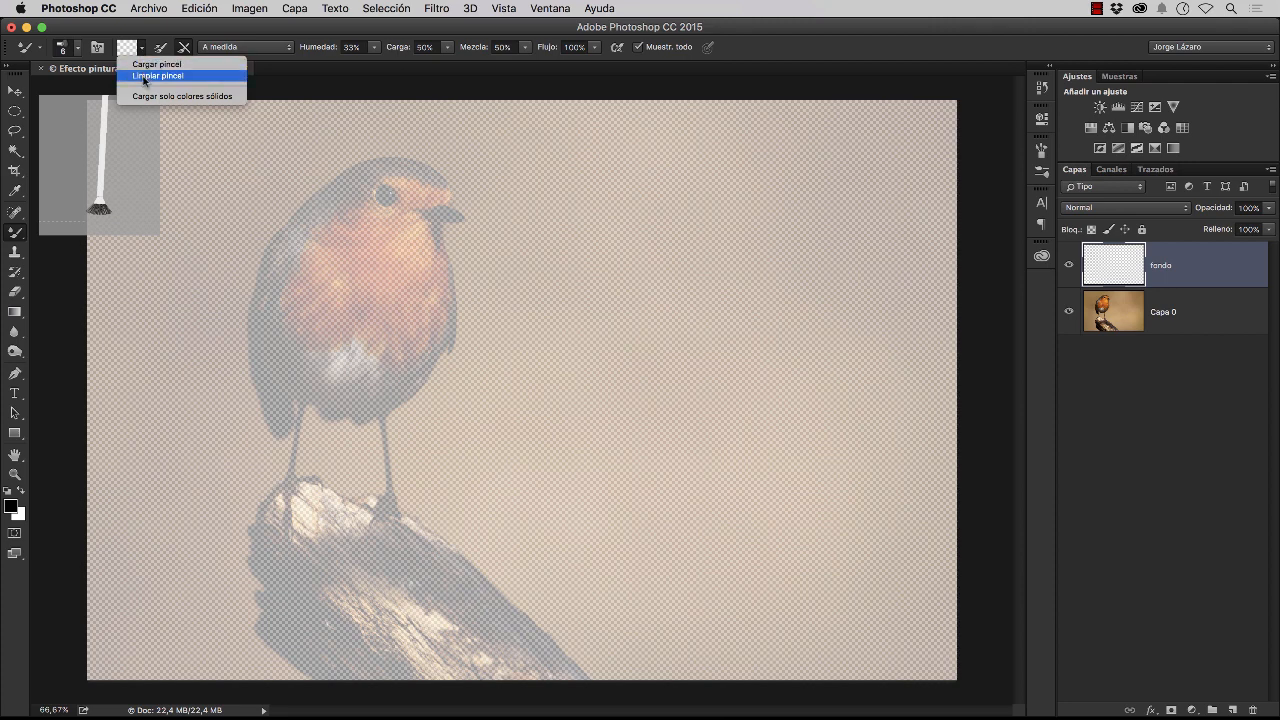
pyautogui.click(145, 76)
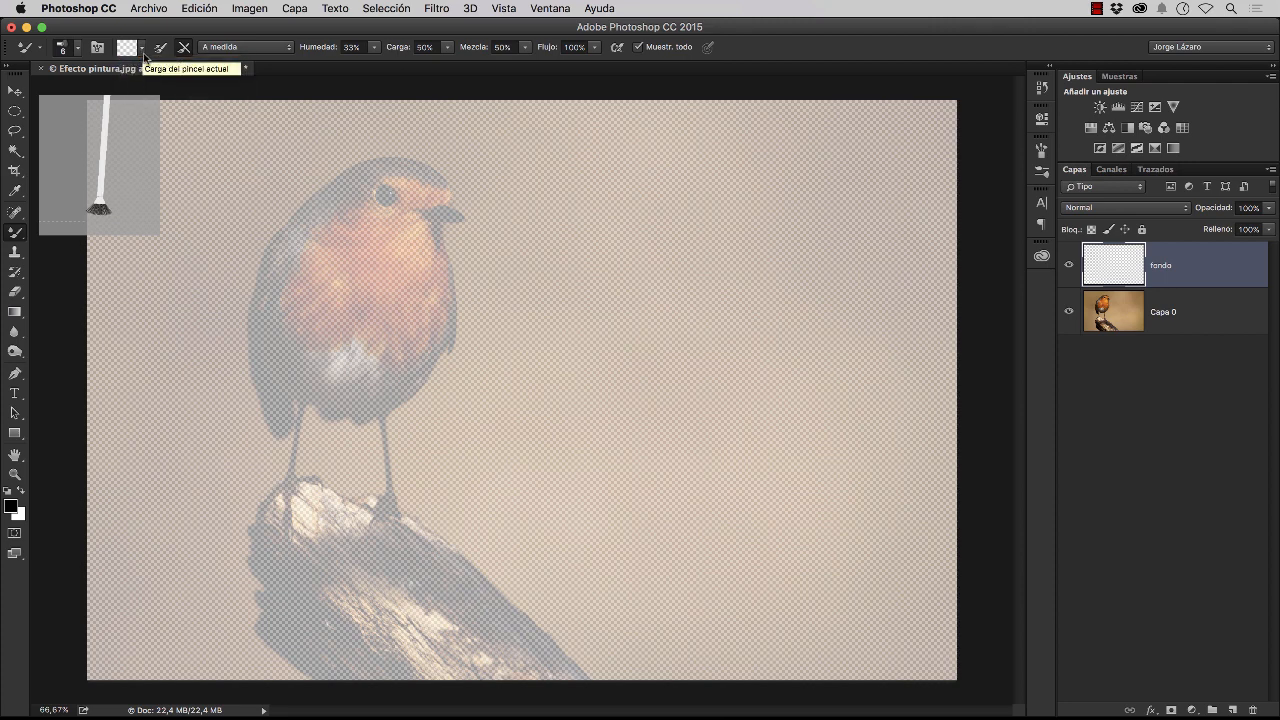
pyautogui.click(162, 50)
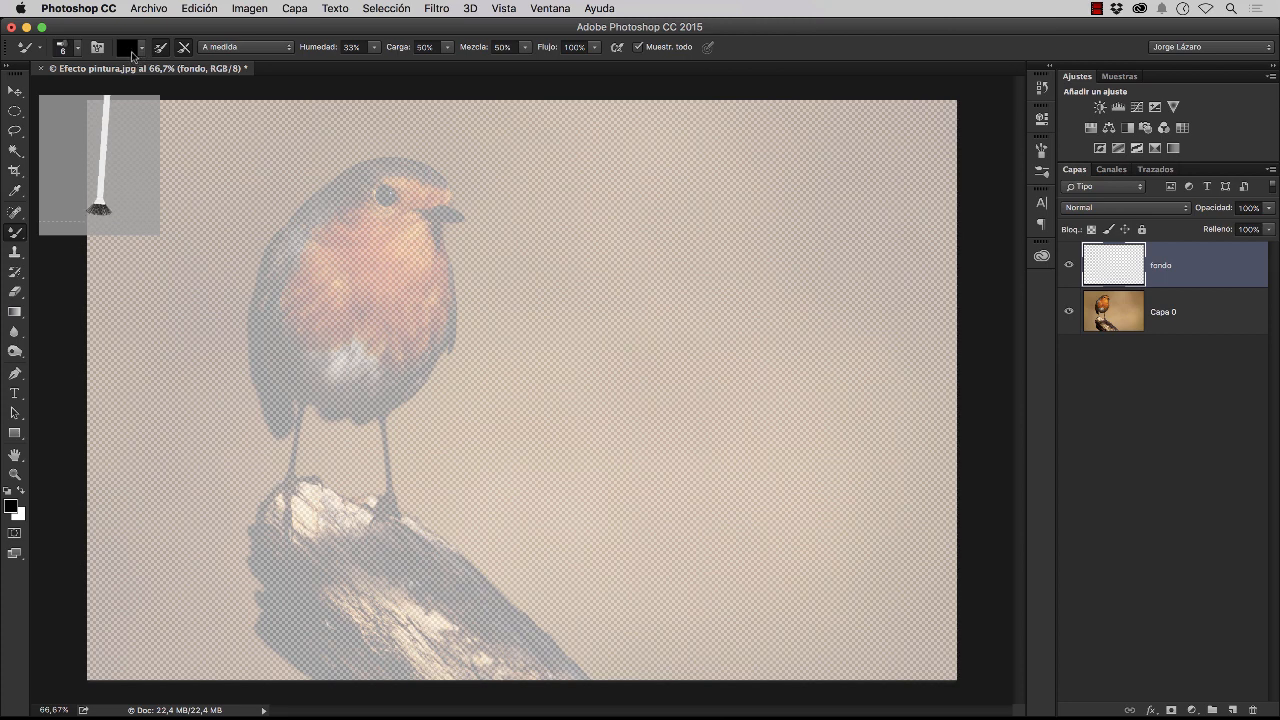
pyautogui.click(158, 52)
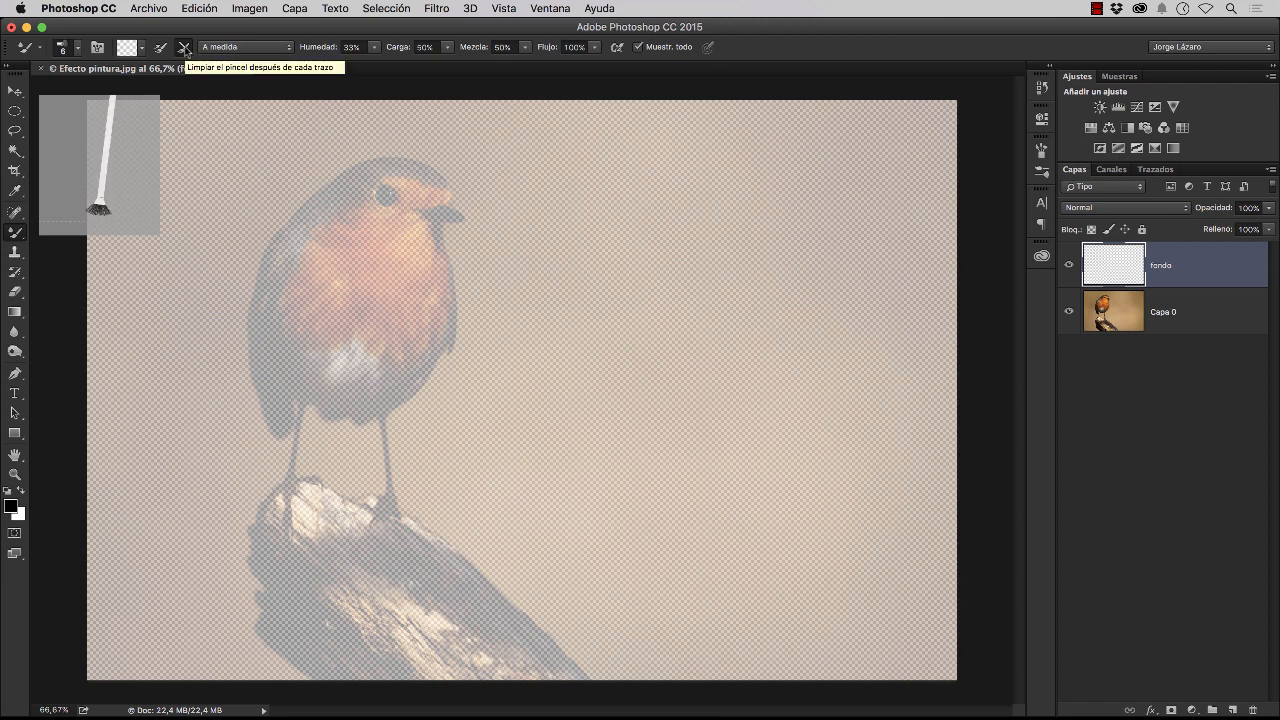
pyautogui.click(185, 51)
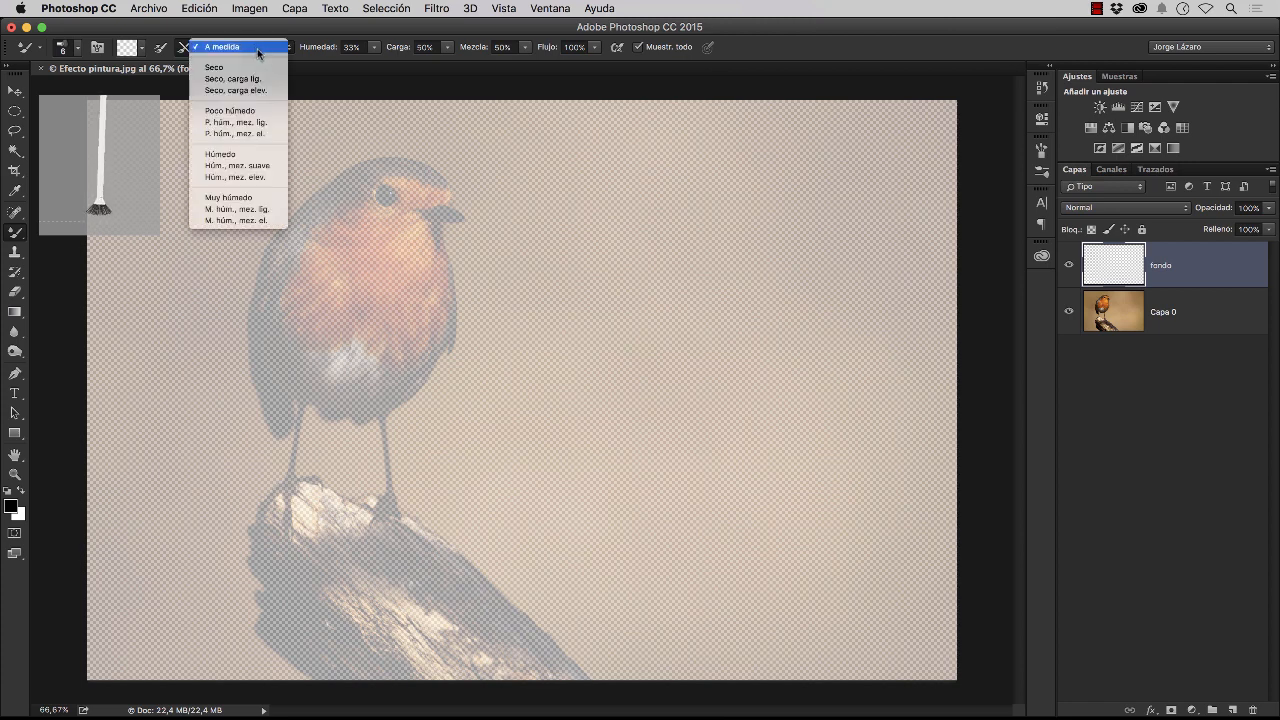
pyautogui.click(240, 199)
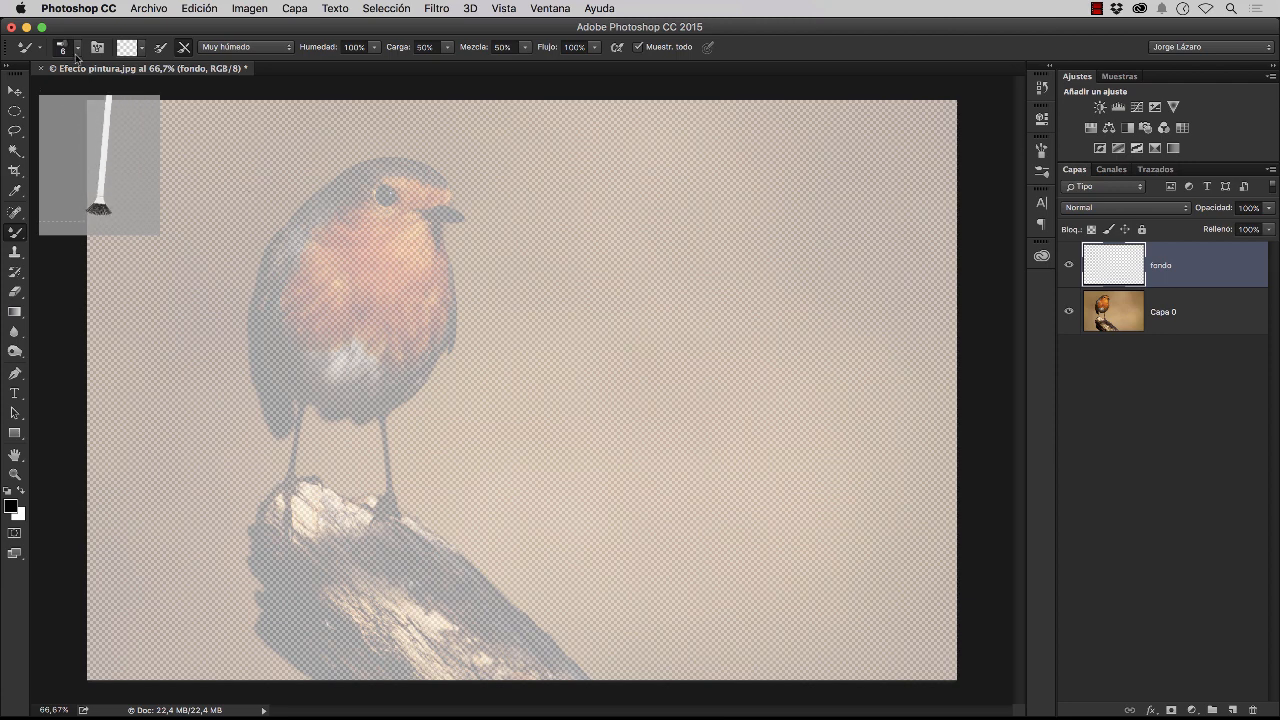
# Enlarge the mixer brush to 187 px
pyautogui.click(77, 47)
pyautogui.moveTo(94, 98); pyautogui.dragTo(185, 101)
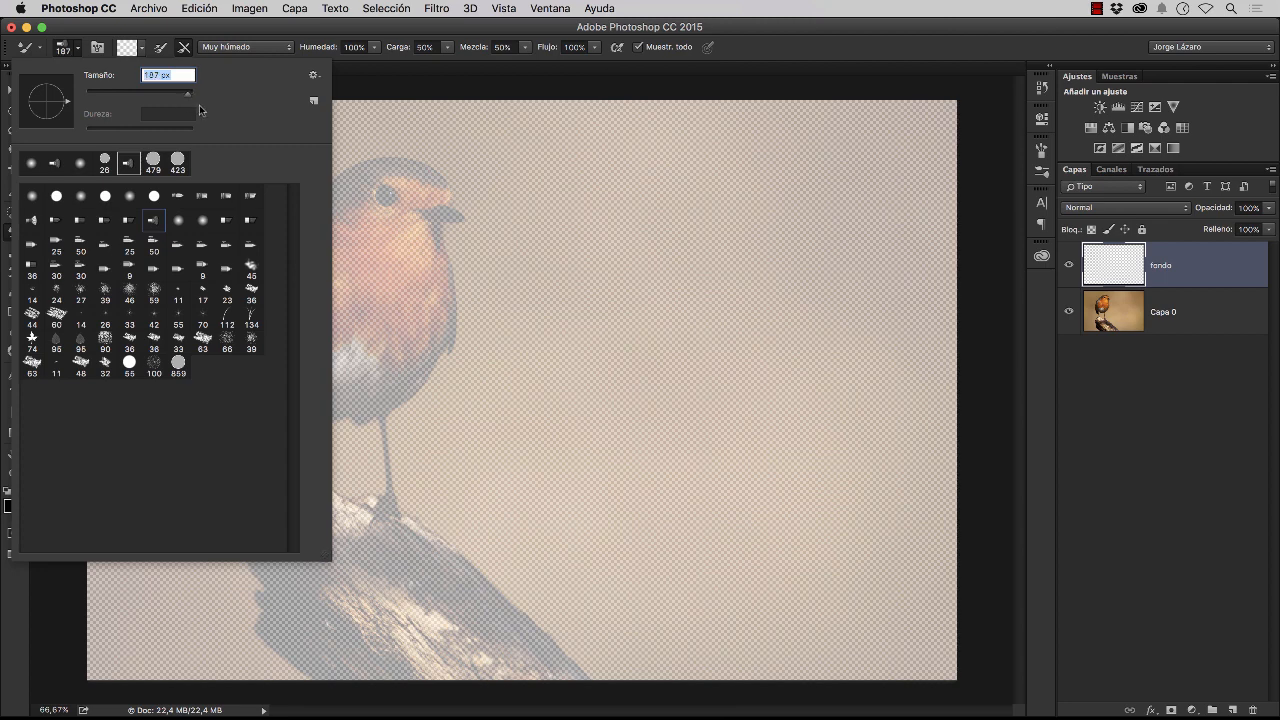
pyautogui.click(763, 51)
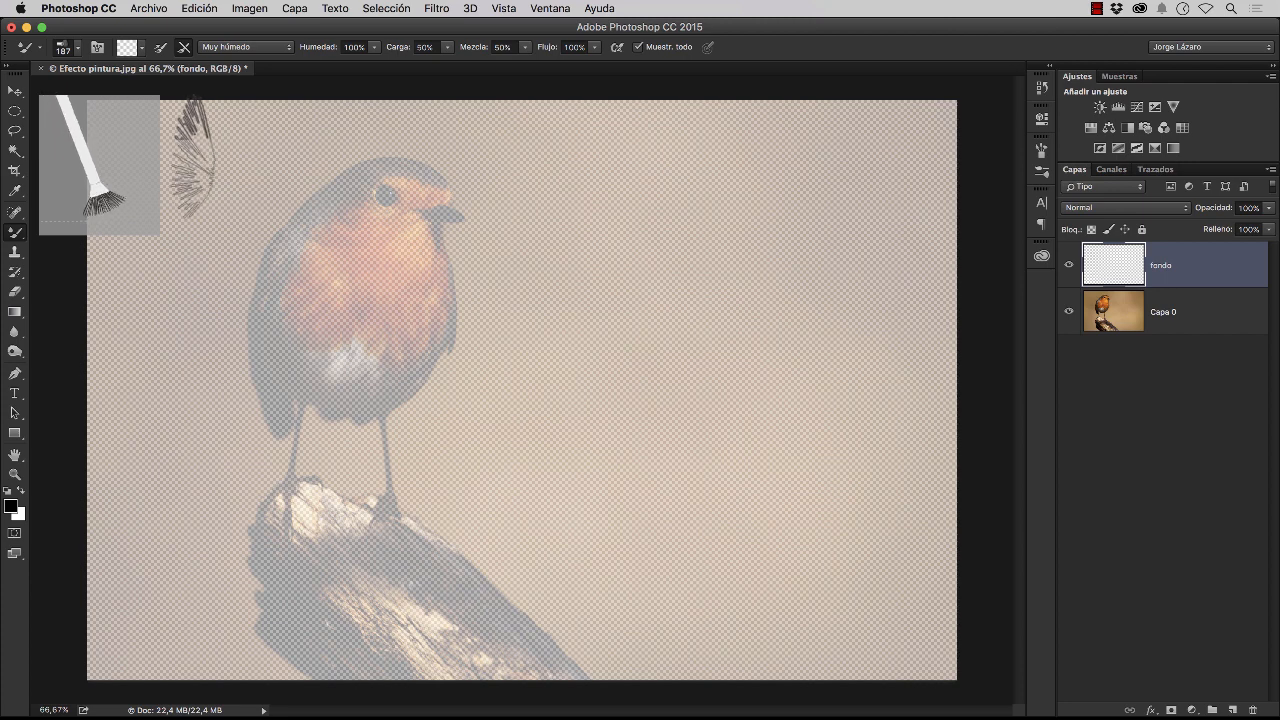
# Cover the whole canvas of the fondo layer with broad mixer brush strokes that blend the background tones over the bird and branch
pyautogui.moveTo(205, 175)
pyautogui.mouseDown()
pyautogui.moveTo(362, 206)
pyautogui.moveTo(380, 250)
pyautogui.mouseUp()
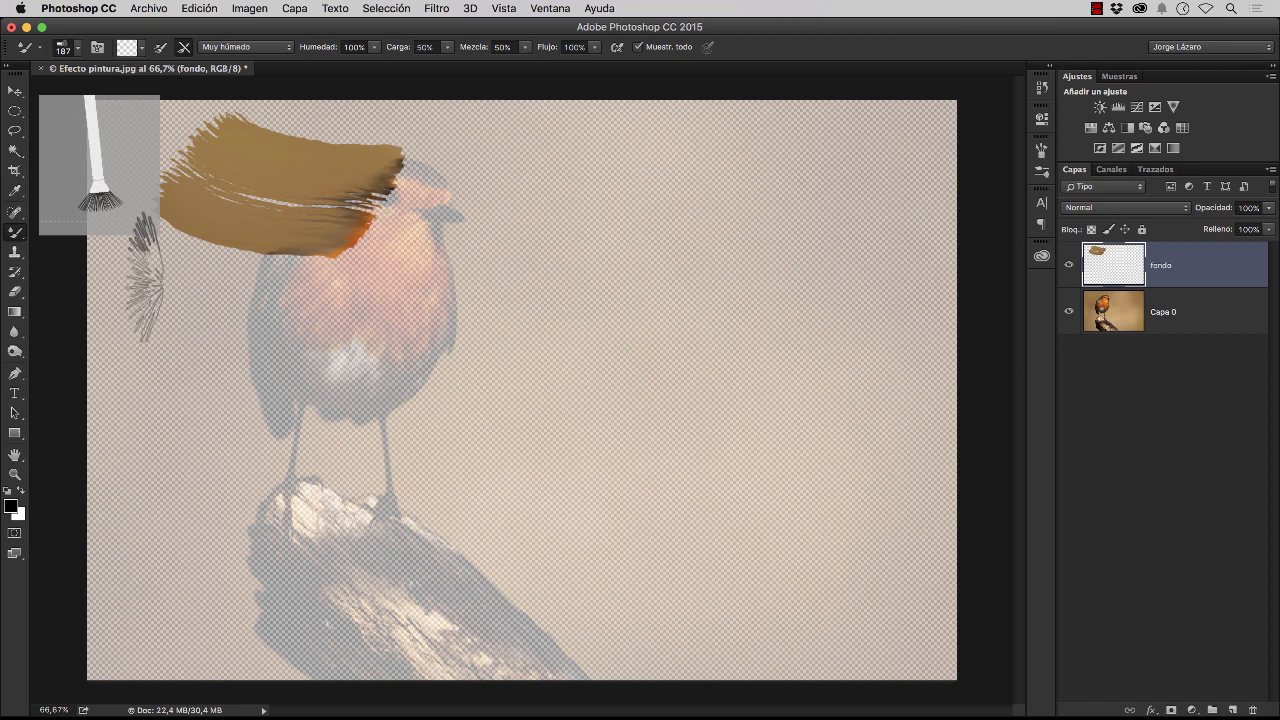
pyautogui.moveTo(138, 275)
pyautogui.mouseDown()
pyautogui.moveTo(180, 285)
pyautogui.moveTo(337, 275)
pyautogui.mouseUp()
pyautogui.moveTo(145, 355)
pyautogui.mouseDown()
pyautogui.moveTo(140, 368)
pyautogui.moveTo(220, 375)
pyautogui.moveTo(335, 350)
pyautogui.mouseUp()
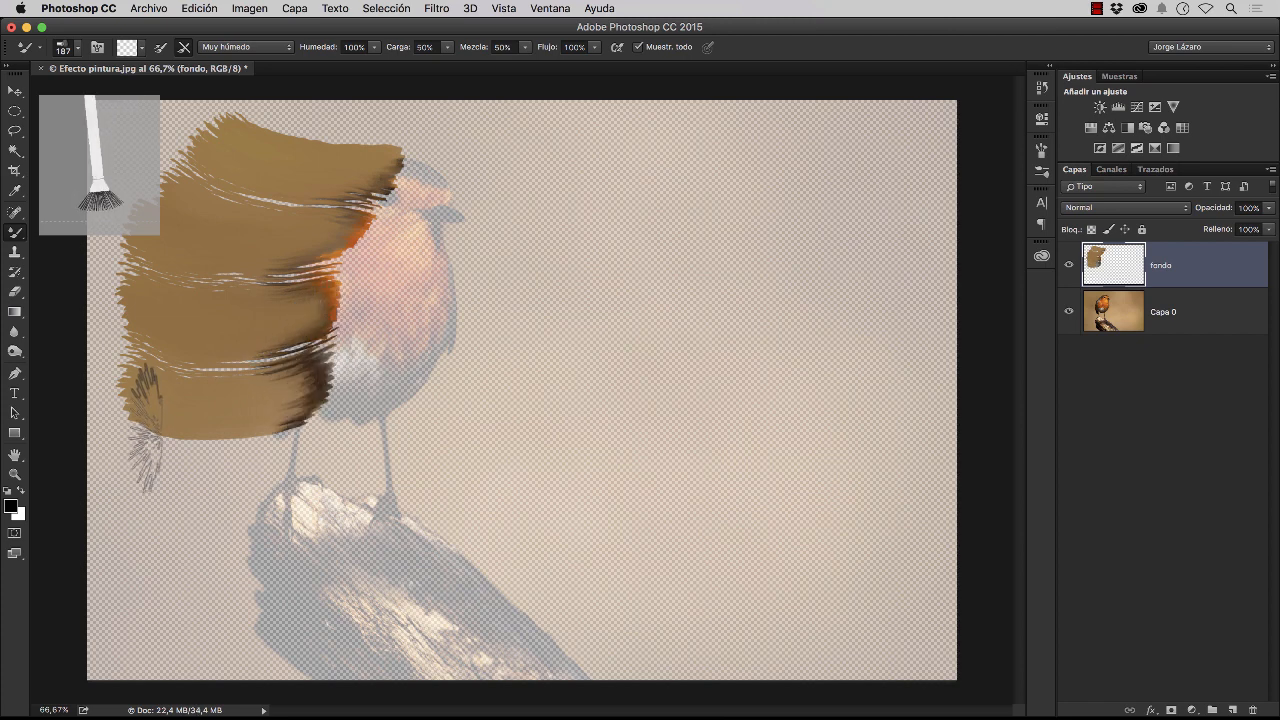
pyautogui.moveTo(140, 425)
pyautogui.mouseDown()
pyautogui.moveTo(185, 462)
pyautogui.moveTo(326, 440)
pyautogui.moveTo(380, 395)
pyautogui.mouseUp()
pyautogui.moveTo(555, 177); pyautogui.dragTo(355, 215)
pyautogui.moveTo(598, 254)
pyautogui.mouseDown()
pyautogui.moveTo(482, 272)
pyautogui.moveTo(370, 256)
pyautogui.mouseUp()
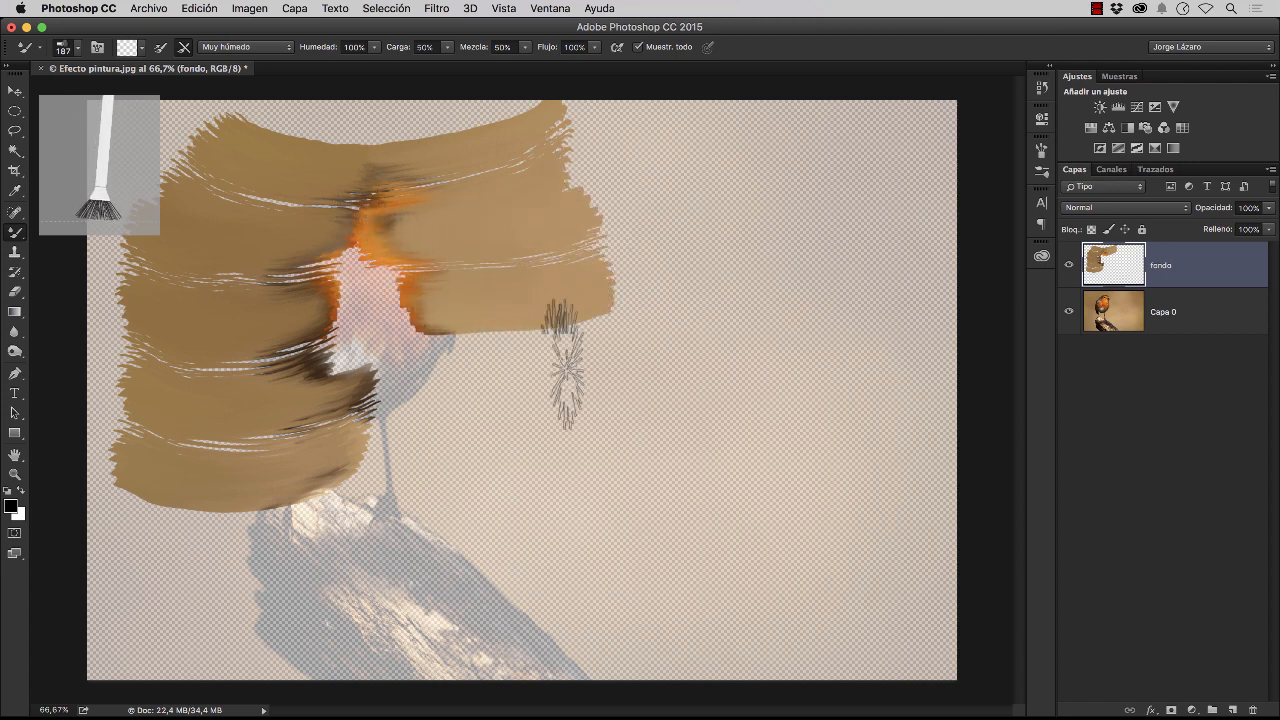
pyautogui.moveTo(542, 438)
pyautogui.mouseDown()
pyautogui.moveTo(430, 428)
pyautogui.moveTo(362, 400)
pyautogui.mouseUp()
pyautogui.moveTo(498, 512); pyautogui.dragTo(362, 518)
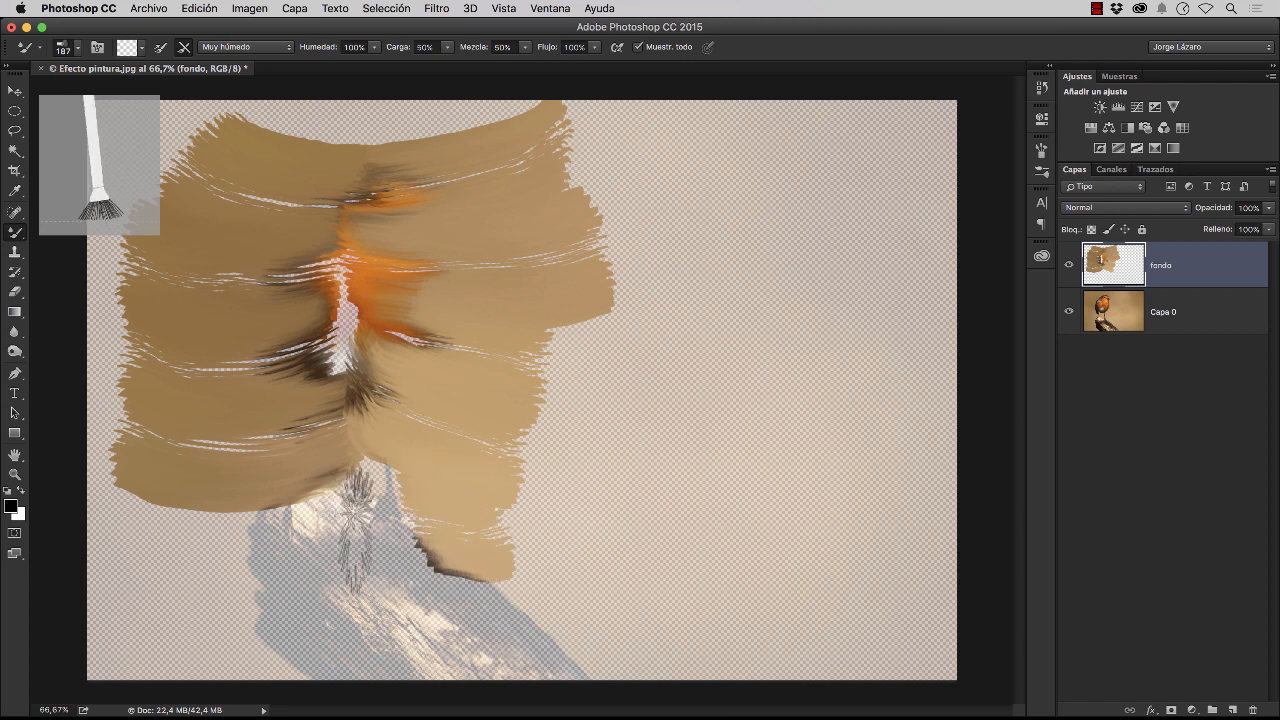
pyautogui.moveTo(578, 580)
pyautogui.mouseDown()
pyautogui.moveTo(475, 602)
pyautogui.moveTo(457, 637)
pyautogui.moveTo(632, 647)
pyautogui.moveTo(552, 657)
pyautogui.moveTo(482, 695)
pyautogui.mouseUp()
pyautogui.moveTo(194, 514); pyautogui.dragTo(300, 536)
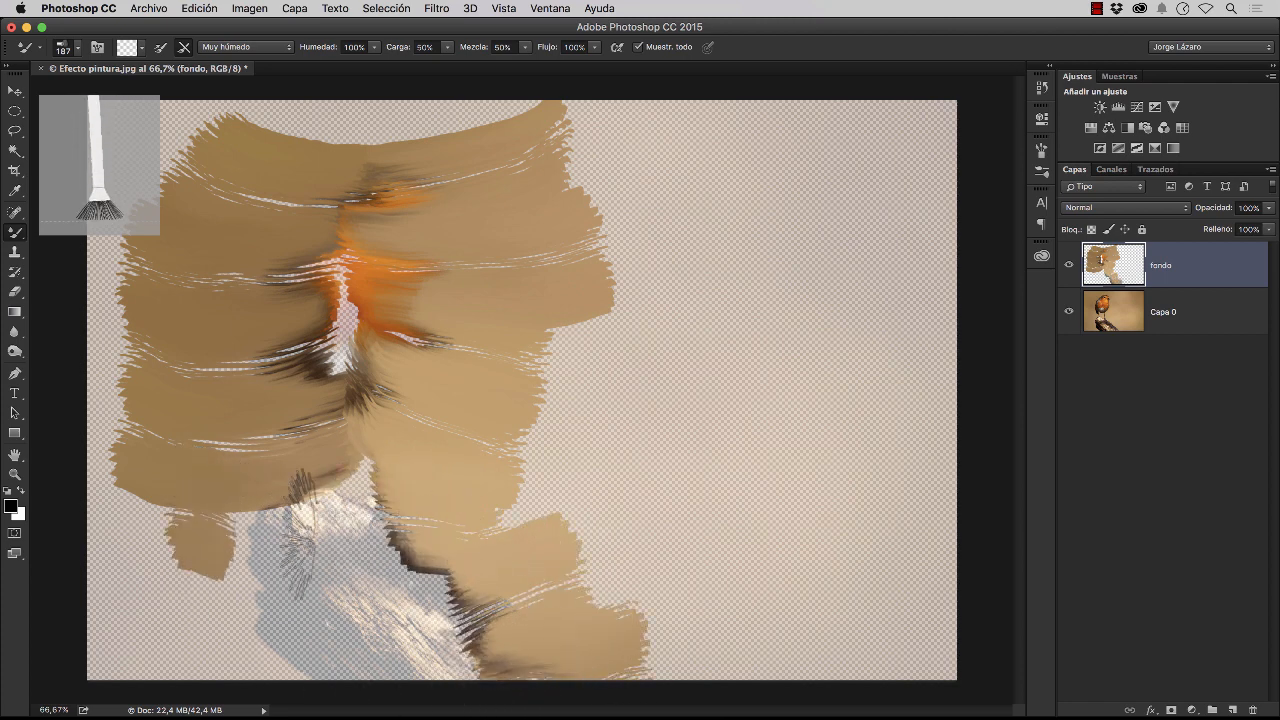
pyautogui.moveTo(188, 597); pyautogui.dragTo(310, 622)
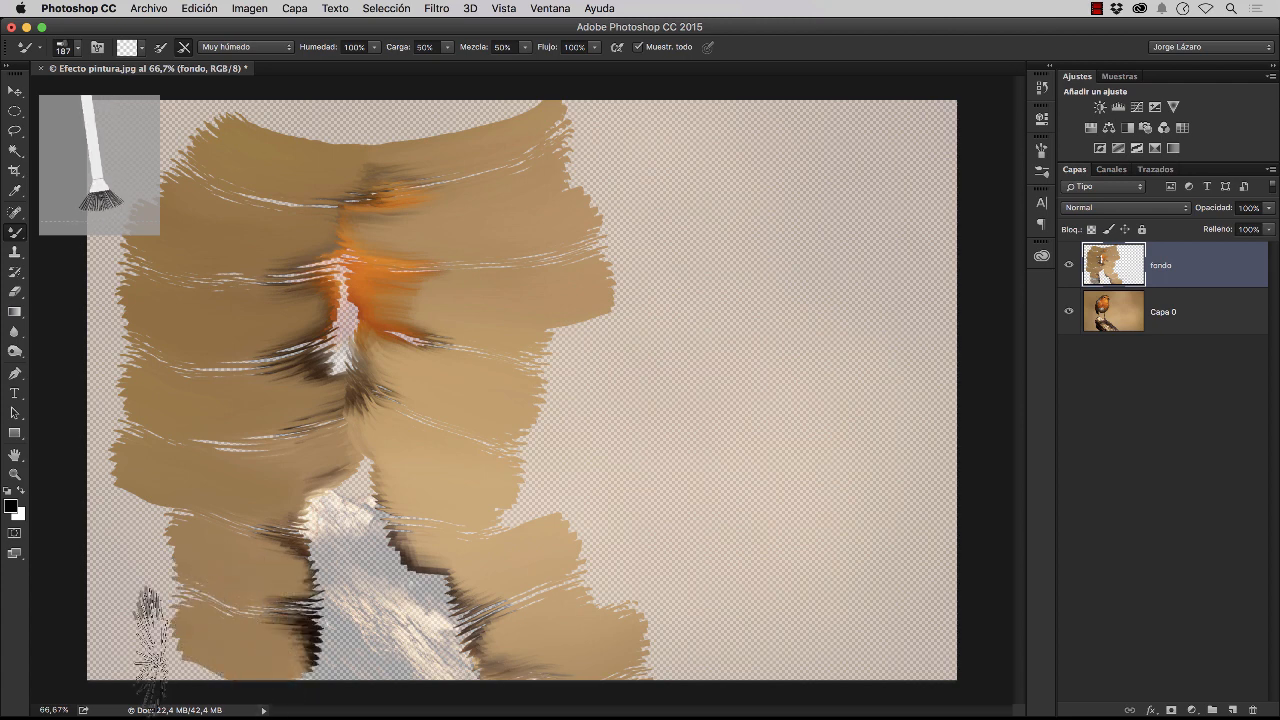
pyautogui.moveTo(136, 648)
pyautogui.mouseDown()
pyautogui.moveTo(243, 653)
pyautogui.moveTo(178, 564)
pyautogui.moveTo(119, 522)
pyautogui.moveTo(211, 581)
pyautogui.moveTo(196, 552)
pyautogui.moveTo(148, 540)
pyautogui.moveTo(142, 522)
pyautogui.moveTo(81, 564)
pyautogui.moveTo(77, 581)
pyautogui.moveTo(136, 575)
pyautogui.moveTo(133, 617)
pyautogui.moveTo(77, 647)
pyautogui.moveTo(119, 635)
pyautogui.moveTo(147, 573)
pyautogui.moveTo(178, 552)
pyautogui.moveTo(237, 629)
pyautogui.moveTo(148, 409)
pyautogui.moveTo(71, 475)
pyautogui.moveTo(172, 308)
pyautogui.moveTo(74, 356)
pyautogui.moveTo(148, 249)
pyautogui.moveTo(202, 259)
pyautogui.moveTo(192, 247)
pyautogui.moveTo(77, 275)
pyautogui.moveTo(142, 223)
pyautogui.moveTo(184, 211)
pyautogui.moveTo(65, 154)
pyautogui.moveTo(196, 148)
pyautogui.moveTo(145, 119)
pyautogui.moveTo(184, 166)
pyautogui.moveTo(101, 59)
pyautogui.moveTo(281, 131)
pyautogui.moveTo(235, 148)
pyautogui.moveTo(199, 119)
pyautogui.moveTo(294, 119)
pyautogui.moveTo(291, 131)
pyautogui.moveTo(382, 107)
pyautogui.moveTo(504, 148)
pyautogui.moveTo(375, 85)
pyautogui.moveTo(445, 128)
pyautogui.moveTo(519, 145)
pyautogui.moveTo(552, 65)
pyautogui.moveTo(546, 136)
pyautogui.moveTo(641, 196)
pyautogui.moveTo(479, 237)
pyautogui.moveTo(267, 160)
pyautogui.moveTo(285, 285)
pyautogui.moveTo(291, 252)
pyautogui.moveTo(323, 377)
pyautogui.moveTo(216, 457)
pyautogui.moveTo(297, 694)
pyautogui.moveTo(427, 605)
pyautogui.moveTo(225, 546)
pyautogui.moveTo(243, 641)
pyautogui.moveTo(694, 291)
pyautogui.moveTo(854, 119)
pyautogui.moveTo(285, 409)
pyautogui.moveTo(445, 433)
pyautogui.moveTo(564, 617)
pyautogui.moveTo(469, 386)
pyautogui.moveTo(825, 113)
pyautogui.moveTo(886, 180)
pyautogui.moveTo(743, 343)
pyautogui.moveTo(875, 410)
pyautogui.moveTo(734, 429)
pyautogui.moveTo(651, 529)
pyautogui.moveTo(809, 491)
pyautogui.moveTo(975, 610)
pyautogui.moveTo(870, 140)
pyautogui.moveTo(200, 265)
pyautogui.moveTo(188, 530)
pyautogui.moveTo(606, 434)
pyautogui.moveTo(436, 130)
pyautogui.moveTo(423, 471)
pyautogui.moveTo(450, 590)
pyautogui.mouseUp()
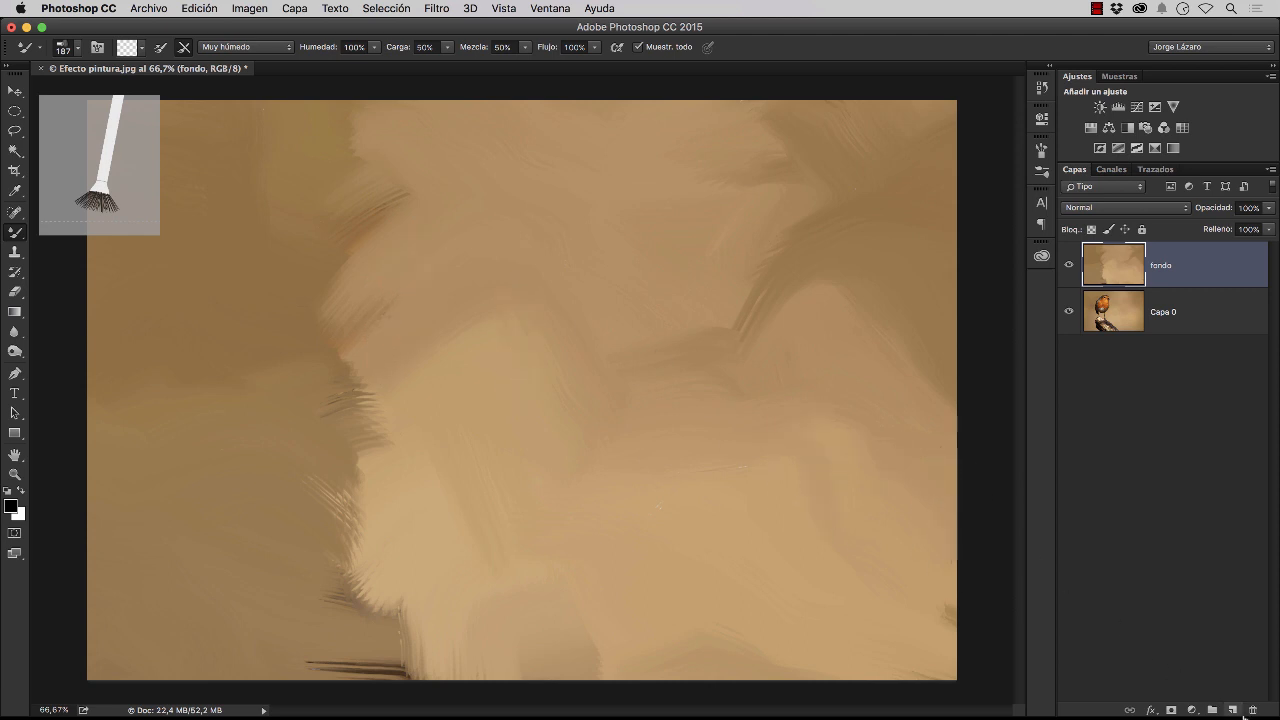
# Add a new layer named "pincel ancho" above the fondo layer
pyautogui.click(1233, 710)
pyautogui.doubleClick(1166, 266)
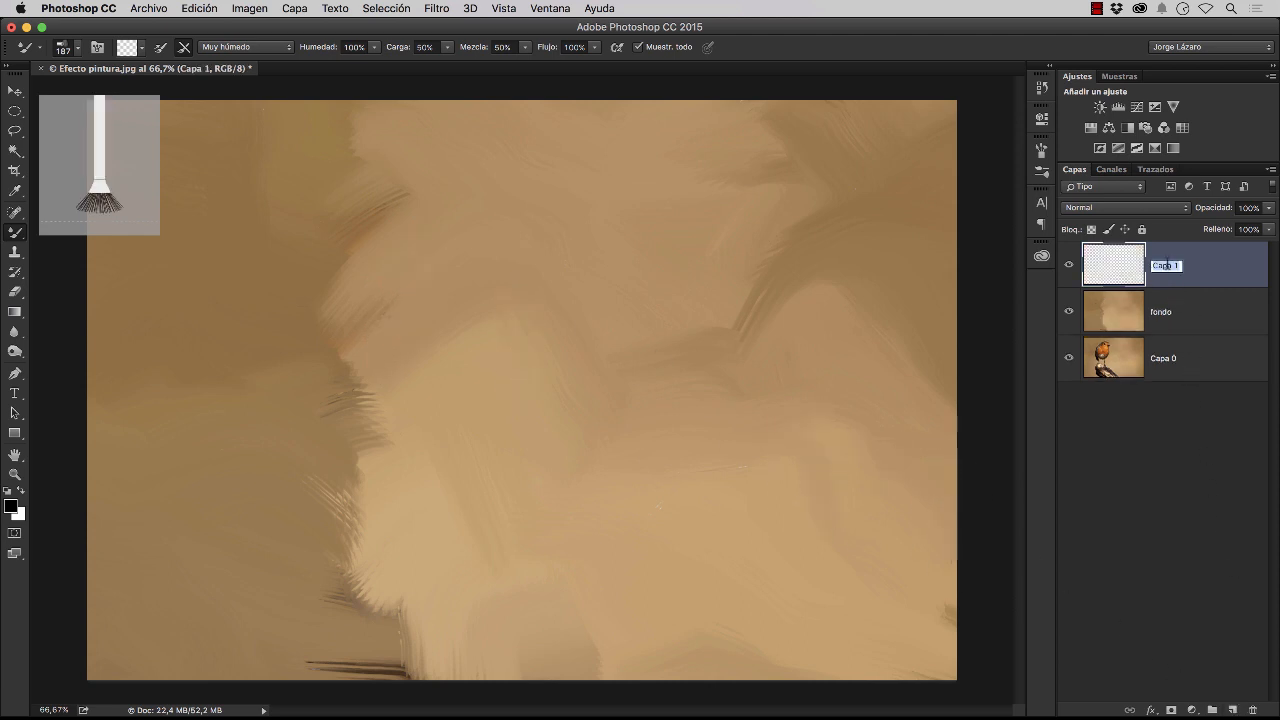
pyautogui.write('R')
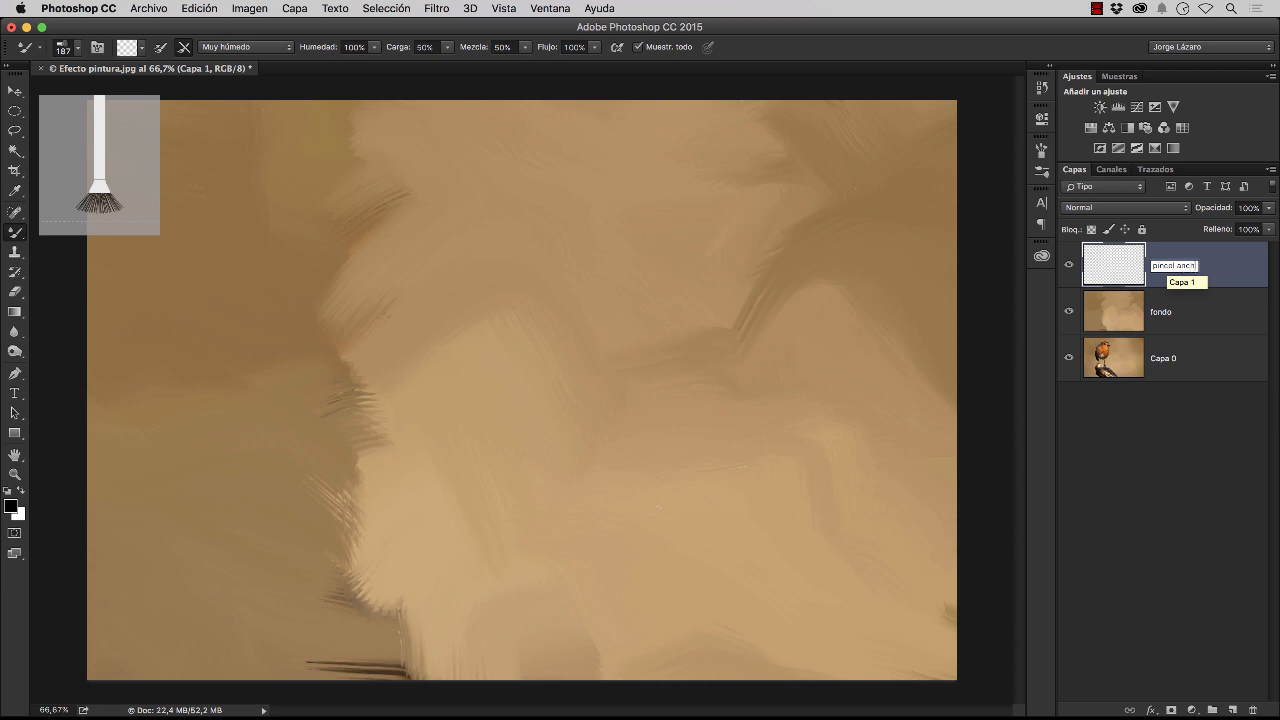
pyautogui.write('incel ancho')
pyautogui.press('Return')
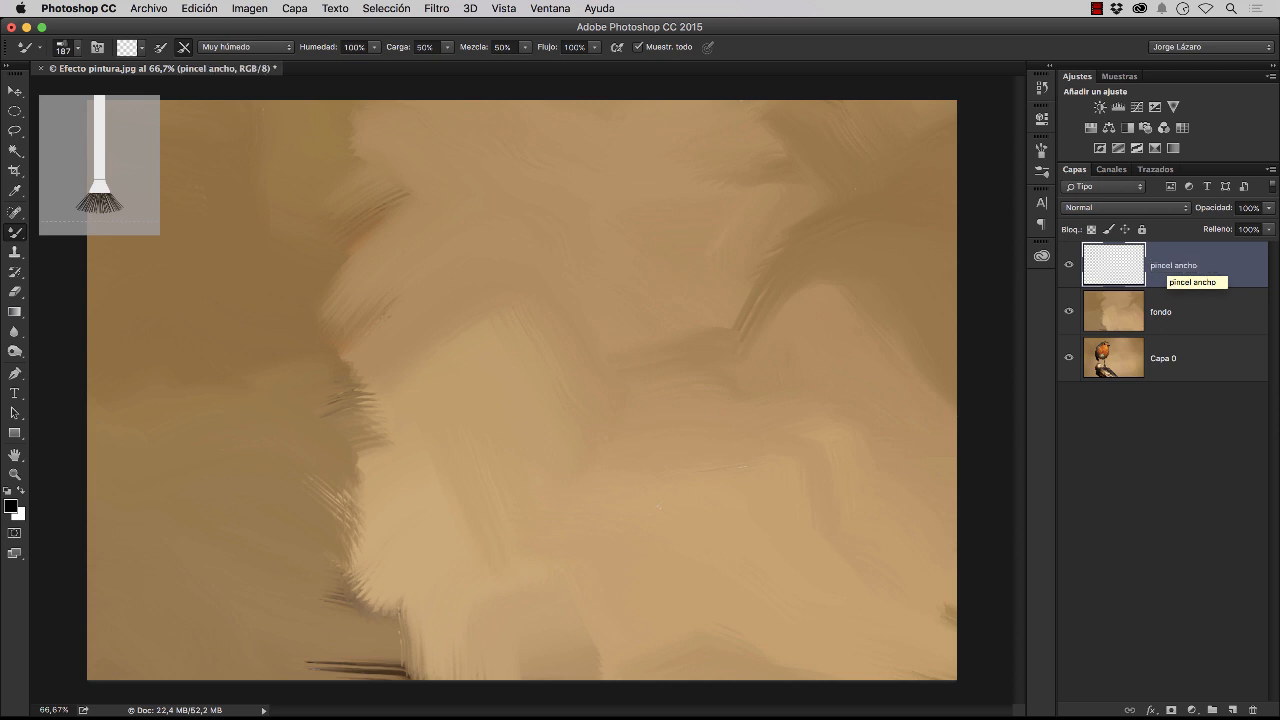
# Reduce the mixer brush to 15 px and hide the fondo layer
pyautogui.click(79, 49)
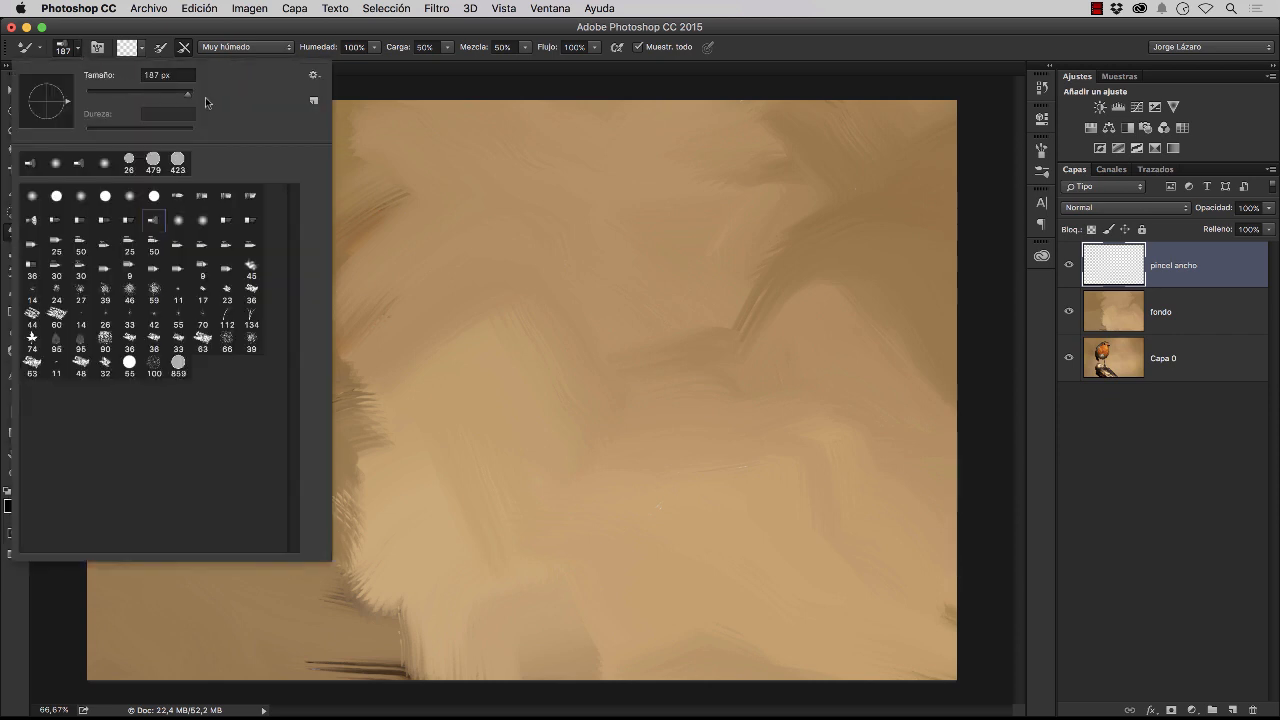
pyautogui.moveTo(190, 100); pyautogui.dragTo(121, 101)
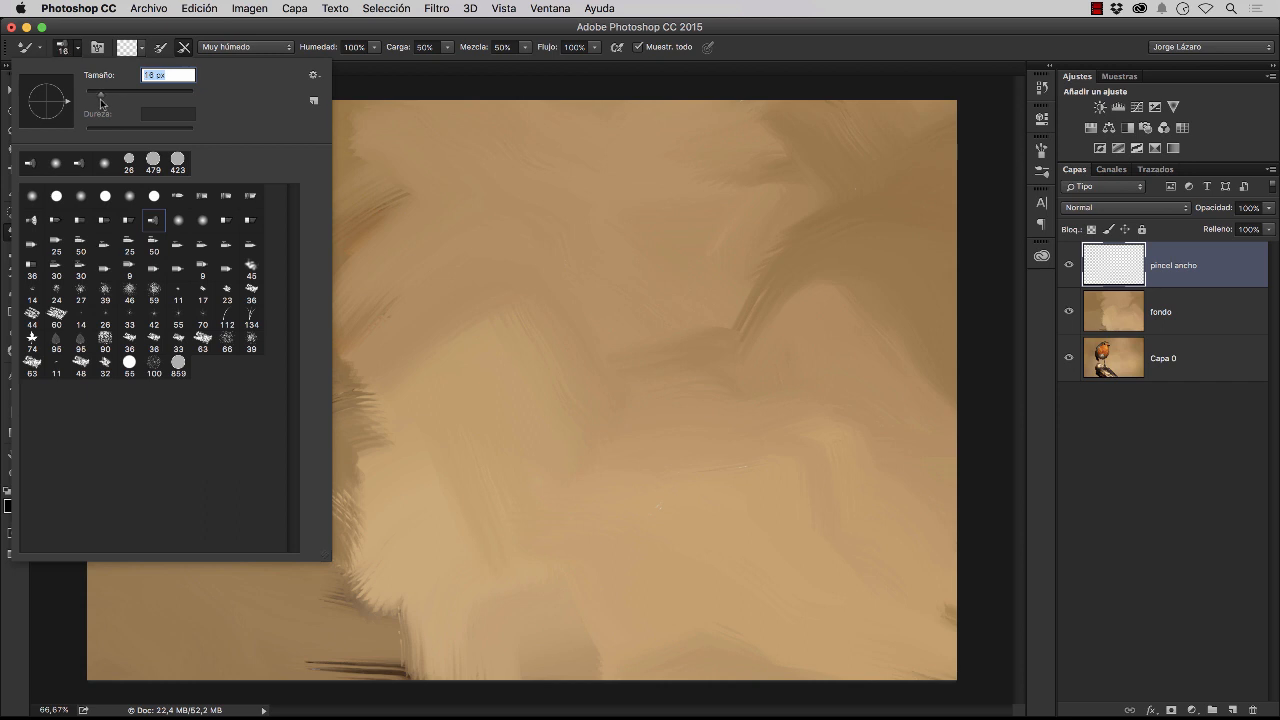
pyautogui.moveTo(100, 103); pyautogui.dragTo(102, 104)
pyautogui.click(781, 47)
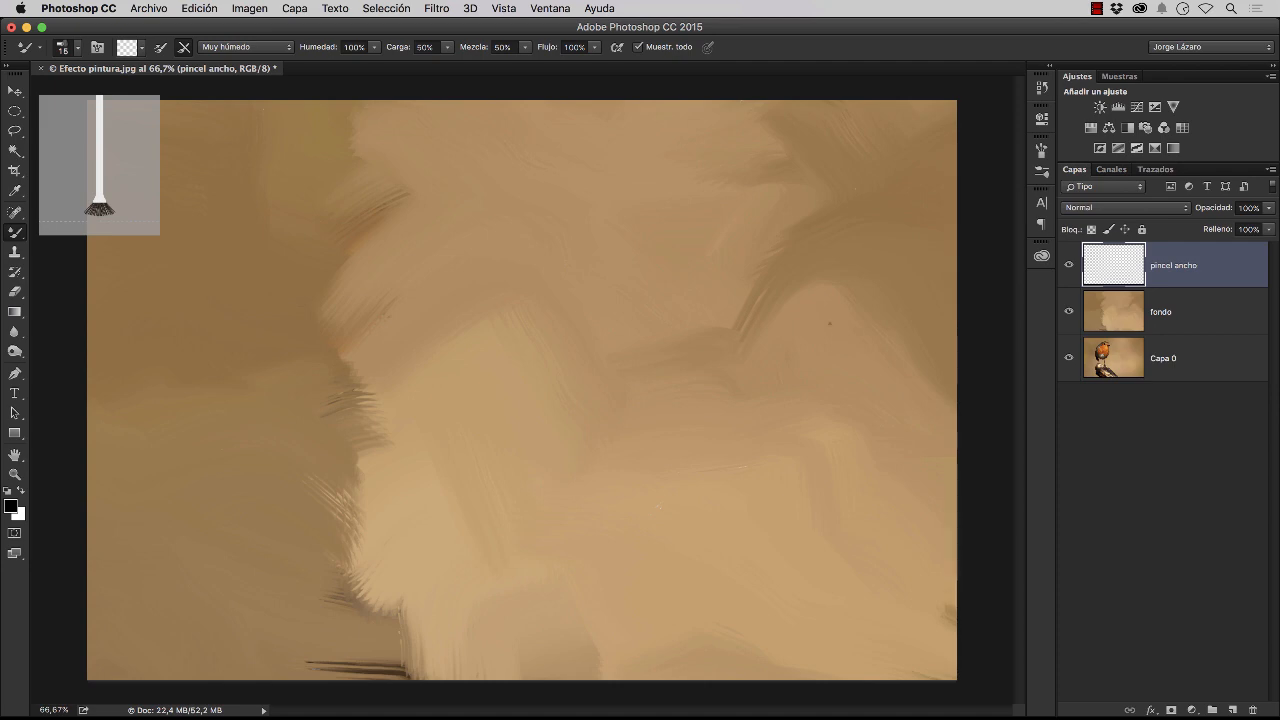
pyautogui.click(1069, 315)
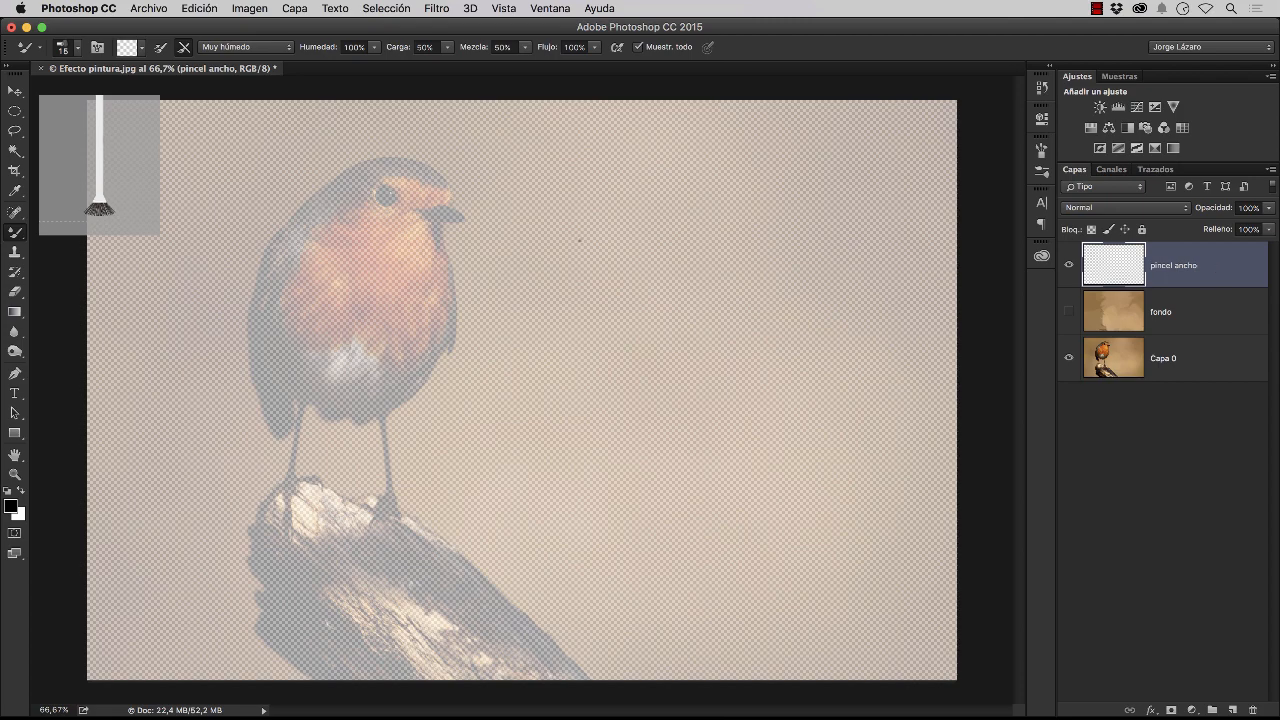
# Paint the robin's beak and the dark throat feathers under it with the mixer brush on the pincel ancho layer
pyautogui.press('z')
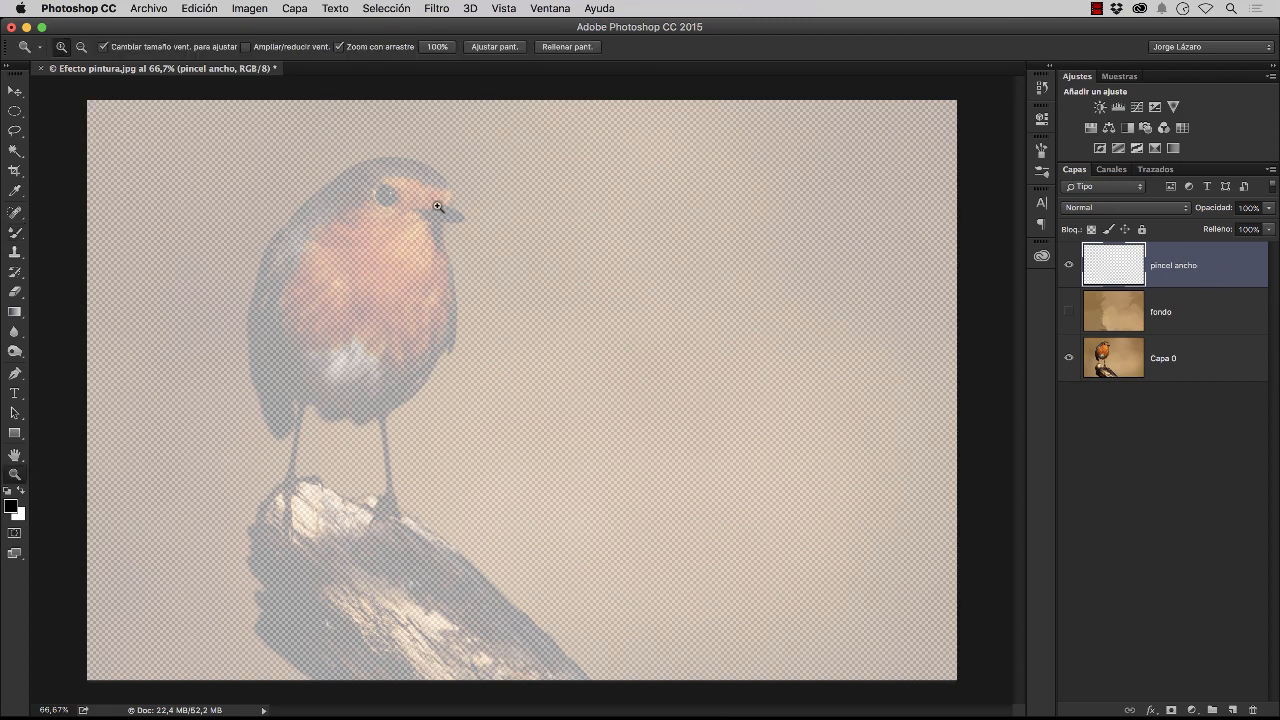
pyautogui.click(437, 206)
pyautogui.click(437, 206)
pyautogui.press('b')
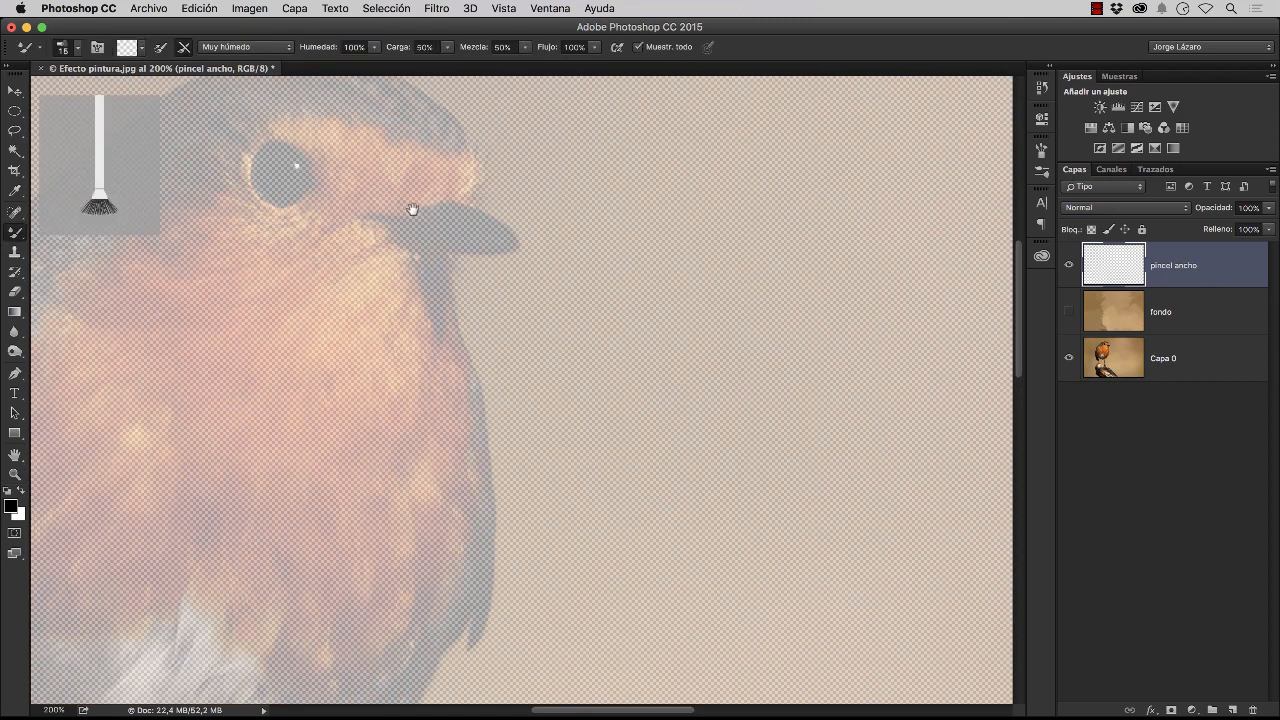
pyautogui.moveTo(412, 209); pyautogui.dragTo(455, 293)
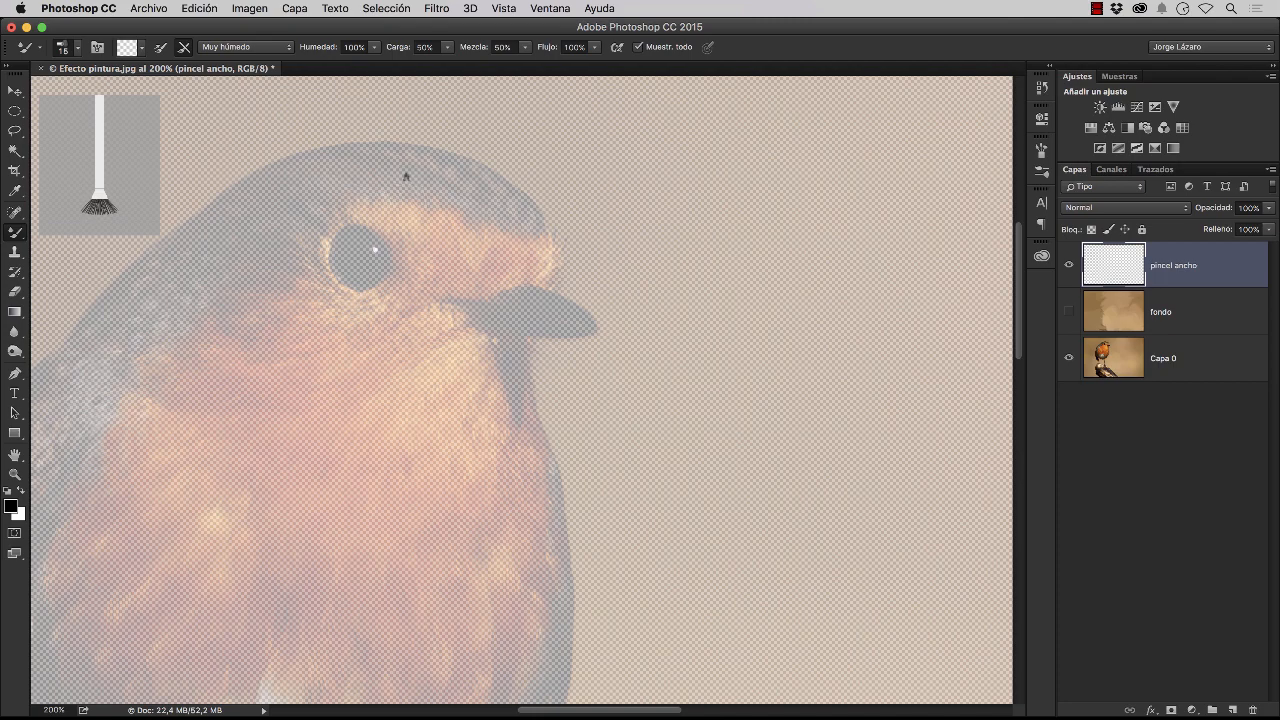
pyautogui.moveTo(534, 289)
pyautogui.mouseDown()
pyautogui.moveTo(597, 330)
pyautogui.moveTo(545, 340)
pyautogui.moveTo(578, 325)
pyautogui.moveTo(584, 343)
pyautogui.moveTo(560, 306)
pyautogui.moveTo(495, 302)
pyautogui.moveTo(540, 334)
pyautogui.moveTo(560, 330)
pyautogui.moveTo(507, 333)
pyautogui.moveTo(525, 366)
pyautogui.moveTo(510, 345)
pyautogui.moveTo(516, 428)
pyautogui.moveTo(529, 423)
pyautogui.moveTo(531, 382)
pyautogui.mouseUp()
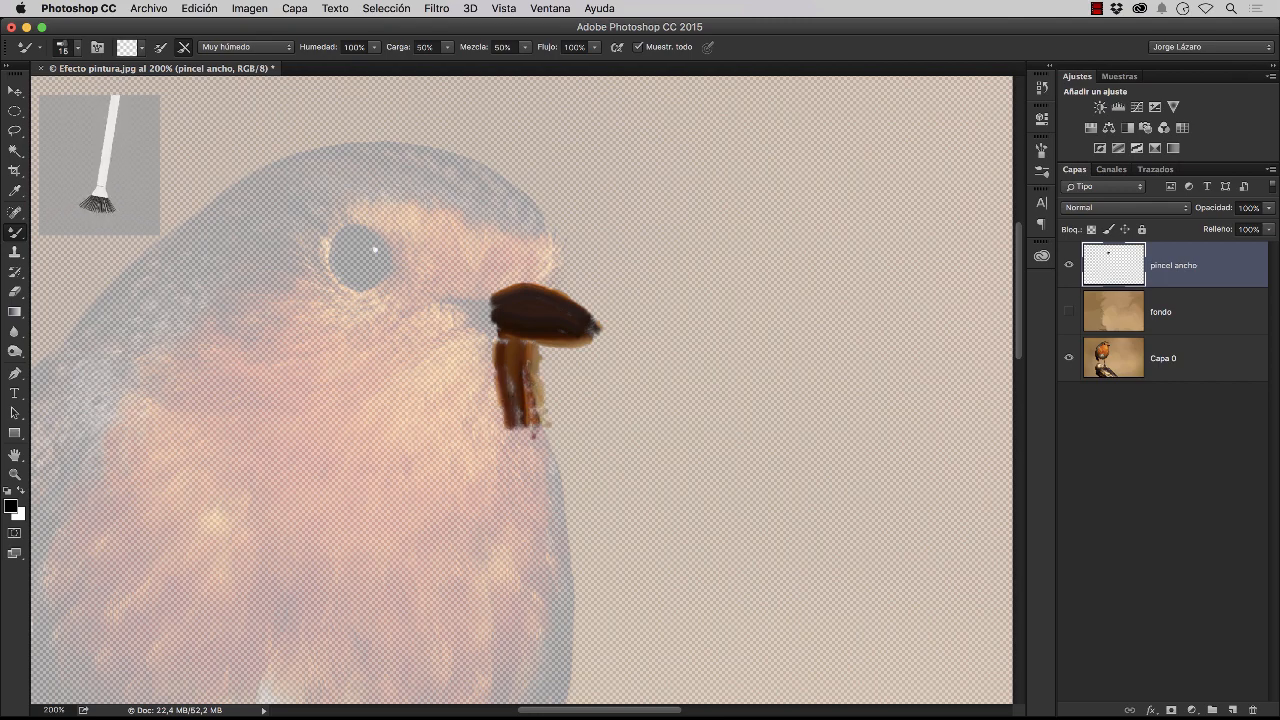
pyautogui.moveTo(476, 306)
pyautogui.mouseDown()
pyautogui.moveTo(457, 299)
pyautogui.moveTo(485, 340)
pyautogui.moveTo(488, 397)
pyautogui.mouseUp()
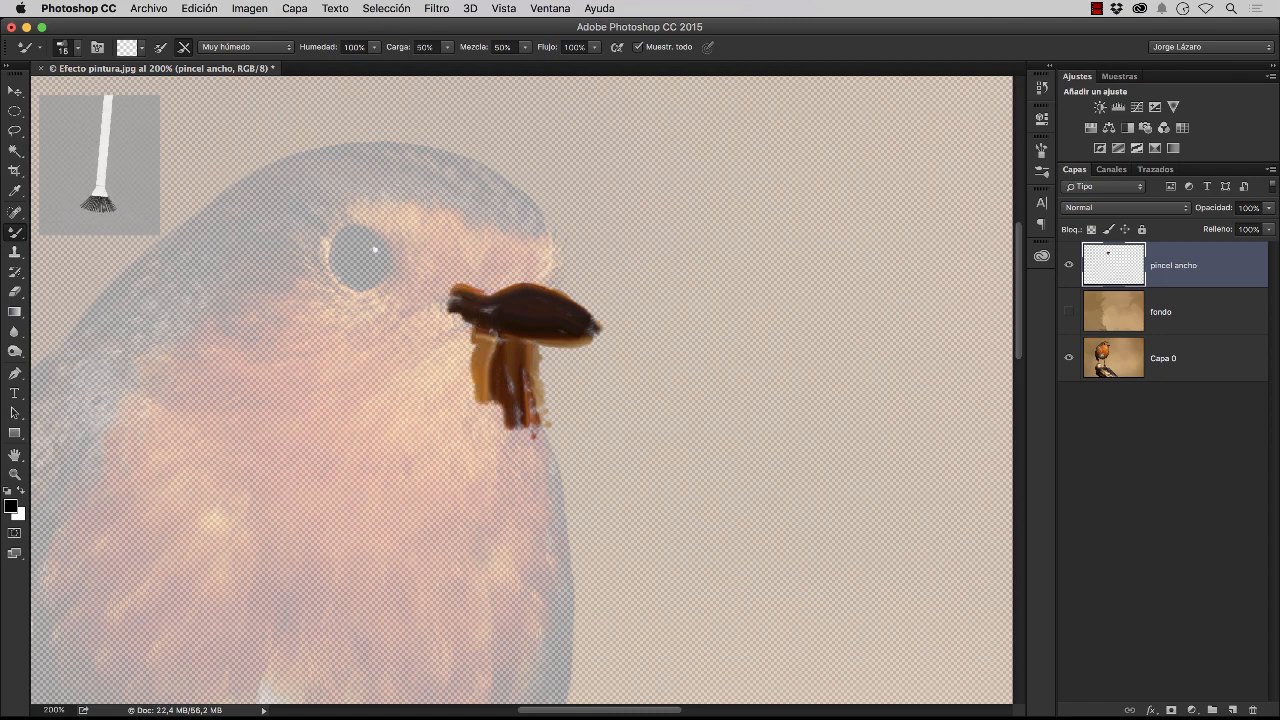
# Paint the orange forehead above the beak and the brown crown with strokes following the curve of the head
pyautogui.moveTo(549, 253)
pyautogui.mouseDown()
pyautogui.moveTo(540, 284)
pyautogui.moveTo(543, 240)
pyautogui.moveTo(516, 203)
pyautogui.moveTo(435, 152)
pyautogui.moveTo(287, 156)
pyautogui.moveTo(251, 196)
pyautogui.mouseUp()
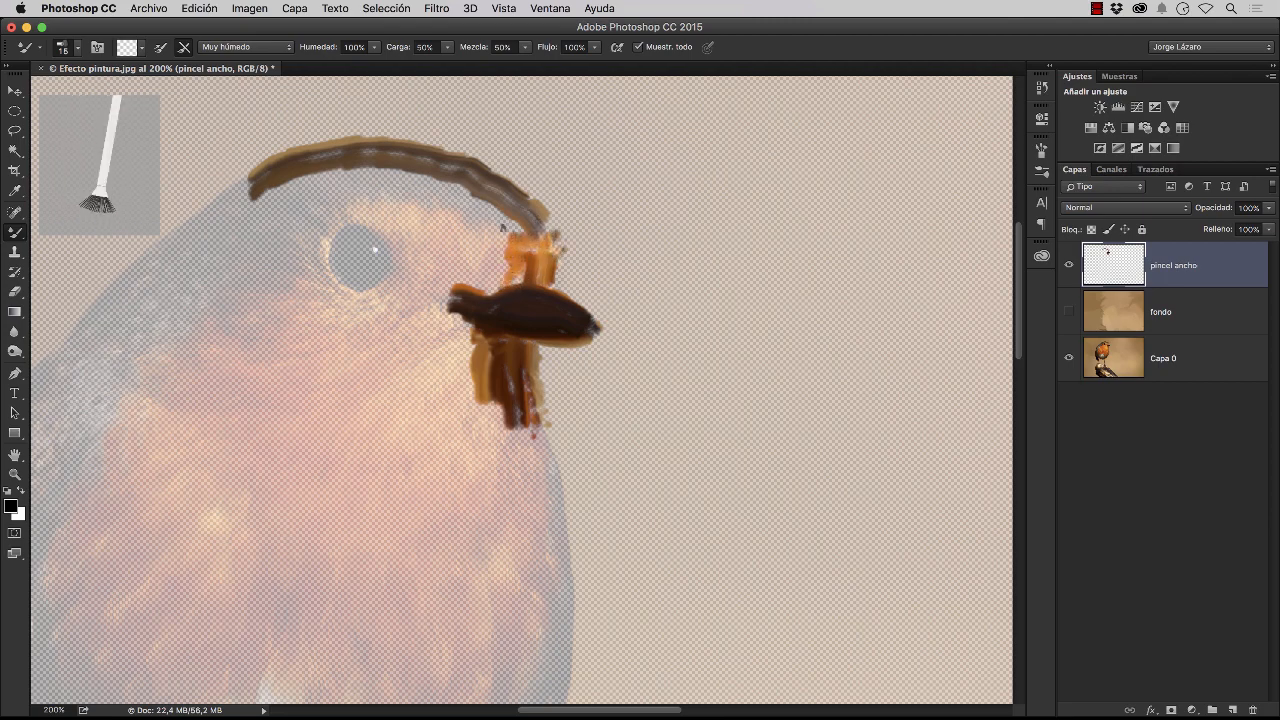
pyautogui.moveTo(503, 228); pyautogui.dragTo(440, 197)
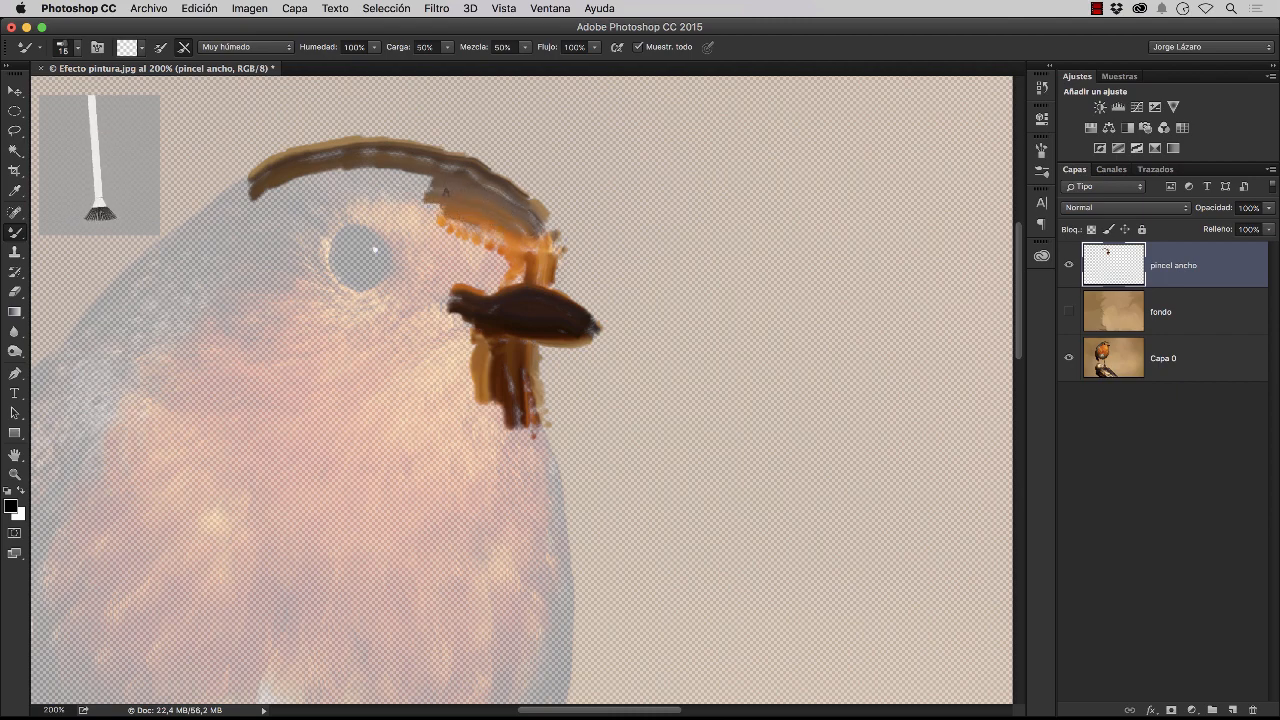
pyautogui.moveTo(438, 180)
pyautogui.mouseDown()
pyautogui.moveTo(378, 194)
pyautogui.moveTo(336, 178)
pyautogui.moveTo(262, 208)
pyautogui.mouseUp()
pyautogui.moveTo(342, 198); pyautogui.dragTo(312, 218)
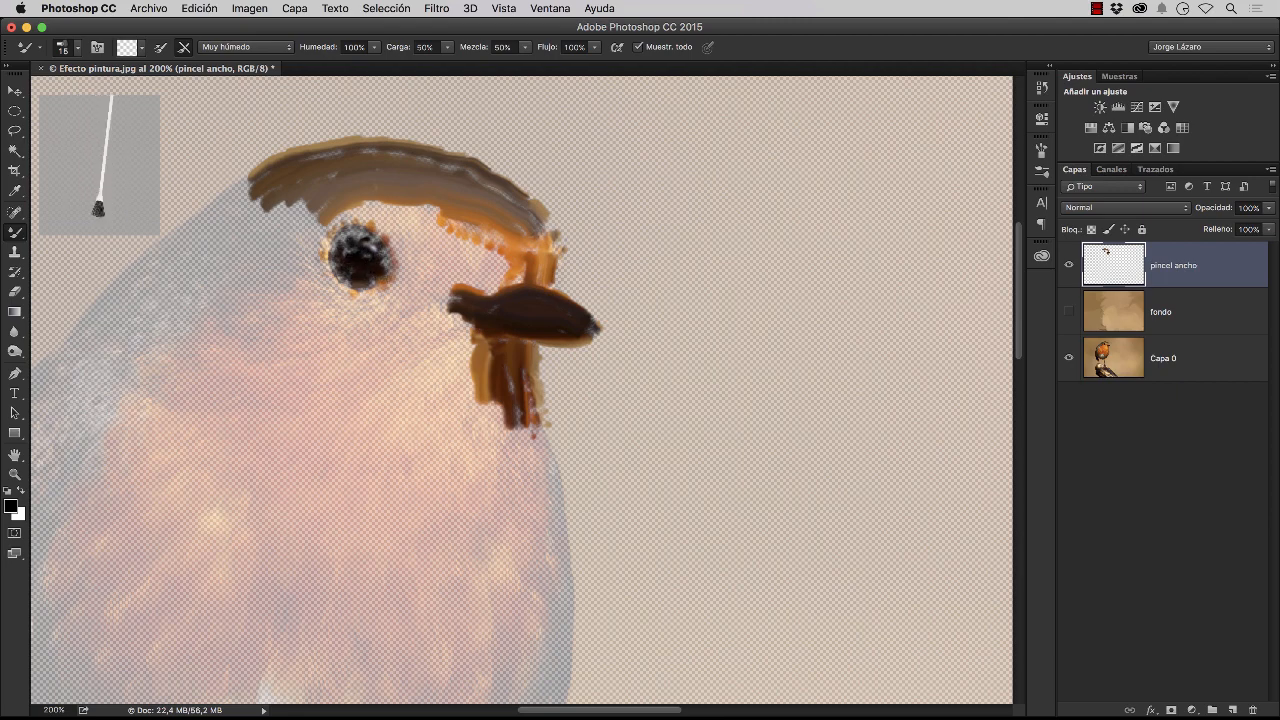
# Paint the dark eye and the orange face feathers between the eye and the beak
pyautogui.moveTo(346, 232); pyautogui.dragTo(351, 256)
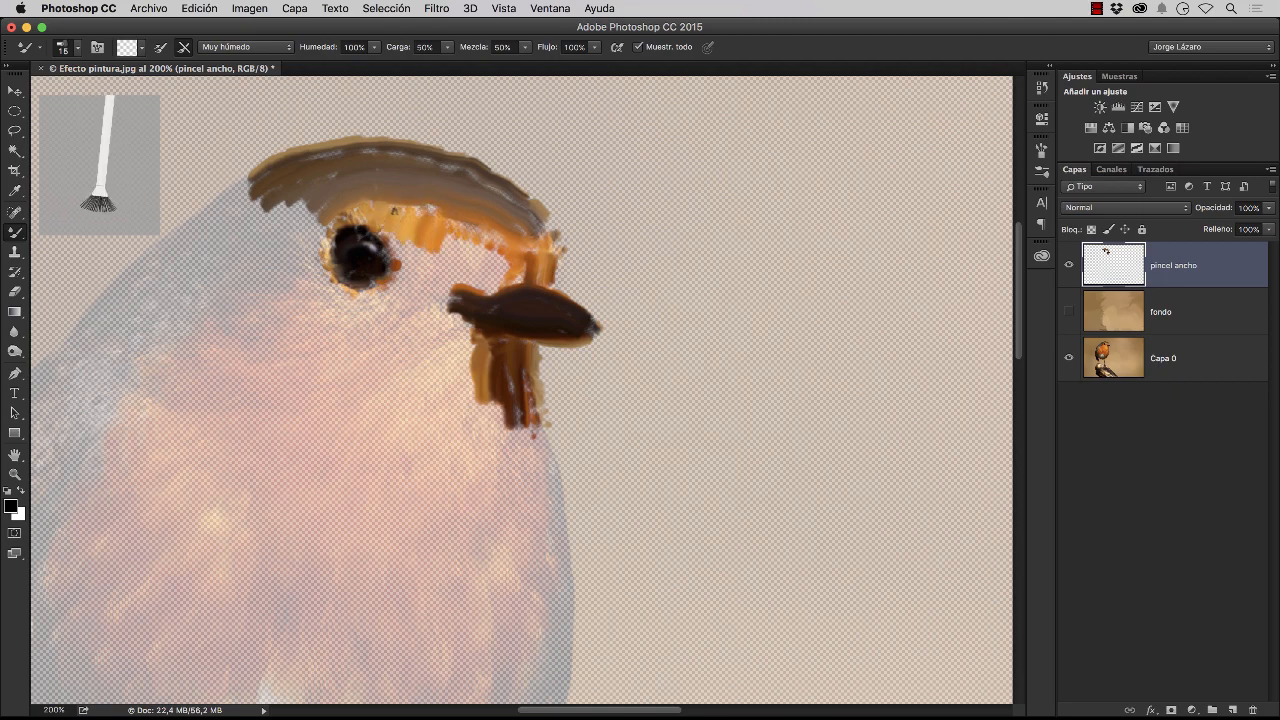
pyautogui.moveTo(444, 228)
pyautogui.mouseDown()
pyautogui.moveTo(497, 261)
pyautogui.moveTo(490, 272)
pyautogui.mouseUp()
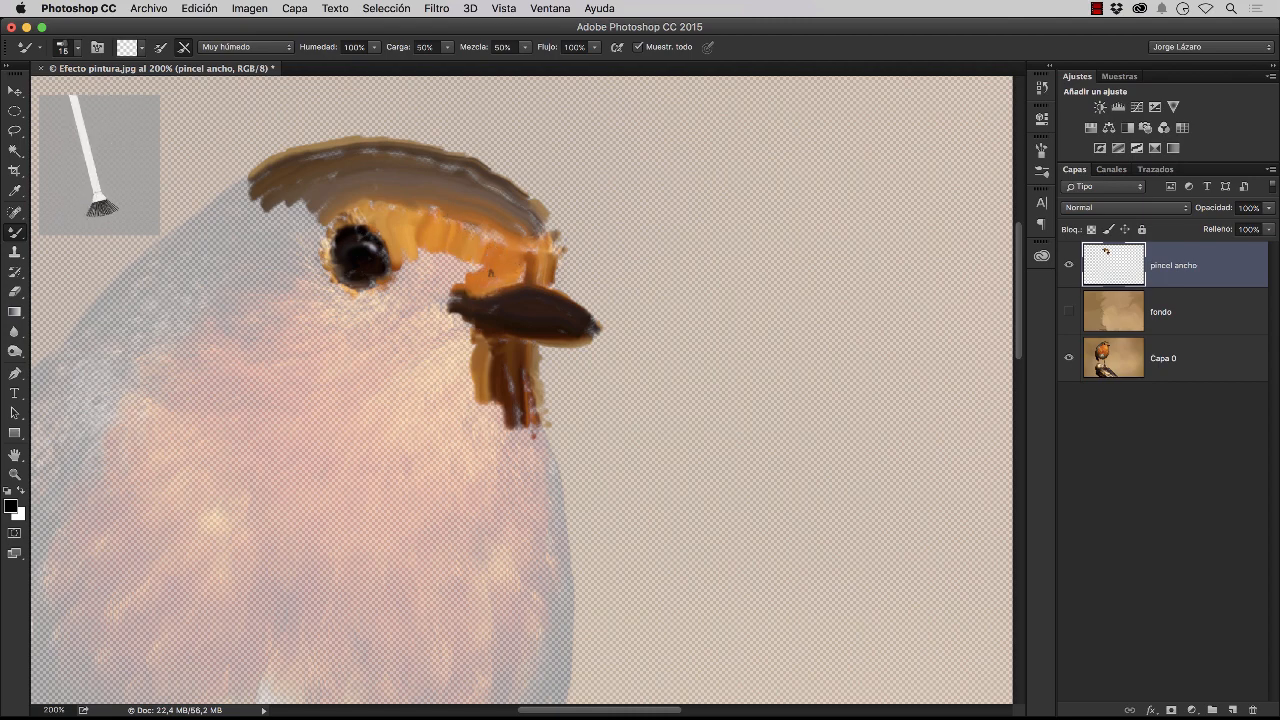
pyautogui.moveTo(464, 211)
pyautogui.mouseDown()
pyautogui.moveTo(432, 235)
pyautogui.moveTo(440, 288)
pyautogui.moveTo(418, 290)
pyautogui.moveTo(404, 257)
pyautogui.moveTo(412, 285)
pyautogui.moveTo(380, 300)
pyautogui.moveTo(334, 206)
pyautogui.moveTo(288, 215)
pyautogui.mouseUp()
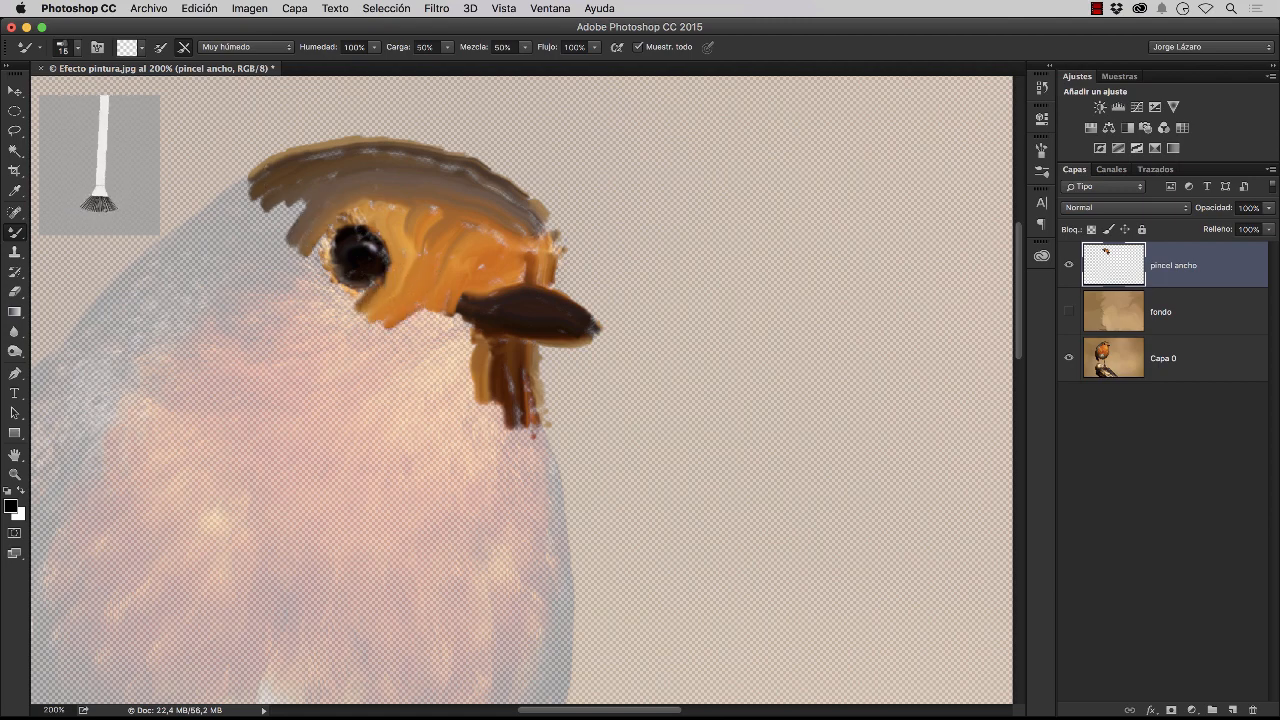
# Extend the brown plumage from the crown down the nape to the shoulder with long strokes
pyautogui.moveTo(255, 170)
pyautogui.mouseDown()
pyautogui.moveTo(86, 332)
pyautogui.moveTo(284, 196)
pyautogui.moveTo(318, 262)
pyautogui.moveTo(245, 292)
pyautogui.moveTo(275, 250)
pyautogui.moveTo(250, 232)
pyautogui.moveTo(238, 272)
pyautogui.moveTo(215, 250)
pyautogui.moveTo(192, 278)
pyautogui.moveTo(228, 300)
pyautogui.moveTo(185, 330)
pyautogui.moveTo(150, 310)
pyautogui.moveTo(108, 340)
pyautogui.moveTo(132, 352)
pyautogui.moveTo(110, 370)
pyautogui.moveTo(72, 356)
pyautogui.moveTo(47, 384)
pyautogui.mouseUp()
pyautogui.moveTo(90, 361)
pyautogui.mouseDown()
pyautogui.moveTo(68, 389)
pyautogui.moveTo(80, 394)
pyautogui.mouseUp()
pyautogui.moveTo(116, 377)
pyautogui.mouseDown()
pyautogui.moveTo(107, 401)
pyautogui.moveTo(118, 402)
pyautogui.mouseUp()
# Paint the orange cheek feathers from below the eye back along the brown nape
pyautogui.moveTo(352, 298); pyautogui.dragTo(336, 328)
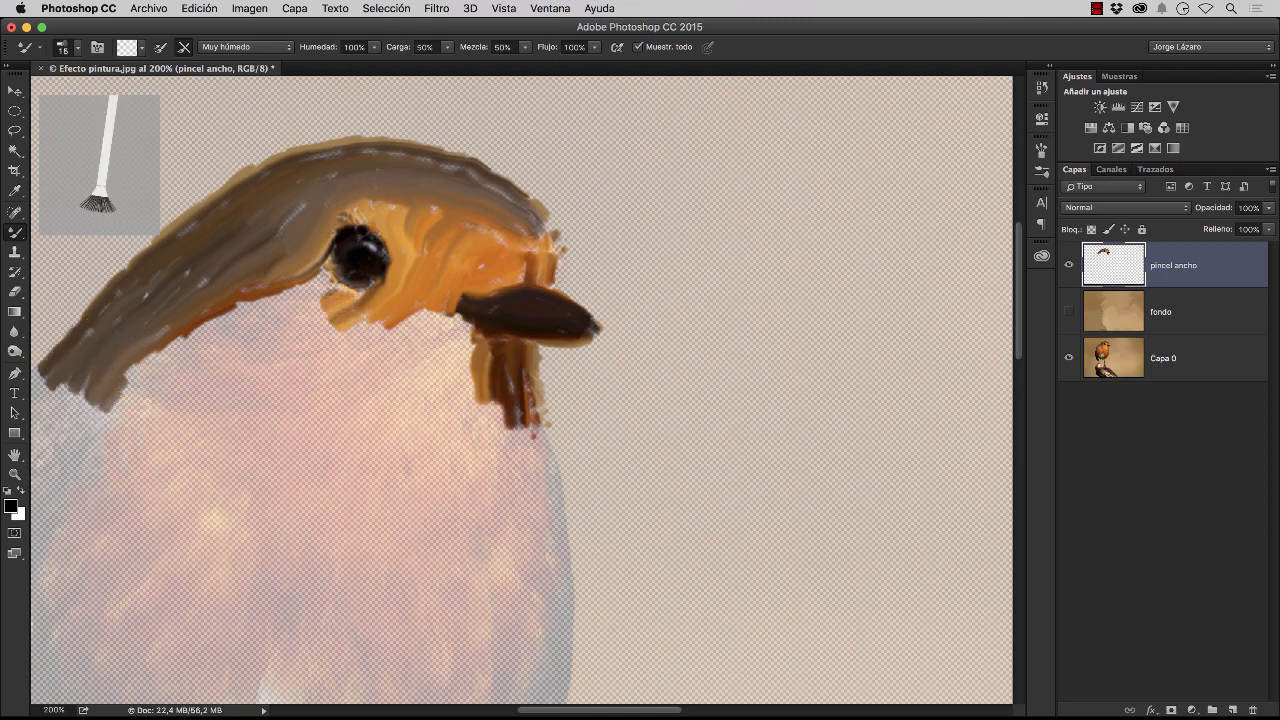
pyautogui.moveTo(330, 280)
pyautogui.mouseDown()
pyautogui.moveTo(248, 326)
pyautogui.moveTo(290, 332)
pyautogui.mouseUp()
pyautogui.moveTo(320, 304)
pyautogui.mouseDown()
pyautogui.moveTo(224, 327)
pyautogui.moveTo(243, 317)
pyautogui.moveTo(182, 343)
pyautogui.mouseUp()
pyautogui.moveTo(280, 337); pyautogui.dragTo(222, 343)
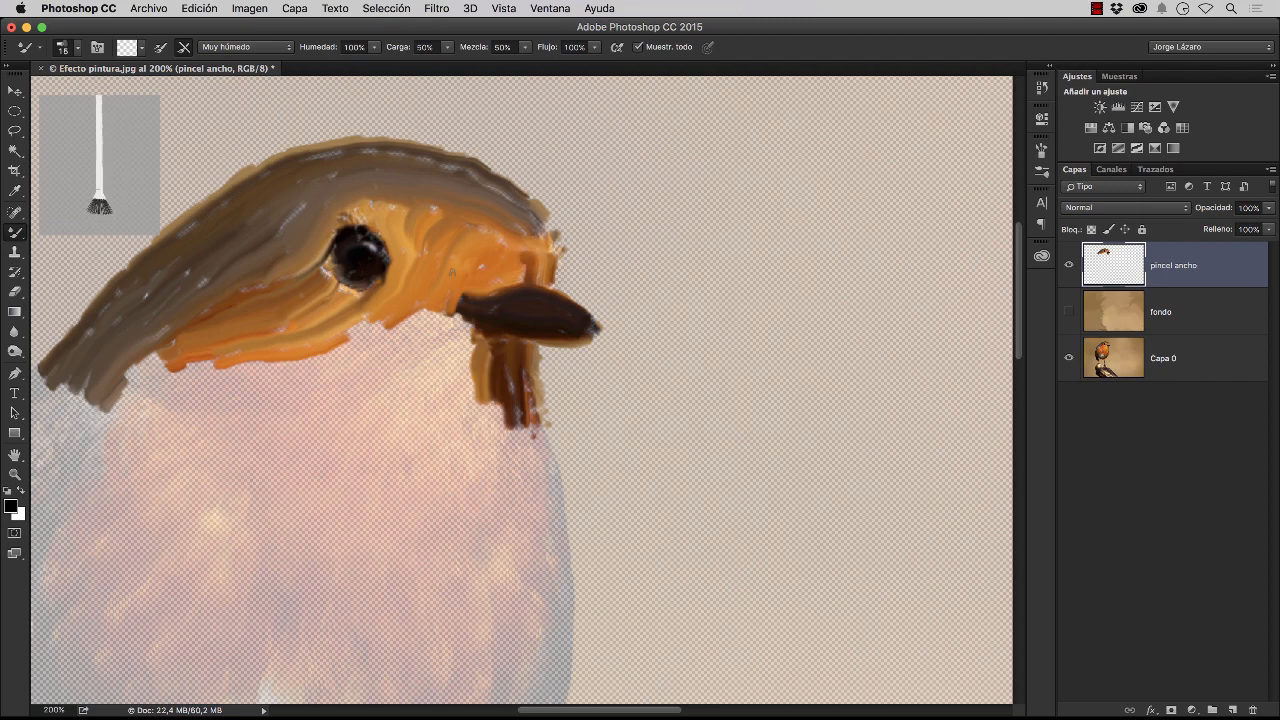
# Paint the orange throat and upper breast in a band of short strokes from below the beak to the shoulder
pyautogui.moveTo(464, 318); pyautogui.dragTo(466, 360)
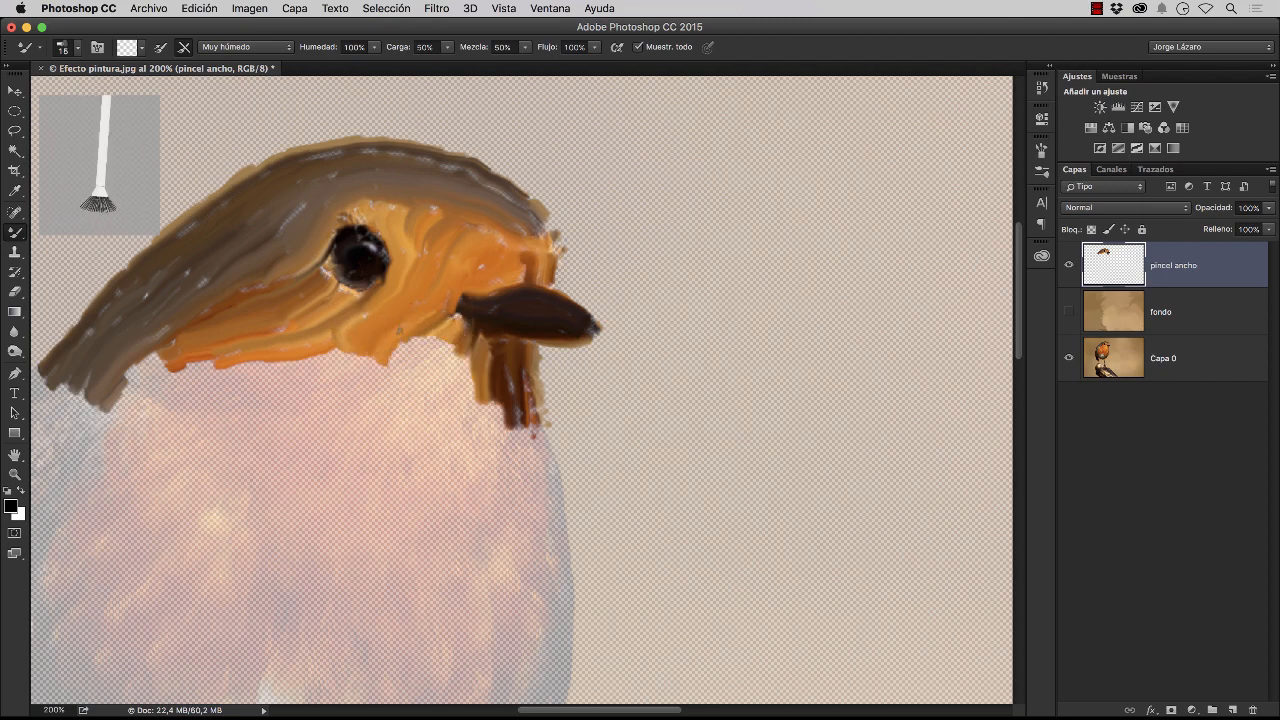
pyautogui.moveTo(400, 331)
pyautogui.mouseDown()
pyautogui.moveTo(411, 364)
pyautogui.moveTo(438, 370)
pyautogui.moveTo(469, 408)
pyautogui.mouseUp()
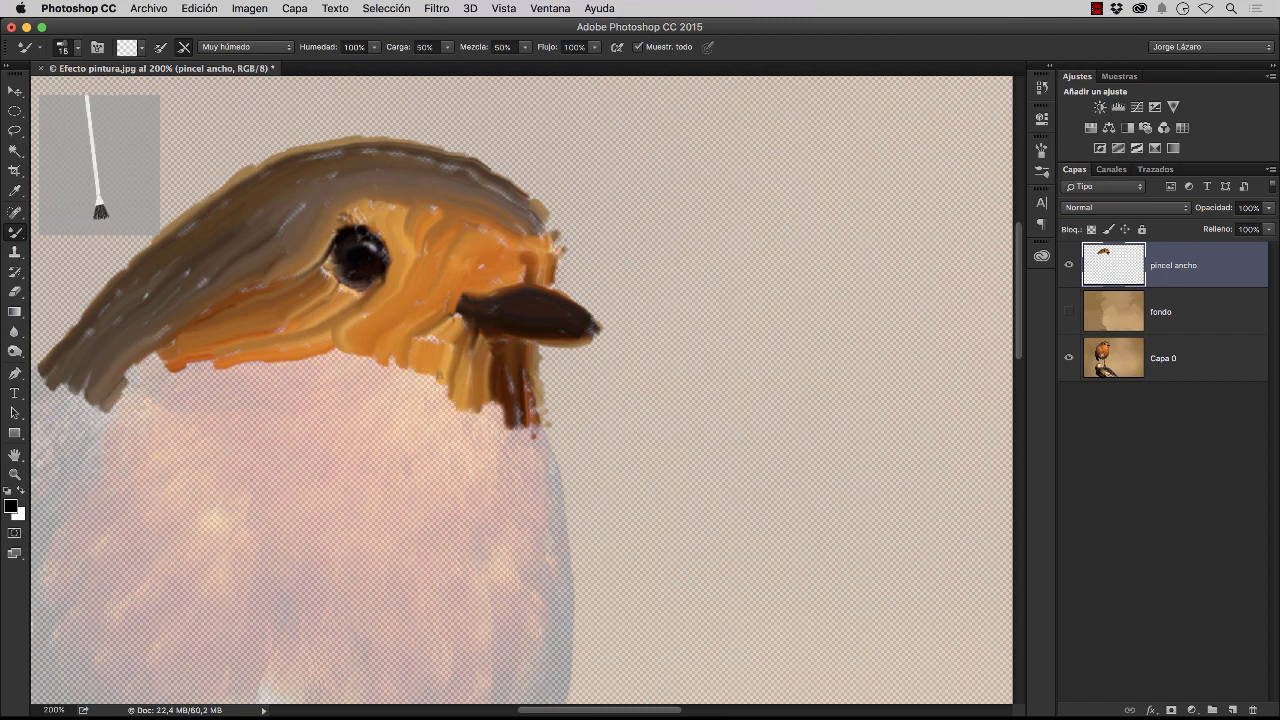
pyautogui.moveTo(423, 338)
pyautogui.mouseDown()
pyautogui.moveTo(408, 395)
pyautogui.moveTo(373, 392)
pyautogui.mouseUp()
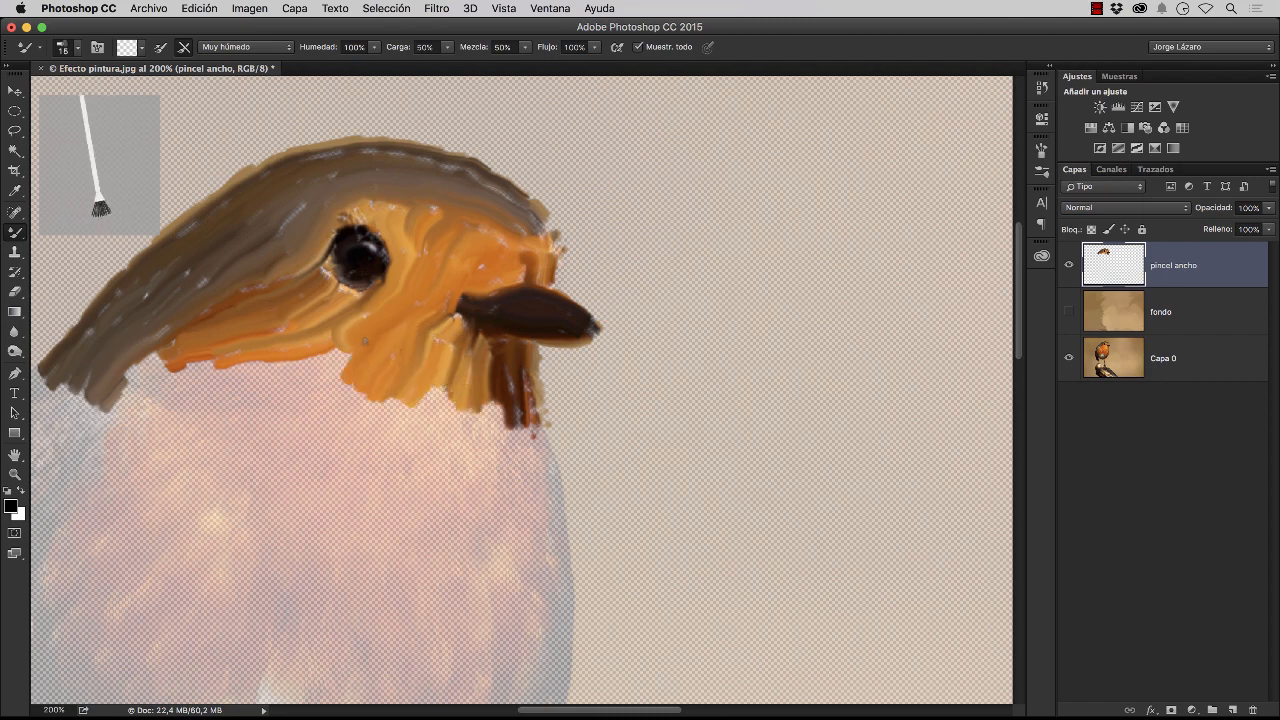
pyautogui.moveTo(318, 341)
pyautogui.mouseDown()
pyautogui.moveTo(298, 394)
pyautogui.moveTo(268, 398)
pyautogui.moveTo(243, 379)
pyautogui.moveTo(228, 402)
pyautogui.mouseUp()
pyautogui.moveTo(222, 358)
pyautogui.mouseDown()
pyautogui.moveTo(200, 405)
pyautogui.moveTo(154, 402)
pyautogui.mouseUp()
pyautogui.moveTo(164, 358)
pyautogui.mouseDown()
pyautogui.moveTo(140, 400)
pyautogui.moveTo(124, 398)
pyautogui.mouseUp()
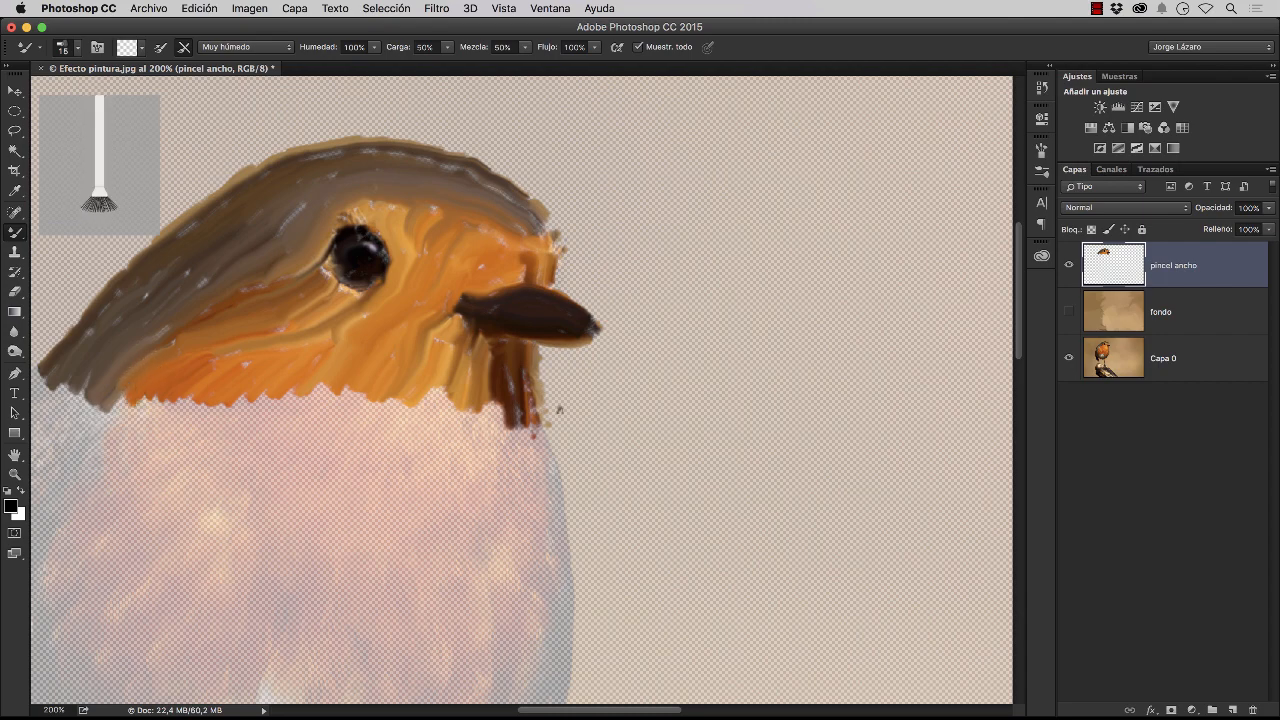
# Paint the breast's outer edge below the beak with long downward strokes, filling the dark and orange feathers beside it
pyautogui.moveTo(526, 418)
pyautogui.mouseDown()
pyautogui.moveTo(554, 466)
pyautogui.moveTo(562, 554)
pyautogui.mouseUp()
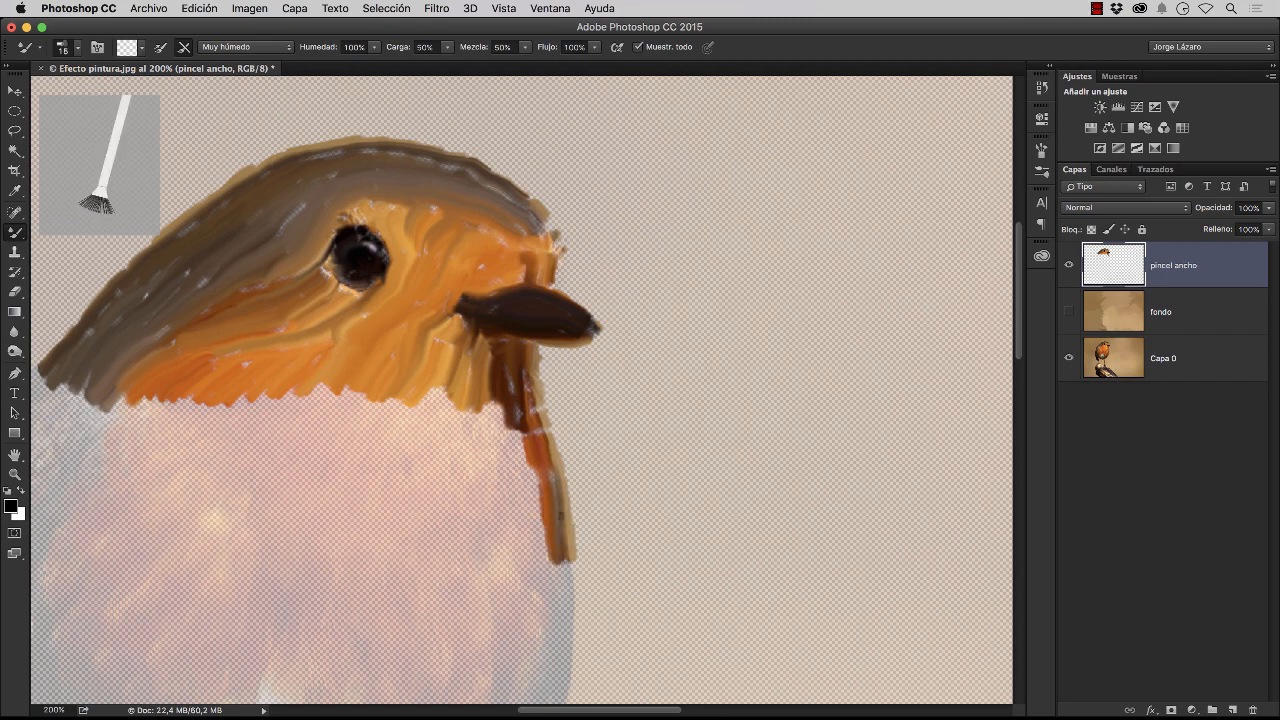
pyautogui.moveTo(539, 468); pyautogui.dragTo(547, 508)
pyautogui.moveTo(563, 560); pyautogui.dragTo(566, 621)
pyautogui.moveTo(512, 408); pyautogui.dragTo(515, 441)
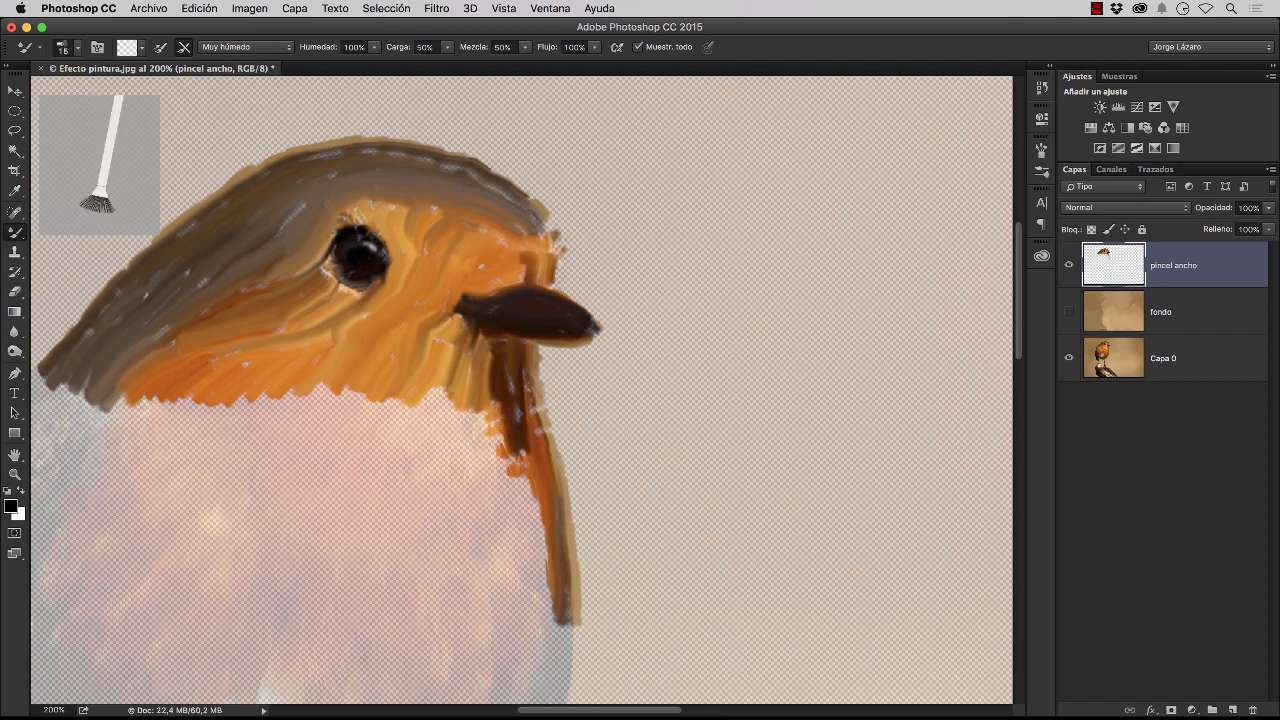
pyautogui.moveTo(516, 462); pyautogui.dragTo(541, 536)
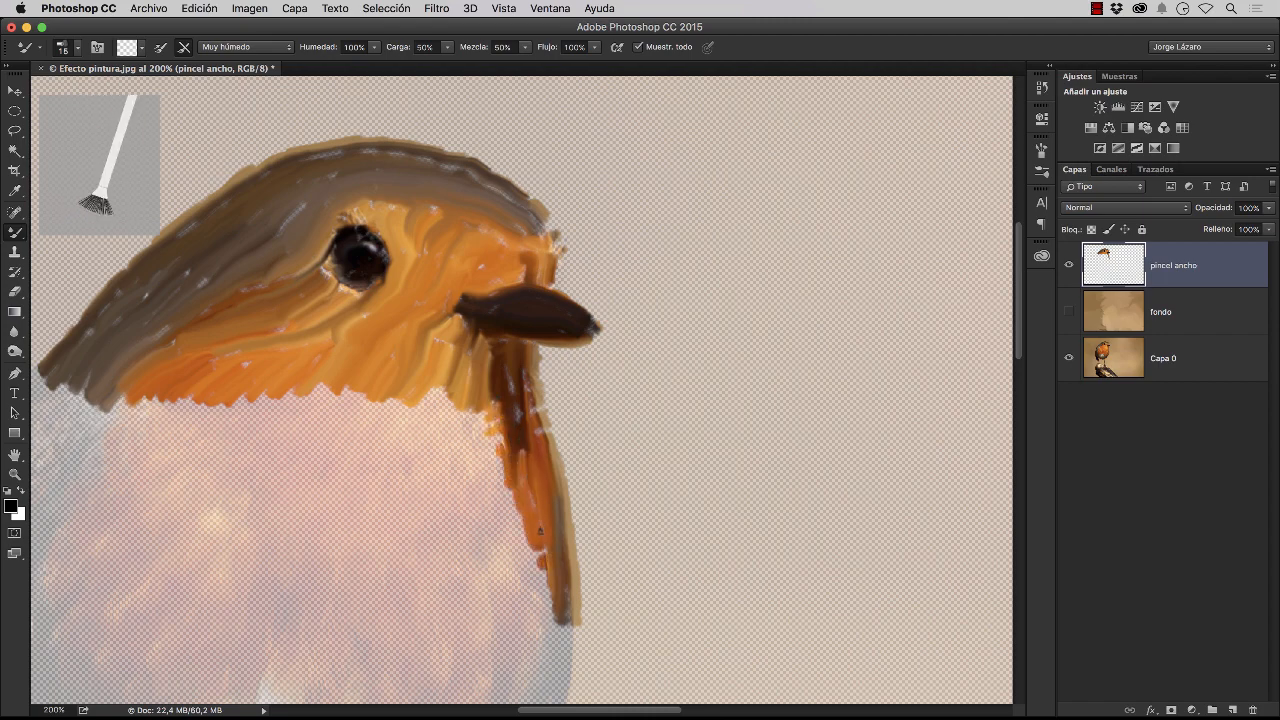
# Paint the rest of the robin's breast, white belly, underside and wing, plus the leg and foot nearest the wing tip
pyautogui.moveTo(496, 410)
pyautogui.mouseDown()
pyautogui.moveTo(490, 432)
pyautogui.moveTo(476, 413)
pyautogui.moveTo(344, 390)
pyautogui.moveTo(135, 401)
pyautogui.moveTo(314, 440)
pyautogui.moveTo(650, 391)
pyautogui.mouseUp()
pyautogui.moveTo(440, 325)
pyautogui.mouseDown()
pyautogui.moveTo(356, 398)
pyautogui.moveTo(318, 608)
pyautogui.moveTo(380, 515)
pyautogui.mouseUp()
pyautogui.moveTo(380, 560); pyautogui.dragTo(334, 503)
pyautogui.moveTo(250, 585); pyautogui.dragTo(400, 385)
pyautogui.moveTo(400, 385)
pyautogui.mouseDown()
pyautogui.moveTo(700, 385)
pyautogui.moveTo(823, 460)
pyautogui.moveTo(835, 620)
pyautogui.moveTo(810, 470)
pyautogui.moveTo(795, 660)
pyautogui.mouseUp()
pyautogui.moveTo(700, 400)
pyautogui.mouseDown()
pyautogui.moveTo(581, 380)
pyautogui.moveTo(345, 468)
pyautogui.moveTo(531, 443)
pyautogui.moveTo(454, 487)
pyautogui.mouseUp()
pyautogui.moveTo(505, 480)
pyautogui.mouseDown()
pyautogui.moveTo(657, 520)
pyautogui.moveTo(705, 569)
pyautogui.moveTo(582, 542)
pyautogui.moveTo(645, 615)
pyautogui.mouseUp()
pyautogui.moveTo(690, 690)
pyautogui.mouseDown()
pyautogui.moveTo(680, 578)
pyautogui.moveTo(620, 555)
pyautogui.moveTo(507, 445)
pyautogui.moveTo(348, 469)
pyautogui.moveTo(350, 528)
pyautogui.moveTo(450, 466)
pyautogui.moveTo(640, 604)
pyautogui.mouseUp()
pyautogui.moveTo(640, 604)
pyautogui.mouseDown()
pyautogui.moveTo(689, 490)
pyautogui.moveTo(610, 618)
pyautogui.moveTo(575, 476)
pyautogui.moveTo(557, 630)
pyautogui.moveTo(410, 615)
pyautogui.moveTo(378, 575)
pyautogui.moveTo(385, 555)
pyautogui.mouseUp()
pyautogui.moveTo(495, 365)
pyautogui.mouseDown()
pyautogui.moveTo(545, 500)
pyautogui.moveTo(472, 440)
pyautogui.moveTo(540, 545)
pyautogui.moveTo(215, 470)
pyautogui.moveTo(250, 450)
pyautogui.moveTo(285, 690)
pyautogui.moveTo(312, 400)
pyautogui.moveTo(325, 520)
pyautogui.moveTo(355, 490)
pyautogui.moveTo(385, 550)
pyautogui.mouseUp()
pyautogui.moveTo(385, 490); pyautogui.dragTo(448, 558)
pyautogui.moveTo(318, 455); pyautogui.dragTo(308, 492)
pyautogui.moveTo(430, 654); pyautogui.dragTo(418, 282)
pyautogui.moveTo(341, 228)
pyautogui.mouseDown()
pyautogui.moveTo(311, 430)
pyautogui.moveTo(270, 500)
pyautogui.moveTo(318, 630)
pyautogui.mouseUp()
pyautogui.moveTo(330, 440)
pyautogui.mouseDown()
pyautogui.moveTo(415, 470)
pyautogui.moveTo(335, 505)
pyautogui.mouseUp()
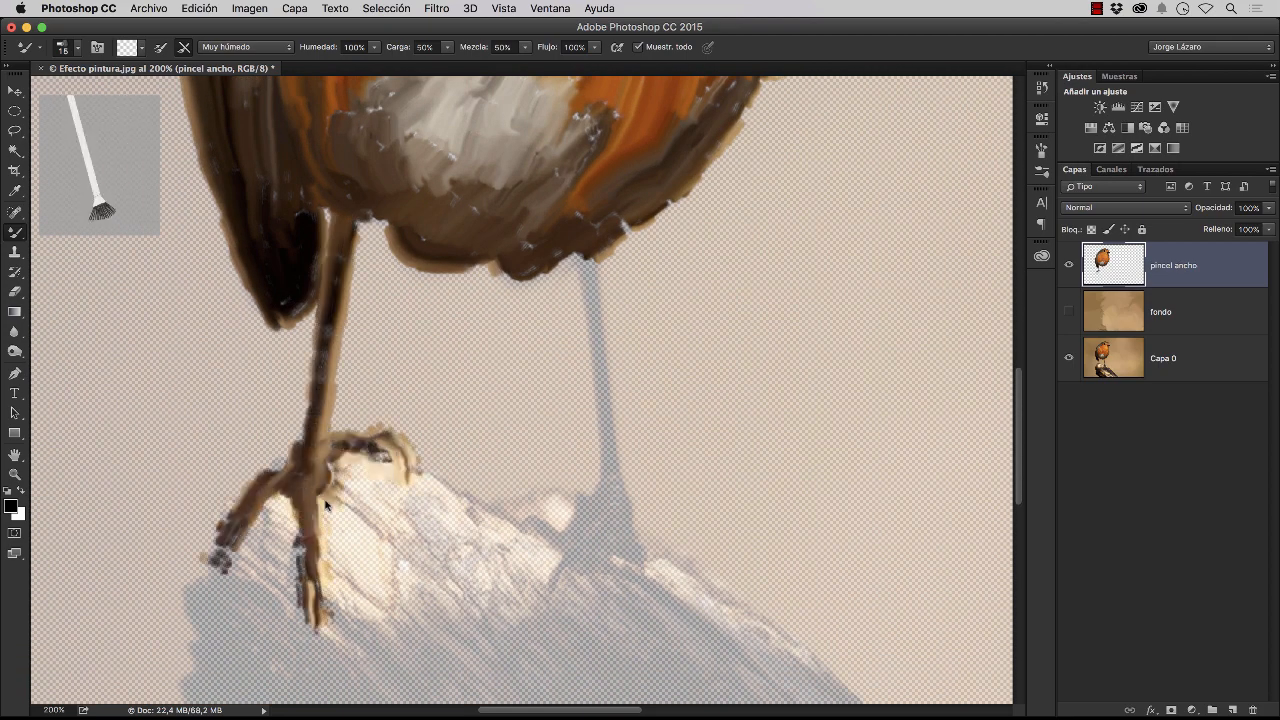
# Paint the brown and cream wood around the toes of the already painted foot
pyautogui.moveTo(280, 460); pyautogui.dragTo(212, 575)
pyautogui.moveTo(278, 510); pyautogui.dragTo(285, 598)
pyautogui.moveTo(335, 490)
pyautogui.mouseDown()
pyautogui.moveTo(385, 515)
pyautogui.moveTo(380, 604)
pyautogui.mouseUp()
pyautogui.moveTo(380, 525); pyautogui.dragTo(420, 480)
# Paint the robin's unpainted leg from the belly down, including its foot and toes on the log
pyautogui.moveTo(586, 260); pyautogui.dragTo(638, 564)
pyautogui.moveTo(600, 505); pyautogui.dragTo(550, 592)
pyautogui.moveTo(625, 548)
pyautogui.mouseDown()
pyautogui.moveTo(566, 568)
pyautogui.moveTo(656, 572)
pyautogui.mouseUp()
pyautogui.moveTo(578, 506); pyautogui.dragTo(528, 510)
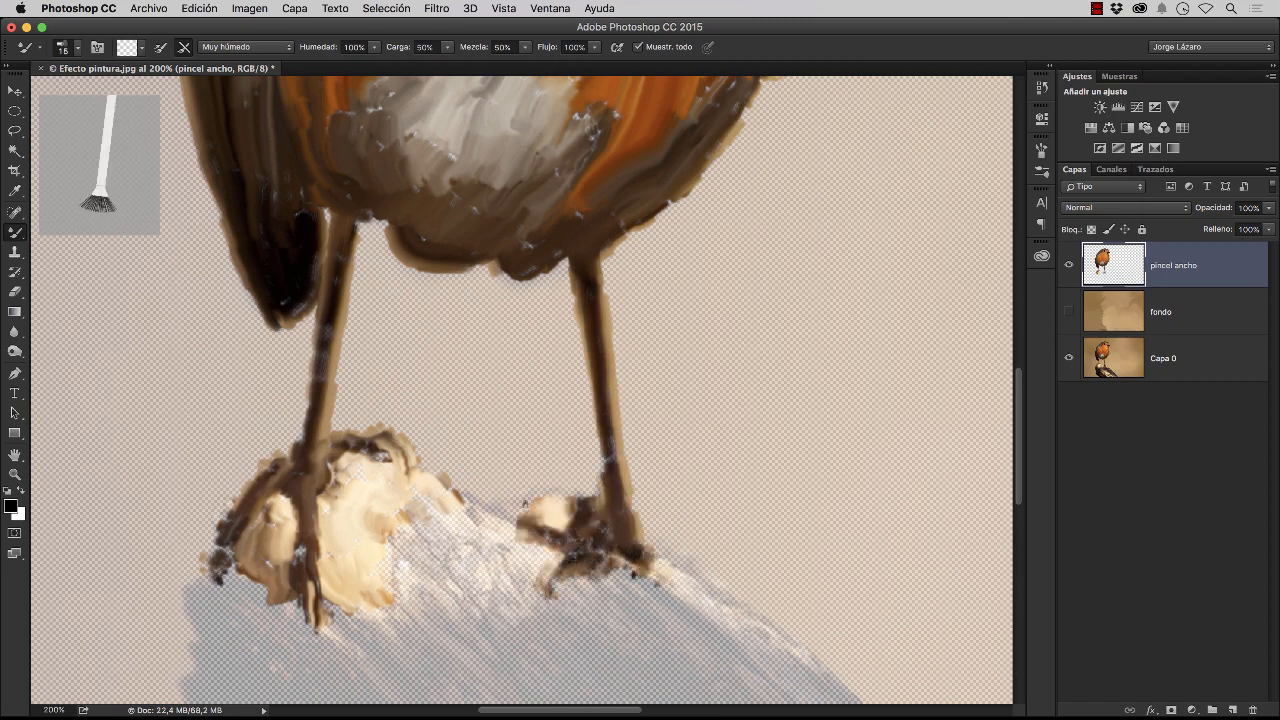
# Paint the cream-coloured wood on top of the log between the two feet
pyautogui.moveTo(458, 492); pyautogui.dragTo(512, 548)
pyautogui.moveTo(390, 540)
pyautogui.mouseDown()
pyautogui.moveTo(431, 519)
pyautogui.moveTo(530, 584)
pyautogui.mouseUp()
pyautogui.moveTo(545, 564)
pyautogui.mouseDown()
pyautogui.moveTo(508, 624)
pyautogui.moveTo(392, 560)
pyautogui.mouseUp()
pyautogui.moveTo(397, 566); pyautogui.dragTo(397, 466)
# Paint the log's dark outer edge with short strokes from the foot nearest the wing tip down its side
pyautogui.moveTo(262, 472); pyautogui.dragTo(215, 512)
pyautogui.moveTo(192, 488)
pyautogui.mouseDown()
pyautogui.moveTo(200, 598)
pyautogui.moveTo(258, 508)
pyautogui.mouseUp()
pyautogui.moveTo(258, 508)
pyautogui.mouseDown()
pyautogui.moveTo(326, 548)
pyautogui.moveTo(222, 568)
pyautogui.mouseUp()
pyautogui.moveTo(198, 580); pyautogui.dragTo(254, 668)
pyautogui.moveTo(254, 578); pyautogui.dragTo(350, 550)
pyautogui.moveTo(330, 562); pyautogui.dragTo(374, 510)
pyautogui.moveTo(314, 586); pyautogui.dragTo(394, 530)
pyautogui.moveTo(298, 638)
pyautogui.mouseDown()
pyautogui.moveTo(283, 520)
pyautogui.moveTo(242, 550)
pyautogui.moveTo(236, 628)
pyautogui.mouseUp()
pyautogui.moveTo(244, 586)
pyautogui.mouseDown()
pyautogui.moveTo(330, 490)
pyautogui.moveTo(226, 656)
pyautogui.mouseUp()
pyautogui.moveTo(232, 690)
pyautogui.mouseDown()
pyautogui.moveTo(280, 542)
pyautogui.moveTo(322, 588)
pyautogui.mouseUp()
pyautogui.moveTo(304, 505); pyautogui.dragTo(380, 400)
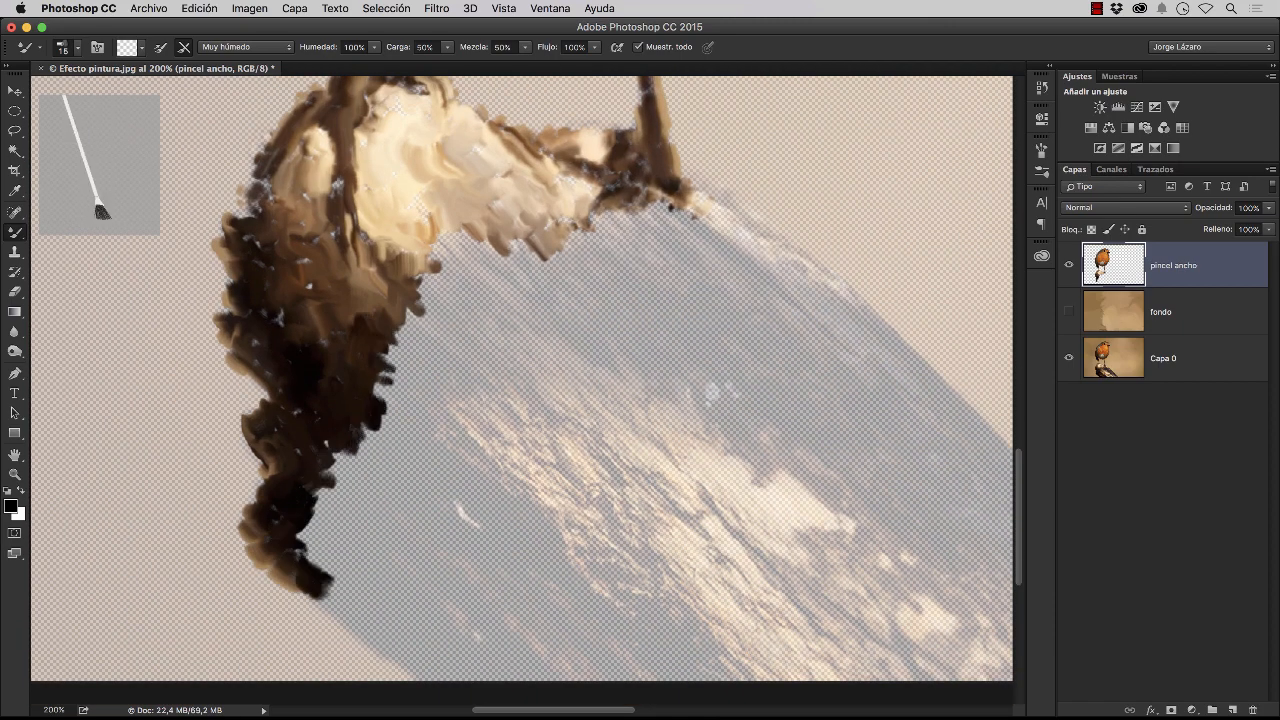
# Paint the middle of the log, covering the brown wood, the dark bark and the light diagonal grain
pyautogui.moveTo(396, 344); pyautogui.dragTo(448, 262)
pyautogui.moveTo(538, 258)
pyautogui.mouseDown()
pyautogui.moveTo(476, 256)
pyautogui.moveTo(386, 416)
pyautogui.moveTo(544, 292)
pyautogui.moveTo(310, 534)
pyautogui.moveTo(488, 494)
pyautogui.moveTo(460, 530)
pyautogui.moveTo(350, 570)
pyautogui.moveTo(420, 670)
pyautogui.moveTo(500, 660)
pyautogui.moveTo(560, 490)
pyautogui.moveTo(540, 670)
pyautogui.moveTo(605, 560)
pyautogui.moveTo(640, 675)
pyautogui.mouseUp()
pyautogui.moveTo(605, 612)
pyautogui.mouseDown()
pyautogui.moveTo(722, 664)
pyautogui.moveTo(645, 645)
pyautogui.mouseUp()
pyautogui.moveTo(458, 406)
pyautogui.mouseDown()
pyautogui.moveTo(493, 376)
pyautogui.moveTo(547, 375)
pyautogui.moveTo(560, 500)
pyautogui.moveTo(625, 412)
pyautogui.moveTo(610, 560)
pyautogui.mouseUp()
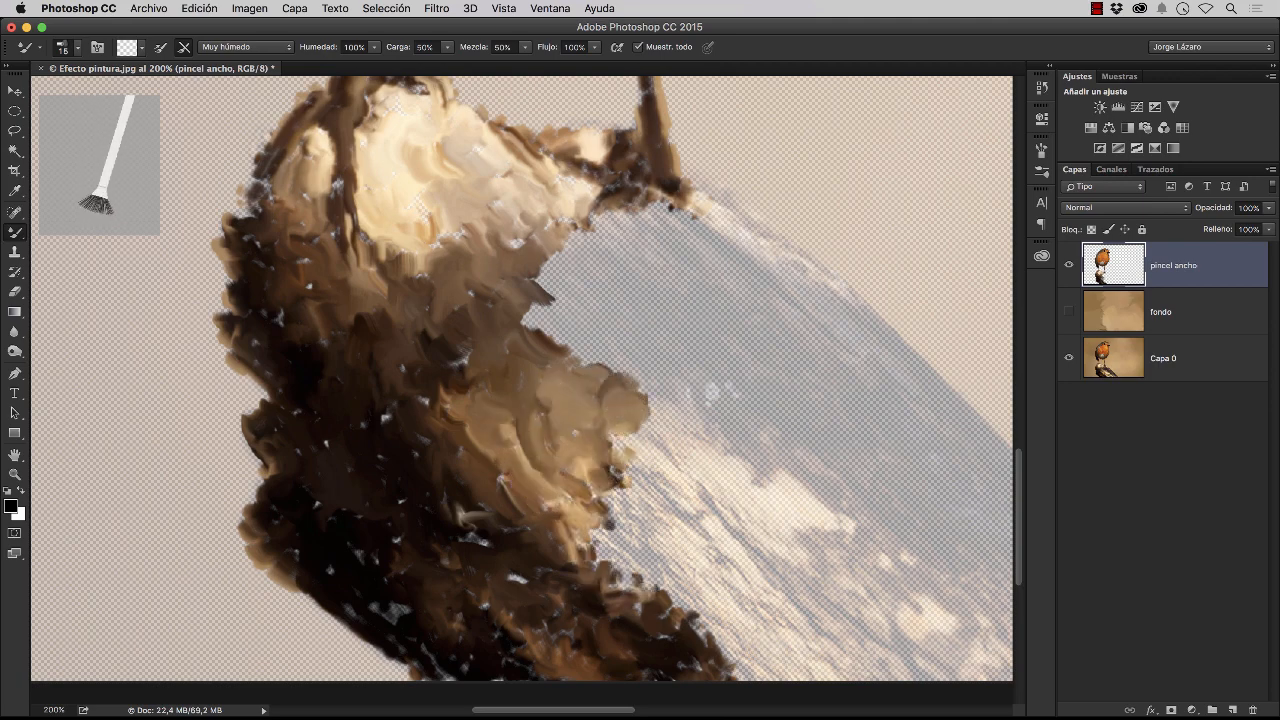
pyautogui.moveTo(690, 430); pyautogui.dragTo(506, 431)
pyautogui.moveTo(436, 478)
pyautogui.mouseDown()
pyautogui.moveTo(455, 588)
pyautogui.moveTo(485, 540)
pyautogui.moveTo(582, 480)
pyautogui.moveTo(624, 515)
pyautogui.moveTo(575, 550)
pyautogui.moveTo(600, 665)
pyautogui.moveTo(722, 582)
pyautogui.moveTo(605, 622)
pyautogui.moveTo(695, 605)
pyautogui.moveTo(795, 640)
pyautogui.moveTo(740, 636)
pyautogui.mouseUp()
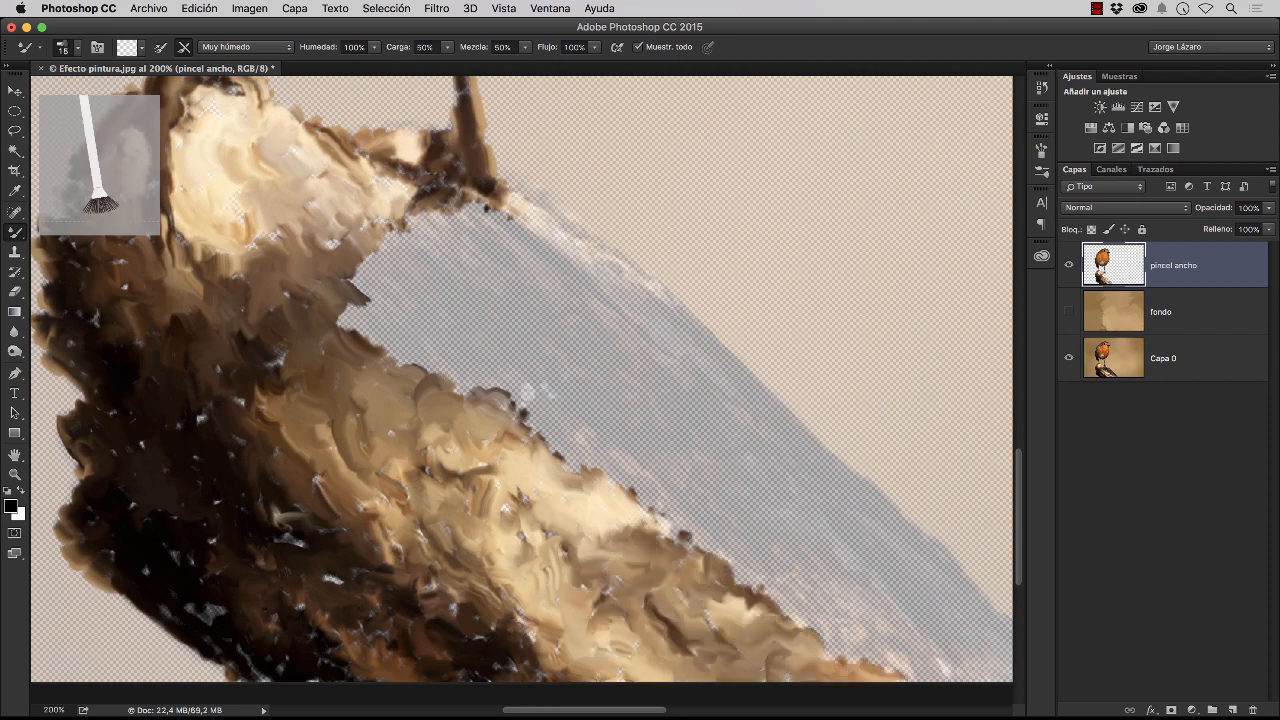
# Paint the remaining grey upper side of the log from the far foot down to the image's lower edge
pyautogui.moveTo(485, 195)
pyautogui.mouseDown()
pyautogui.moveTo(622, 265)
pyautogui.moveTo(440, 230)
pyautogui.moveTo(350, 315)
pyautogui.moveTo(400, 335)
pyautogui.moveTo(575, 270)
pyautogui.moveTo(420, 370)
pyautogui.moveTo(565, 285)
pyautogui.moveTo(520, 395)
pyautogui.moveTo(564, 322)
pyautogui.moveTo(728, 352)
pyautogui.moveTo(576, 412)
pyautogui.moveTo(694, 408)
pyautogui.moveTo(618, 430)
pyautogui.mouseUp()
pyautogui.moveTo(618, 430)
pyautogui.mouseDown()
pyautogui.moveTo(540, 444)
pyautogui.moveTo(565, 520)
pyautogui.moveTo(650, 530)
pyautogui.moveTo(730, 420)
pyautogui.moveTo(690, 520)
pyautogui.moveTo(800, 680)
pyautogui.moveTo(780, 470)
pyautogui.moveTo(930, 660)
pyautogui.moveTo(840, 690)
pyautogui.moveTo(790, 535)
pyautogui.moveTo(820, 645)
pyautogui.moveTo(740, 530)
pyautogui.moveTo(785, 595)
pyautogui.mouseUp()
pyautogui.moveTo(725, 475)
pyautogui.mouseDown()
pyautogui.moveTo(425, 240)
pyautogui.moveTo(136, 626)
pyautogui.moveTo(400, 678)
pyautogui.mouseUp()
pyautogui.moveTo(400, 560); pyautogui.dragTo(694, 579)
pyautogui.scroll(-5, 677, 218)
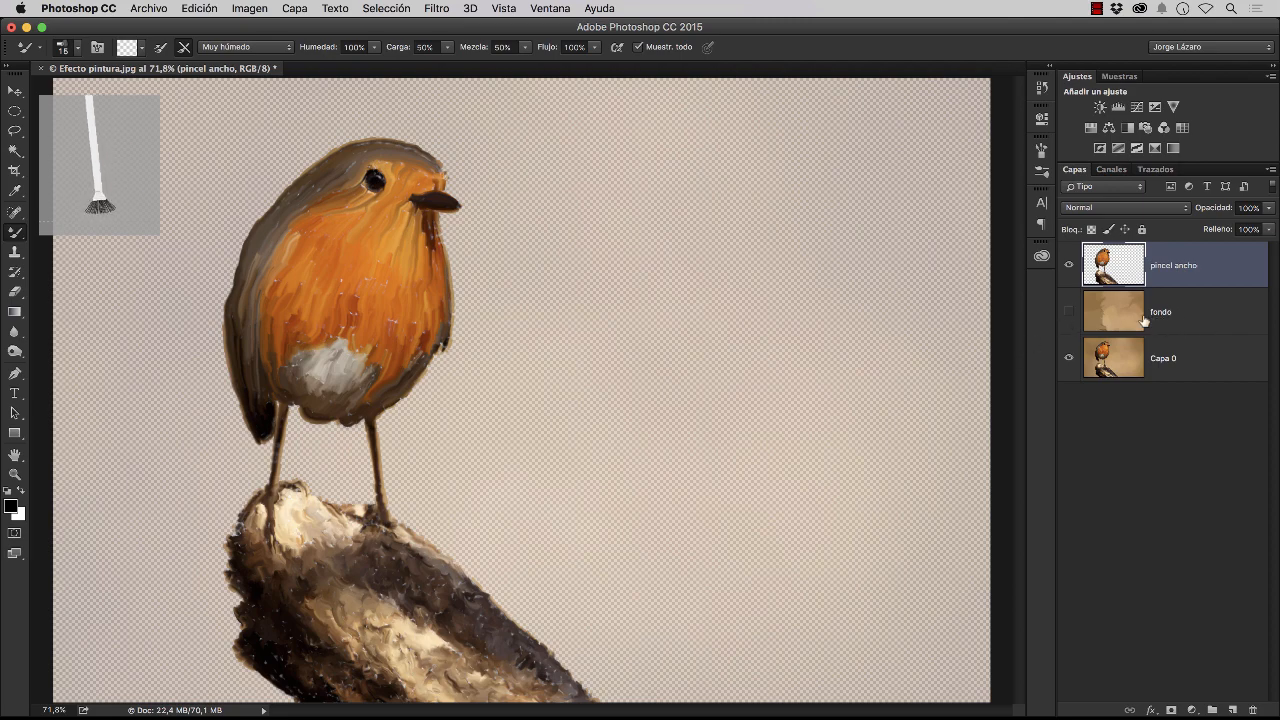
# Show the fondo layer to check the painting, and hide both the pincel ancho and fondo layers
pyautogui.click(1068, 311)
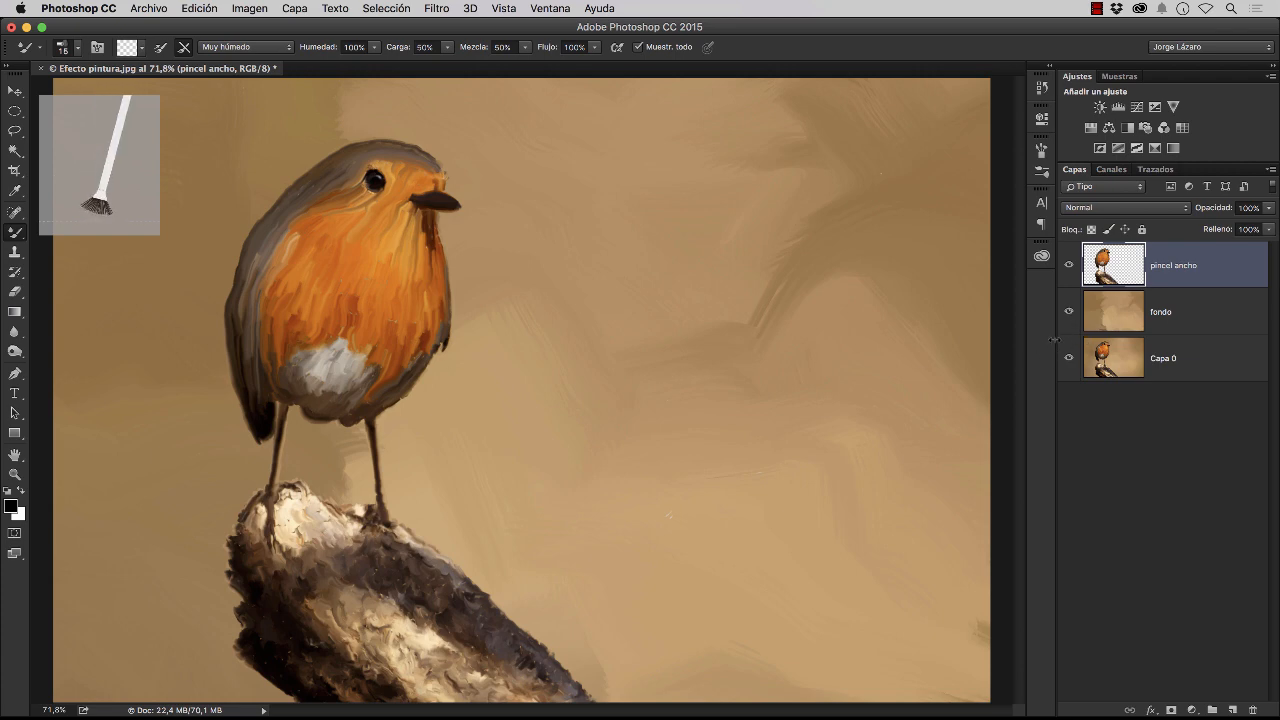
pyautogui.click(1070, 275)
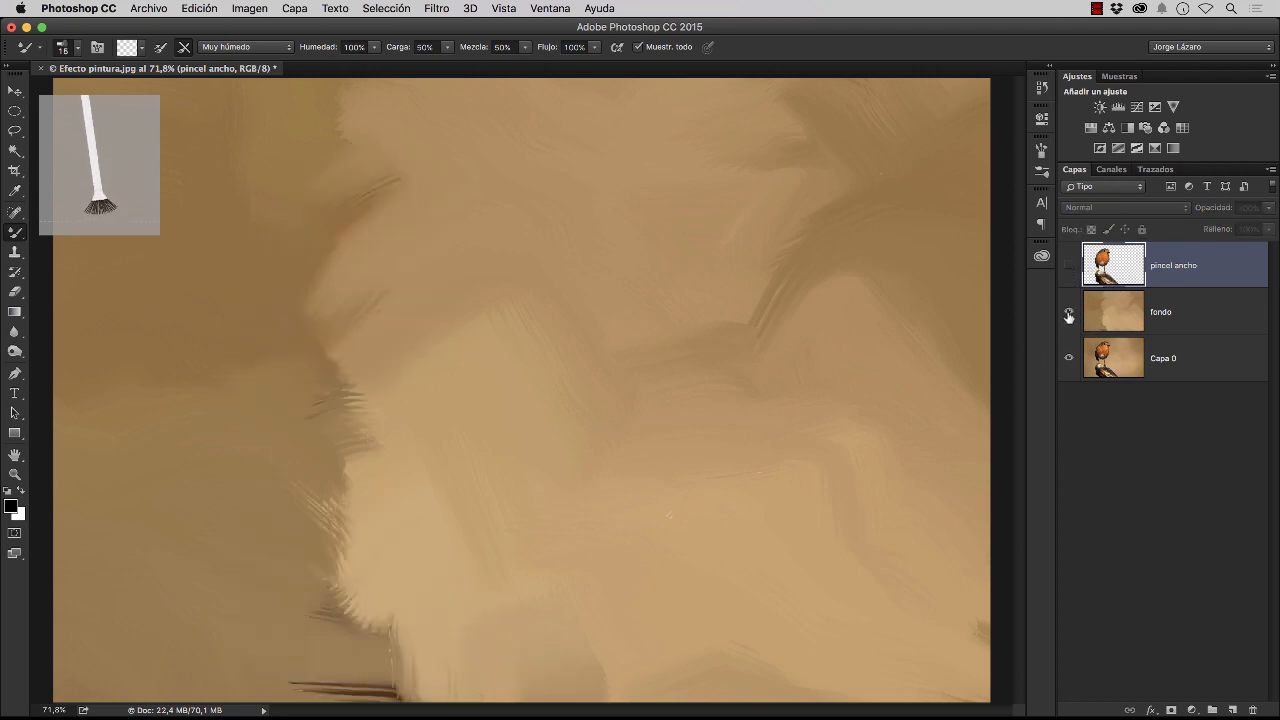
pyautogui.click(1068, 313)
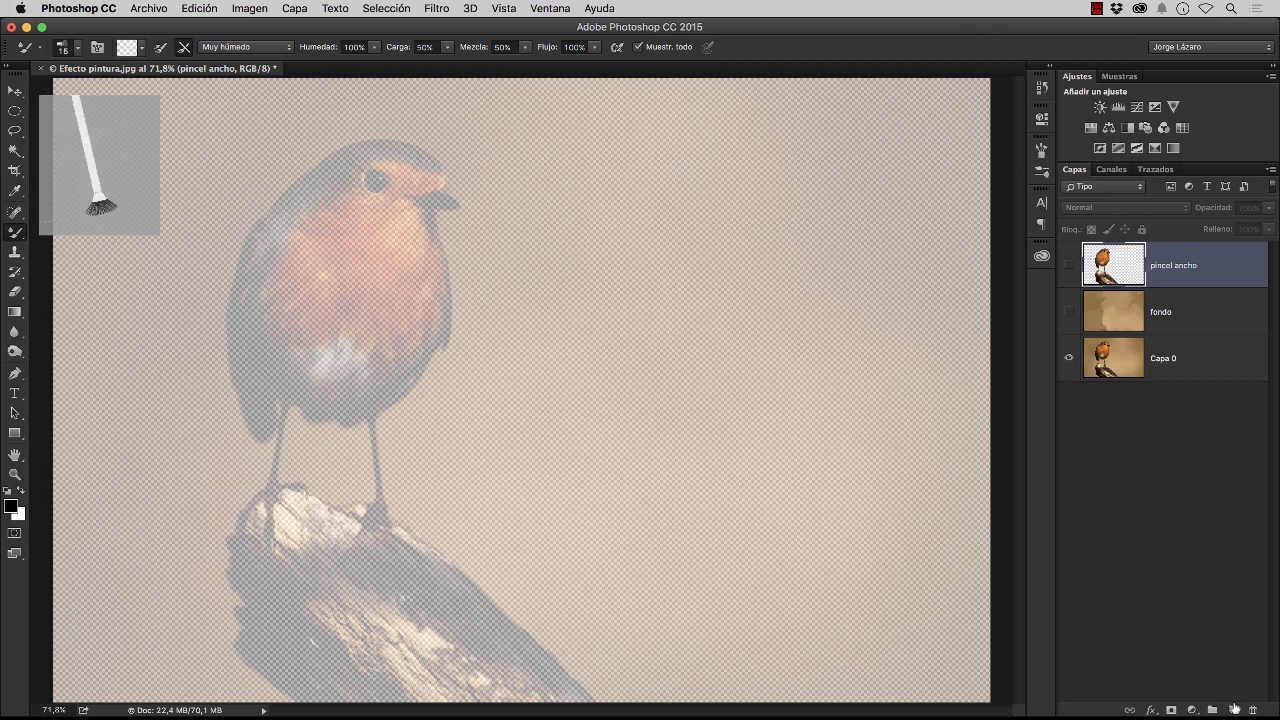
# Create a new layer above pincel ancho and name it pincel fino
pyautogui.click(1235, 708)
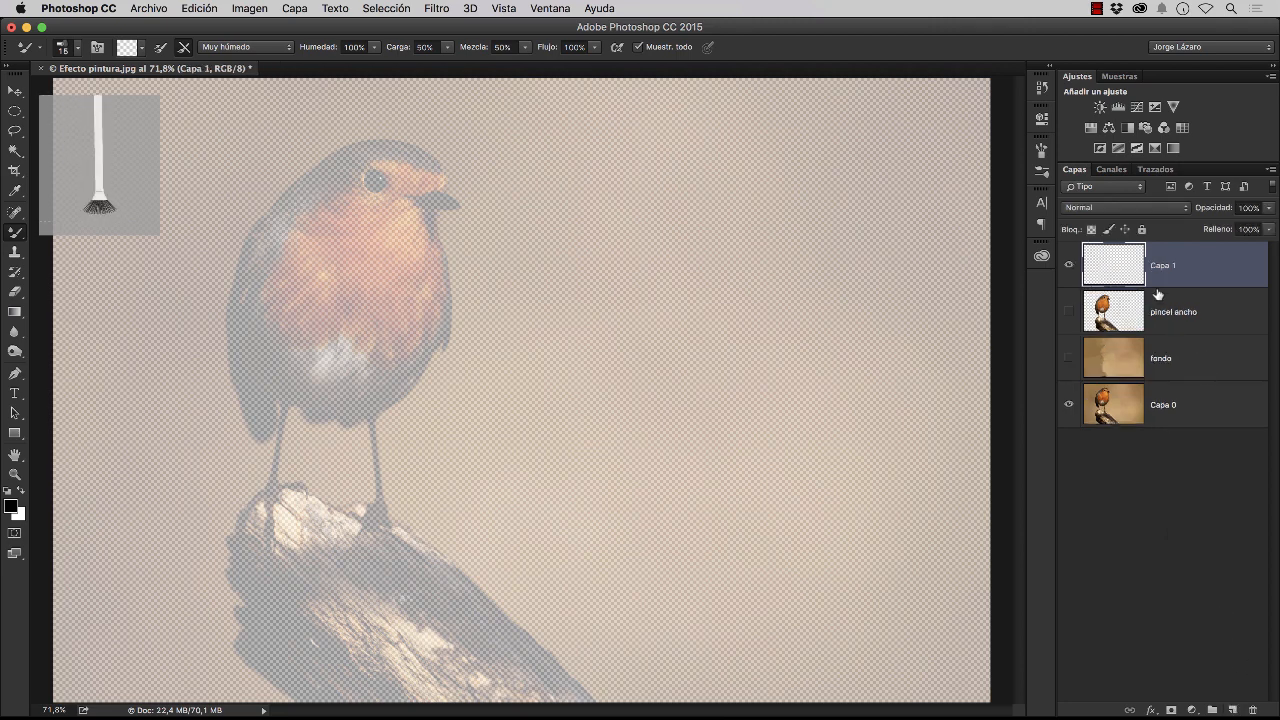
pyautogui.doubleClick(1176, 265)
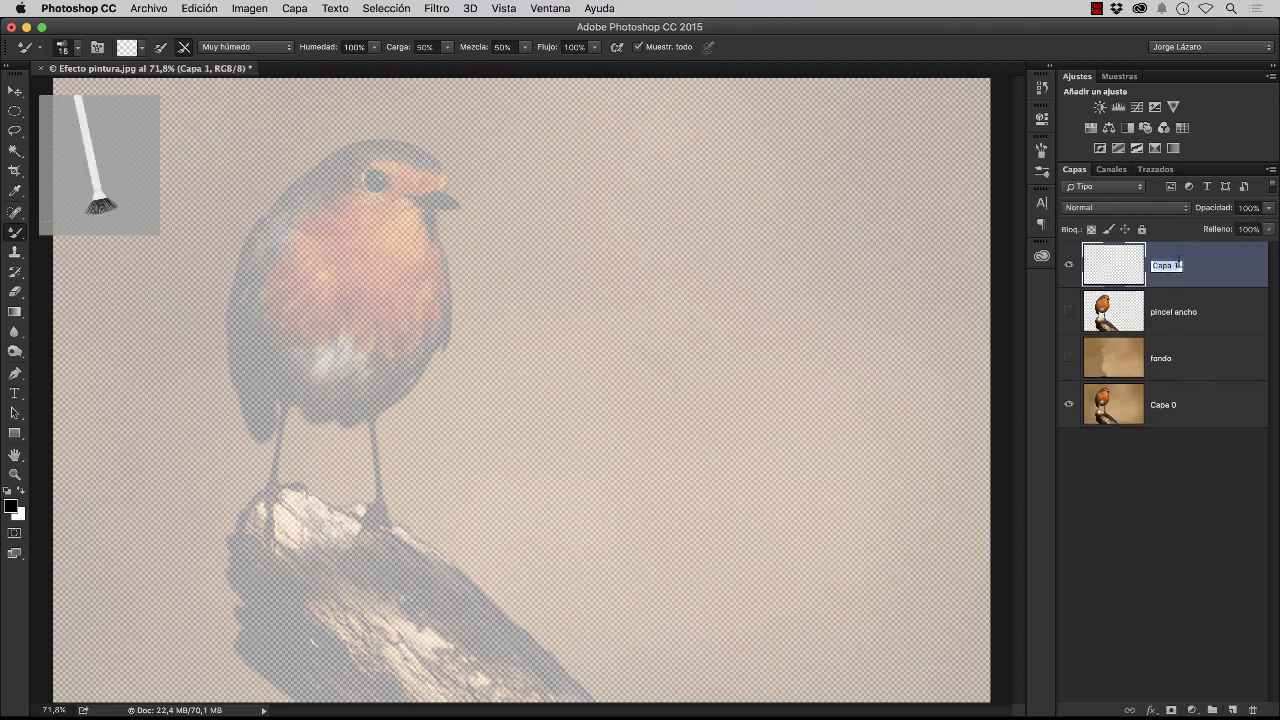
pyautogui.write('pincel fi')
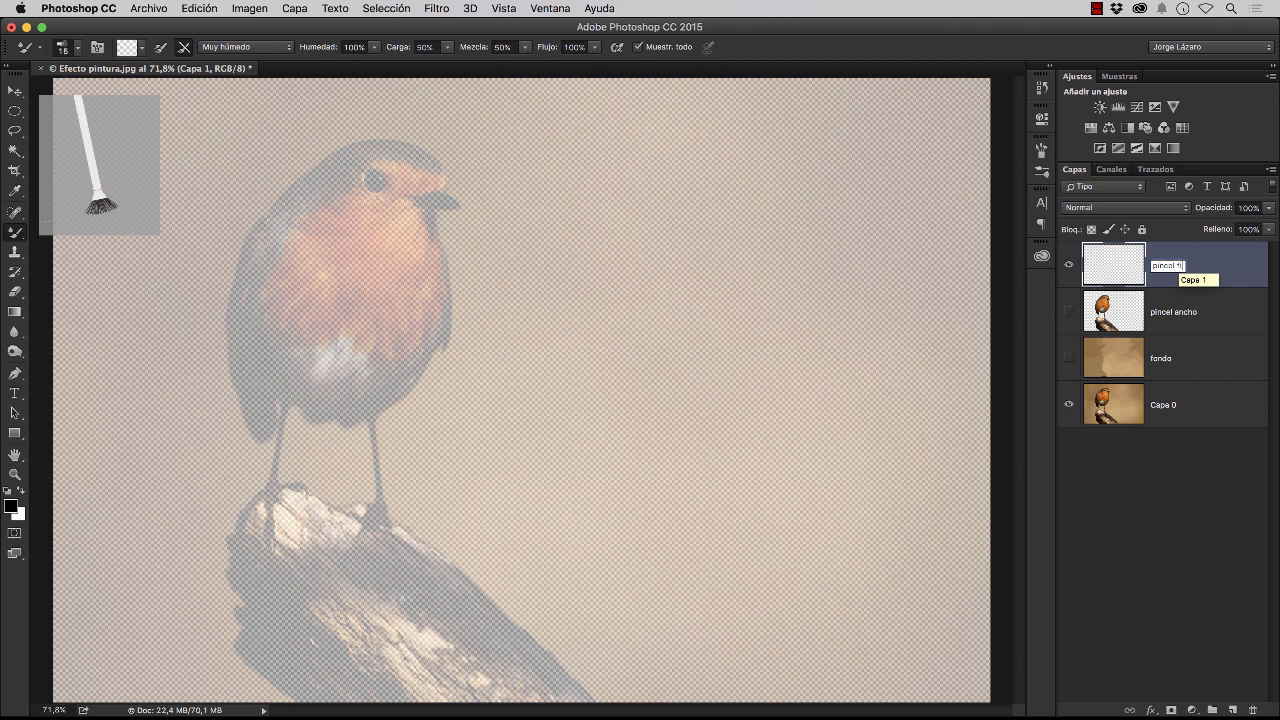
pyautogui.write('no')
pyautogui.press('Return')
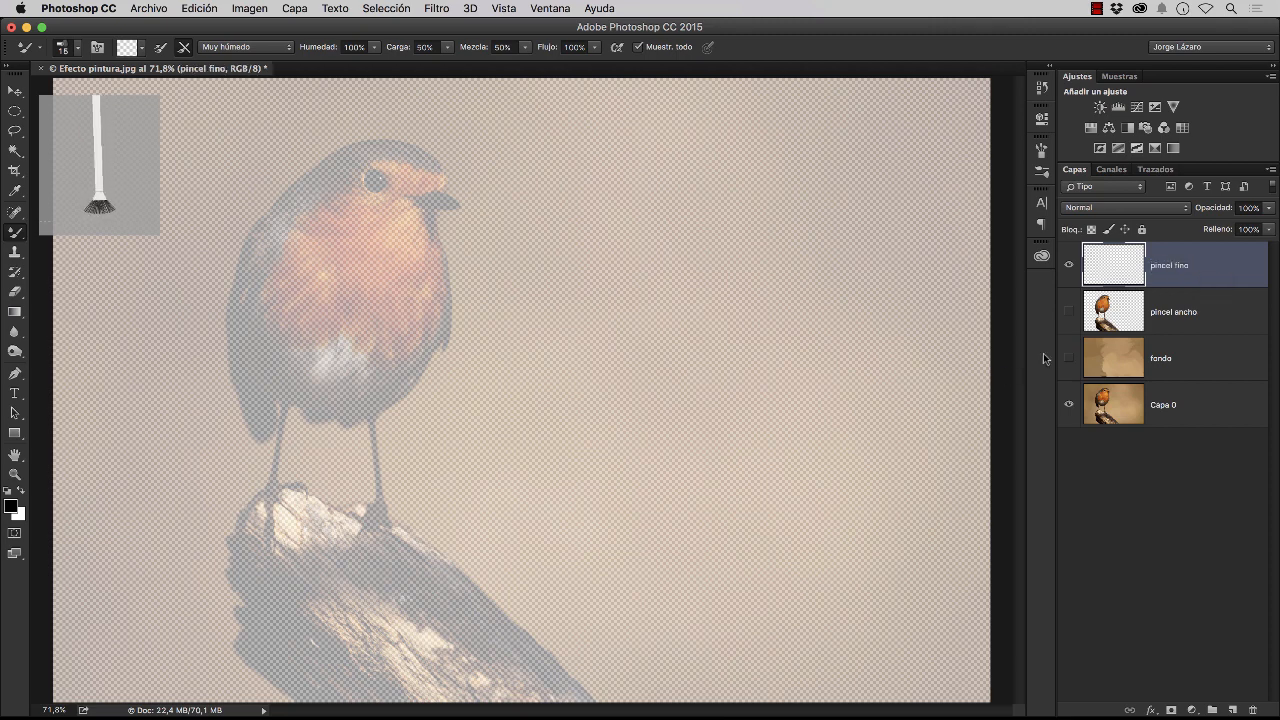
# Reduce the Mixer Brush size to 6 px
pyautogui.click(65, 47)
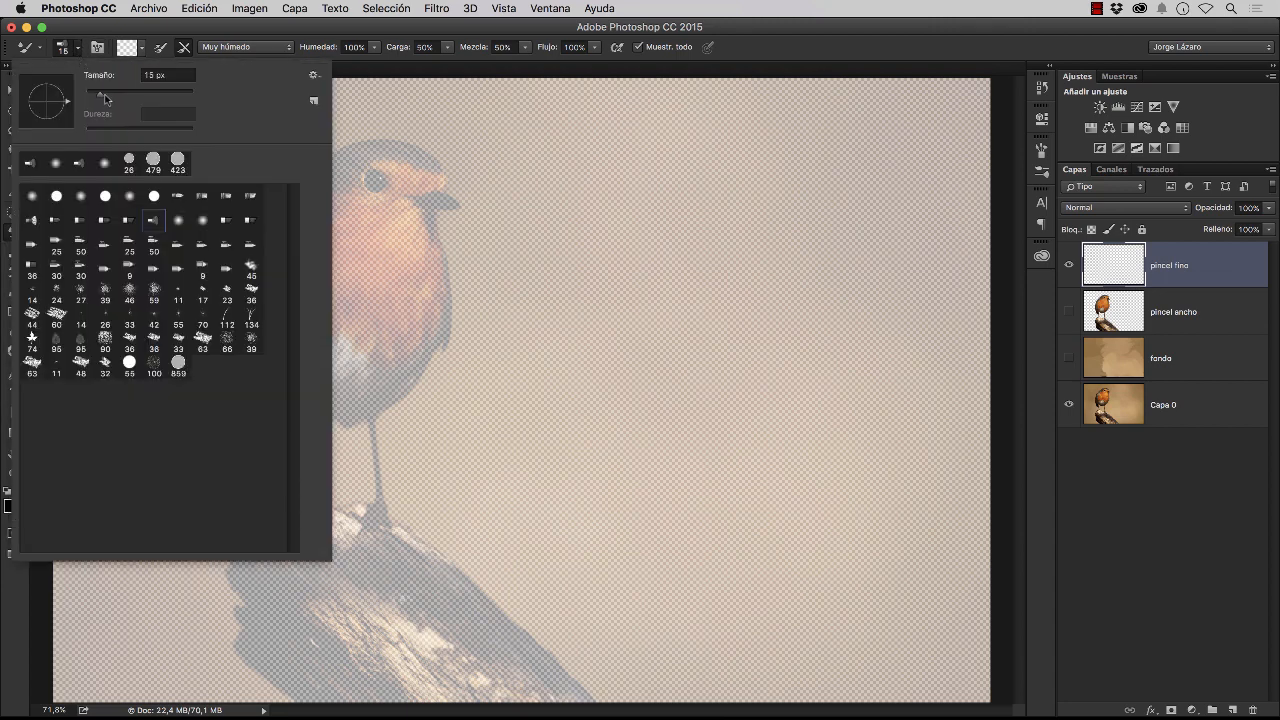
pyautogui.click(100, 100)
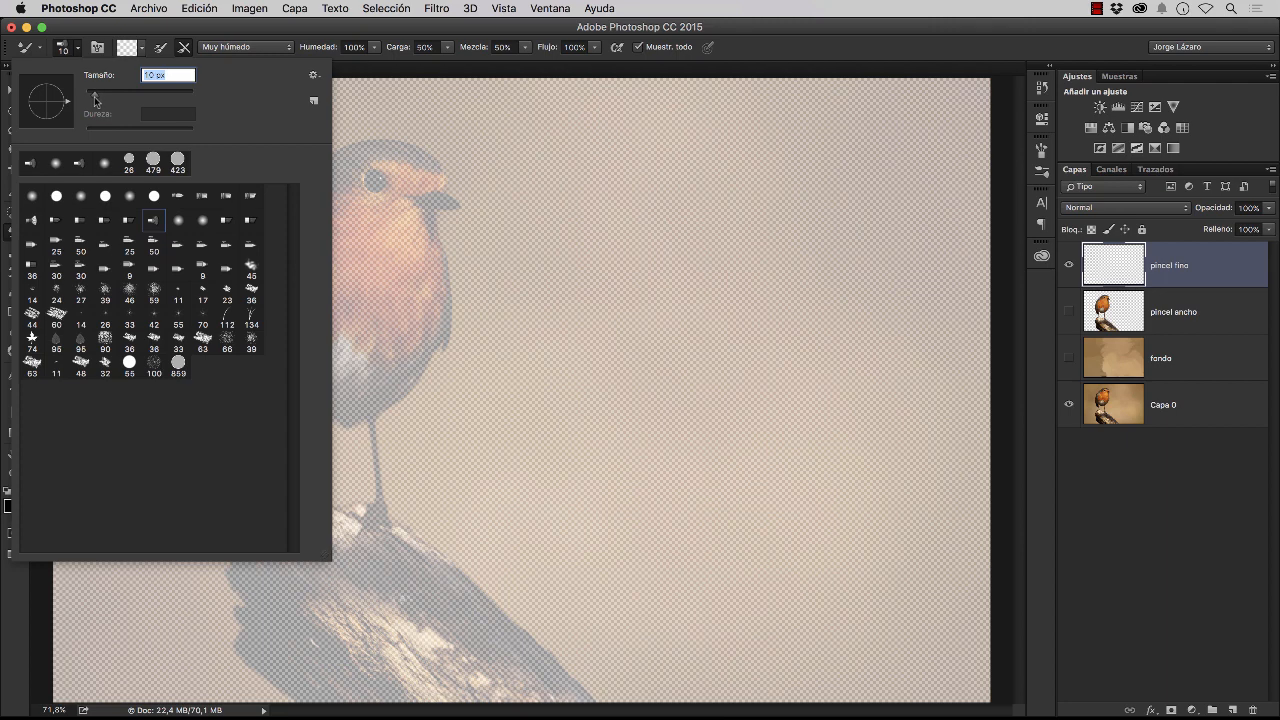
pyautogui.moveTo(95, 100); pyautogui.dragTo(94, 100)
pyautogui.press('Return')
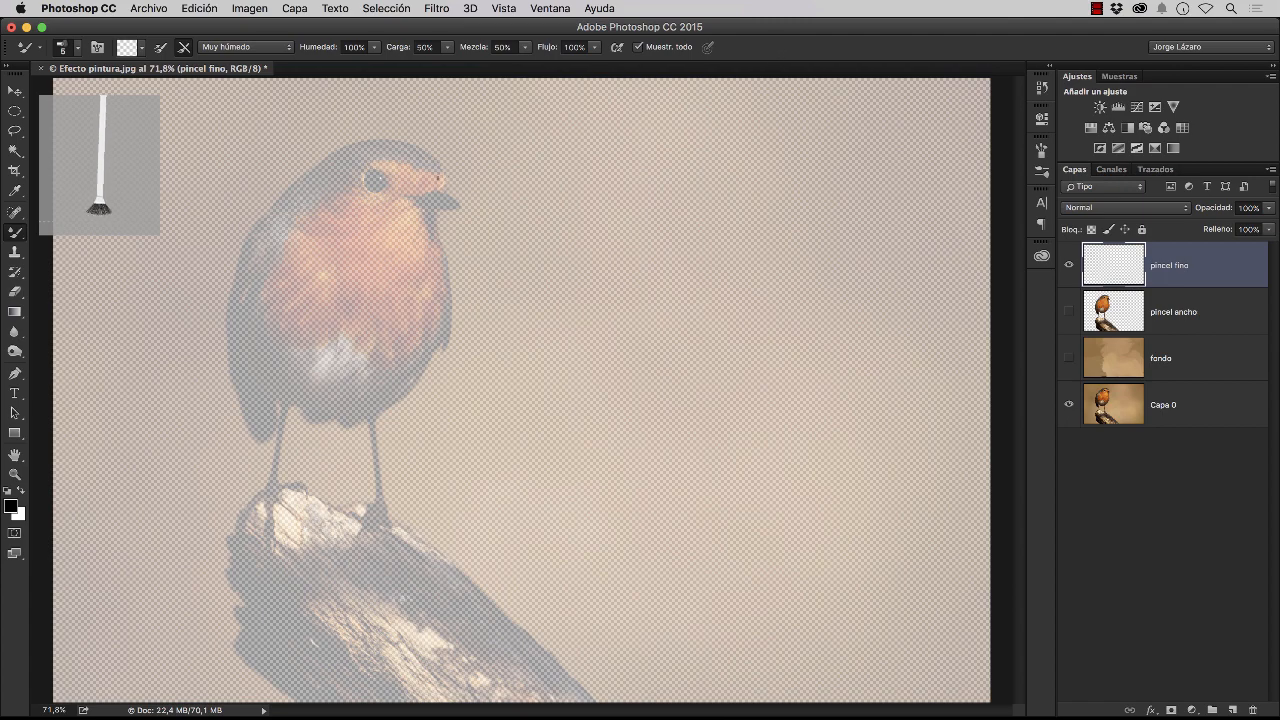
# Outline the beak with fine strokes at 200% zoom and dab in the dark feathers directly below it
pyautogui.press('z')
pyautogui.click(430, 189)
pyautogui.click(428, 188)
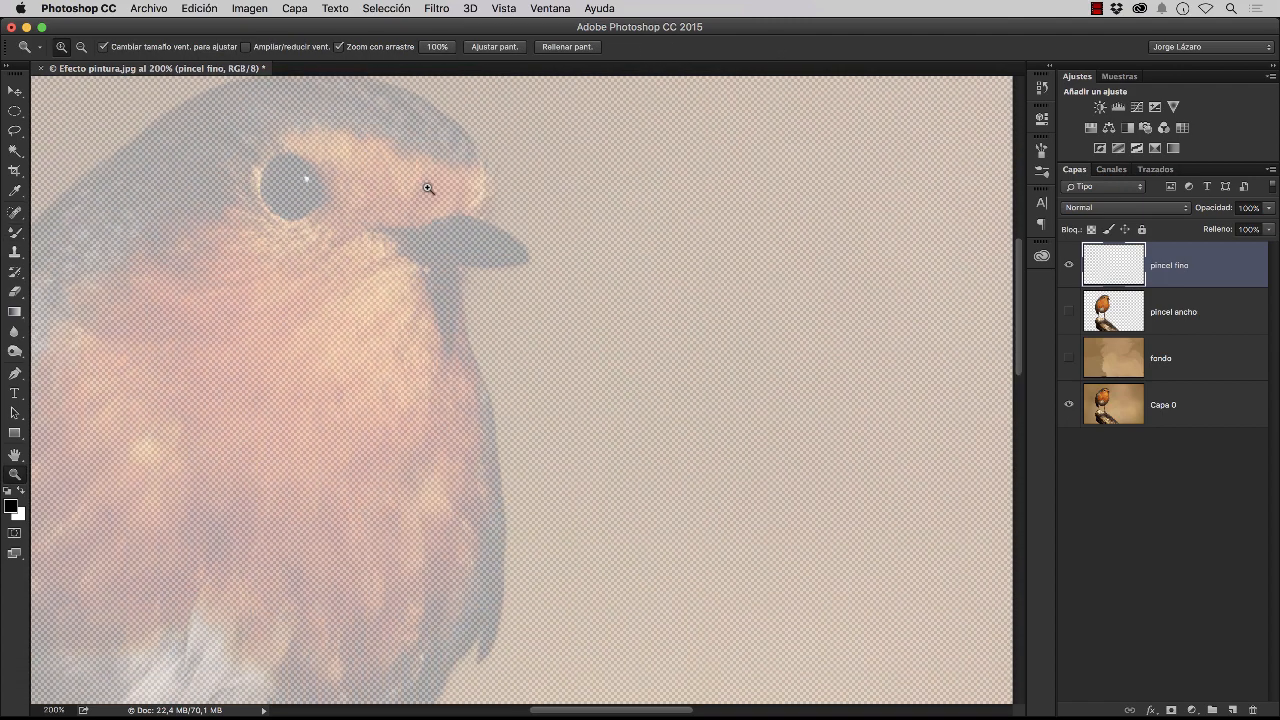
pyautogui.press('b')
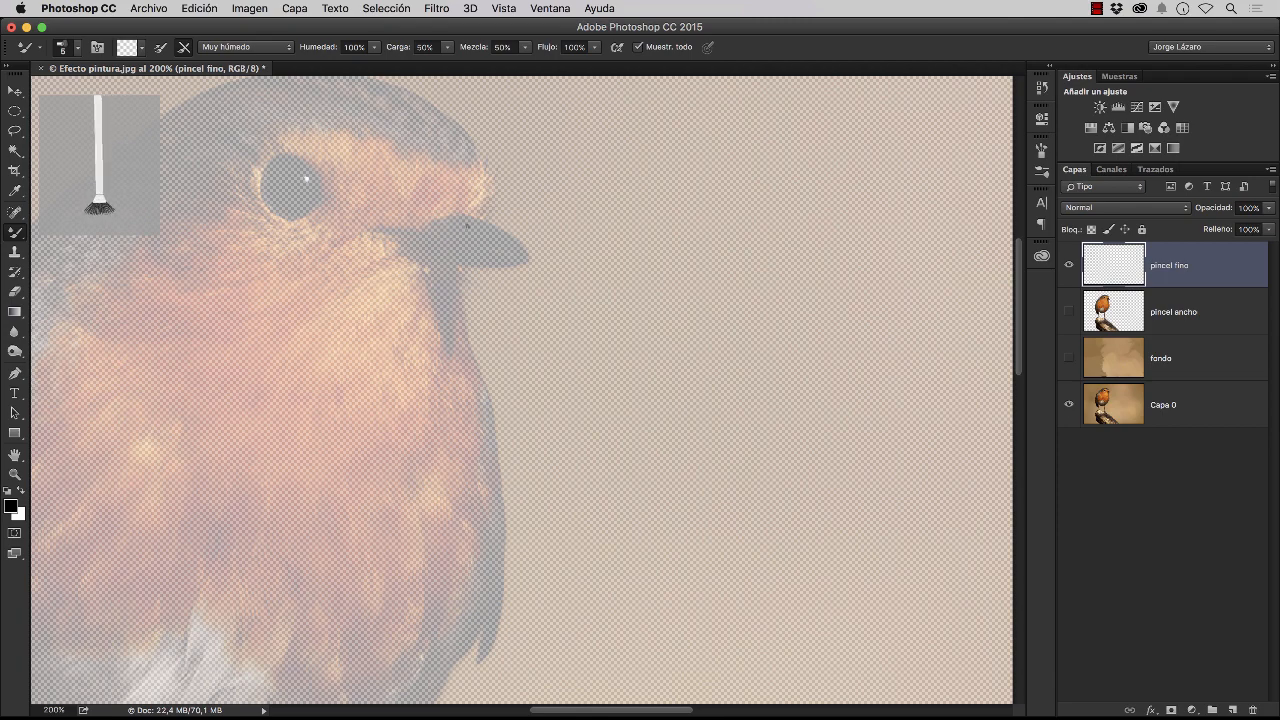
pyautogui.moveTo(462, 213)
pyautogui.mouseDown()
pyautogui.moveTo(529, 259)
pyautogui.moveTo(472, 268)
pyautogui.moveTo(506, 263)
pyautogui.moveTo(508, 234)
pyautogui.moveTo(472, 214)
pyautogui.moveTo(378, 228)
pyautogui.moveTo(438, 266)
pyautogui.moveTo(513, 257)
pyautogui.moveTo(448, 248)
pyautogui.mouseUp()
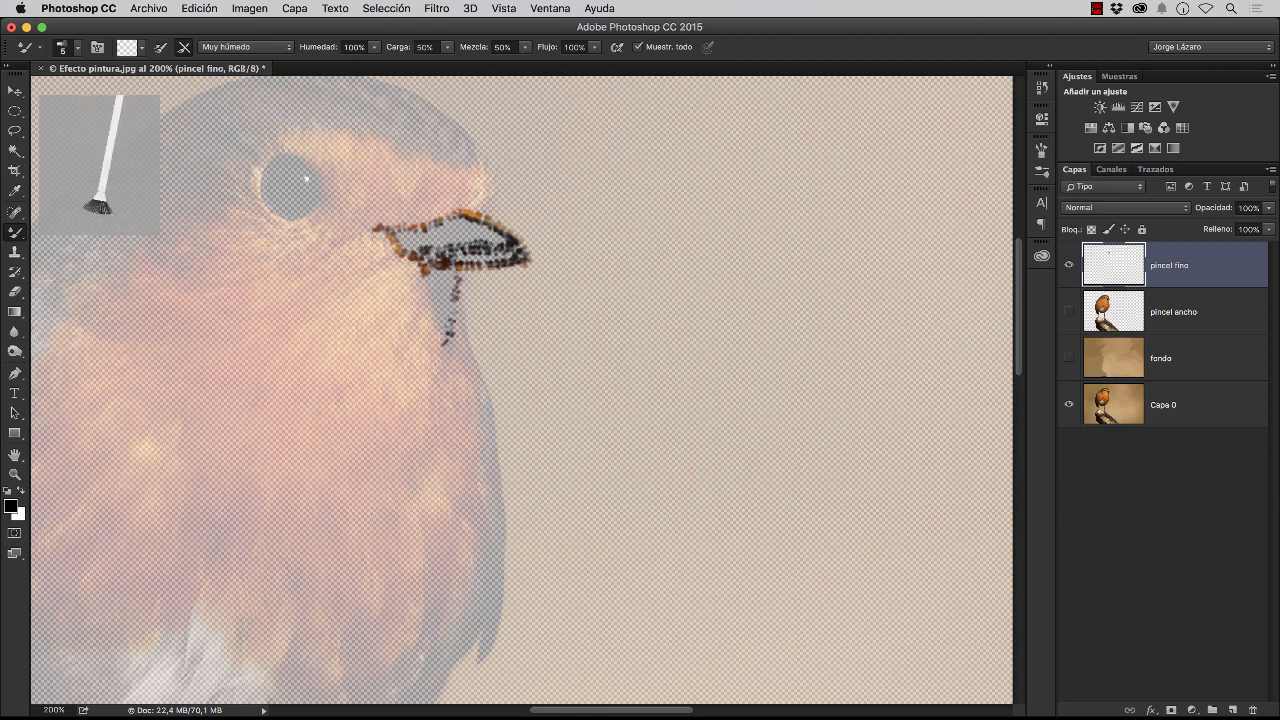
pyautogui.moveTo(444, 330)
pyautogui.mouseDown()
pyautogui.moveTo(450, 276)
pyautogui.moveTo(428, 278)
pyautogui.moveTo(438, 303)
pyautogui.moveTo(441, 289)
pyautogui.mouseUp()
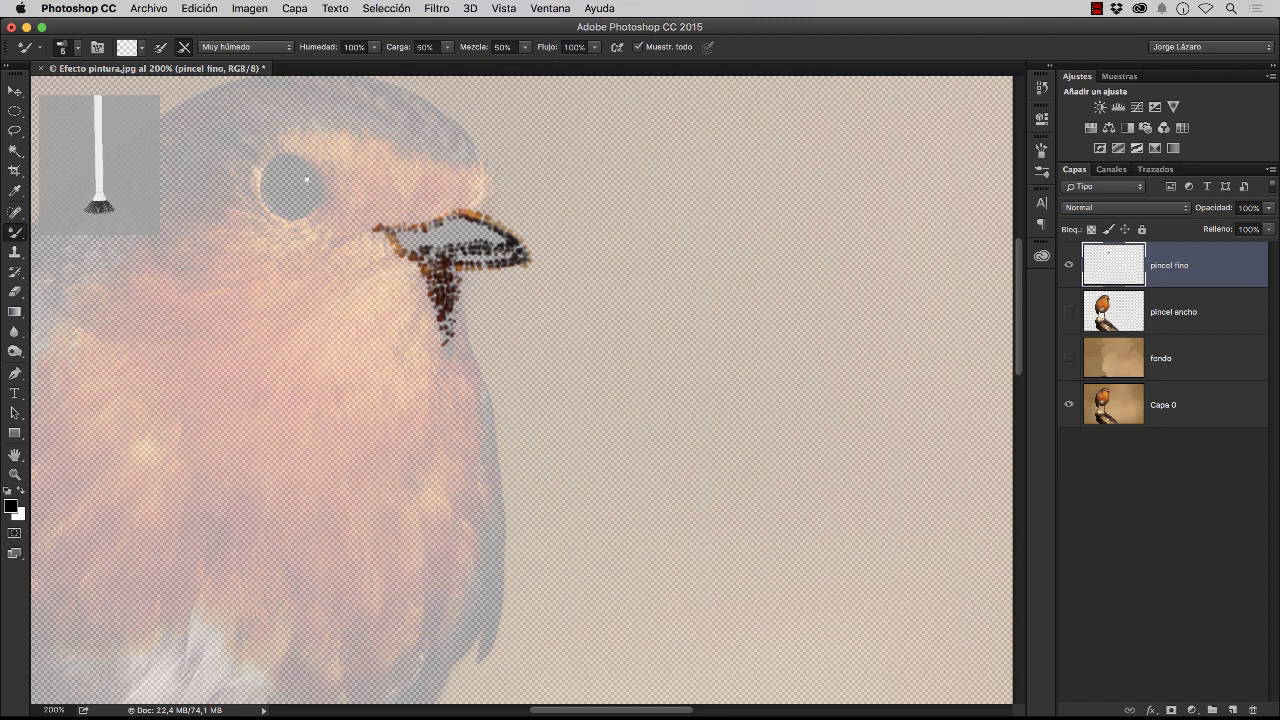
# Paint the eye's highlight and trace the dark rim around the eye with fine strokes
pyautogui.moveTo(306, 180); pyautogui.dragTo(301, 178)
pyautogui.moveTo(306, 178)
pyautogui.mouseDown()
pyautogui.moveTo(298, 155)
pyautogui.moveTo(267, 160)
pyautogui.mouseUp()
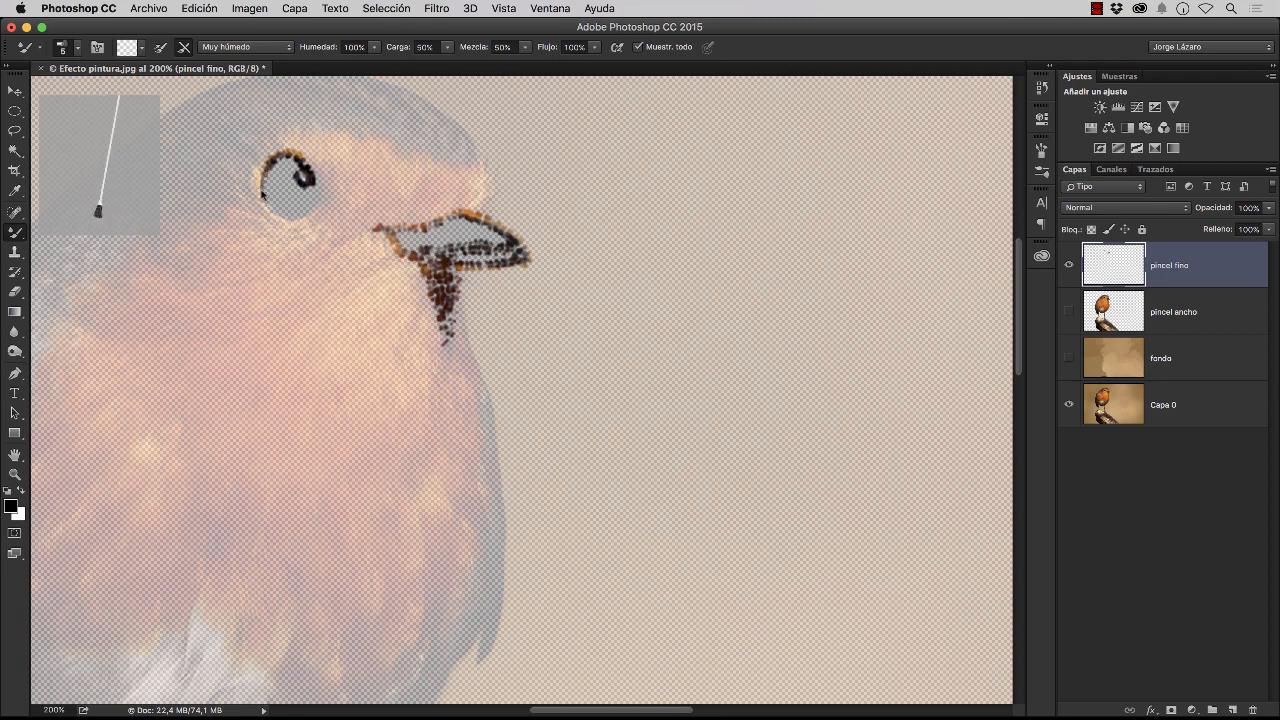
pyautogui.moveTo(260, 195)
pyautogui.mouseDown()
pyautogui.moveTo(294, 222)
pyautogui.moveTo(318, 210)
pyautogui.moveTo(316, 175)
pyautogui.moveTo(264, 174)
pyautogui.mouseUp()
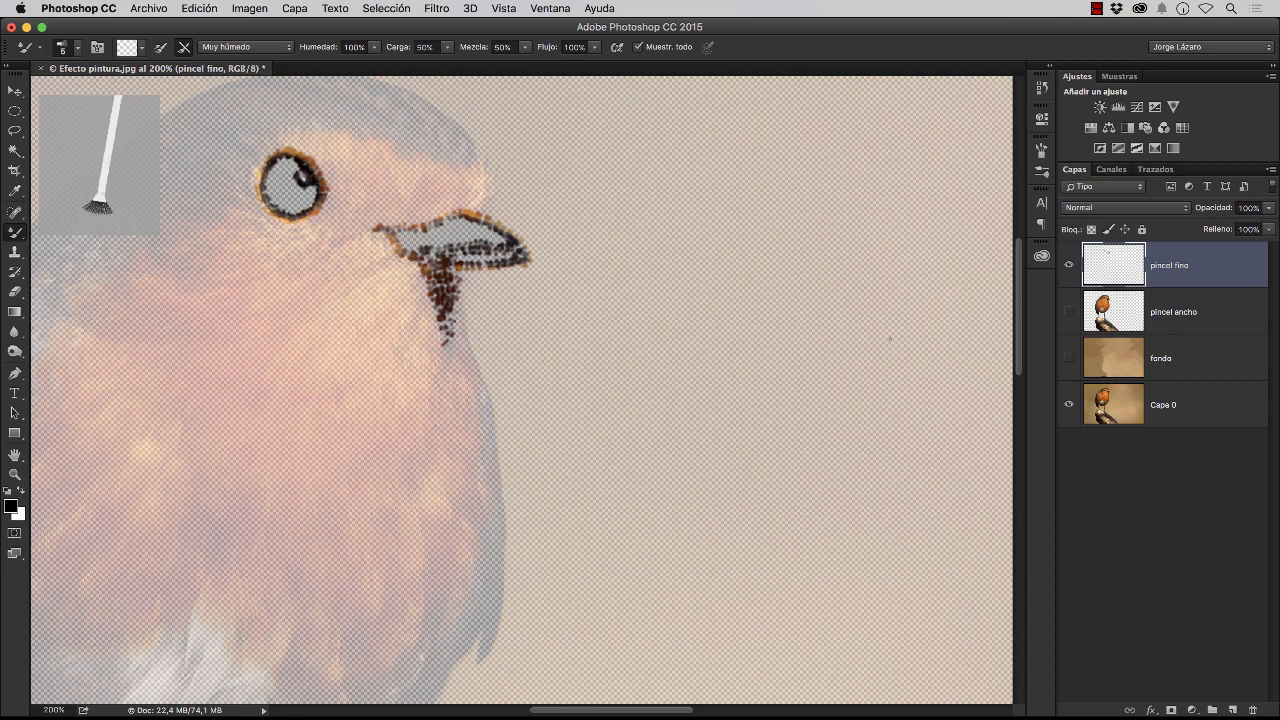
# Compare the bird with and without the pincel fino details over pincel ancho, leaving only pincel ancho hidden again
pyautogui.click(1069, 312)
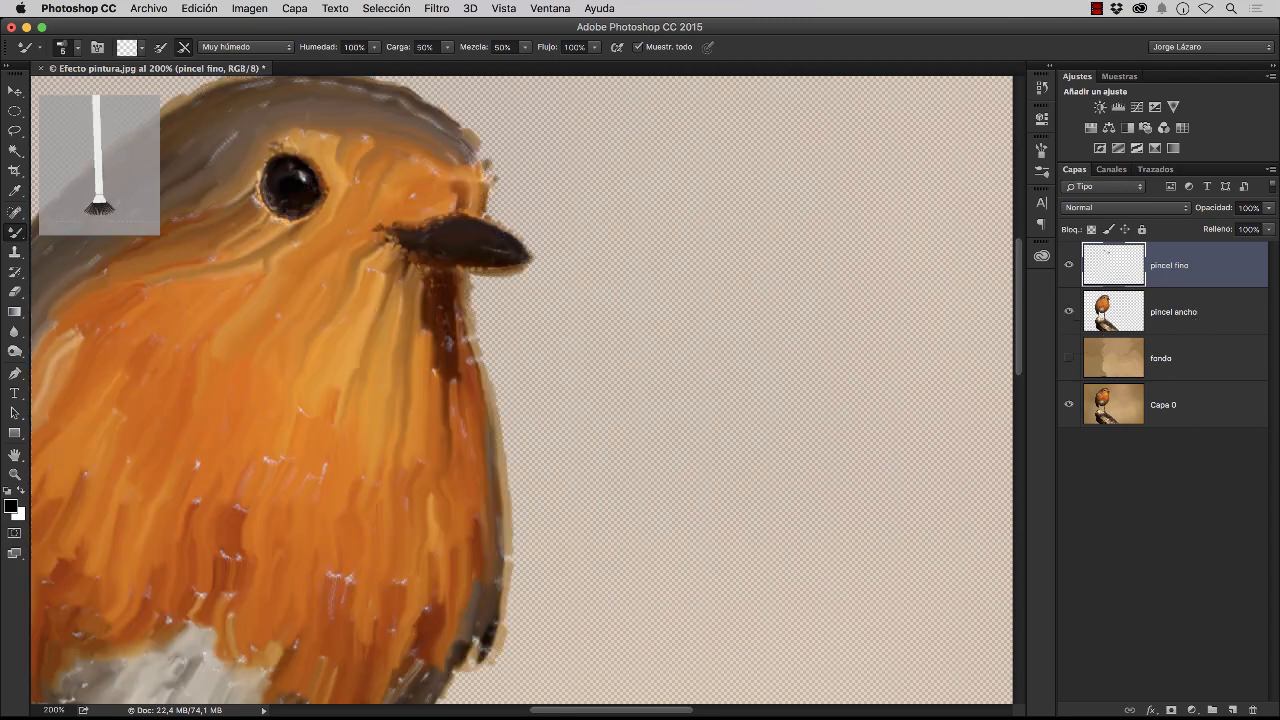
pyautogui.click(1069, 266)
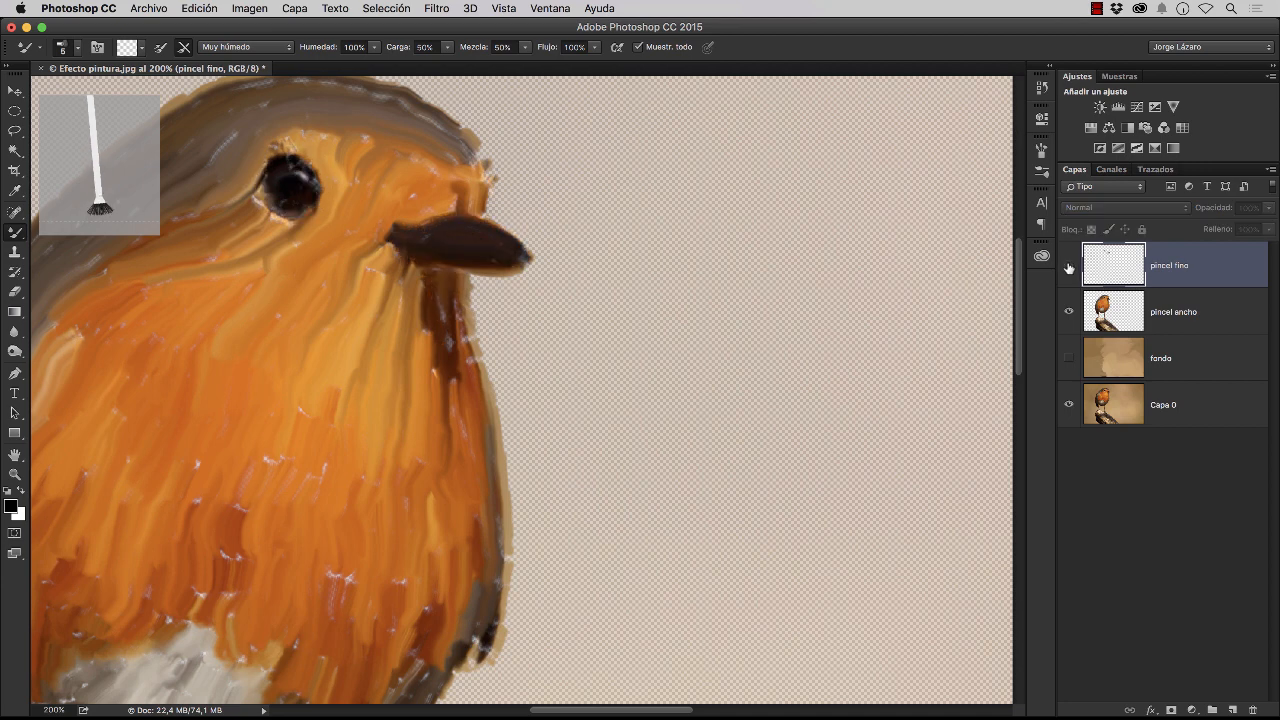
pyautogui.click(1069, 267)
pyautogui.click(1069, 266)
pyautogui.click(1069, 266)
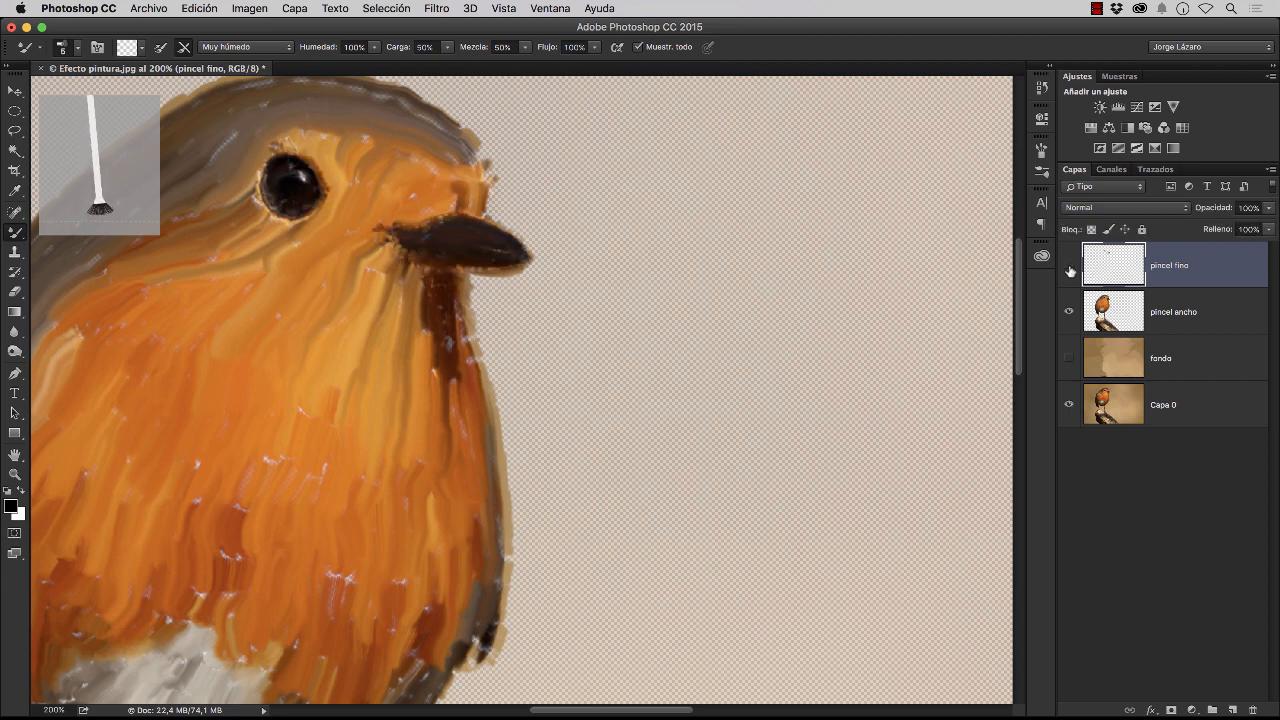
pyautogui.click(1069, 267)
pyautogui.click(1069, 267)
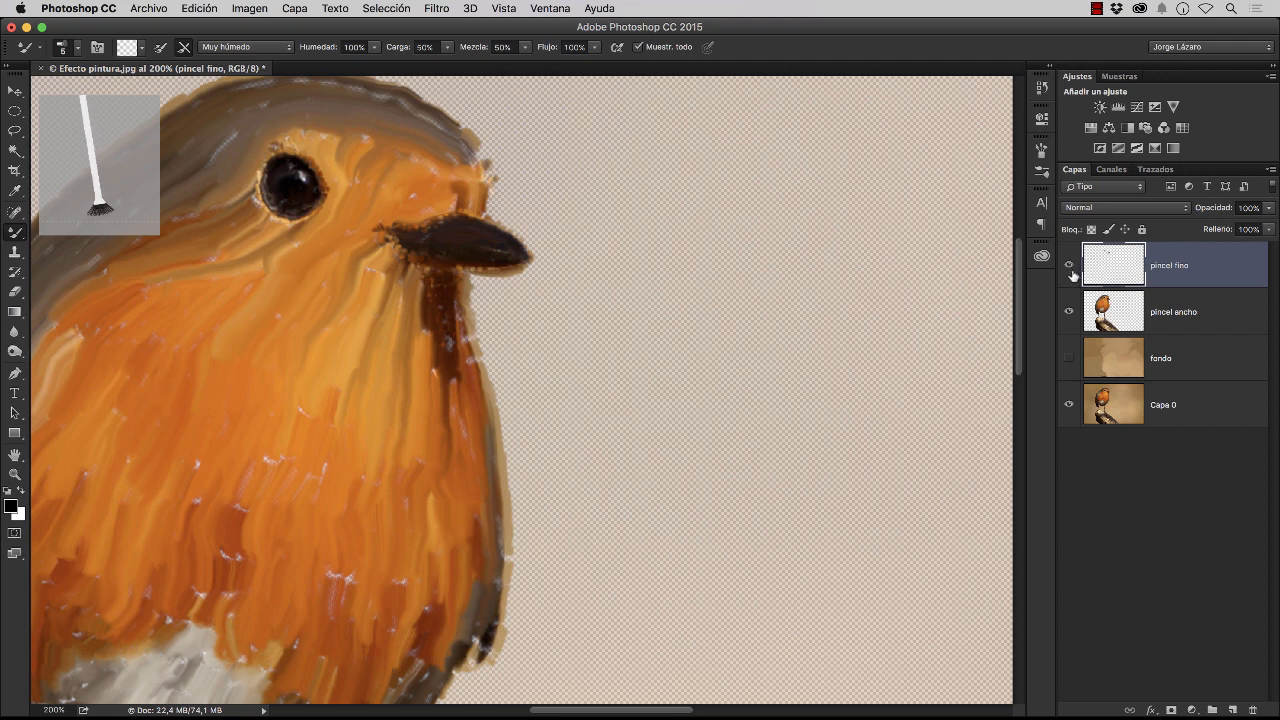
pyautogui.click(1069, 312)
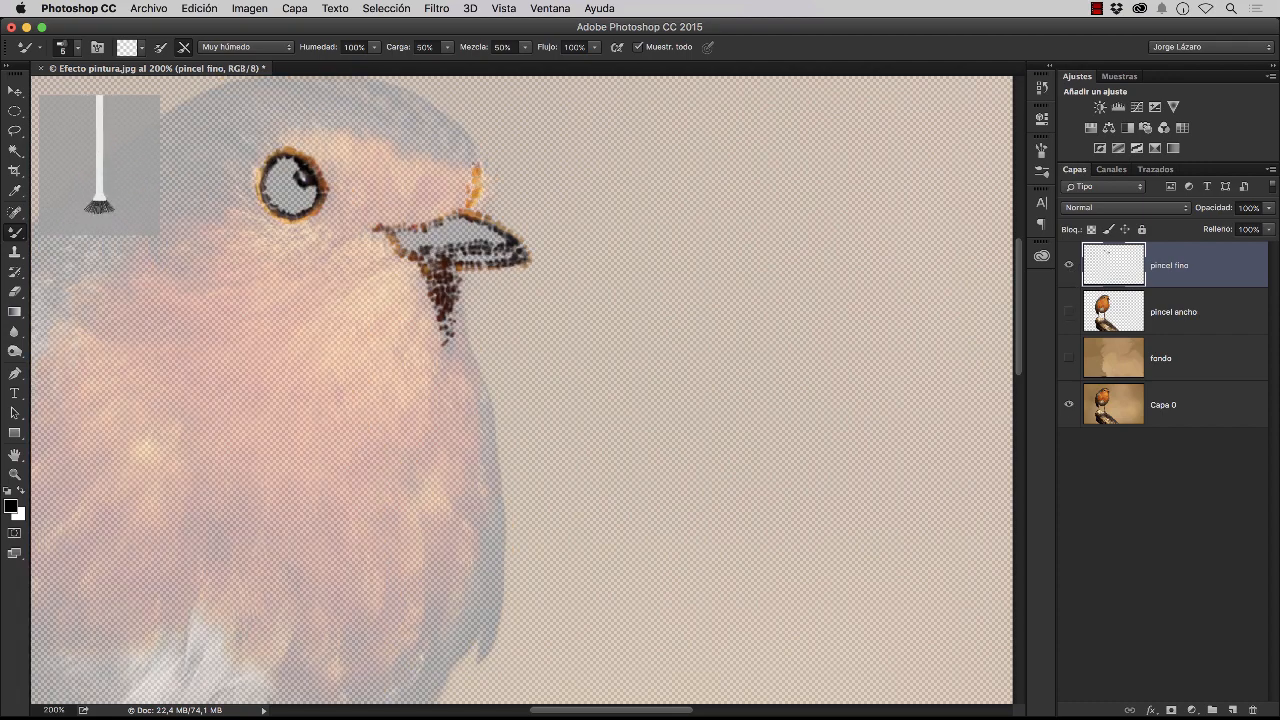
# Paint the orange forehead with fine dabs, from the tuft above the beak back towards the eye
pyautogui.moveTo(478, 168); pyautogui.dragTo(398, 146)
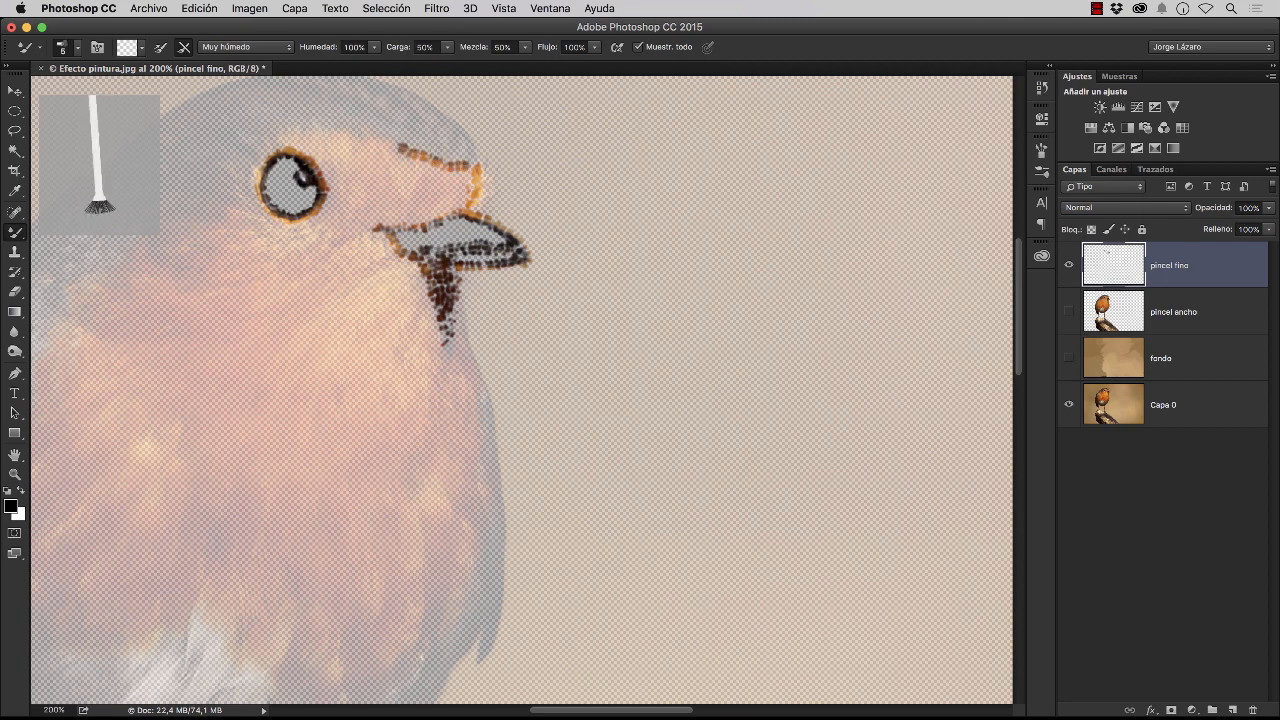
pyautogui.moveTo(476, 166)
pyautogui.mouseDown()
pyautogui.moveTo(481, 203)
pyautogui.moveTo(487, 158)
pyautogui.mouseUp()
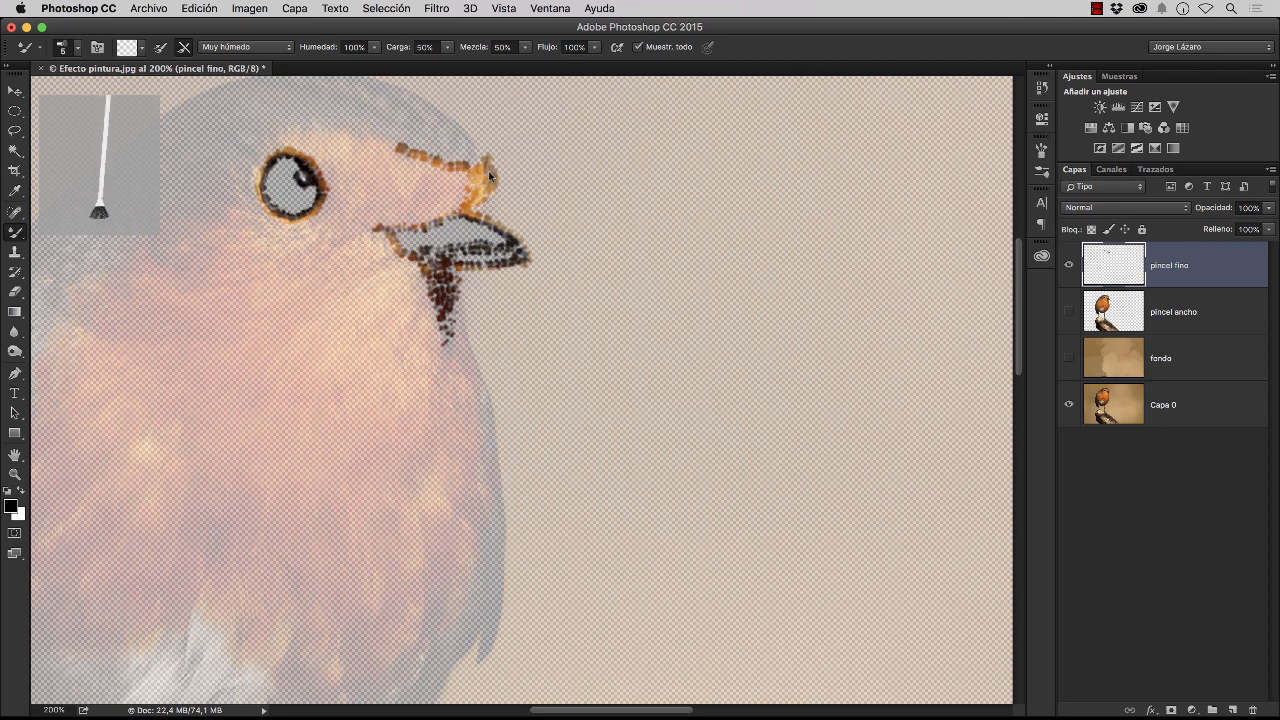
pyautogui.moveTo(465, 213)
pyautogui.mouseDown()
pyautogui.moveTo(384, 224)
pyautogui.moveTo(444, 167)
pyautogui.mouseUp()
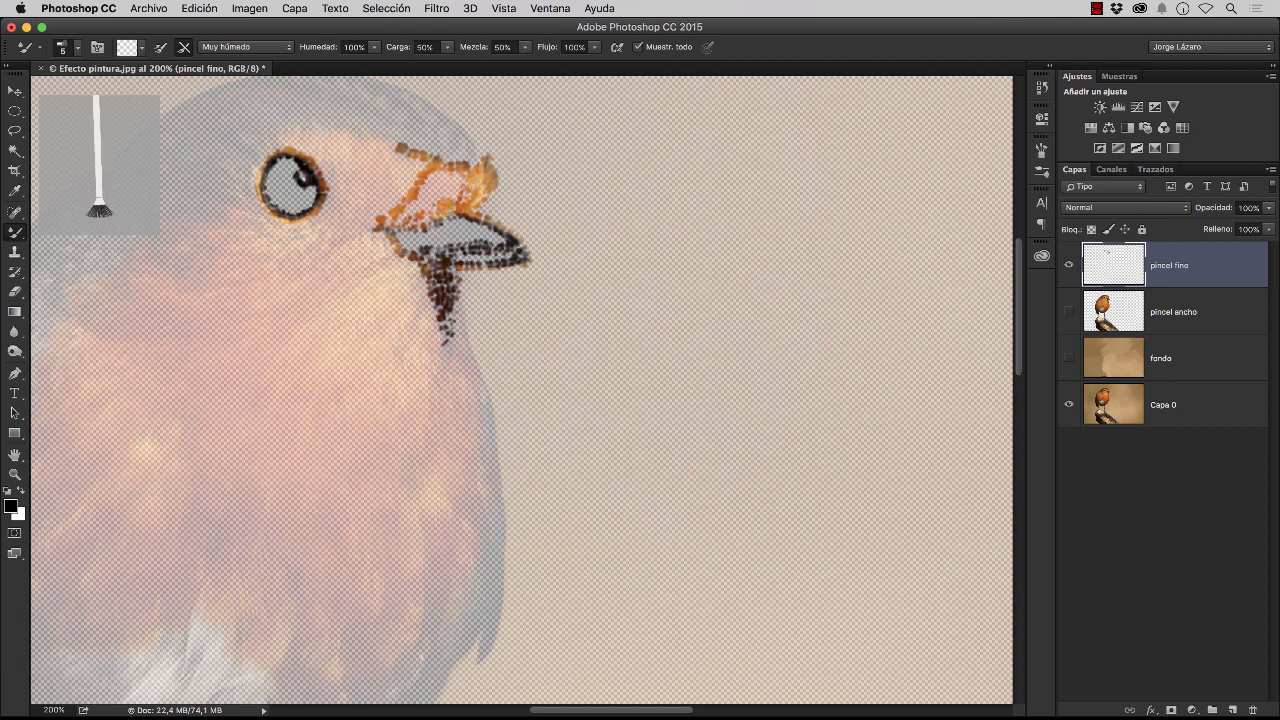
pyautogui.moveTo(411, 211); pyautogui.dragTo(433, 177)
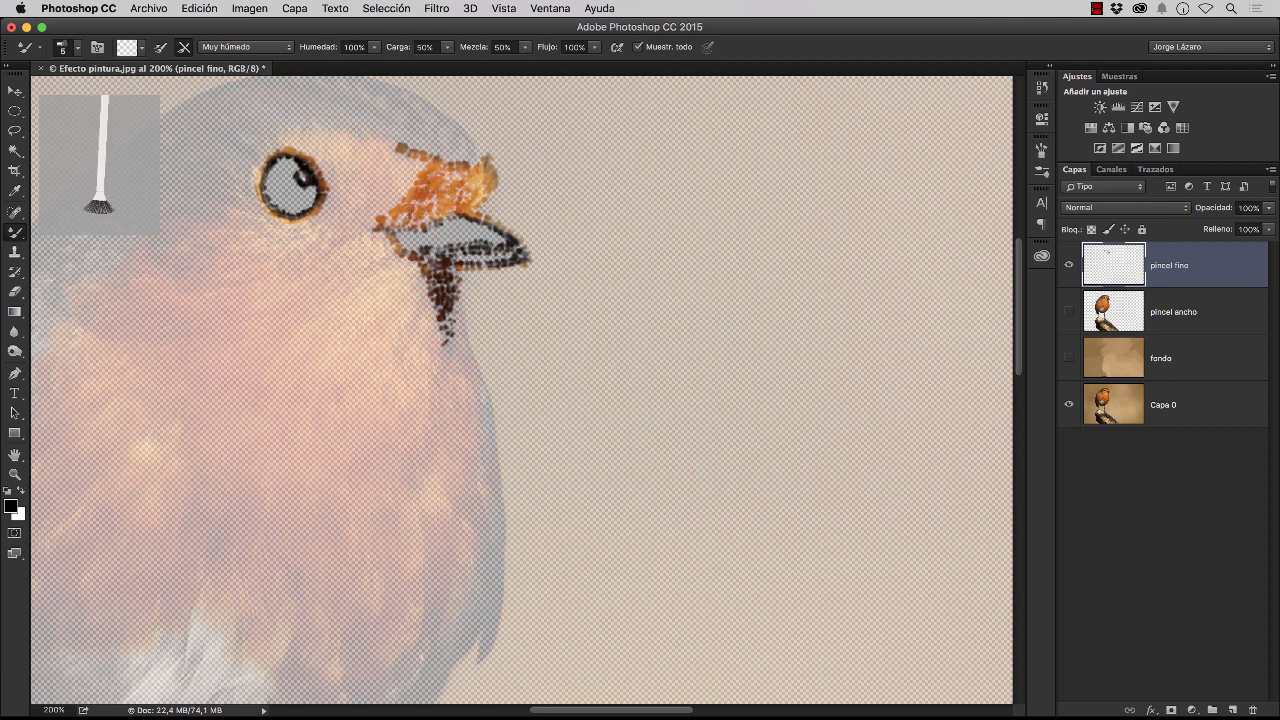
pyautogui.moveTo(454, 153)
pyautogui.mouseDown()
pyautogui.moveTo(594, 255)
pyautogui.moveTo(604, 238)
pyautogui.moveTo(544, 190)
pyautogui.moveTo(468, 178)
pyautogui.moveTo(533, 206)
pyautogui.moveTo(505, 237)
pyautogui.moveTo(596, 258)
pyautogui.moveTo(602, 248)
pyautogui.moveTo(556, 210)
pyautogui.moveTo(481, 186)
pyautogui.moveTo(462, 228)
pyautogui.moveTo(482, 190)
pyautogui.moveTo(551, 238)
pyautogui.moveTo(584, 242)
pyautogui.mouseUp()
pyautogui.moveTo(462, 182)
pyautogui.mouseDown()
pyautogui.moveTo(456, 222)
pyautogui.moveTo(430, 230)
pyautogui.moveTo(342, 203)
pyautogui.mouseUp()
pyautogui.moveTo(416, 222)
pyautogui.mouseDown()
pyautogui.moveTo(392, 260)
pyautogui.moveTo(356, 220)
pyautogui.mouseUp()
# Cover the grey-brown crown and the orange feathers around the eye with short fine dabs
pyautogui.moveTo(340, 208)
pyautogui.mouseDown()
pyautogui.moveTo(282, 246)
pyautogui.moveTo(282, 326)
pyautogui.mouseUp()
pyautogui.moveTo(284, 262); pyautogui.dragTo(276, 308)
pyautogui.moveTo(340, 226); pyautogui.dragTo(346, 256)
pyautogui.moveTo(328, 270)
pyautogui.mouseDown()
pyautogui.moveTo(392, 282)
pyautogui.moveTo(400, 332)
pyautogui.mouseUp()
pyautogui.moveTo(416, 336)
pyautogui.mouseDown()
pyautogui.moveTo(474, 320)
pyautogui.moveTo(444, 344)
pyautogui.mouseUp()
pyautogui.moveTo(426, 240)
pyautogui.mouseDown()
pyautogui.moveTo(478, 274)
pyautogui.moveTo(512, 262)
pyautogui.mouseUp()
pyautogui.moveTo(516, 246); pyautogui.dragTo(502, 326)
pyautogui.moveTo(530, 276); pyautogui.dragTo(494, 316)
pyautogui.moveTo(512, 326); pyautogui.dragTo(400, 374)
pyautogui.moveTo(380, 292)
pyautogui.mouseDown()
pyautogui.moveTo(320, 314)
pyautogui.moveTo(298, 348)
pyautogui.mouseUp()
pyautogui.moveTo(380, 326); pyautogui.dragTo(306, 380)
pyautogui.moveTo(390, 376); pyautogui.dragTo(316, 392)
pyautogui.moveTo(356, 358); pyautogui.dragTo(282, 352)
# Paint the brown nape and upper back with short fine dabs down to the top of the wing
pyautogui.moveTo(228, 290); pyautogui.dragTo(162, 350)
pyautogui.moveTo(250, 282); pyautogui.dragTo(146, 380)
pyautogui.moveTo(286, 318); pyautogui.dragTo(210, 344)
pyautogui.moveTo(236, 340)
pyautogui.mouseDown()
pyautogui.moveTo(154, 382)
pyautogui.moveTo(184, 422)
pyautogui.mouseUp()
pyautogui.moveTo(174, 384)
pyautogui.mouseDown()
pyautogui.moveTo(82, 466)
pyautogui.moveTo(100, 450)
pyautogui.mouseUp()
pyautogui.moveTo(186, 404)
pyautogui.mouseDown()
pyautogui.moveTo(126, 460)
pyautogui.moveTo(50, 568)
pyautogui.mouseUp()
pyautogui.moveTo(108, 456); pyautogui.dragTo(56, 538)
pyautogui.moveTo(112, 476); pyautogui.dragTo(72, 530)
pyautogui.moveTo(156, 482)
pyautogui.mouseDown()
pyautogui.moveTo(138, 550)
pyautogui.moveTo(88, 540)
pyautogui.mouseUp()
pyautogui.moveTo(124, 518); pyautogui.dragTo(80, 604)
pyautogui.moveTo(96, 574); pyautogui.dragTo(54, 602)
pyautogui.moveTo(100, 600)
pyautogui.mouseDown()
pyautogui.moveTo(318, 492)
pyautogui.moveTo(264, 506)
pyautogui.mouseUp()
pyautogui.moveTo(329, 484); pyautogui.dragTo(332, 510)
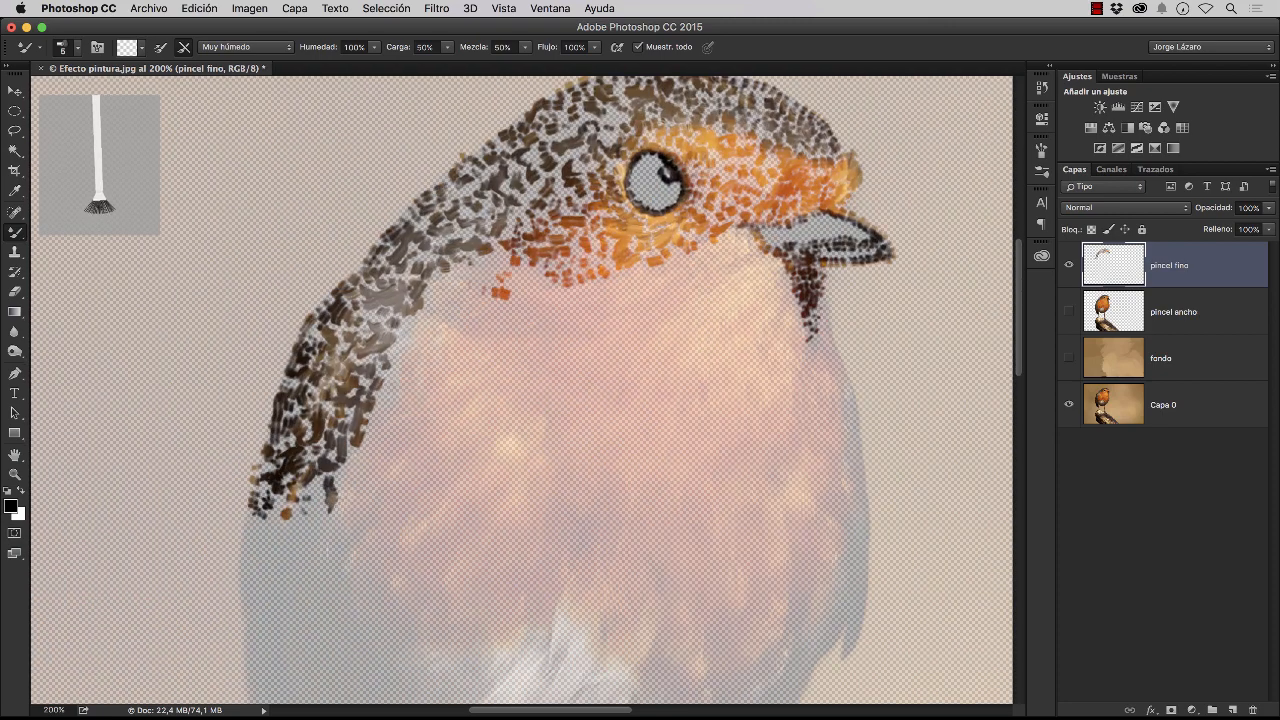
# Dab in the deep orange cheek feathers beside the brown nape
pyautogui.moveTo(508, 252); pyautogui.dragTo(436, 286)
pyautogui.moveTo(480, 268); pyautogui.dragTo(494, 336)
pyautogui.moveTo(528, 260); pyautogui.dragTo(490, 324)
pyautogui.moveTo(572, 282)
pyautogui.mouseDown()
pyautogui.moveTo(508, 320)
pyautogui.moveTo(524, 326)
pyautogui.mouseUp()
# Fill the inside of the beak and extend the fine orange dabs from beneath it back to the cheek
pyautogui.moveTo(764, 234)
pyautogui.mouseDown()
pyautogui.moveTo(840, 220)
pyautogui.moveTo(816, 256)
pyautogui.mouseUp()
pyautogui.moveTo(848, 226)
pyautogui.mouseDown()
pyautogui.moveTo(778, 240)
pyautogui.moveTo(790, 244)
pyautogui.mouseUp()
pyautogui.moveTo(824, 232); pyautogui.dragTo(704, 280)
pyautogui.moveTo(626, 274); pyautogui.dragTo(574, 316)
pyautogui.moveTo(712, 256); pyautogui.dragTo(590, 310)
# Paint the dark throat strip and the thin dark outer edge of the breast, plus the orange feathers beside it
pyautogui.moveTo(804, 280); pyautogui.dragTo(846, 384)
pyautogui.moveTo(848, 388)
pyautogui.mouseDown()
pyautogui.moveTo(860, 586)
pyautogui.moveTo(846, 654)
pyautogui.mouseUp()
pyautogui.moveTo(858, 544); pyautogui.dragTo(836, 630)
pyautogui.moveTo(850, 480); pyautogui.dragTo(850, 564)
pyautogui.moveTo(836, 354); pyautogui.dragTo(804, 378)
pyautogui.moveTo(820, 422); pyautogui.dragTo(810, 456)
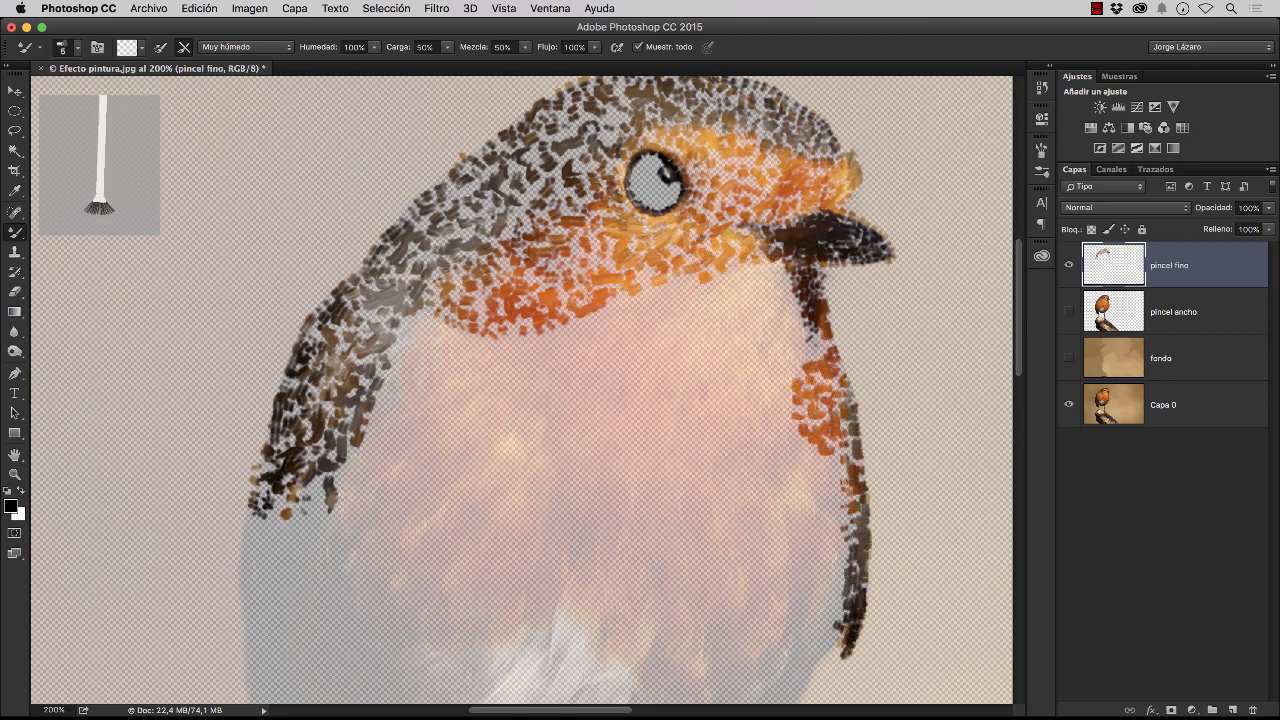
# Fill the yellow-orange throat below the beak with short fine dabs
pyautogui.moveTo(820, 270)
pyautogui.mouseDown()
pyautogui.moveTo(736, 330)
pyautogui.moveTo(780, 402)
pyautogui.mouseUp()
pyautogui.moveTo(748, 284); pyautogui.dragTo(690, 370)
pyautogui.moveTo(700, 300); pyautogui.dragTo(636, 280)
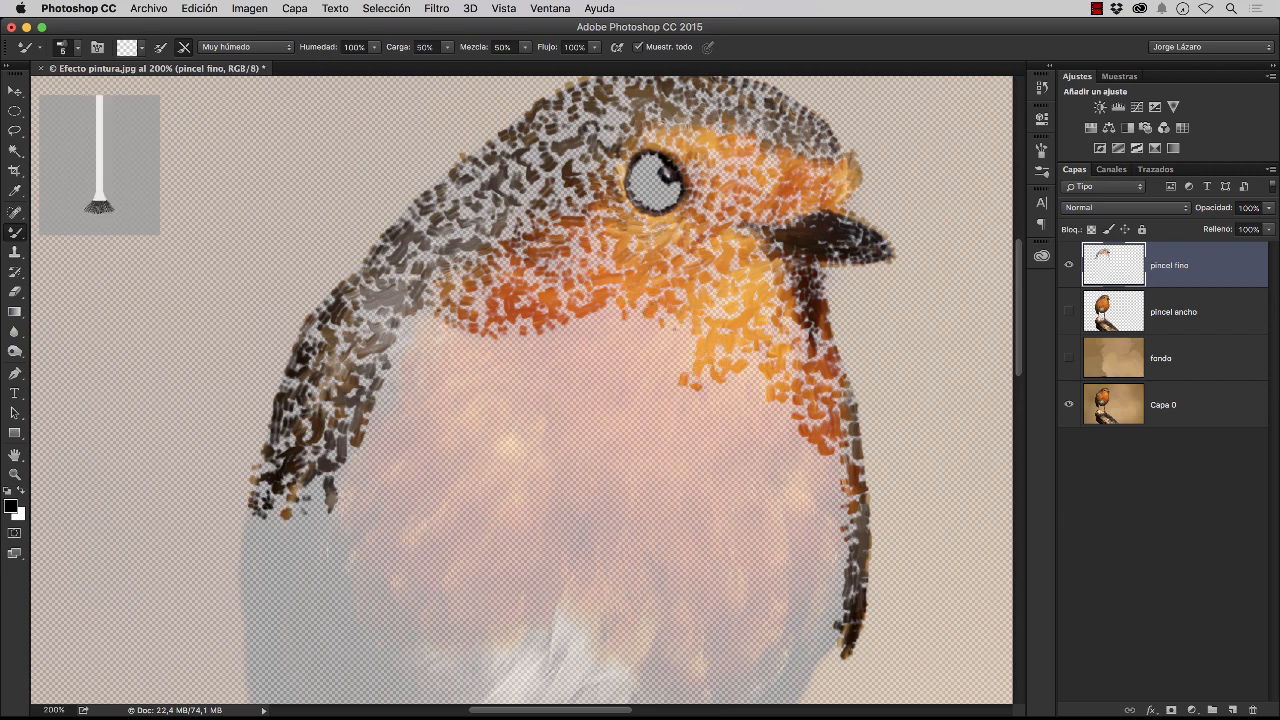
# Cover the orange upper breast with fine dabs from the throat across to the shoulder
pyautogui.moveTo(680, 320)
pyautogui.mouseDown()
pyautogui.moveTo(610, 330)
pyautogui.moveTo(510, 390)
pyautogui.moveTo(410, 330)
pyautogui.moveTo(384, 402)
pyautogui.mouseUp()
pyautogui.moveTo(480, 362)
pyautogui.mouseDown()
pyautogui.moveTo(402, 380)
pyautogui.moveTo(374, 424)
pyautogui.mouseUp()
pyautogui.moveTo(490, 368)
pyautogui.mouseDown()
pyautogui.moveTo(398, 400)
pyautogui.moveTo(350, 482)
pyautogui.mouseUp()
pyautogui.moveTo(390, 442); pyautogui.dragTo(312, 504)
pyautogui.moveTo(508, 382); pyautogui.dragTo(396, 434)
pyautogui.moveTo(484, 404)
pyautogui.mouseDown()
pyautogui.moveTo(390, 466)
pyautogui.moveTo(350, 518)
pyautogui.mouseUp()
pyautogui.moveTo(402, 462)
pyautogui.mouseDown()
pyautogui.moveTo(348, 534)
pyautogui.moveTo(430, 498)
pyautogui.mouseUp()
pyautogui.moveTo(384, 500); pyautogui.dragTo(524, 404)
pyautogui.moveTo(520, 440); pyautogui.dragTo(476, 402)
pyautogui.moveTo(556, 350); pyautogui.dragTo(484, 380)
pyautogui.moveTo(544, 378); pyautogui.dragTo(440, 410)
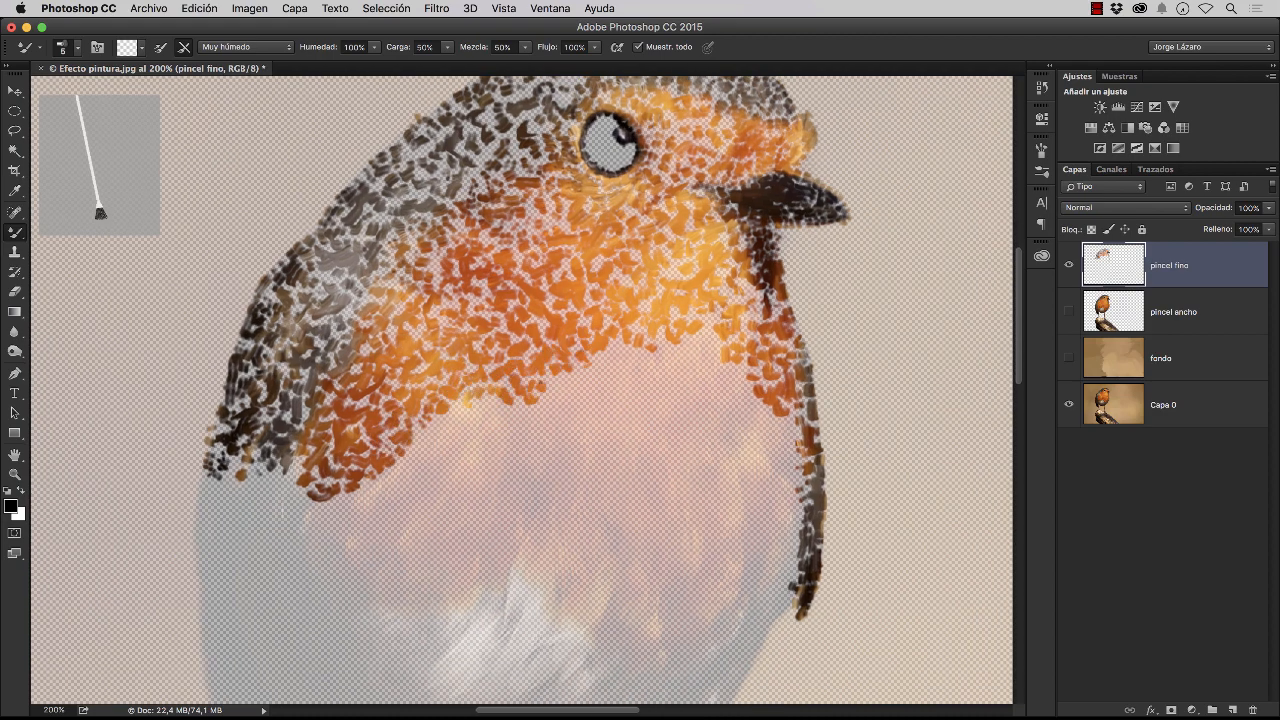
# Extend the fine orange dabs lower on the breast, along the side next to the wing
pyautogui.moveTo(580, 350); pyautogui.dragTo(548, 406)
pyautogui.moveTo(552, 408)
pyautogui.mouseDown()
pyautogui.moveTo(446, 420)
pyautogui.moveTo(414, 456)
pyautogui.mouseUp()
pyautogui.moveTo(440, 450); pyautogui.dragTo(390, 514)
pyautogui.moveTo(380, 484)
pyautogui.mouseDown()
pyautogui.moveTo(346, 544)
pyautogui.moveTo(368, 566)
pyautogui.mouseUp()
pyautogui.moveTo(388, 552)
pyautogui.mouseDown()
pyautogui.moveTo(362, 484)
pyautogui.moveTo(390, 532)
pyautogui.mouseUp()
# Paint the dark wing downward from the shoulder toward its tip with short, fine Mixer Brush dabs
pyautogui.moveTo(290, 464); pyautogui.dragTo(322, 514)
pyautogui.moveTo(212, 476); pyautogui.dragTo(198, 556)
pyautogui.moveTo(206, 566)
pyautogui.mouseDown()
pyautogui.moveTo(214, 480)
pyautogui.moveTo(300, 546)
pyautogui.mouseUp()
pyautogui.moveTo(240, 476)
pyautogui.mouseDown()
pyautogui.moveTo(210, 556)
pyautogui.moveTo(230, 540)
pyautogui.mouseUp()
pyautogui.moveTo(228, 552)
pyautogui.mouseDown()
pyautogui.moveTo(290, 550)
pyautogui.moveTo(260, 438)
pyautogui.moveTo(238, 472)
pyautogui.mouseUp()
pyautogui.moveTo(170, 464)
pyautogui.mouseDown()
pyautogui.moveTo(178, 572)
pyautogui.moveTo(218, 500)
pyautogui.mouseUp()
pyautogui.moveTo(218, 492)
pyautogui.mouseDown()
pyautogui.moveTo(180, 526)
pyautogui.moveTo(180, 558)
pyautogui.mouseUp()
pyautogui.moveTo(182, 572); pyautogui.dragTo(220, 538)
pyautogui.moveTo(254, 458); pyautogui.dragTo(236, 480)
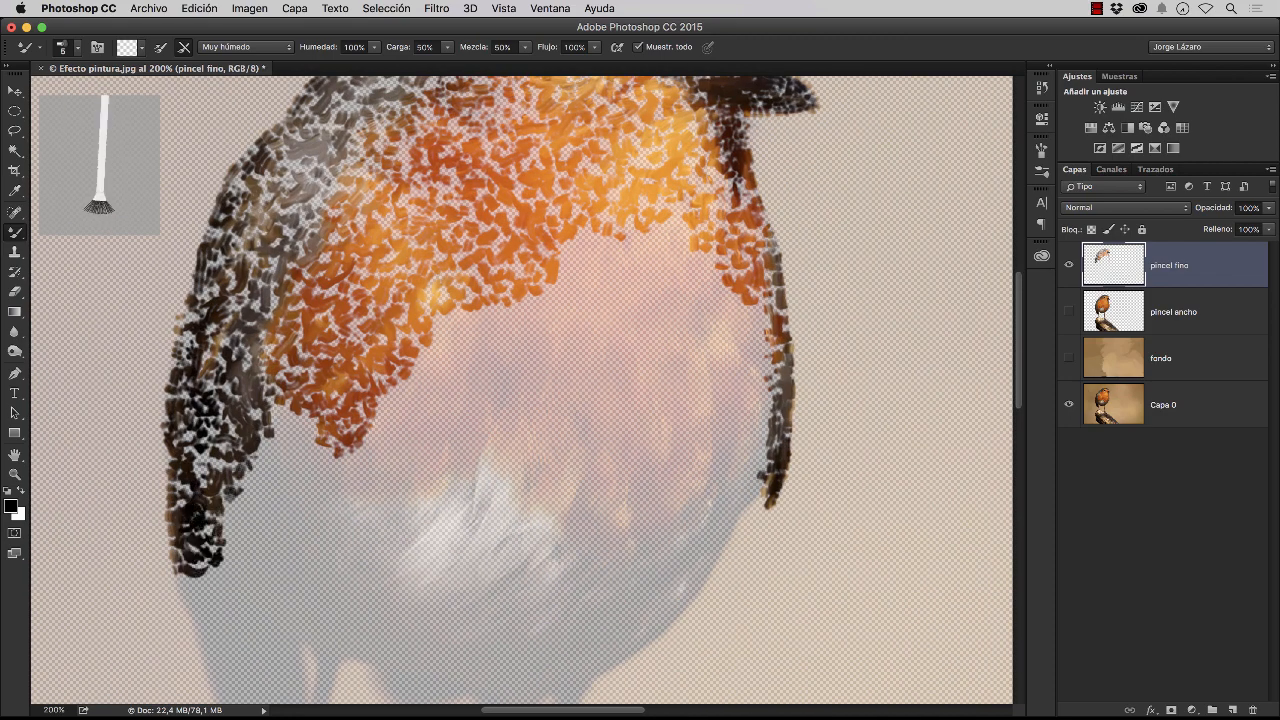
# Cover the grey flank between the dark wing and the lower orange breast with fine dabs
pyautogui.moveTo(252, 408)
pyautogui.mouseDown()
pyautogui.moveTo(300, 460)
pyautogui.moveTo(254, 484)
pyautogui.mouseUp()
pyautogui.moveTo(330, 456)
pyautogui.mouseDown()
pyautogui.moveTo(228, 516)
pyautogui.moveTo(242, 568)
pyautogui.moveTo(290, 506)
pyautogui.mouseUp()
pyautogui.moveTo(270, 550); pyautogui.dragTo(310, 500)
pyautogui.moveTo(300, 518); pyautogui.dragTo(296, 398)
pyautogui.moveTo(219, 456)
pyautogui.mouseDown()
pyautogui.moveTo(214, 570)
pyautogui.moveTo(296, 515)
pyautogui.moveTo(284, 545)
pyautogui.moveTo(228, 545)
pyautogui.moveTo(222, 482)
pyautogui.moveTo(298, 455)
pyautogui.moveTo(286, 415)
pyautogui.mouseUp()
# Extend the fine dabs below the throat and down the outer side of the breast beside its dark edge
pyautogui.moveTo(561, 120); pyautogui.dragTo(609, 102)
pyautogui.moveTo(620, 110)
pyautogui.mouseDown()
pyautogui.moveTo(607, 176)
pyautogui.moveTo(701, 210)
pyautogui.mouseUp()
pyautogui.moveTo(552, 215)
pyautogui.mouseDown()
pyautogui.moveTo(621, 193)
pyautogui.moveTo(752, 301)
pyautogui.moveTo(640, 212)
pyautogui.mouseUp()
pyautogui.moveTo(704, 266)
pyautogui.mouseDown()
pyautogui.moveTo(746, 360)
pyautogui.moveTo(708, 408)
pyautogui.moveTo(708, 456)
pyautogui.moveTo(722, 412)
pyautogui.mouseUp()
pyautogui.moveTo(648, 222)
pyautogui.mouseDown()
pyautogui.moveTo(512, 242)
pyautogui.moveTo(690, 280)
pyautogui.moveTo(692, 405)
pyautogui.moveTo(640, 265)
pyautogui.mouseUp()
# Cover the remaining lower orange breast and its grey surroundings with fine dabs
pyautogui.moveTo(660, 320)
pyautogui.mouseDown()
pyautogui.moveTo(480, 255)
pyautogui.moveTo(410, 300)
pyautogui.moveTo(590, 275)
pyautogui.moveTo(540, 290)
pyautogui.moveTo(640, 335)
pyautogui.moveTo(400, 335)
pyautogui.moveTo(490, 315)
pyautogui.moveTo(600, 335)
pyautogui.moveTo(605, 370)
pyautogui.moveTo(520, 350)
pyautogui.moveTo(540, 425)
pyautogui.moveTo(600, 405)
pyautogui.moveTo(610, 440)
pyautogui.moveTo(445, 340)
pyautogui.moveTo(340, 420)
pyautogui.moveTo(365, 390)
pyautogui.moveTo(490, 395)
pyautogui.moveTo(540, 470)
pyautogui.moveTo(340, 445)
pyautogui.moveTo(375, 510)
pyautogui.moveTo(265, 470)
pyautogui.moveTo(320, 530)
pyautogui.moveTo(340, 580)
pyautogui.moveTo(370, 595)
pyautogui.mouseUp()
pyautogui.moveTo(493, 450)
pyautogui.mouseDown()
pyautogui.moveTo(500, 505)
pyautogui.moveTo(430, 470)
pyautogui.moveTo(390, 512)
pyautogui.mouseUp()
pyautogui.moveTo(555, 475)
pyautogui.mouseDown()
pyautogui.moveTo(695, 462)
pyautogui.moveTo(702, 499)
pyautogui.moveTo(580, 610)
pyautogui.mouseUp()
pyautogui.moveTo(692, 465)
pyautogui.mouseDown()
pyautogui.moveTo(680, 525)
pyautogui.moveTo(588, 595)
pyautogui.mouseUp()
pyautogui.moveTo(640, 480)
pyautogui.mouseDown()
pyautogui.moveTo(545, 520)
pyautogui.moveTo(645, 520)
pyautogui.mouseUp()
pyautogui.moveTo(645, 520); pyautogui.dragTo(590, 575)
pyautogui.moveTo(600, 510)
pyautogui.mouseDown()
pyautogui.moveTo(570, 605)
pyautogui.moveTo(545, 630)
pyautogui.mouseUp()
# Fill the pale belly patch and the brown underside of the body with short fine dabs
pyautogui.moveTo(370, 590)
pyautogui.mouseDown()
pyautogui.moveTo(360, 610)
pyautogui.moveTo(440, 635)
pyautogui.mouseUp()
pyautogui.moveTo(380, 530); pyautogui.dragTo(375, 610)
pyautogui.moveTo(390, 615)
pyautogui.mouseDown()
pyautogui.moveTo(487, 647)
pyautogui.moveTo(545, 620)
pyautogui.mouseUp()
pyautogui.moveTo(460, 612)
pyautogui.mouseDown()
pyautogui.moveTo(520, 614)
pyautogui.moveTo(558, 582)
pyautogui.mouseUp()
pyautogui.moveTo(548, 572); pyautogui.dragTo(514, 504)
pyautogui.moveTo(552, 548); pyautogui.dragTo(470, 608)
pyautogui.moveTo(470, 608)
pyautogui.mouseDown()
pyautogui.moveTo(388, 565)
pyautogui.moveTo(384, 530)
pyautogui.mouseUp()
pyautogui.moveTo(384, 530)
pyautogui.mouseDown()
pyautogui.moveTo(492, 516)
pyautogui.moveTo(532, 572)
pyautogui.moveTo(480, 600)
pyautogui.moveTo(400, 545)
pyautogui.moveTo(430, 585)
pyautogui.mouseUp()
pyautogui.scroll(-5, 520, 390)
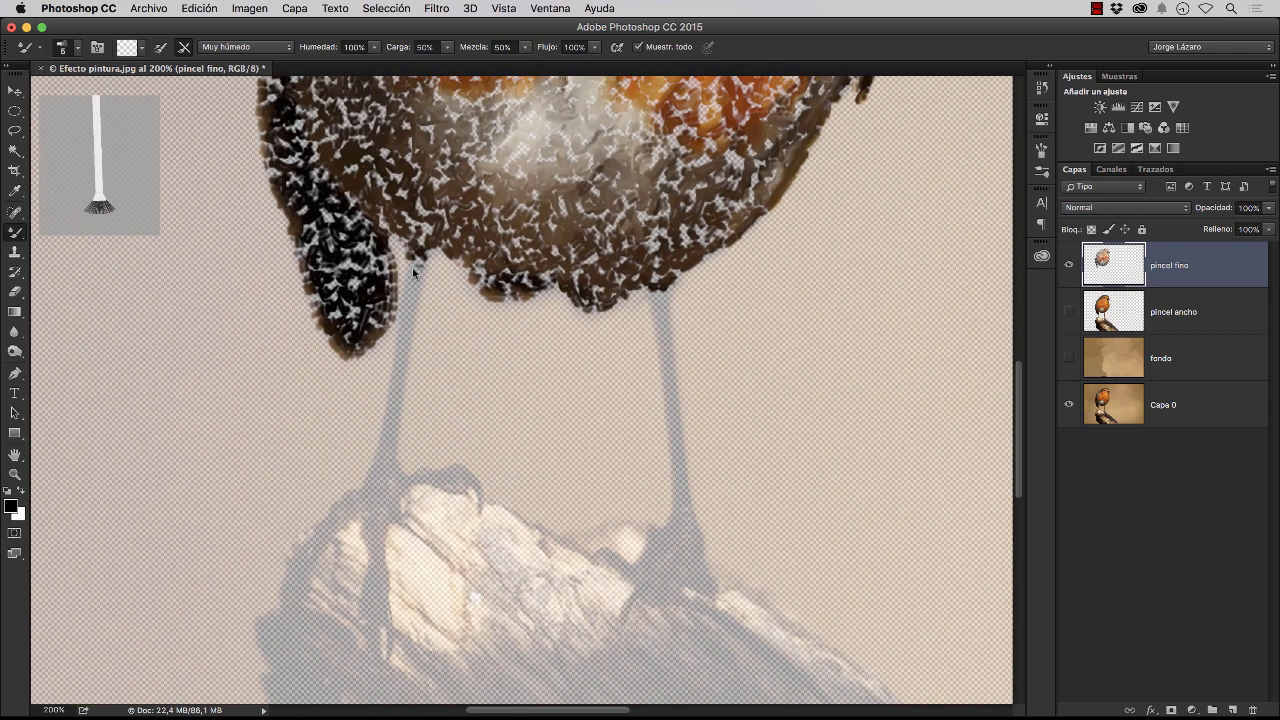
# Paint the leg nearest the wing tip and its claws on the log with fine strokes
pyautogui.moveTo(415, 258)
pyautogui.mouseDown()
pyautogui.moveTo(372, 488)
pyautogui.moveTo(435, 468)
pyautogui.moveTo(476, 476)
pyautogui.moveTo(482, 510)
pyautogui.mouseUp()
pyautogui.moveTo(460, 465)
pyautogui.mouseDown()
pyautogui.moveTo(334, 516)
pyautogui.moveTo(382, 528)
pyautogui.mouseUp()
pyautogui.scroll(-2, 380, 526)
pyautogui.moveTo(366, 462)
pyautogui.mouseDown()
pyautogui.moveTo(381, 574)
pyautogui.moveTo(364, 484)
pyautogui.mouseUp()
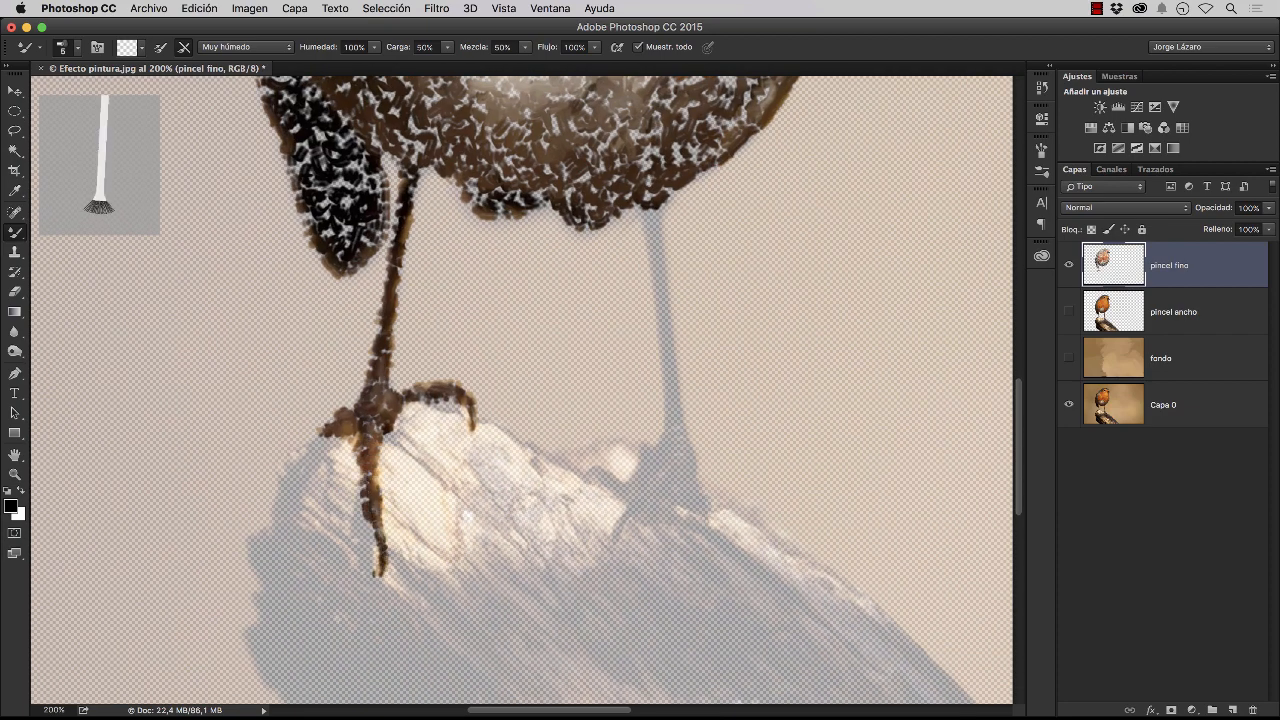
pyautogui.moveTo(376, 544); pyautogui.dragTo(378, 566)
pyautogui.moveTo(336, 434)
pyautogui.mouseDown()
pyautogui.moveTo(304, 474)
pyautogui.moveTo(338, 442)
pyautogui.mouseUp()
# Paint the other leg, its foot and its toes down onto the log with fine strokes
pyautogui.moveTo(648, 196)
pyautogui.mouseDown()
pyautogui.moveTo(672, 430)
pyautogui.moveTo(689, 462)
pyautogui.moveTo(644, 447)
pyautogui.moveTo(690, 462)
pyautogui.moveTo(706, 520)
pyautogui.mouseUp()
pyautogui.moveTo(650, 462); pyautogui.dragTo(580, 474)
pyautogui.moveTo(616, 538)
pyautogui.mouseDown()
pyautogui.moveTo(644, 480)
pyautogui.moveTo(694, 500)
pyautogui.moveTo(660, 466)
pyautogui.moveTo(660, 489)
pyautogui.mouseUp()
pyautogui.moveTo(614, 538); pyautogui.dragTo(610, 549)
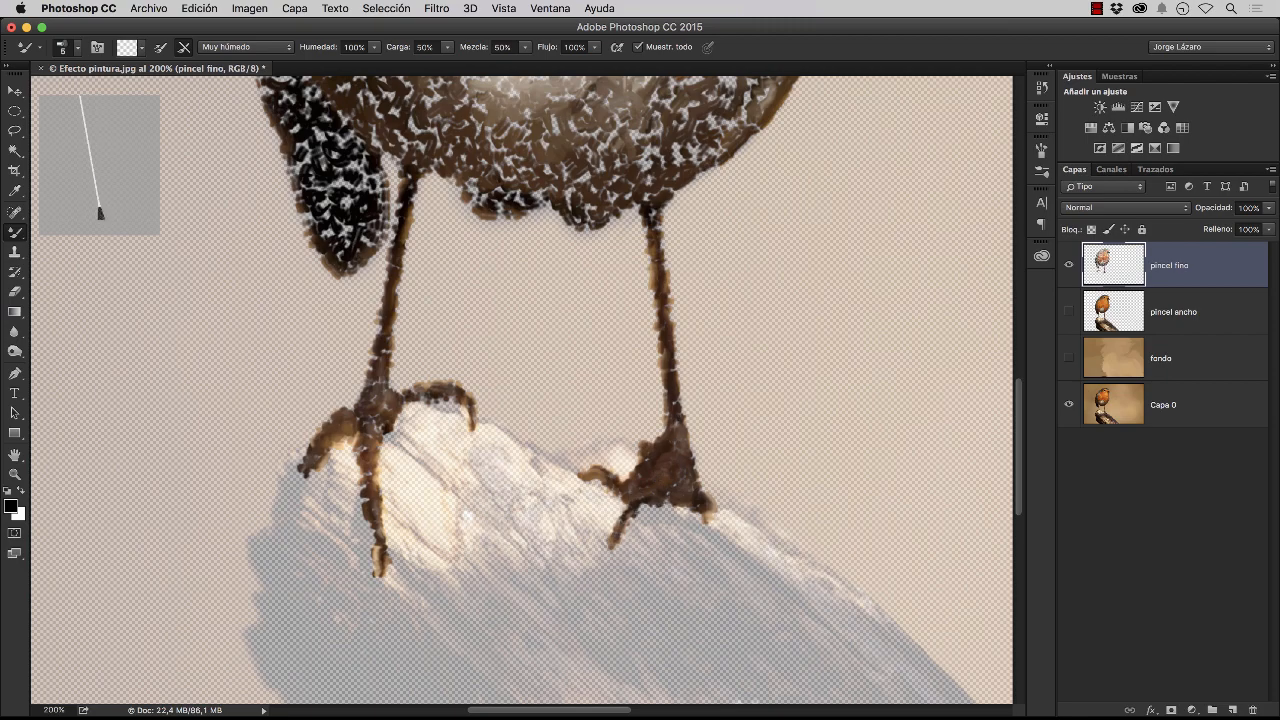
# Fit the whole image in view and make the pincel ancho and fondo layers visible beneath the fine strokes
pyautogui.moveTo(640, 90)
pyautogui.mouseDown()
pyautogui.moveTo(598, 432)
pyautogui.moveTo(526, 702)
pyautogui.mouseUp()
pyautogui.moveTo(544, 178); pyautogui.dragTo(562, 235)
pyautogui.moveTo(752, 272); pyautogui.dragTo(734, 262)
pyautogui.press('super+0')
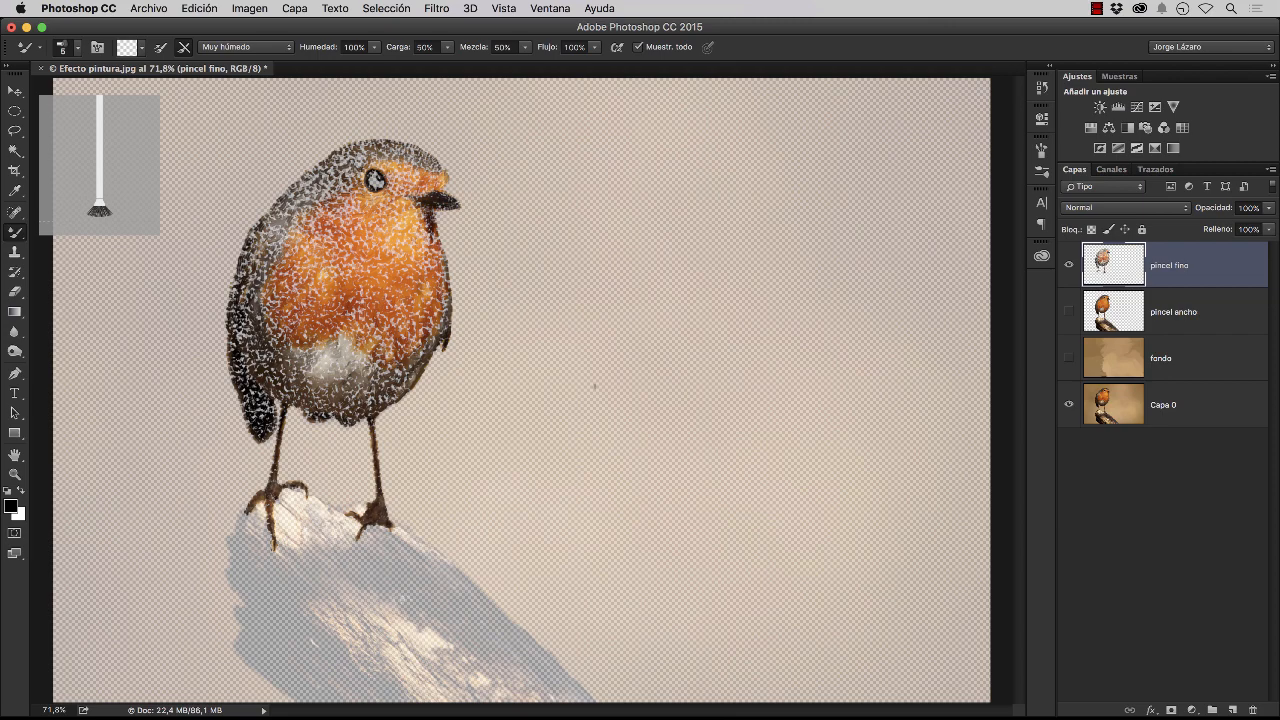
pyautogui.click(1072, 316)
pyautogui.click(1067, 358)
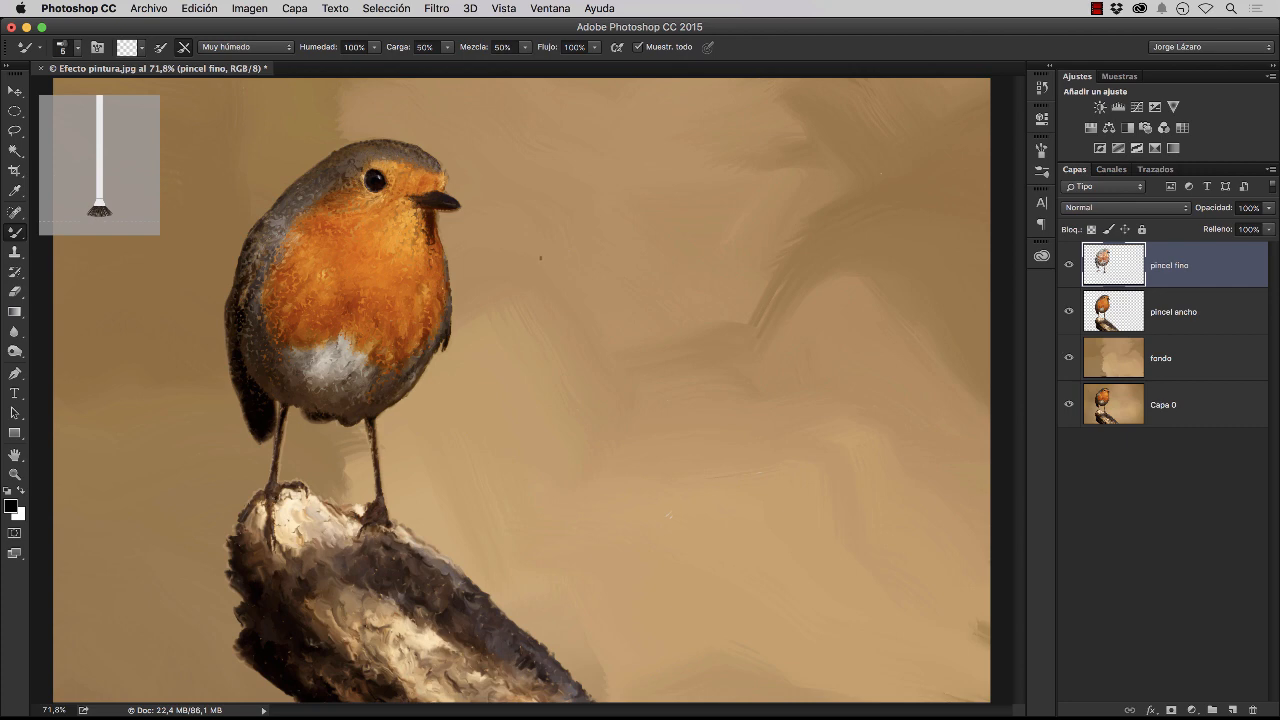
# Inspect the combined strokes on the breast, belly and legs up close
pyautogui.press('z')
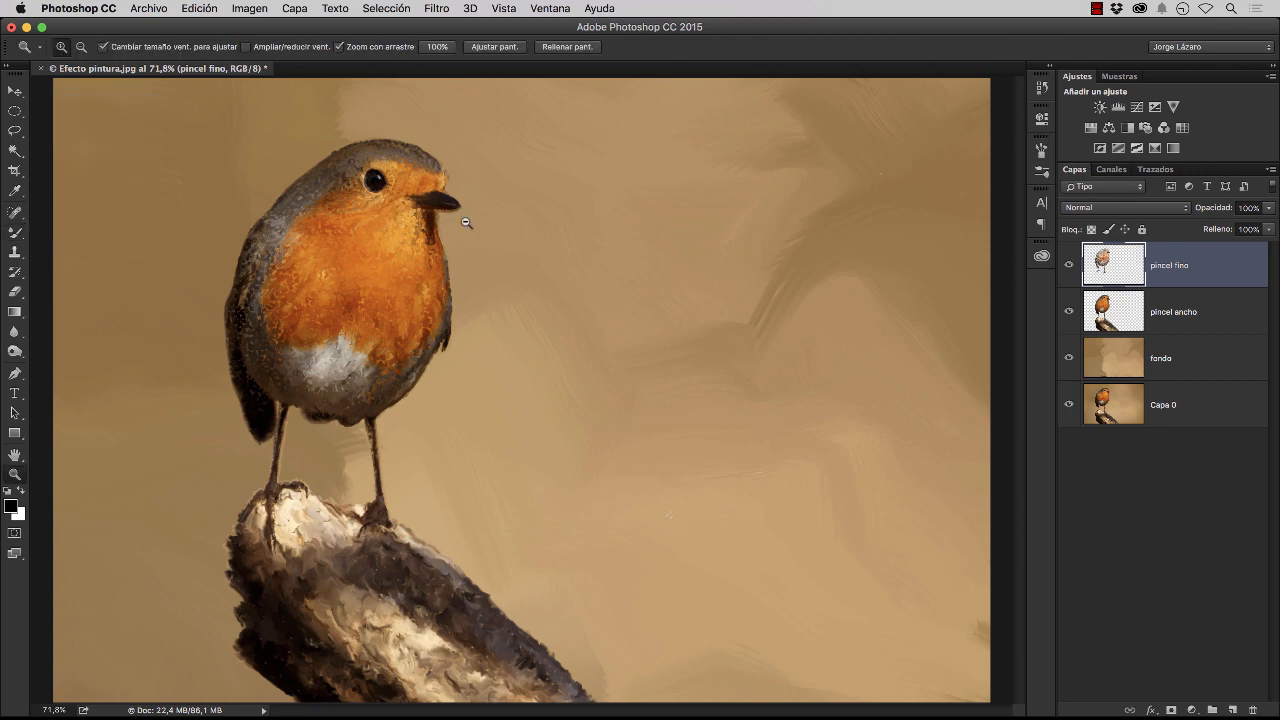
pyautogui.moveTo(462, 218); pyautogui.dragTo(465, 220)
pyautogui.moveTo(364, 260); pyautogui.dragTo(436, 338)
pyautogui.moveTo(311, 427); pyautogui.dragTo(471, 380)
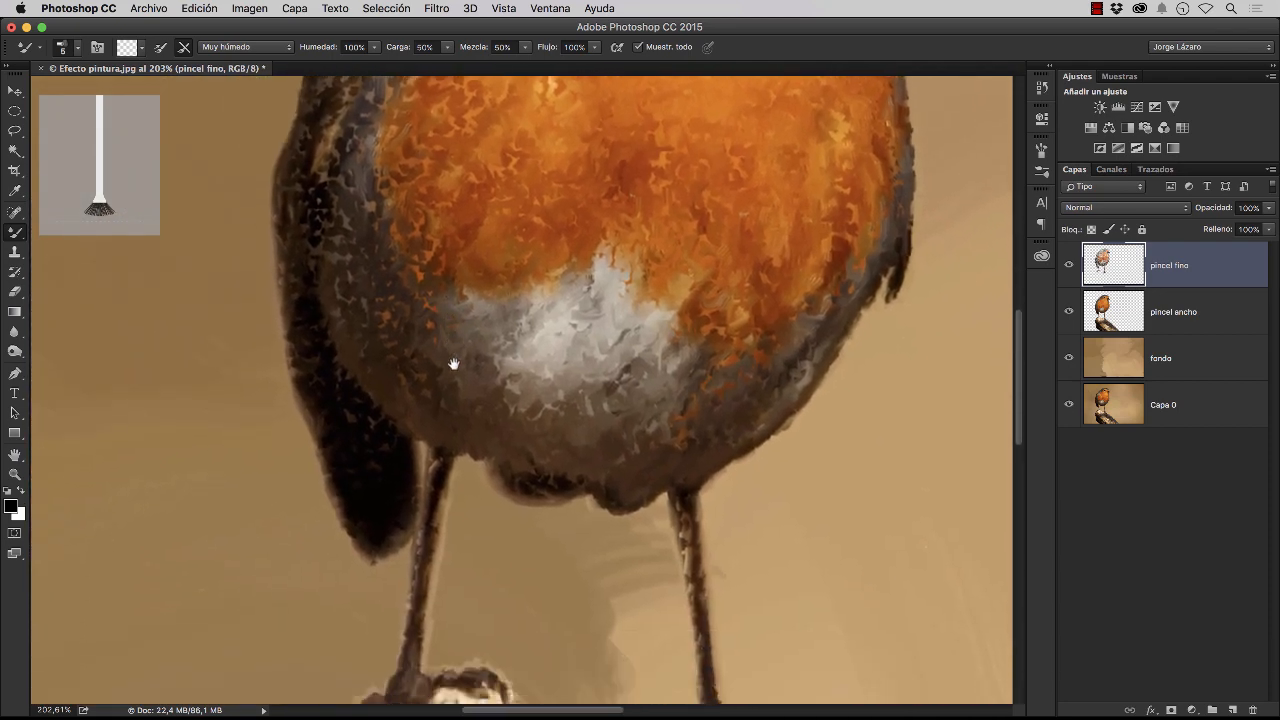
pyautogui.moveTo(563, 306); pyautogui.dragTo(537, 283)
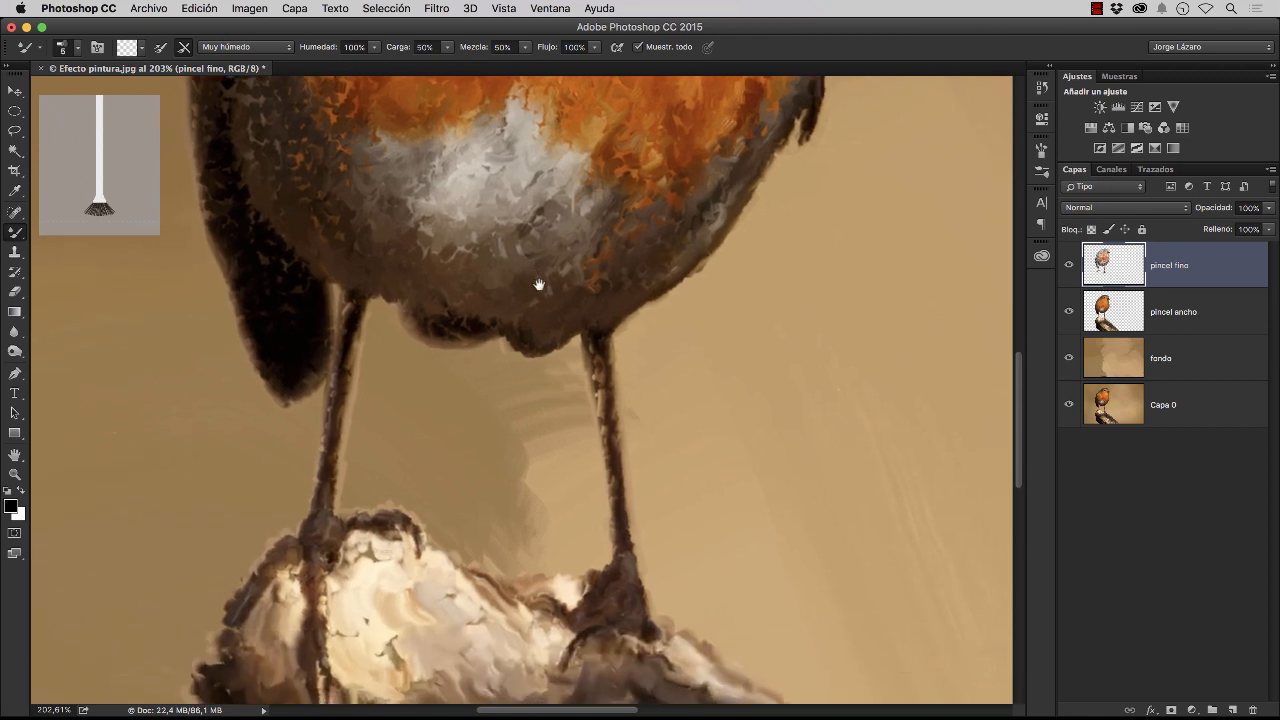
pyautogui.moveTo(609, 198); pyautogui.dragTo(569, 283)
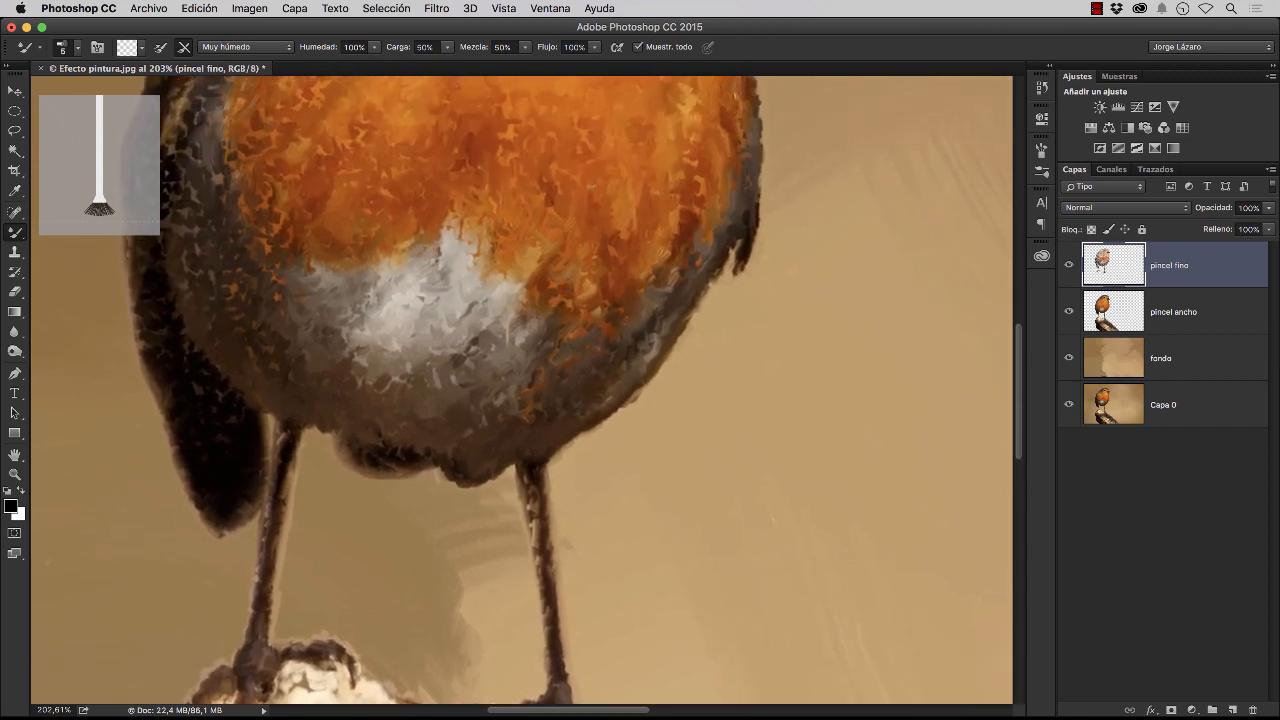
pyautogui.press('super+0')
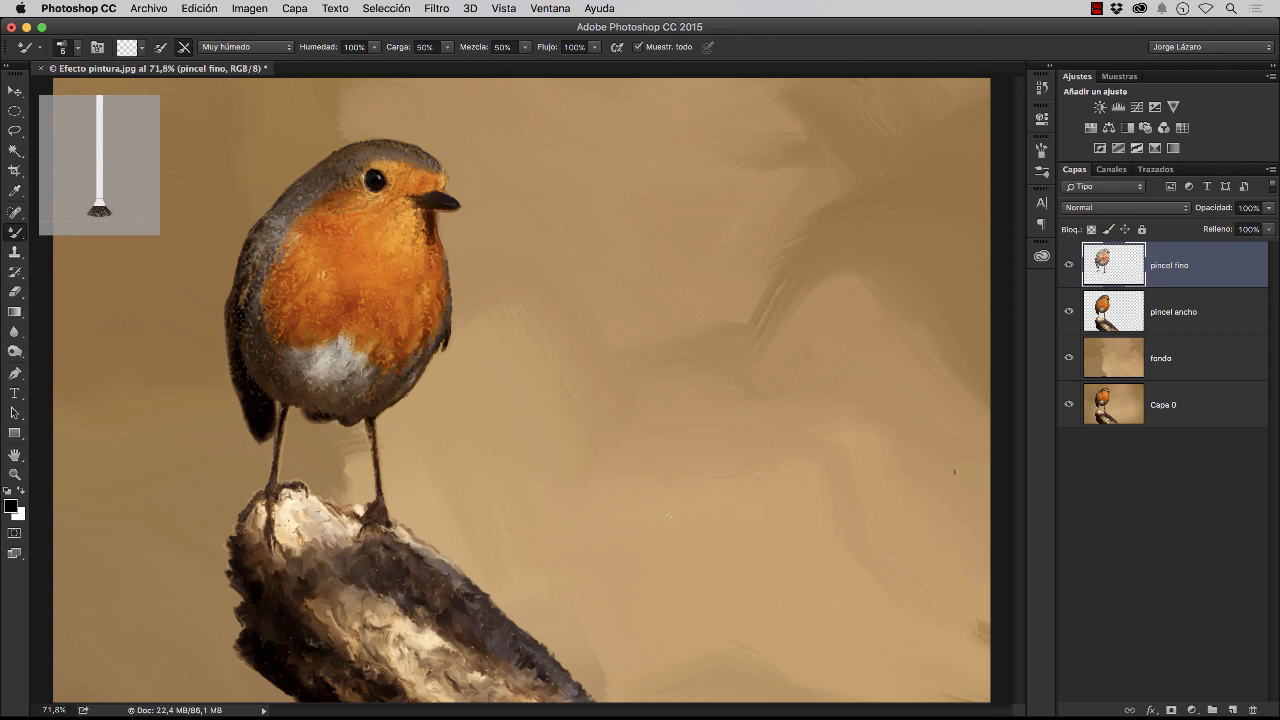
# Move the Capa 0 photo layer directly above fondo and give it a black layer mask
pyautogui.click(1206, 412)
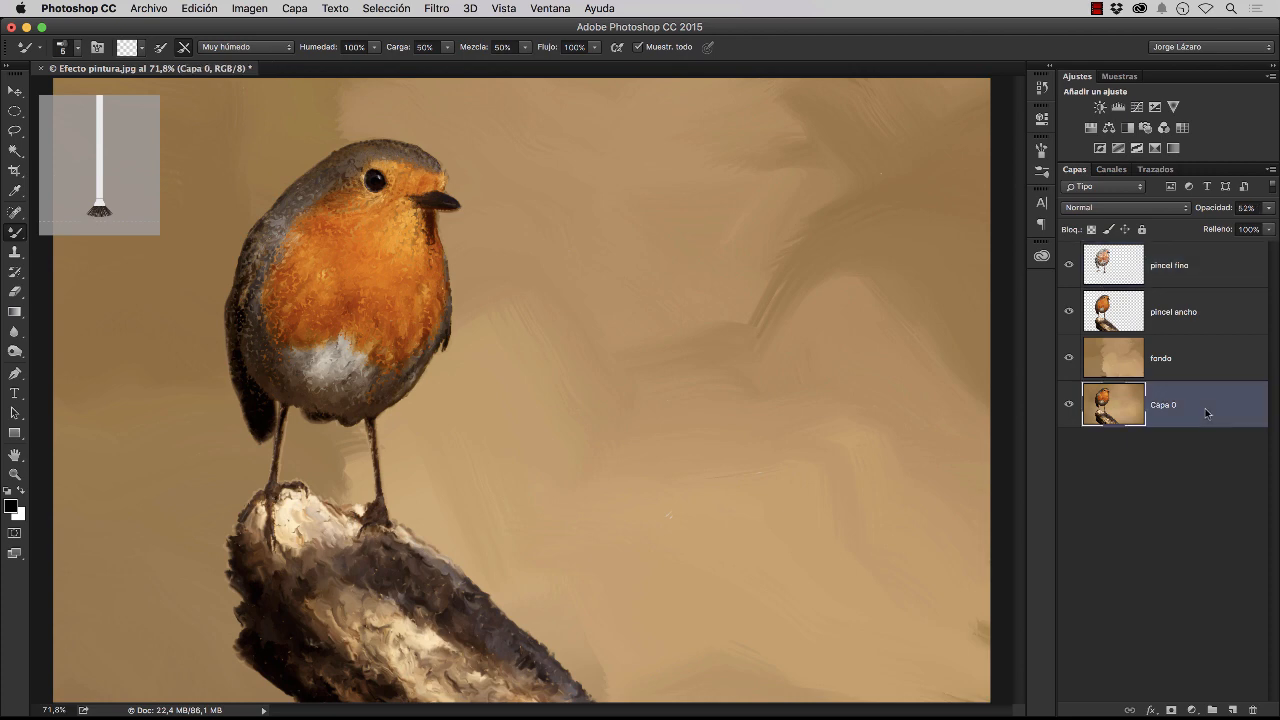
pyautogui.moveTo(1206, 411); pyautogui.dragTo(1207, 357)
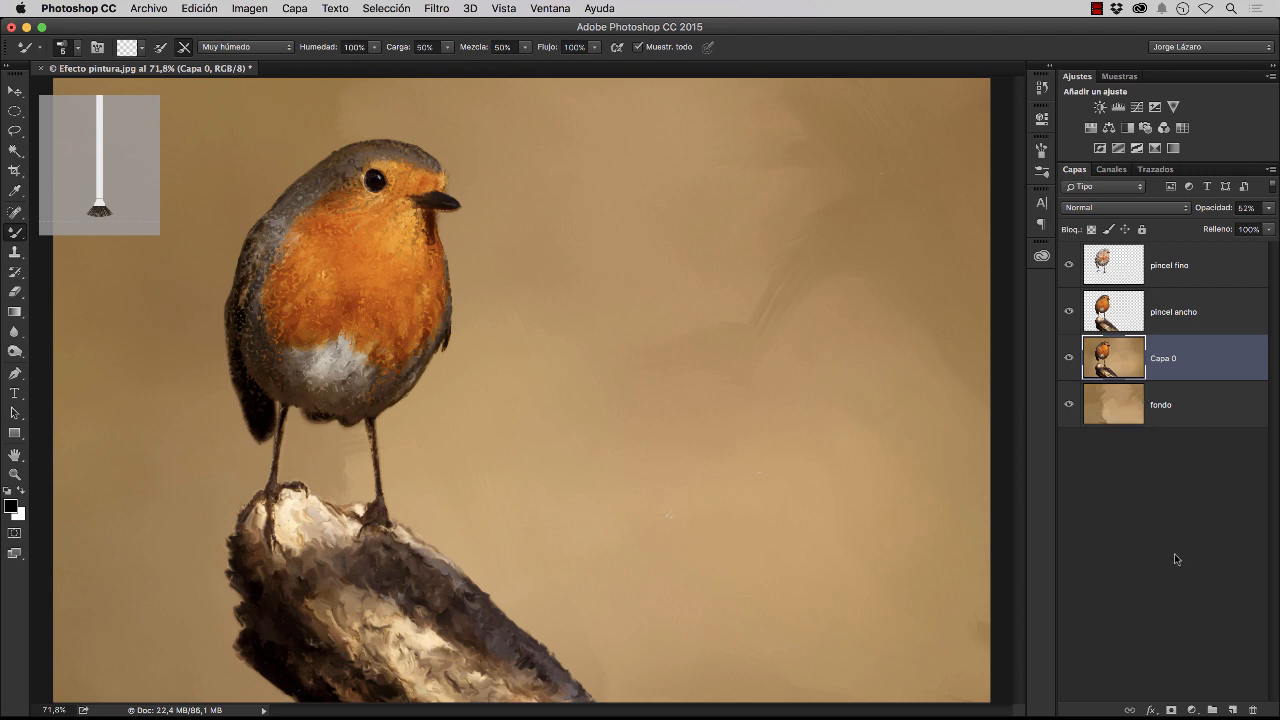
pyautogui.keyDown('alt'); pyautogui.click(1170, 710); pyautogui.keyUp('alt')
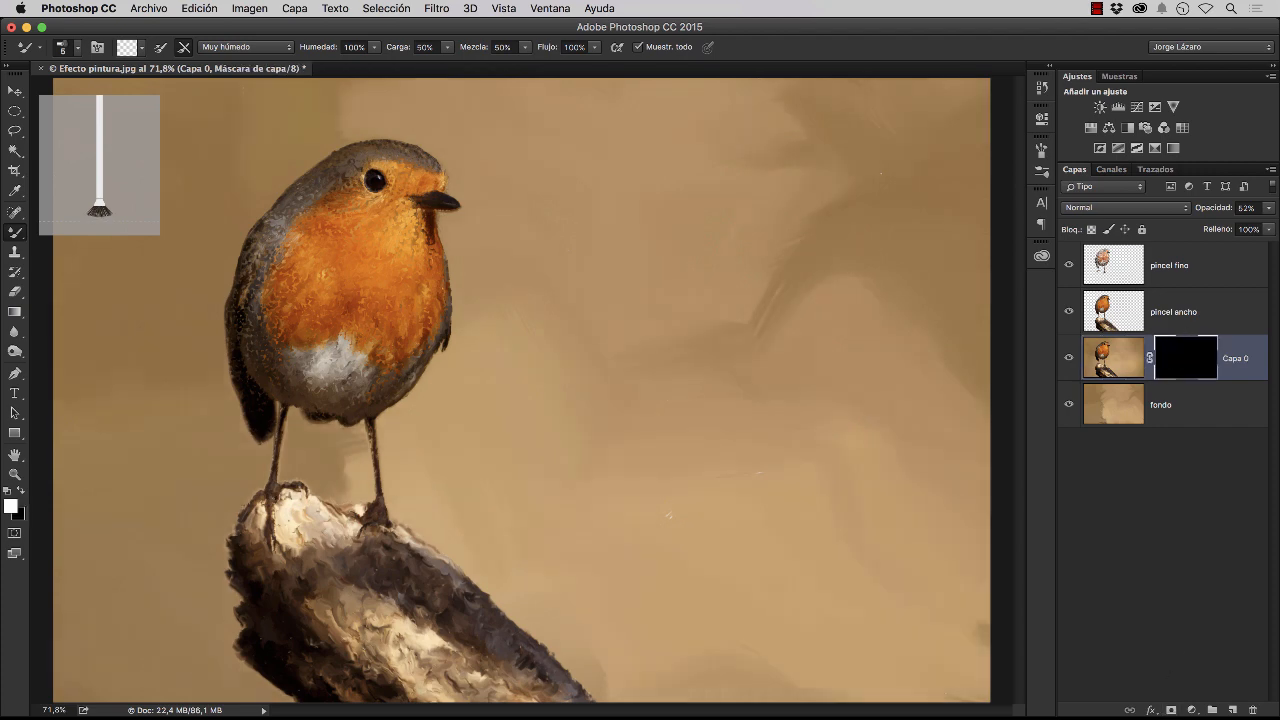
# Paint white with the regular Brush on the Capa 0 mask to reveal photo detail on the breast and around the eye
pyautogui.scroll(3, 446, 307)
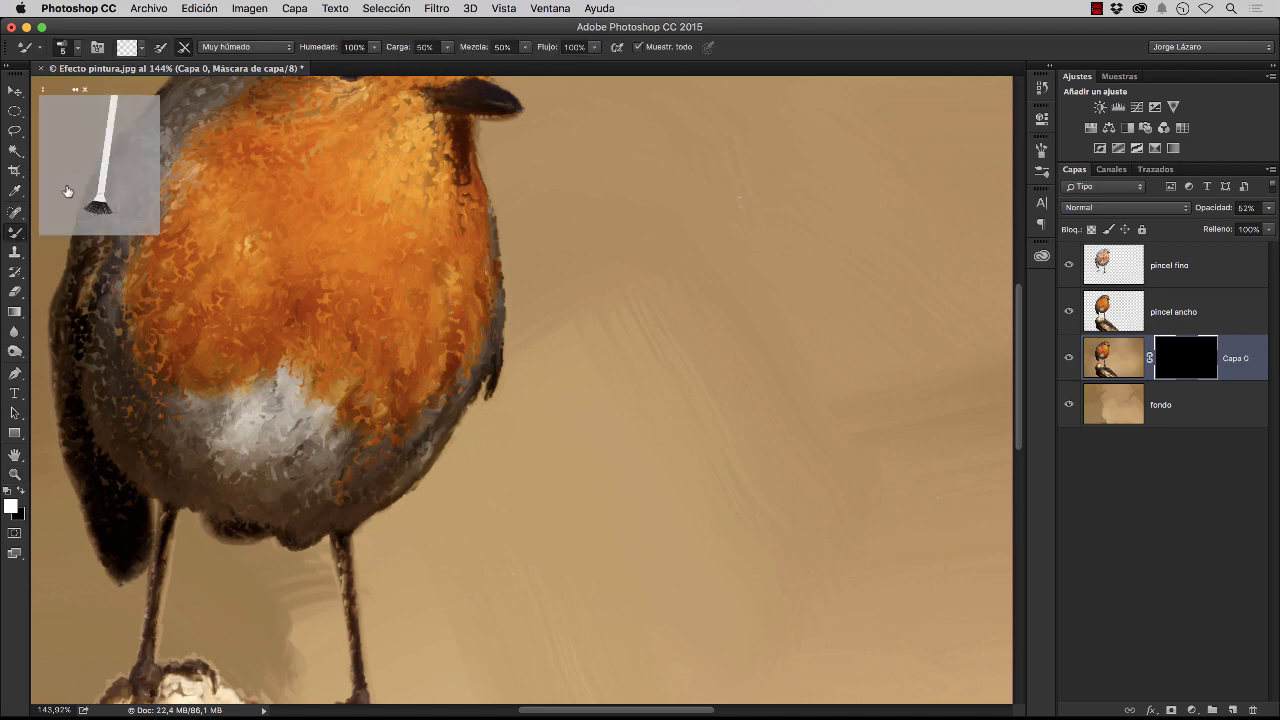
pyautogui.click(15, 235)
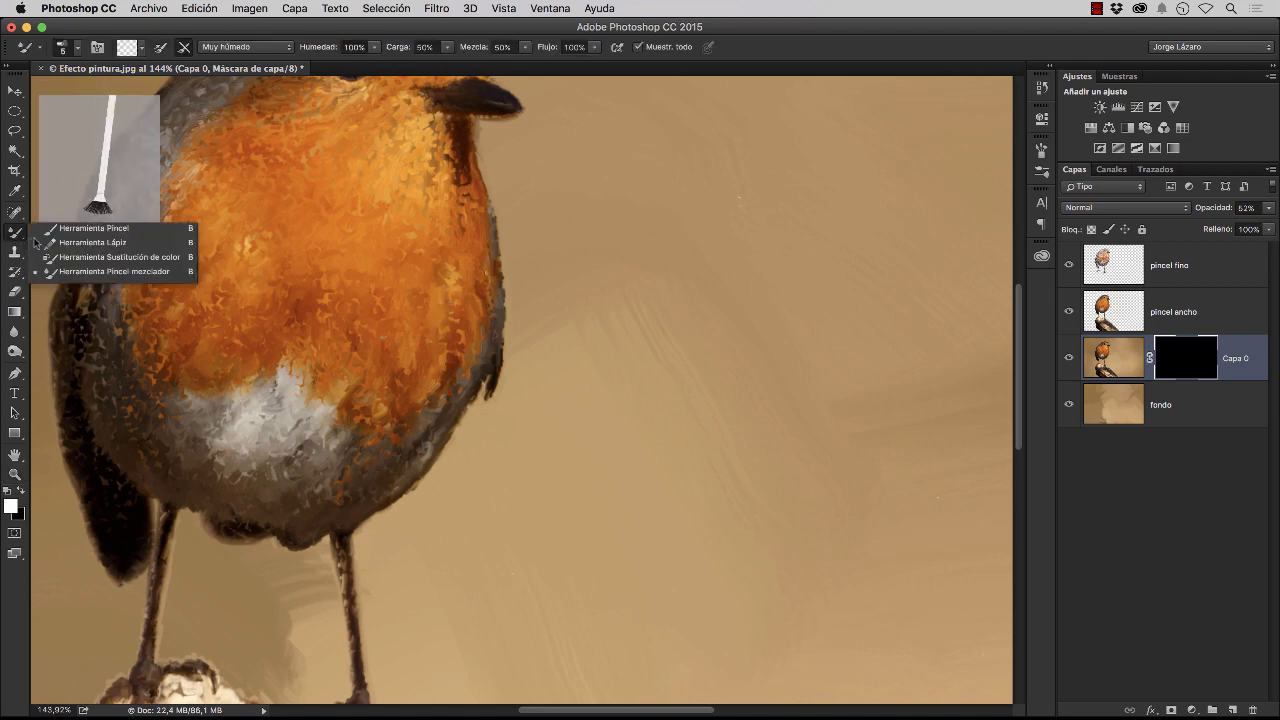
pyautogui.click(75, 223)
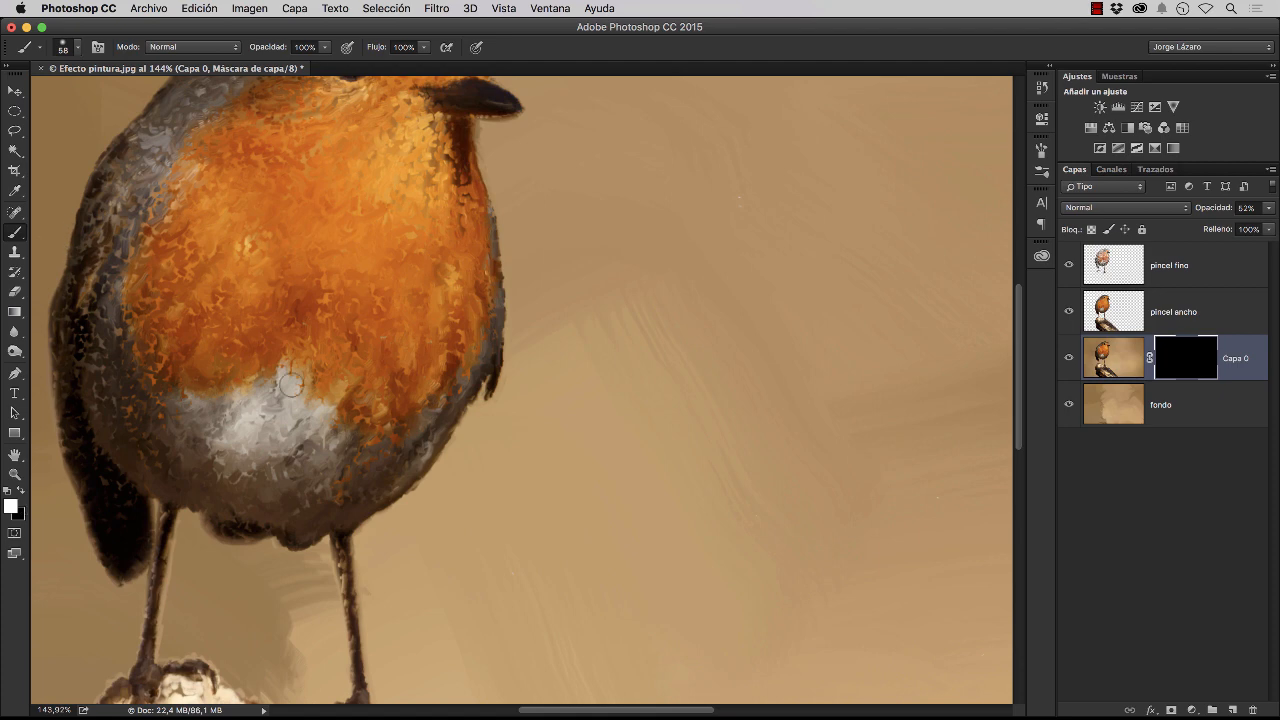
pyautogui.moveTo(307, 307); pyautogui.dragTo(370, 400)
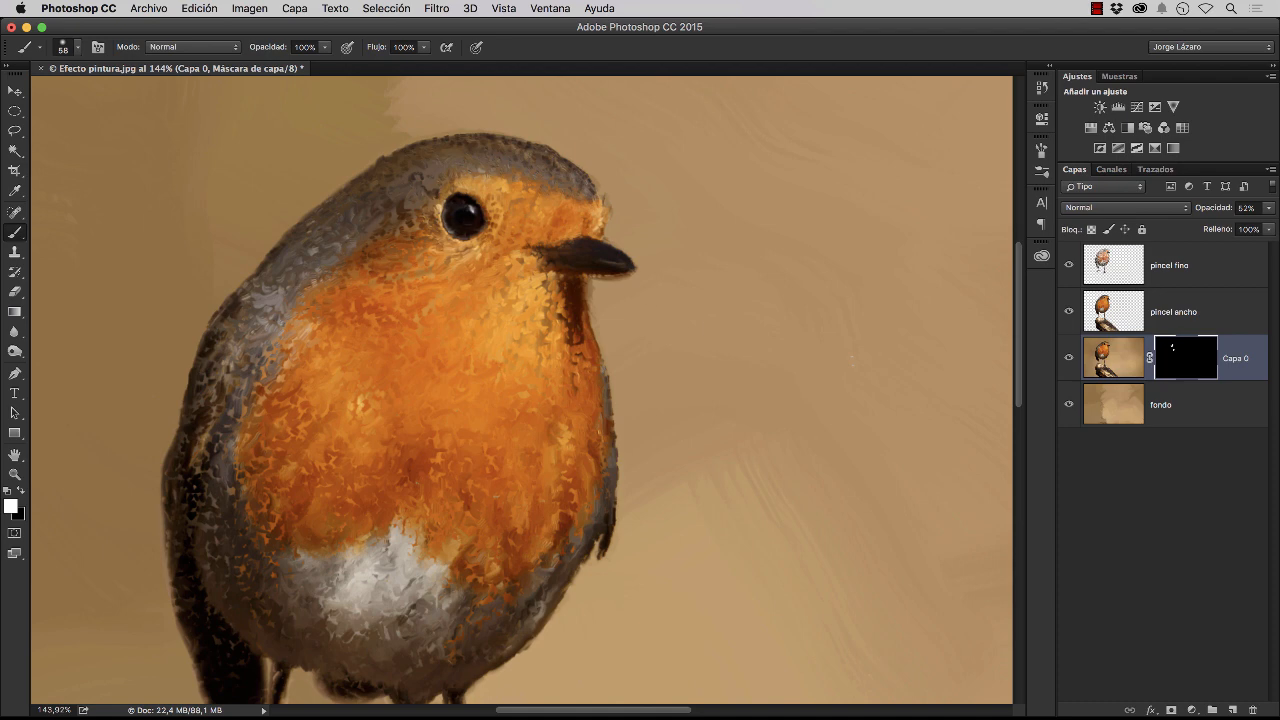
pyautogui.moveTo(462, 185); pyautogui.dragTo(511, 181)
pyautogui.scroll(-5, 240, 400)
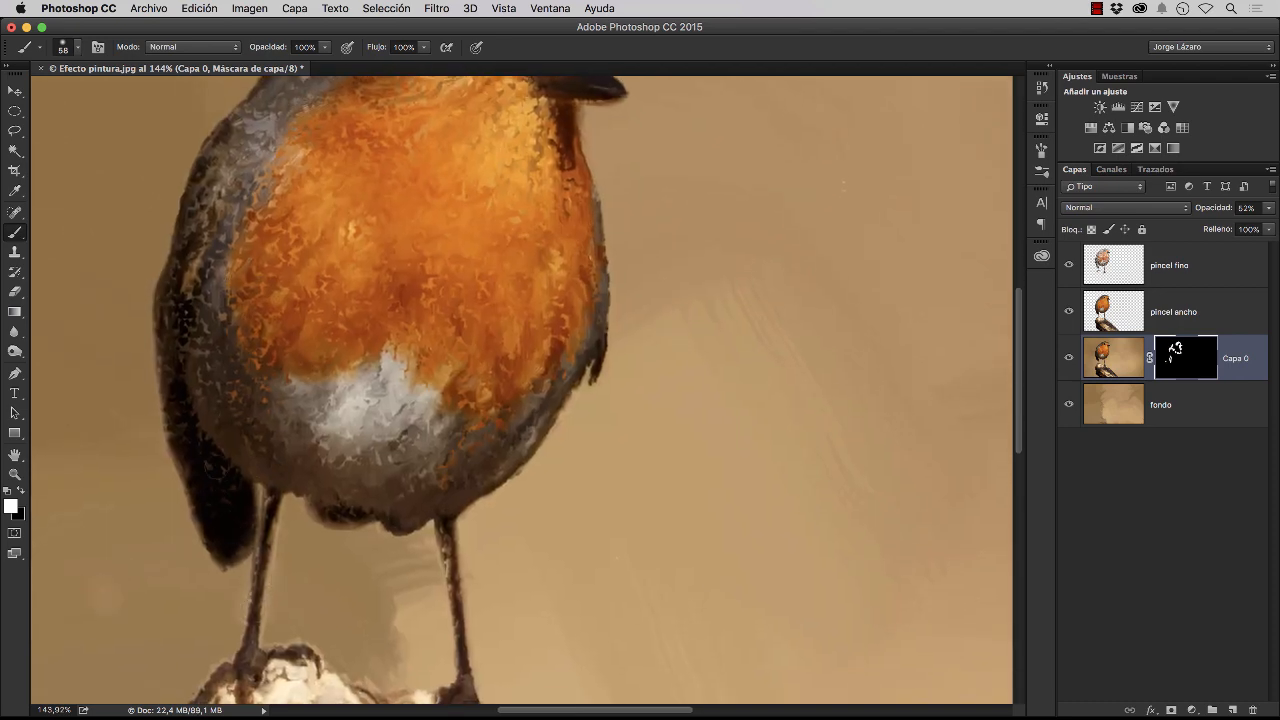
# Reveal more of Capa 0 through its mask on the belly, throat side, head, back and log
pyautogui.moveTo(330, 439)
pyautogui.mouseDown()
pyautogui.moveTo(334, 380)
pyautogui.moveTo(393, 371)
pyautogui.moveTo(418, 386)
pyautogui.mouseUp()
pyautogui.moveTo(551, 140); pyautogui.dragTo(557, 315)
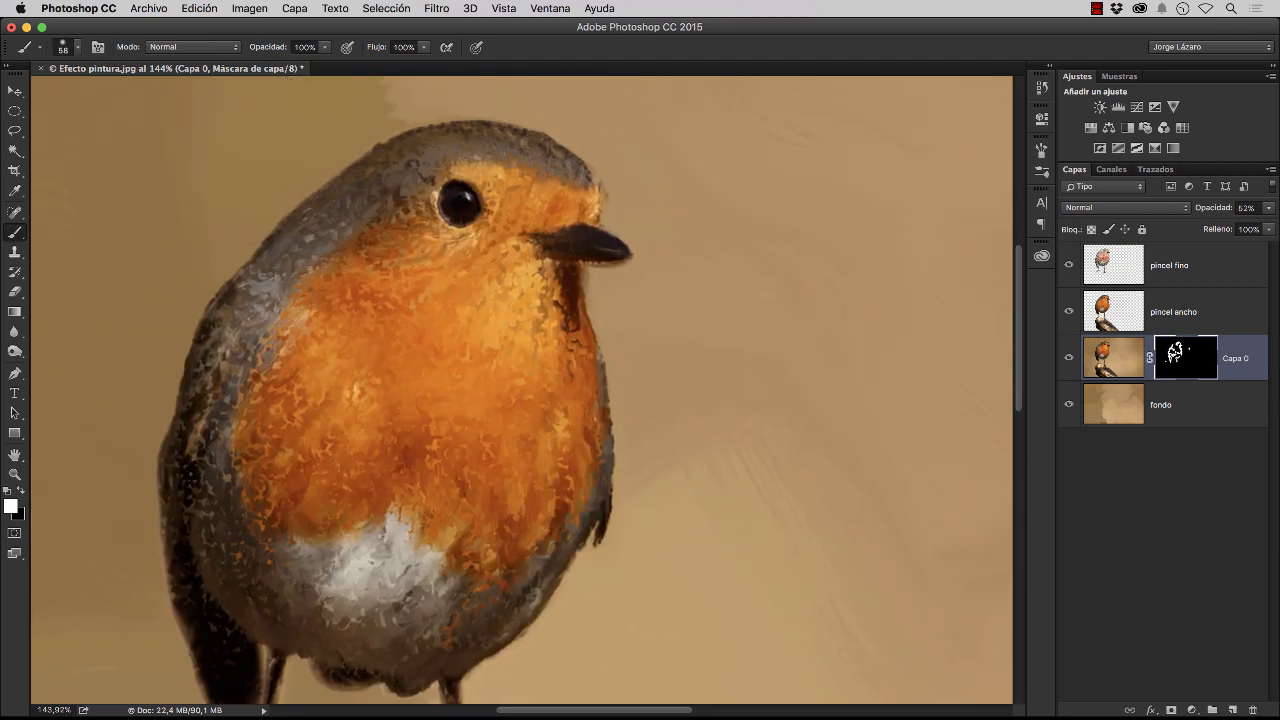
pyautogui.moveTo(603, 223)
pyautogui.mouseDown()
pyautogui.moveTo(604, 184)
pyautogui.moveTo(604, 215)
pyautogui.mouseUp()
pyautogui.moveTo(432, 122); pyautogui.dragTo(290, 208)
pyautogui.moveTo(352, 393); pyautogui.dragTo(425, 210)
pyautogui.moveTo(406, 363); pyautogui.dragTo(351, 289)
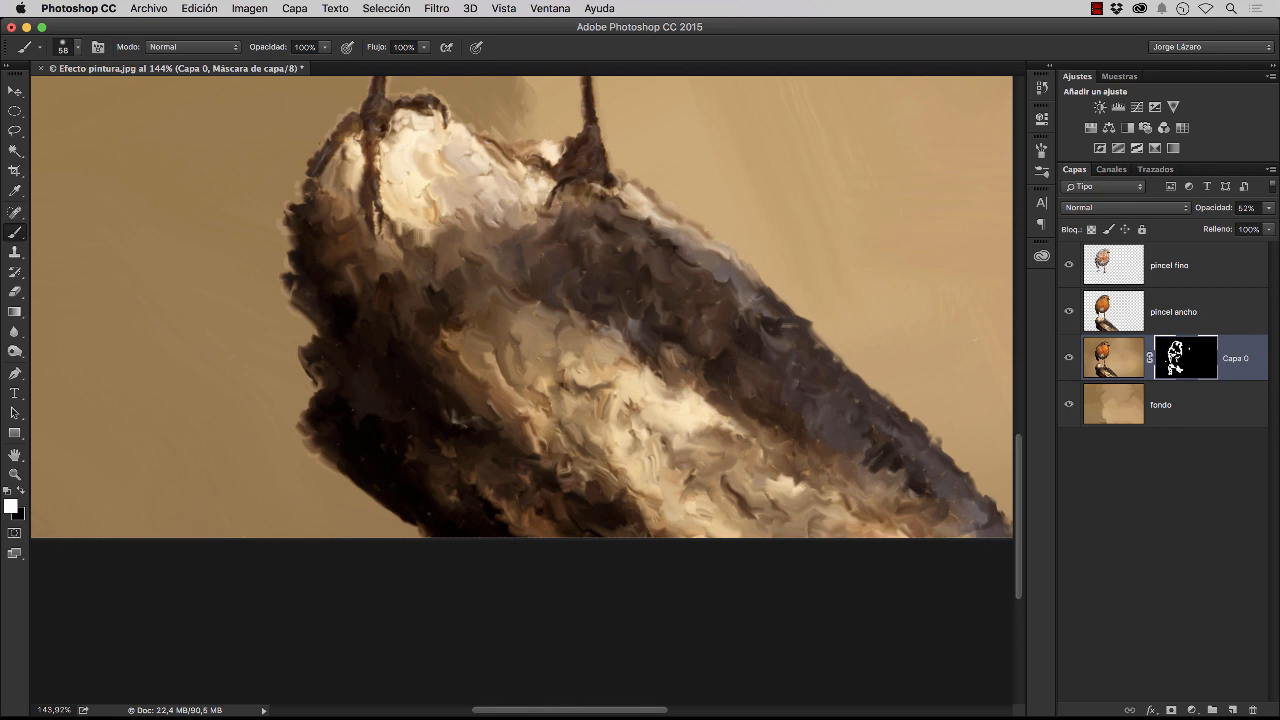
pyautogui.moveTo(579, 389); pyautogui.dragTo(697, 439)
pyautogui.press('super+0')
# Examine the breast's outer edge, the beak and the eye at high magnification
pyautogui.press('z')
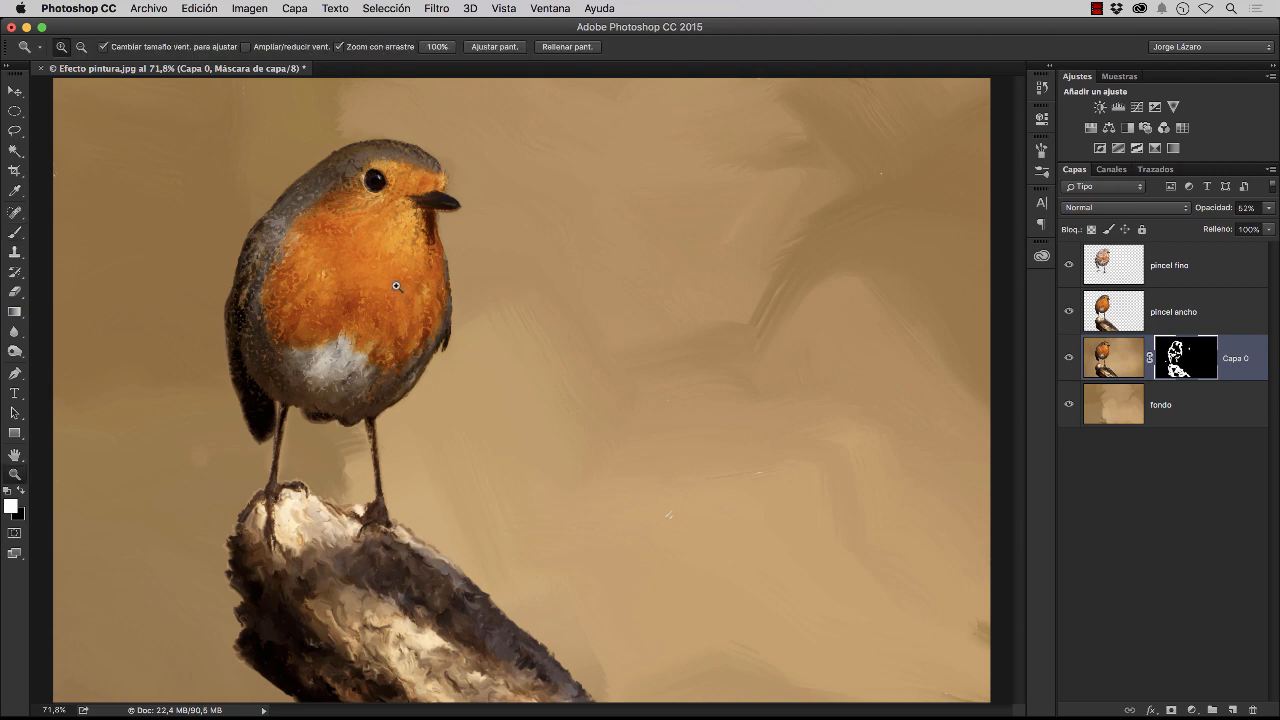
pyautogui.moveTo(397, 287); pyautogui.dragTo(562, 312)
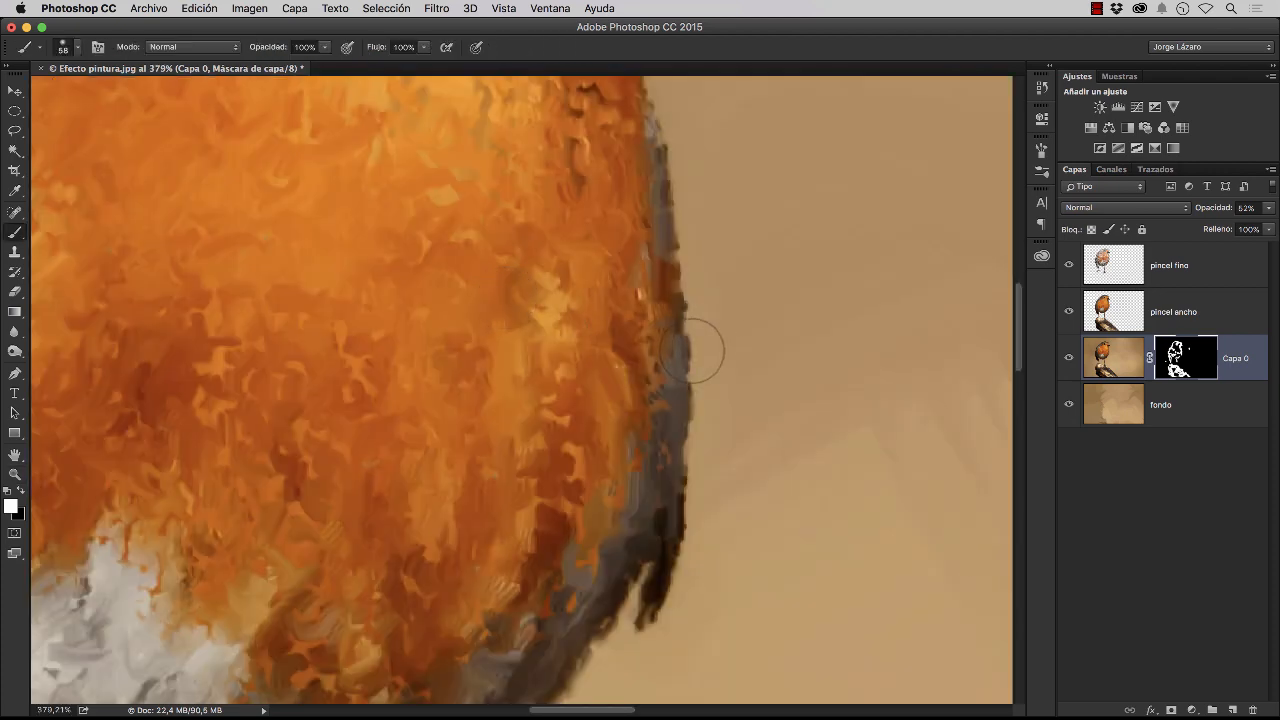
pyautogui.press('space')
pyautogui.moveTo(651, 295); pyautogui.dragTo(635, 491)
pyautogui.moveTo(588, 334); pyautogui.dragTo(602, 448)
pyautogui.moveTo(647, 223)
pyautogui.mouseDown()
pyautogui.moveTo(648, 343)
pyautogui.moveTo(649, 215)
pyautogui.moveTo(665, 315)
pyautogui.moveTo(621, 313)
pyautogui.mouseUp()
pyautogui.moveTo(586, 386); pyautogui.dragTo(586, 457)
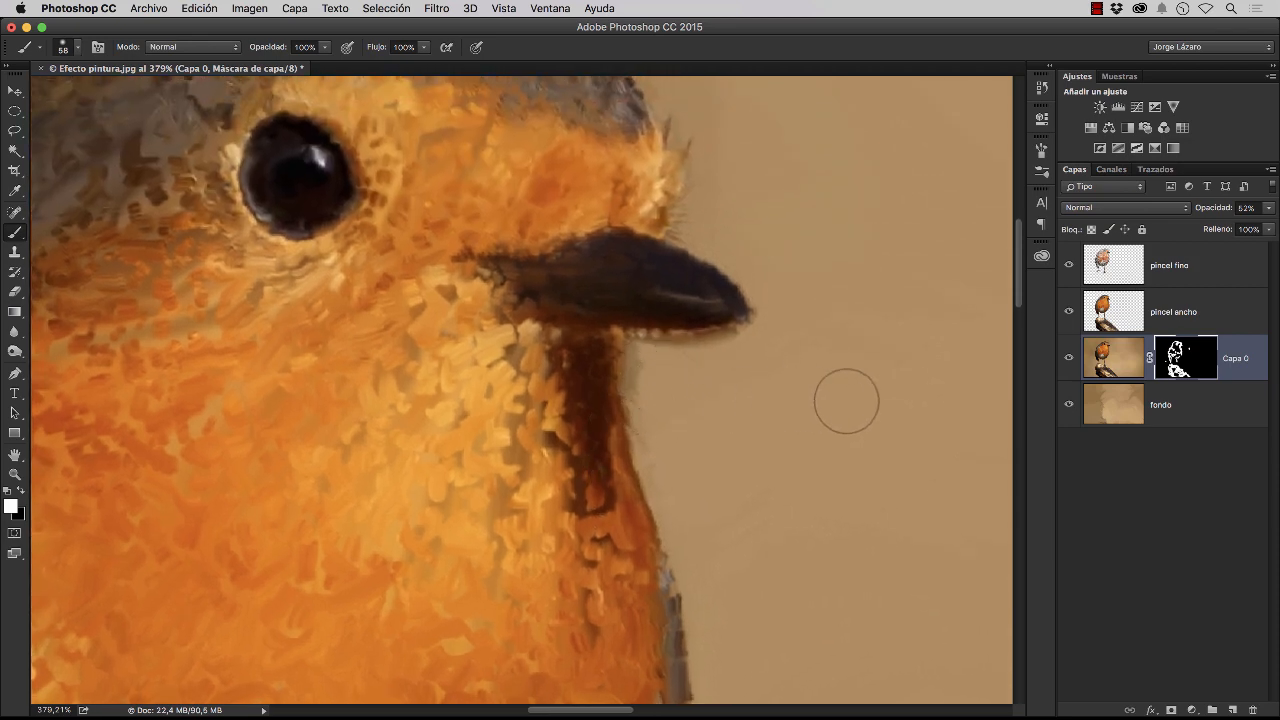
pyautogui.moveTo(613, 333); pyautogui.dragTo(661, 505)
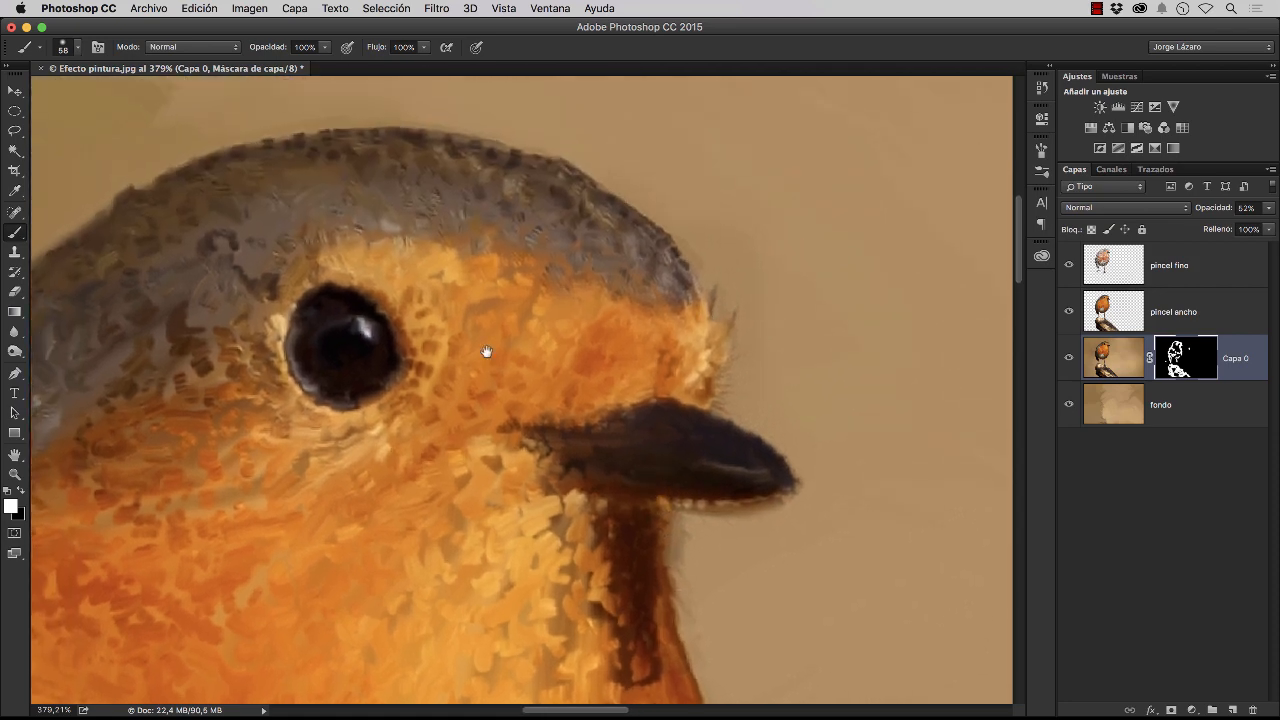
pyautogui.moveTo(486, 349); pyautogui.dragTo(829, 357)
# Check the head, upper body and painted background for remaining flaws
pyautogui.press('z')
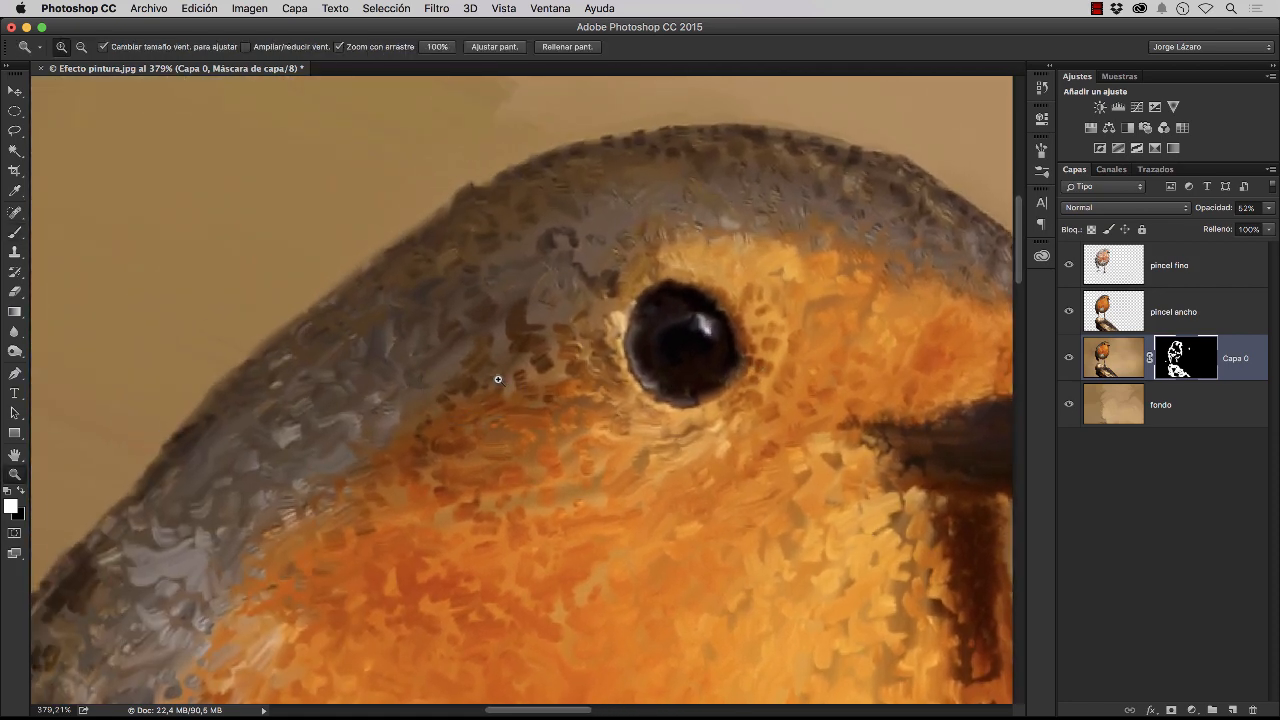
pyautogui.keyDown('alt'); pyautogui.click(453, 384); pyautogui.keyUp('alt')
pyautogui.press('b')
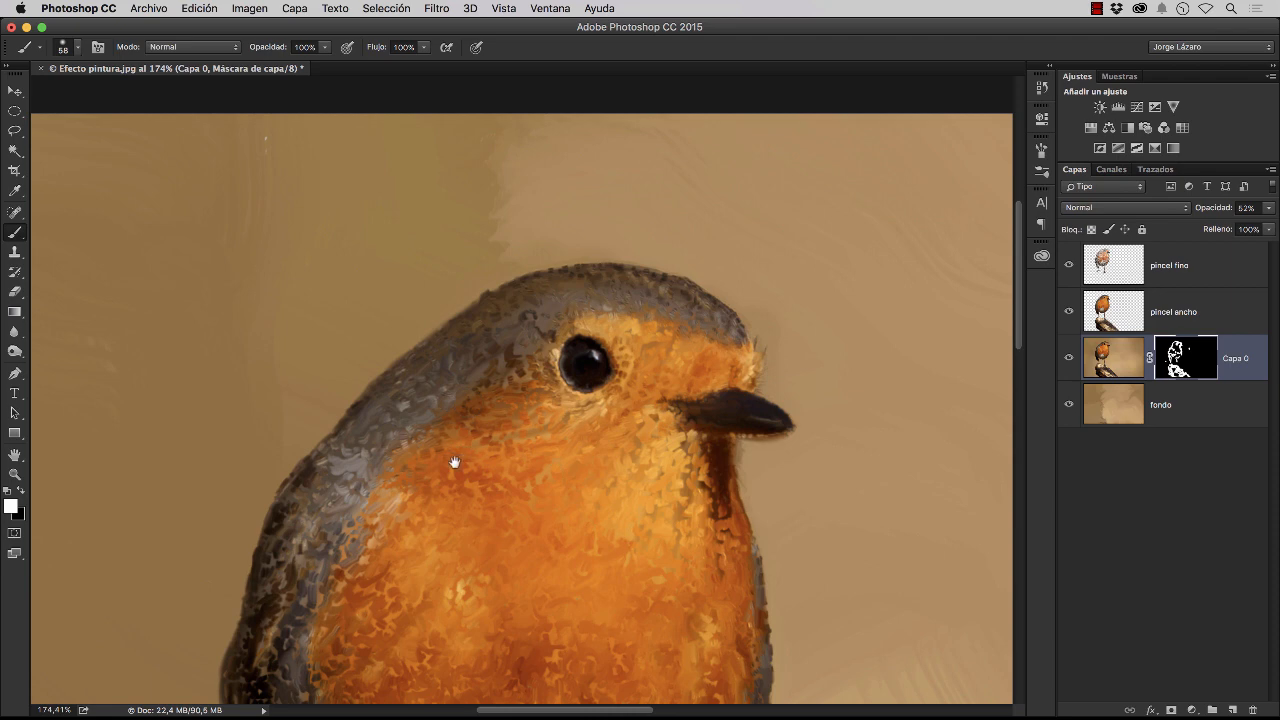
pyautogui.moveTo(451, 463); pyautogui.dragTo(452, 411)
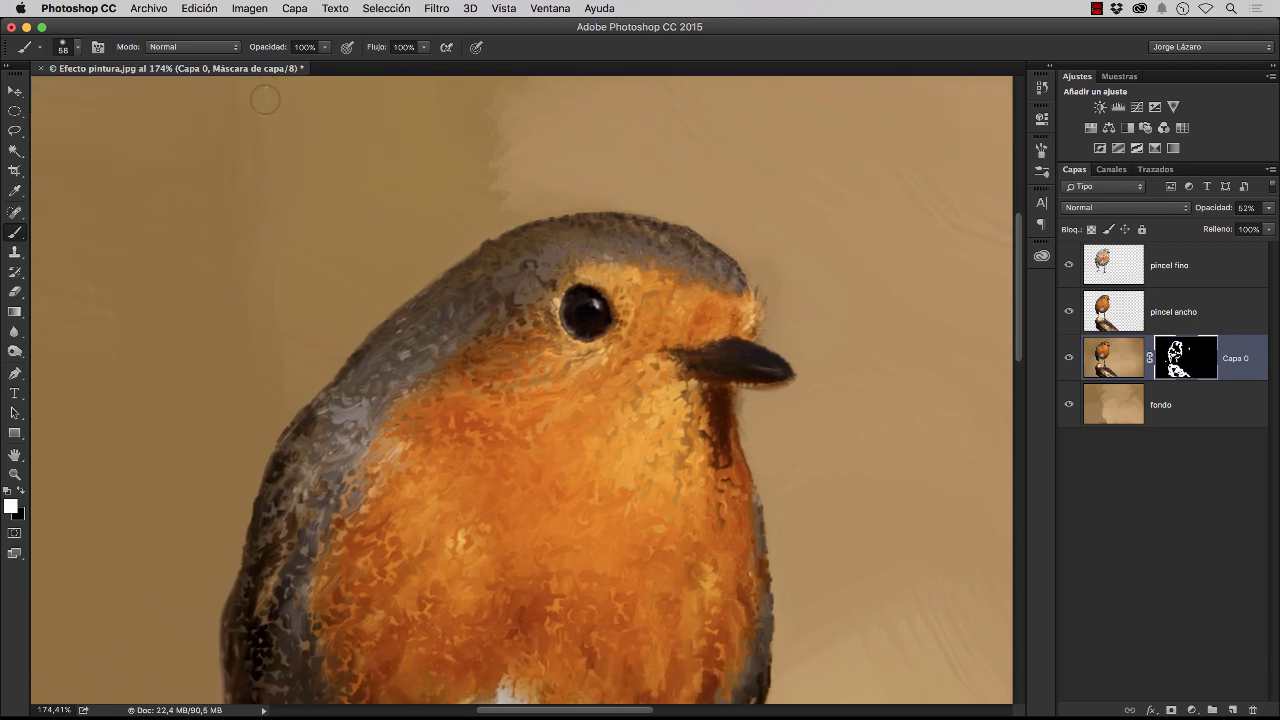
pyautogui.moveTo(776, 350); pyautogui.dragTo(637, 267)
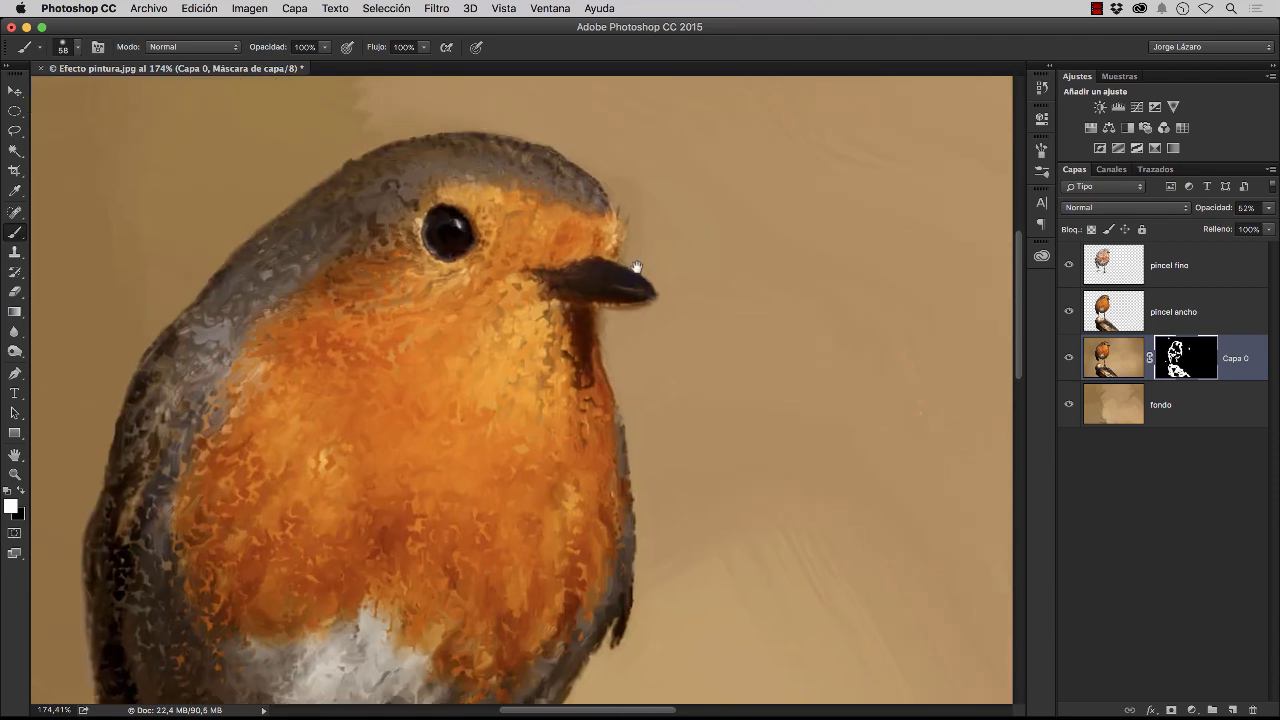
pyautogui.hscroll(10, 637, 267)
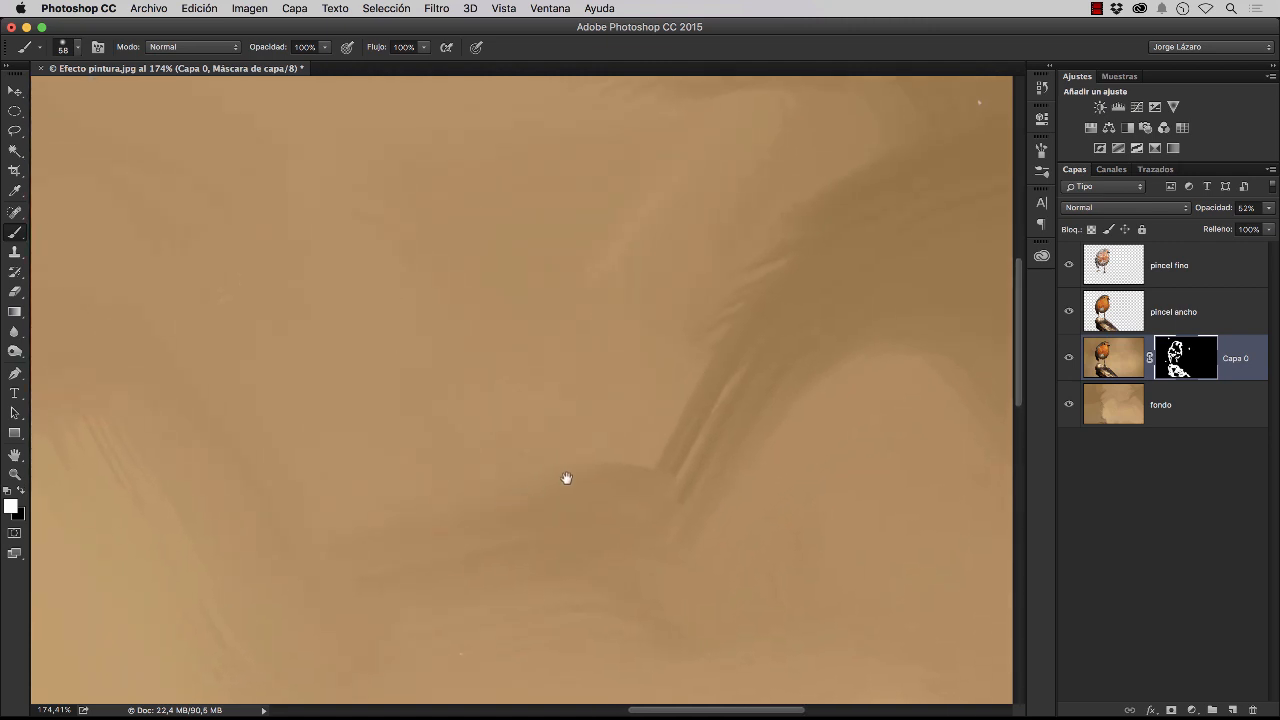
pyautogui.hscroll(-10, 566, 478)
pyautogui.scroll(5, 711, 520)
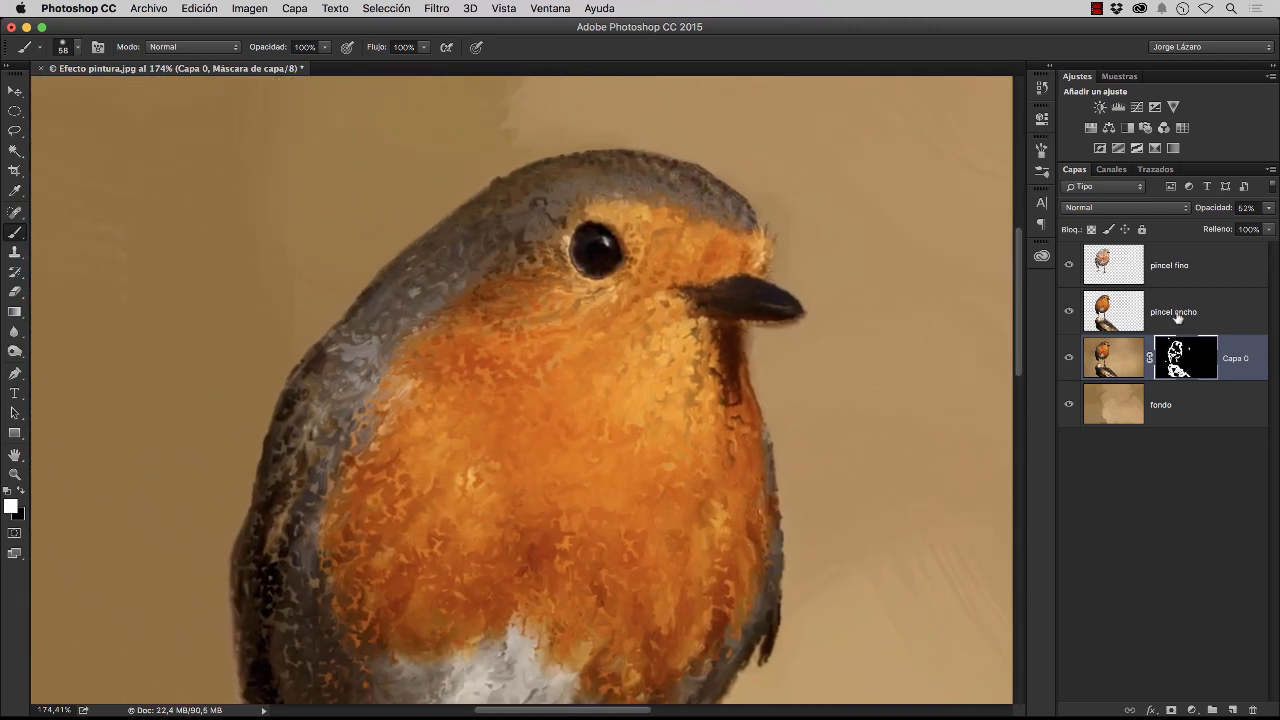
# Add a new layer named imperfecciones above pincel fino and activate the Clone Stamp tool for it
pyautogui.click(1219, 271)
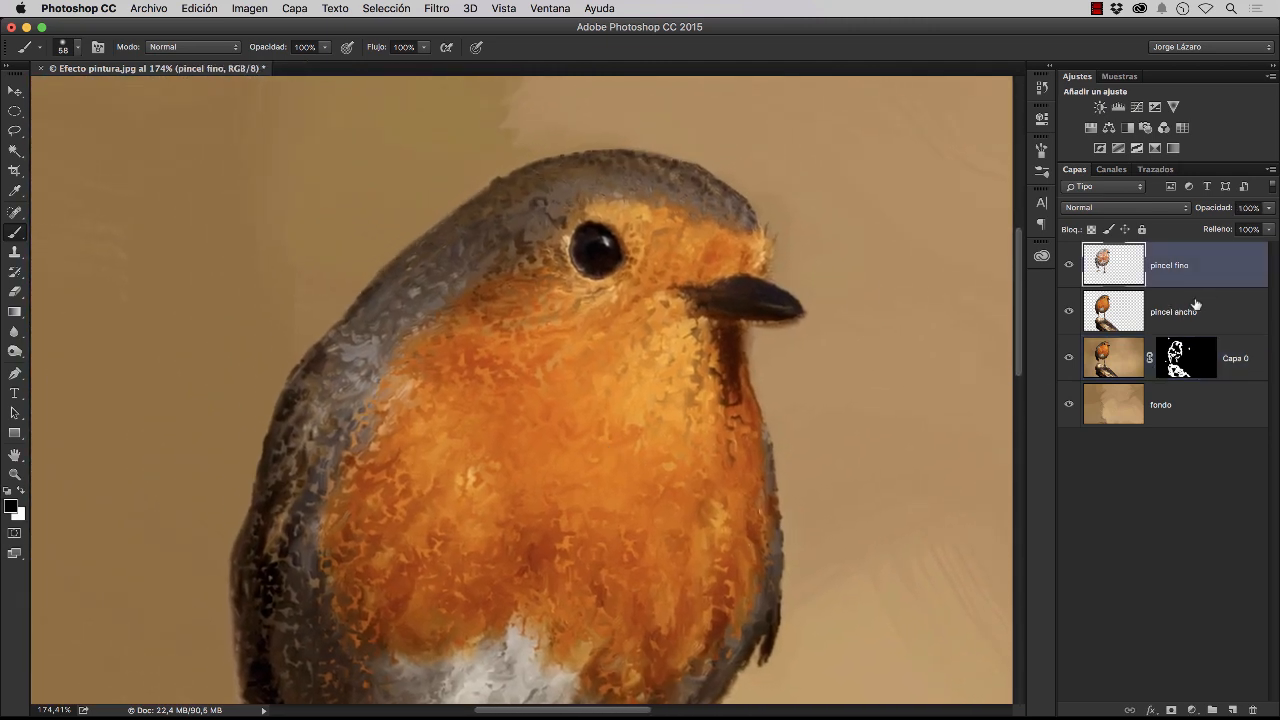
pyautogui.click(1232, 709)
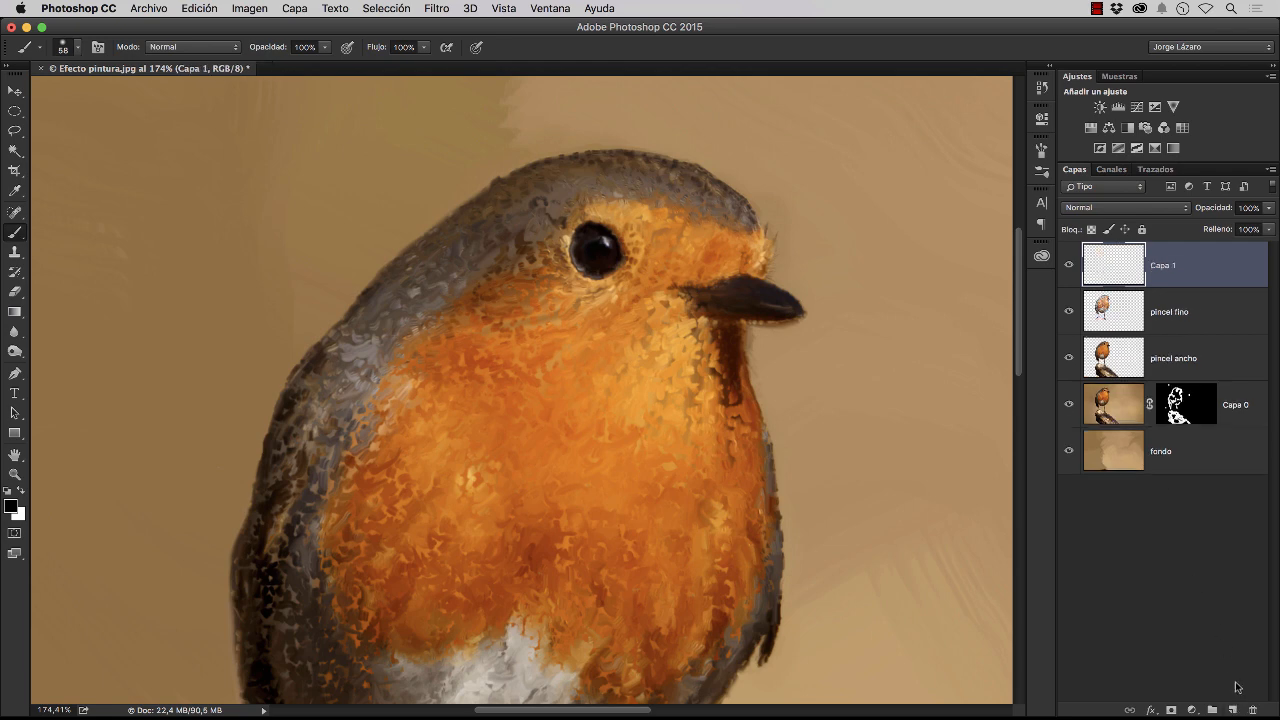
pyautogui.doubleClick(1167, 268)
pyautogui.write('imp')
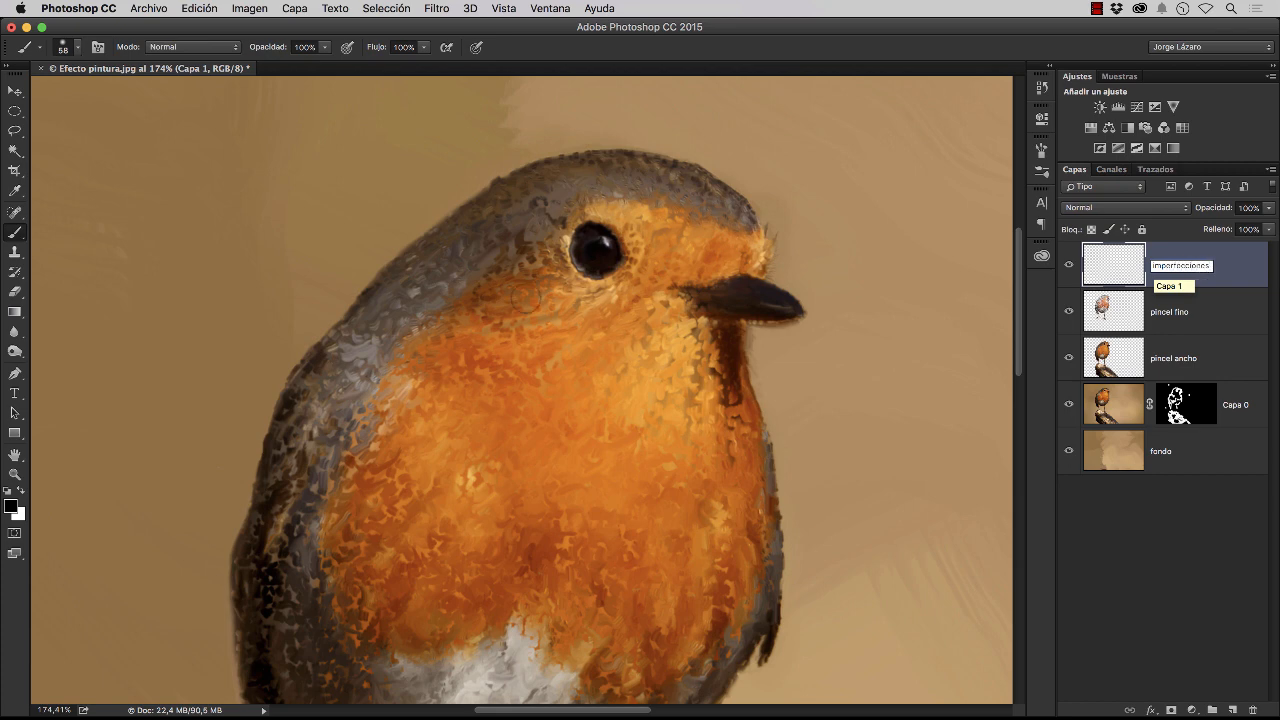
pyautogui.write('erfecciones')
pyautogui.press('Return')
pyautogui.click(15, 252)
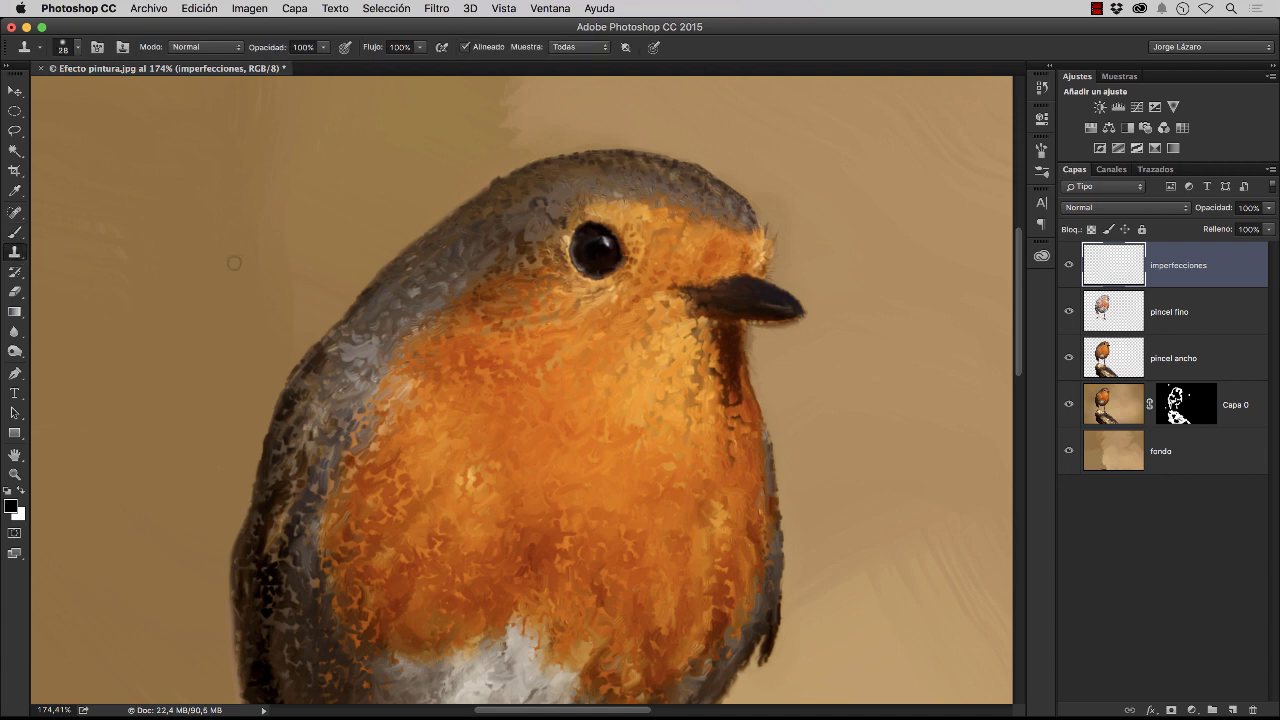
# Choose a soft round 28 px tip for the Clone Stamp and set its sampling to Act. e inf
pyautogui.click(77, 48)
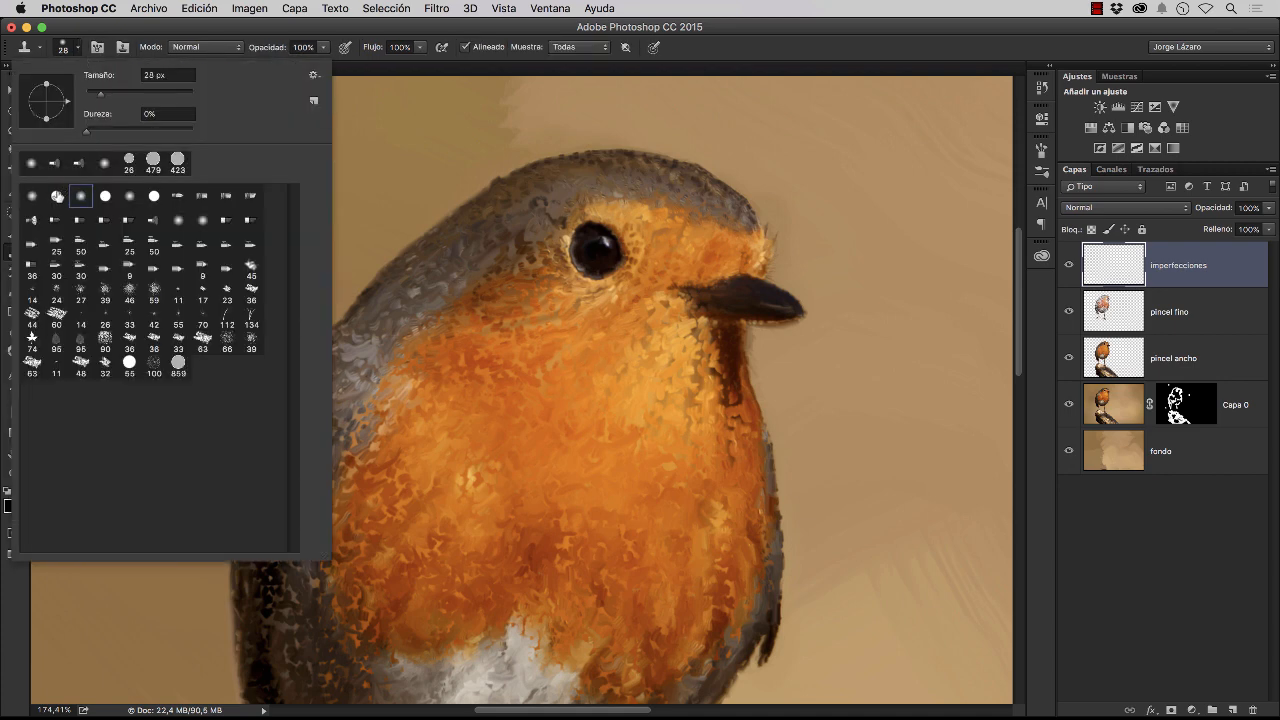
pyautogui.doubleClick(38, 200)
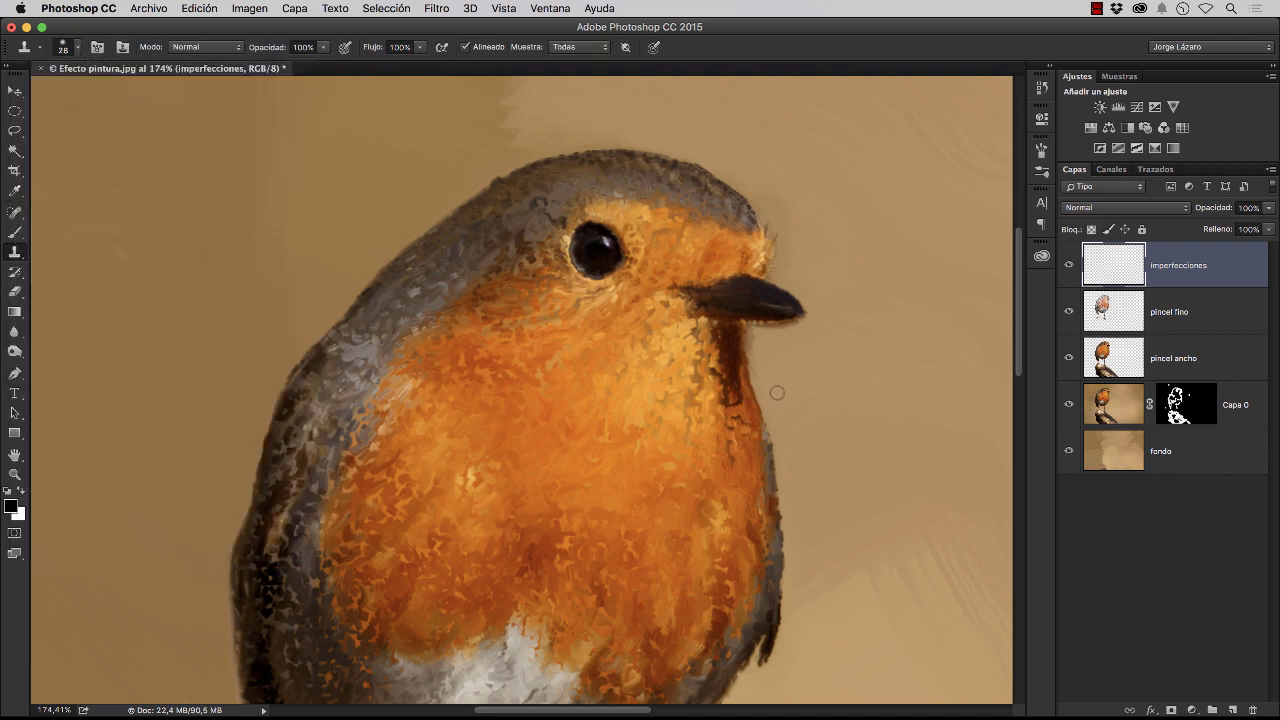
pyautogui.moveTo(742, 385); pyautogui.dragTo(609, 371)
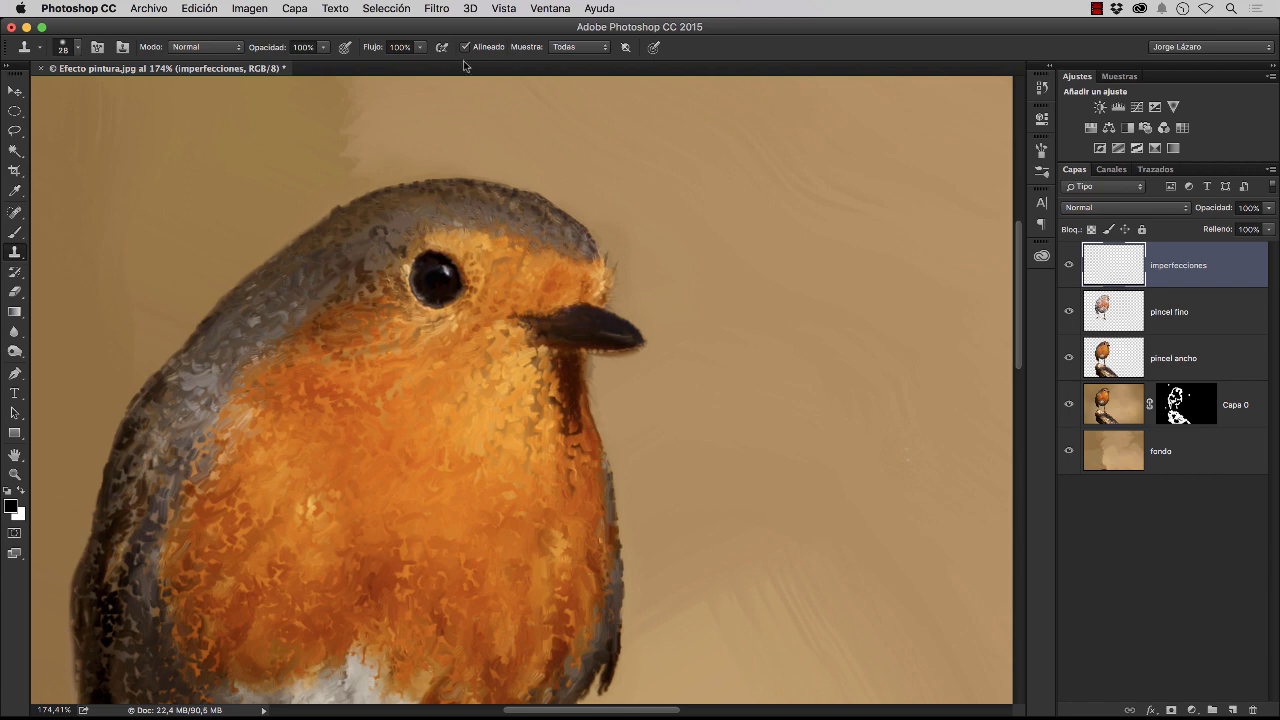
pyautogui.click(574, 53)
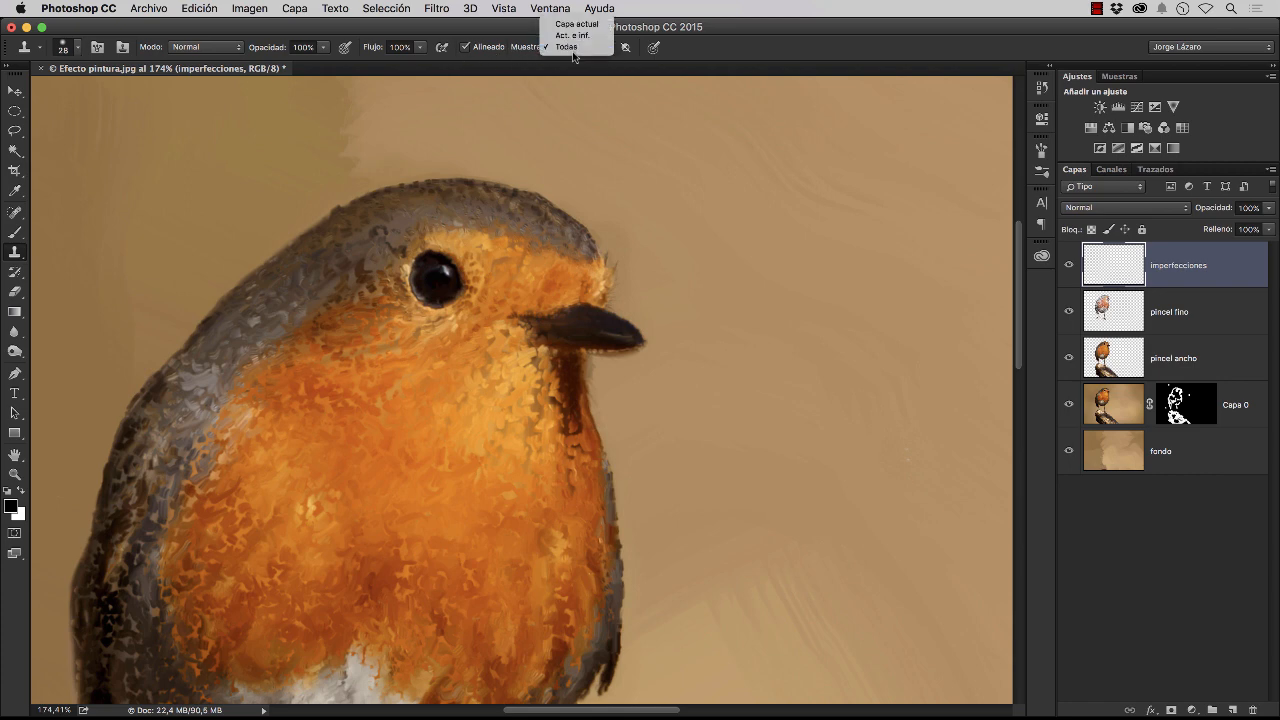
pyautogui.click(576, 37)
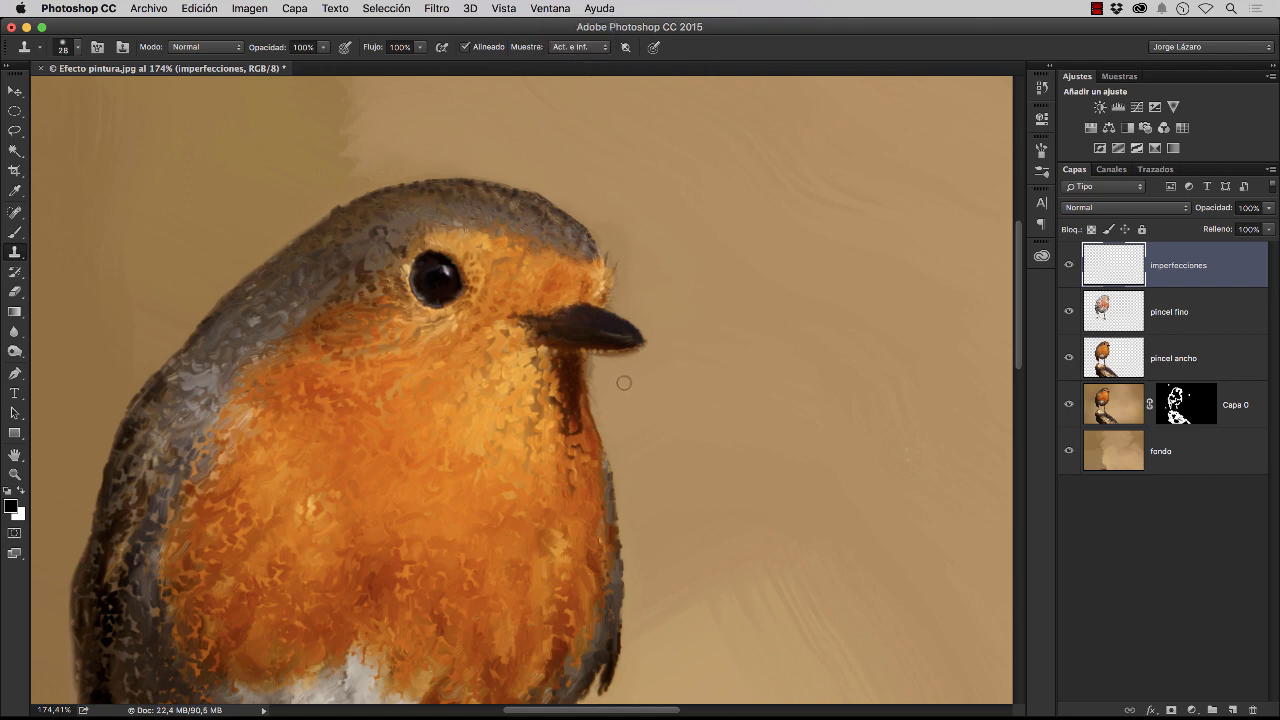
# Clone clean background over the stray edge colour along the throat, under the beak and in front of the forehead
pyautogui.press('super+space')
pyautogui.moveTo(630, 373); pyautogui.dragTo(654, 376)
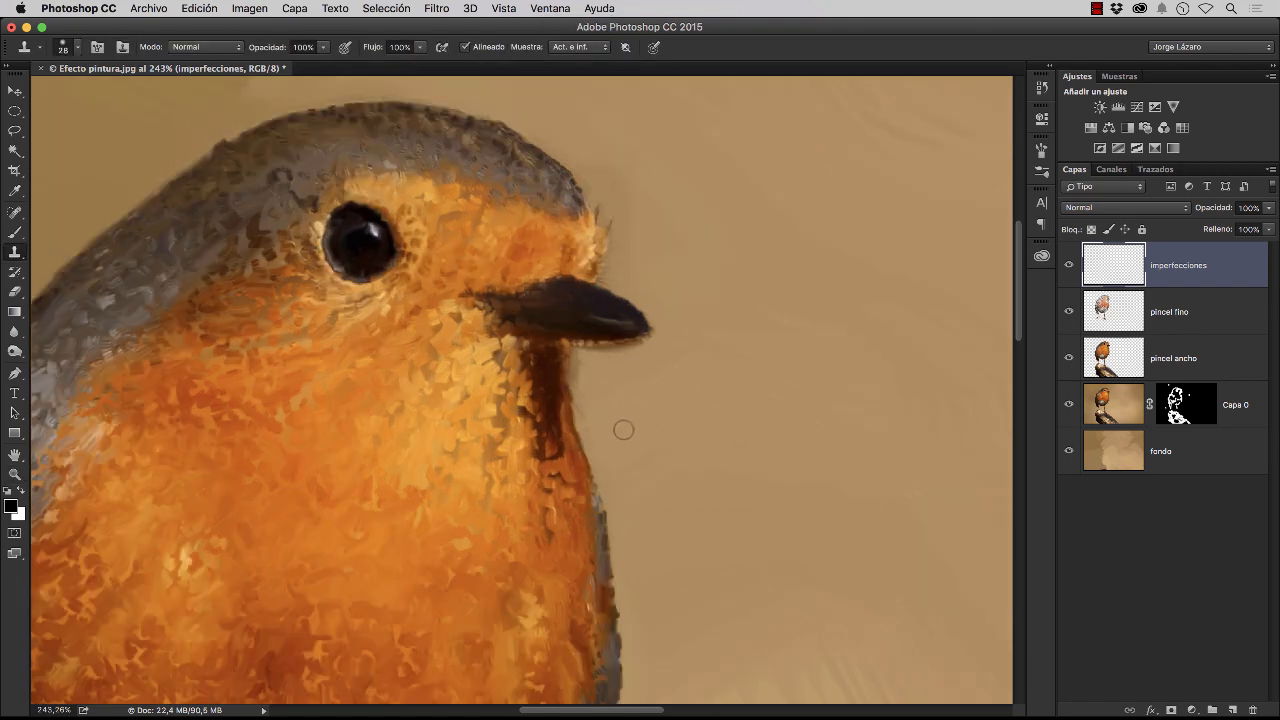
pyautogui.keyDown('alt'); pyautogui.click(667, 391); pyautogui.keyUp('alt')
pyautogui.moveTo(579, 358); pyautogui.dragTo(605, 467)
pyautogui.moveTo(589, 357)
pyautogui.mouseDown()
pyautogui.moveTo(658, 343)
pyautogui.moveTo(661, 317)
pyautogui.moveTo(629, 286)
pyautogui.moveTo(662, 327)
pyautogui.moveTo(625, 355)
pyautogui.mouseUp()
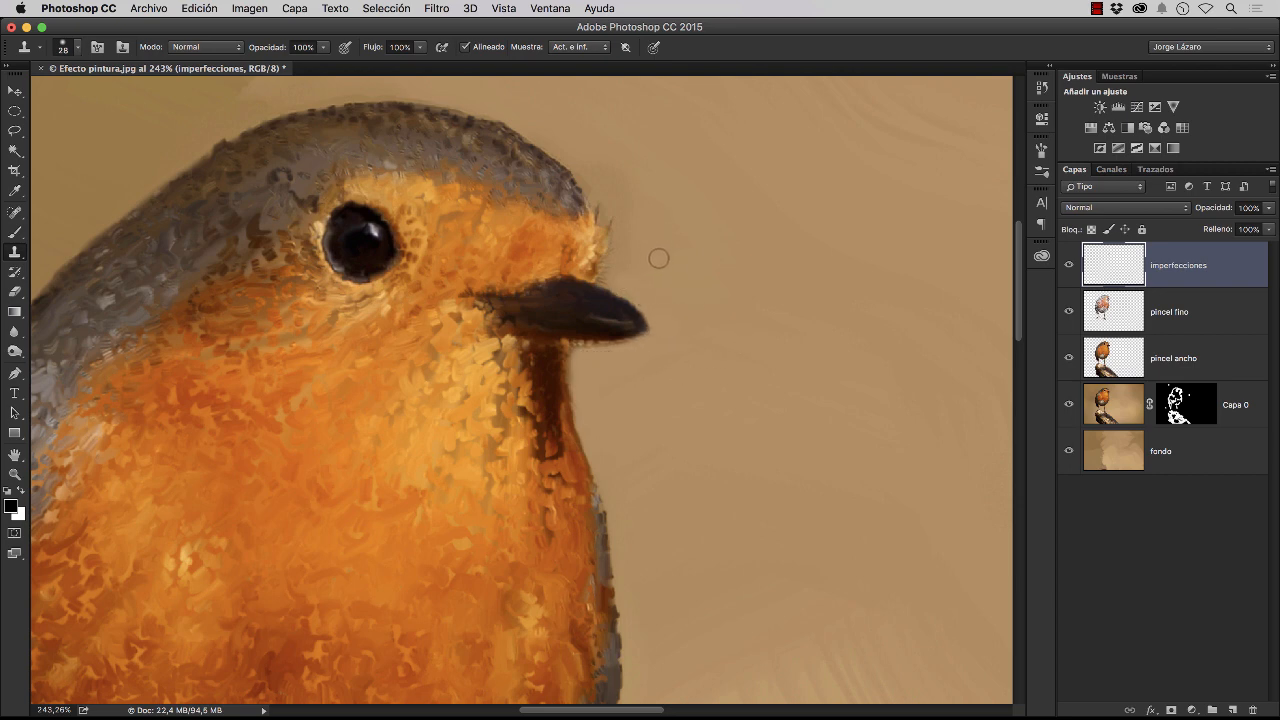
pyautogui.moveTo(632, 259)
pyautogui.mouseDown()
pyautogui.moveTo(609, 159)
pyautogui.moveTo(613, 186)
pyautogui.moveTo(592, 176)
pyautogui.moveTo(625, 220)
pyautogui.moveTo(626, 256)
pyautogui.moveTo(622, 210)
pyautogui.moveTo(600, 185)
pyautogui.mouseUp()
# Clone background along the bird's crown, back and dark wing down to the tail tip to clean the outline
pyautogui.moveTo(734, 234); pyautogui.dragTo(841, 294)
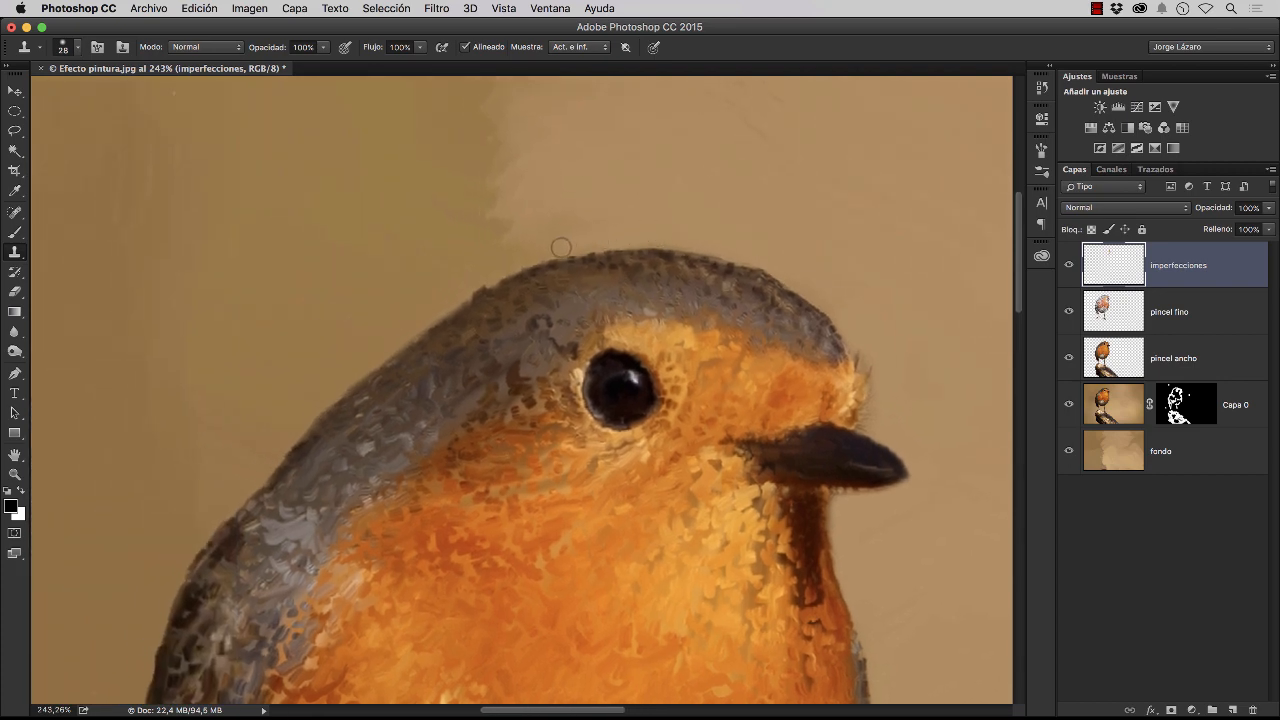
pyautogui.moveTo(468, 230); pyautogui.dragTo(627, 161)
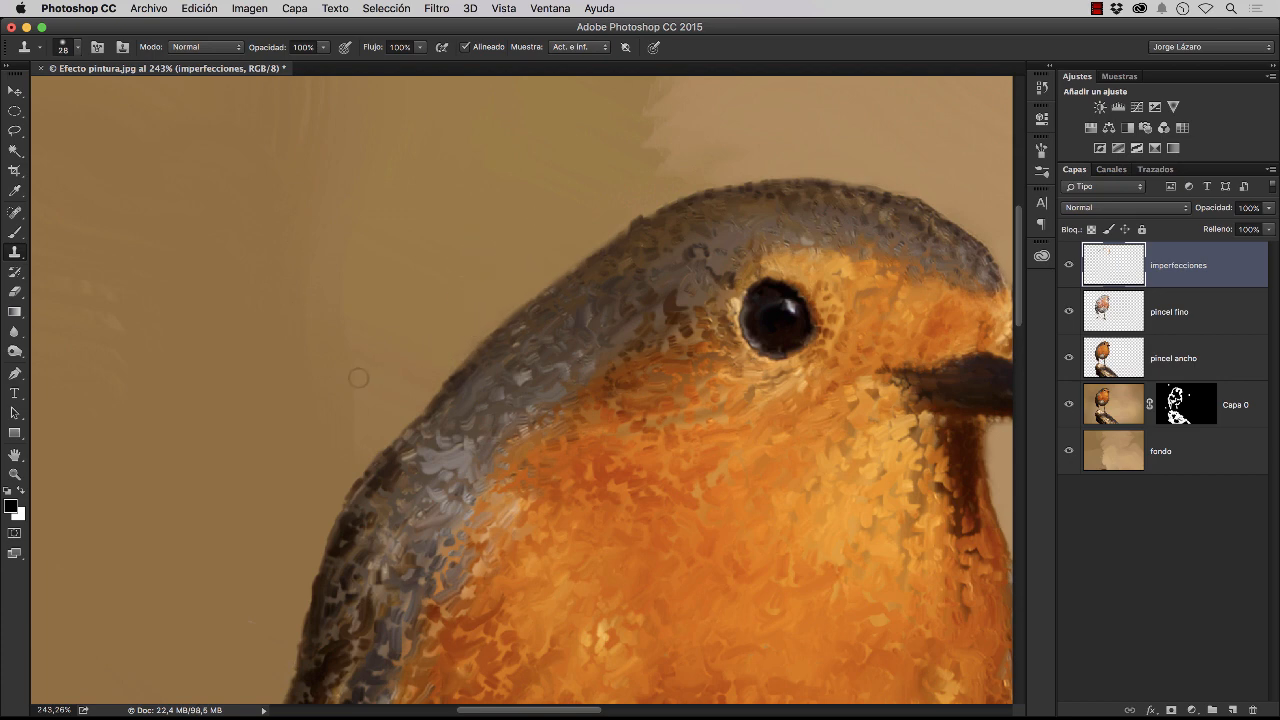
pyautogui.moveTo(362, 361); pyautogui.dragTo(442, 200)
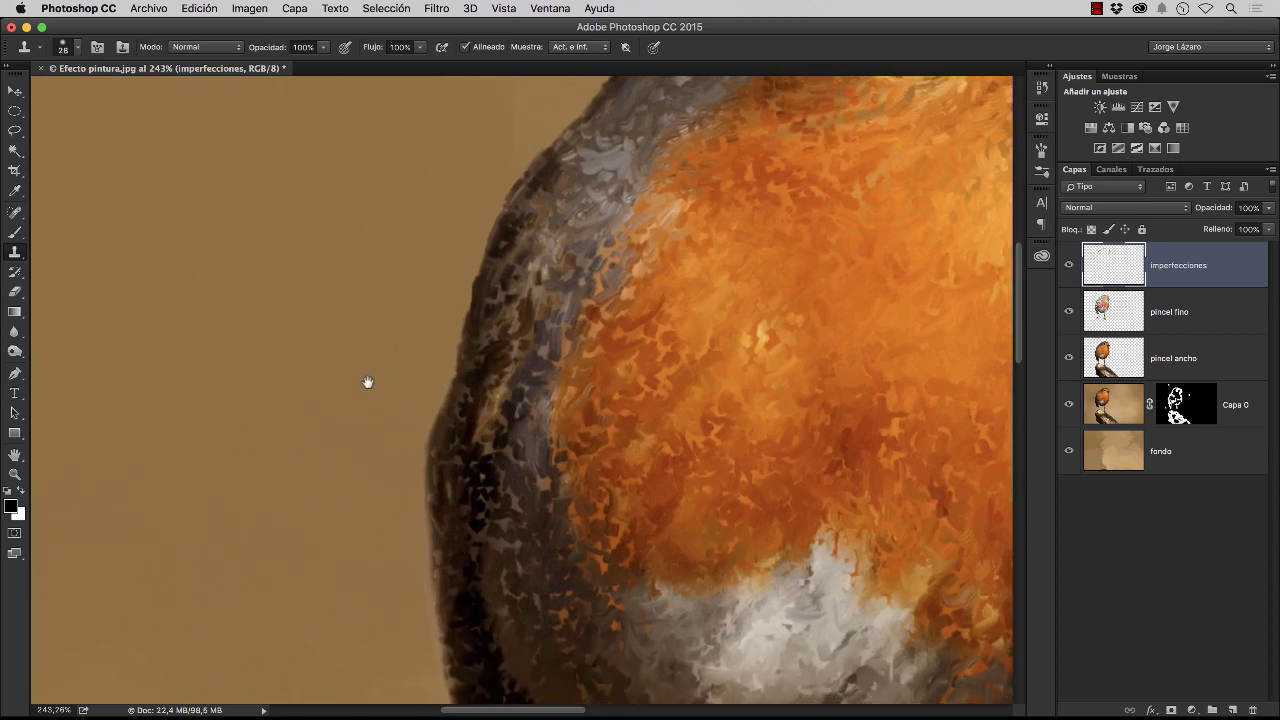
pyautogui.moveTo(366, 400); pyautogui.dragTo(347, 227)
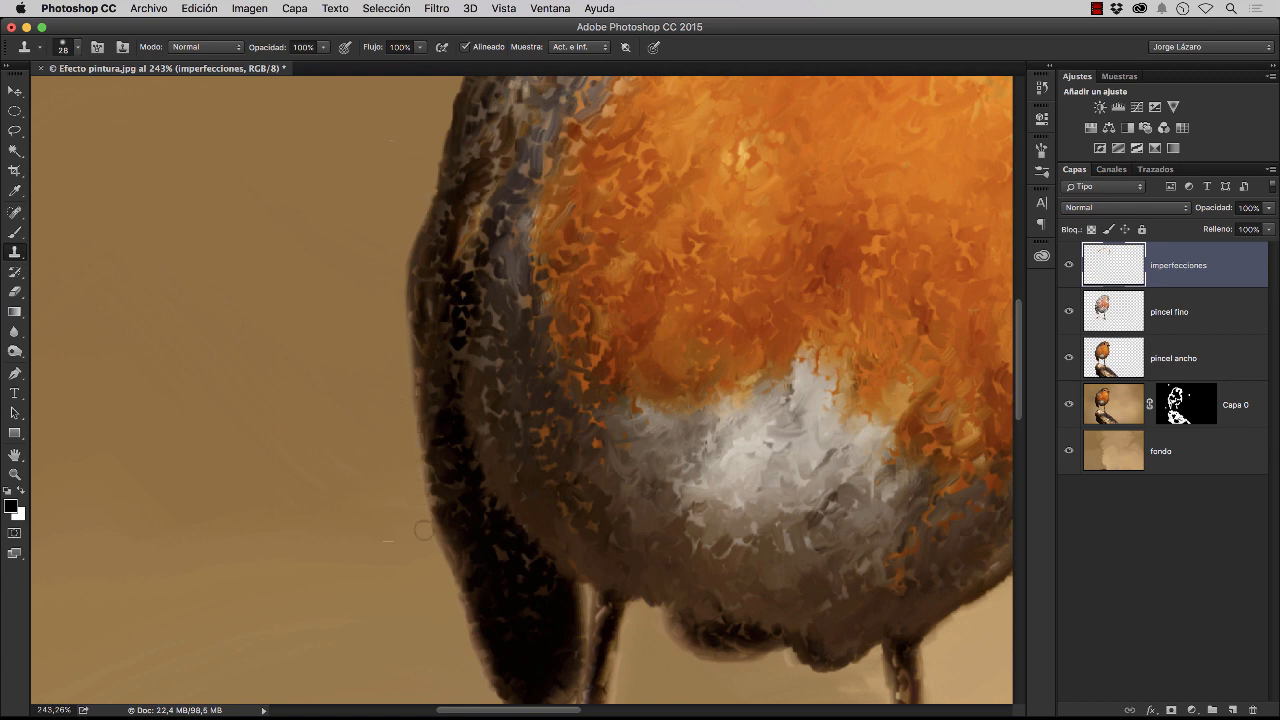
pyautogui.moveTo(400, 583); pyautogui.dragTo(297, 342)
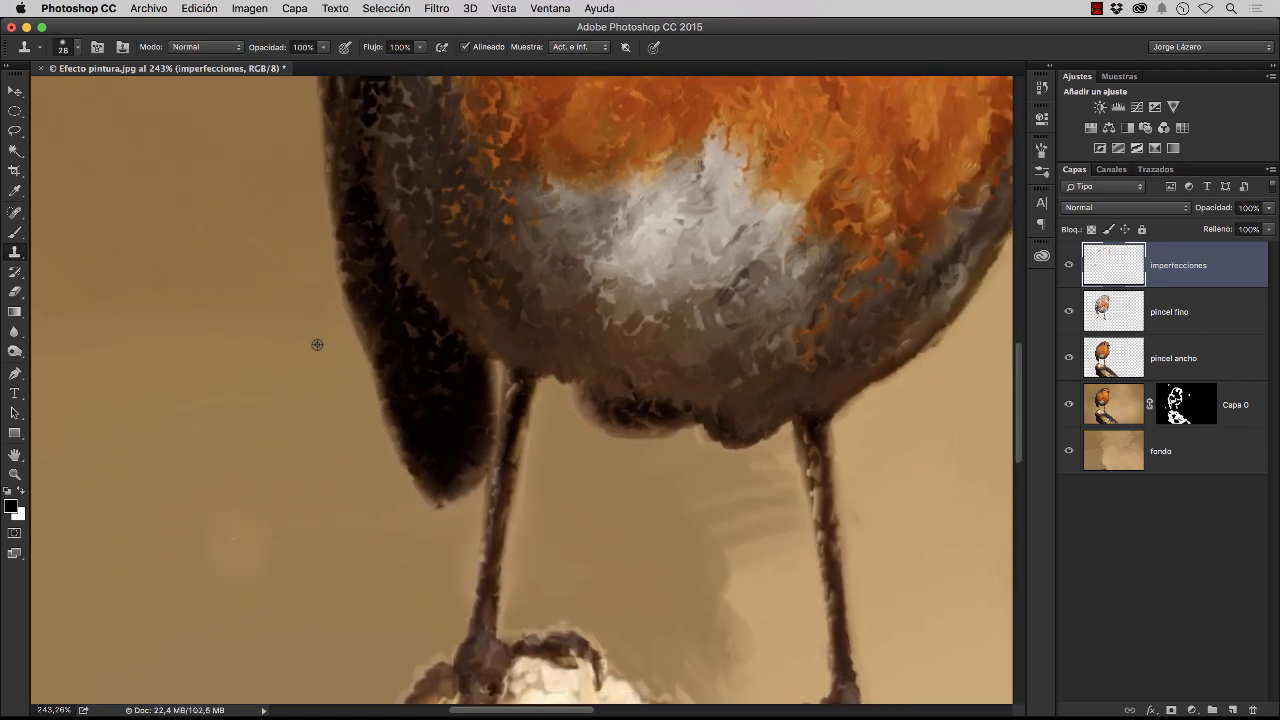
pyautogui.moveTo(364, 386); pyautogui.dragTo(421, 516)
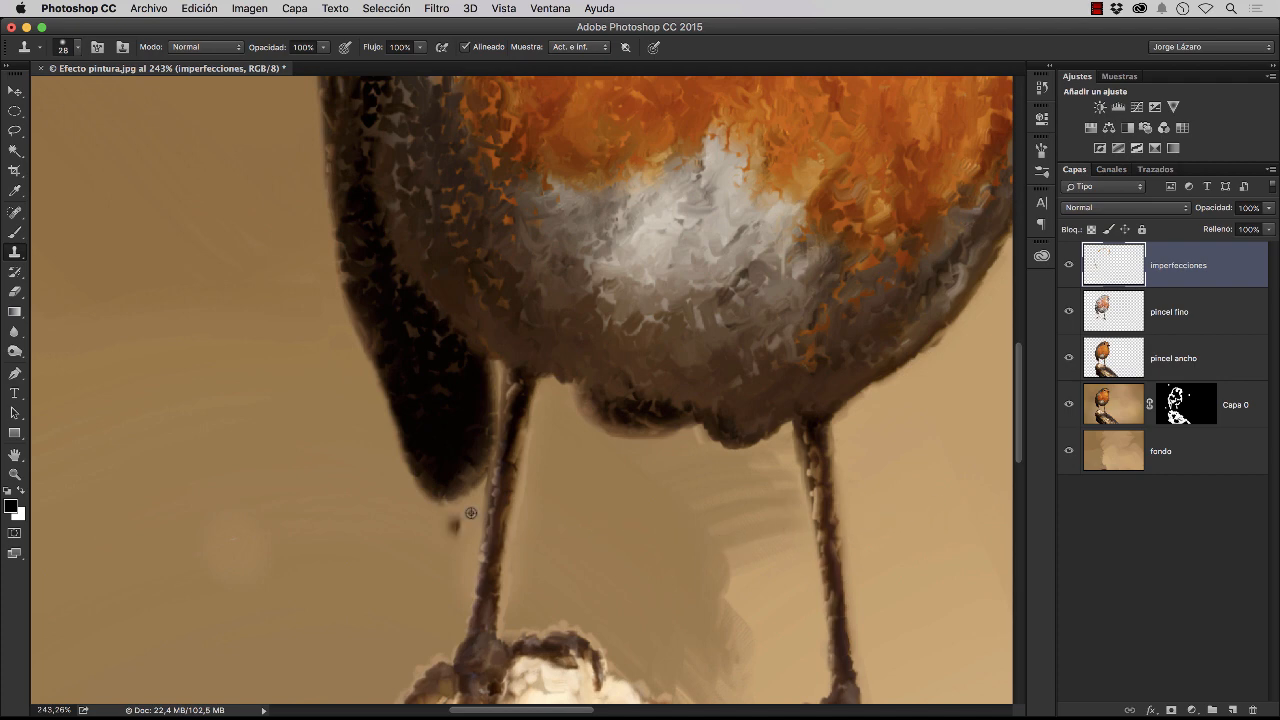
# Clone background over the pale fringe along the leg nearest the tail and around its foot
pyautogui.moveTo(529, 496)
pyautogui.mouseDown()
pyautogui.moveTo(521, 541)
pyautogui.moveTo(551, 502)
pyautogui.moveTo(521, 558)
pyautogui.moveTo(518, 544)
pyautogui.moveTo(510, 622)
pyautogui.mouseUp()
pyautogui.keyDown('alt'); pyautogui.click(551, 502); pyautogui.keyUp('alt')
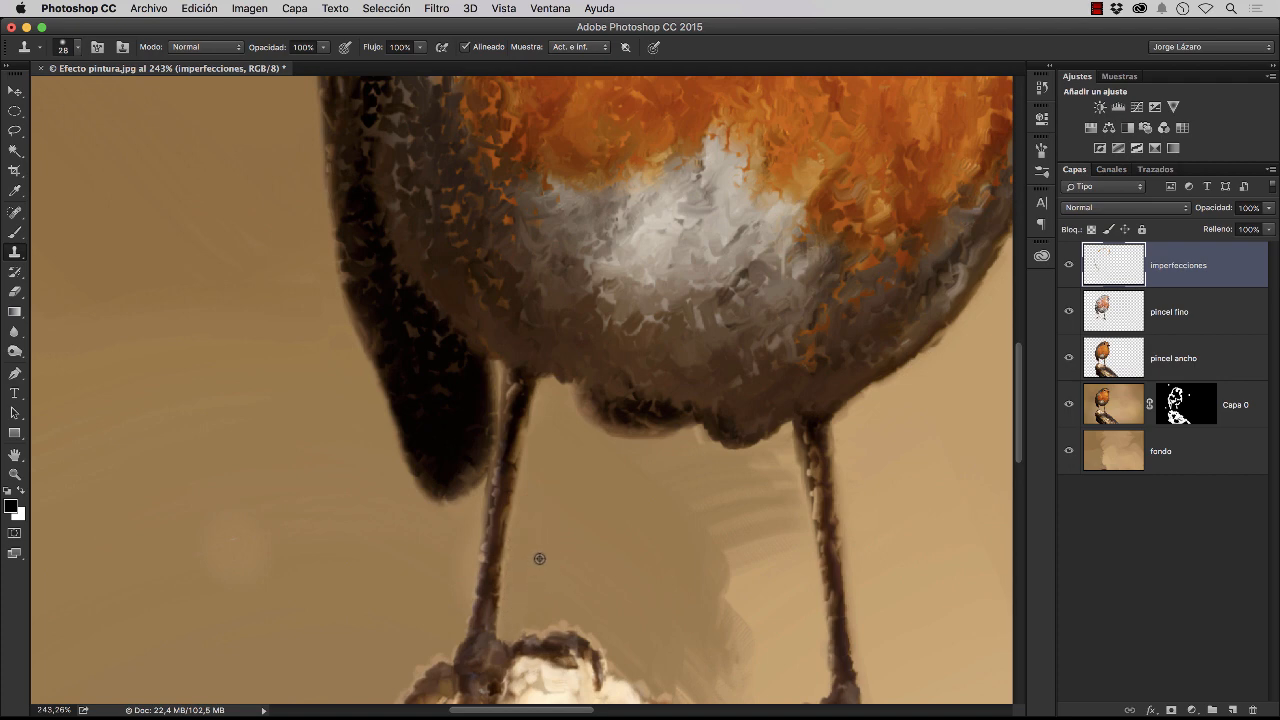
pyautogui.keyDown('alt'); pyautogui.click(542, 527); pyautogui.keyUp('alt')
pyautogui.moveTo(527, 620)
pyautogui.mouseDown()
pyautogui.moveTo(556, 618)
pyautogui.moveTo(627, 660)
pyautogui.moveTo(592, 631)
pyautogui.mouseUp()
pyautogui.keyDown('alt'); pyautogui.click(601, 589); pyautogui.keyUp('alt')
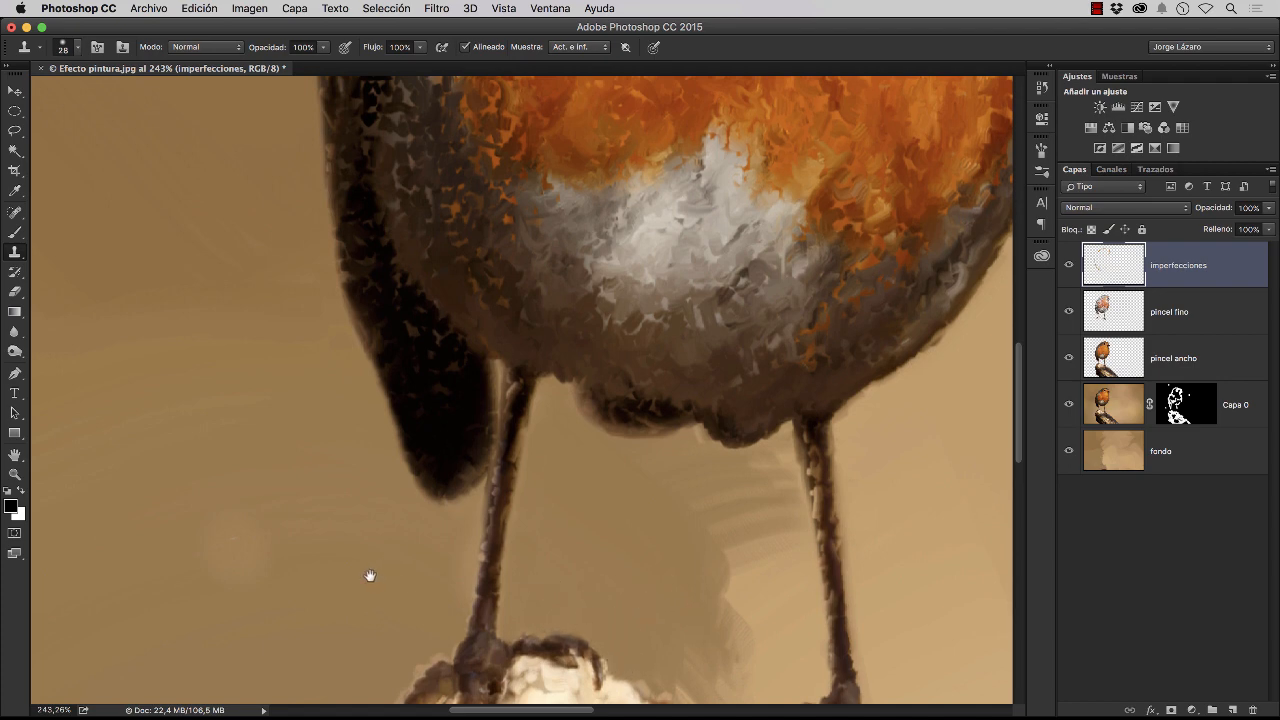
# Clone over the pale round patch in the background beside the tail and the fringe next to the nearby foot
pyautogui.moveTo(370, 575); pyautogui.dragTo(426, 397)
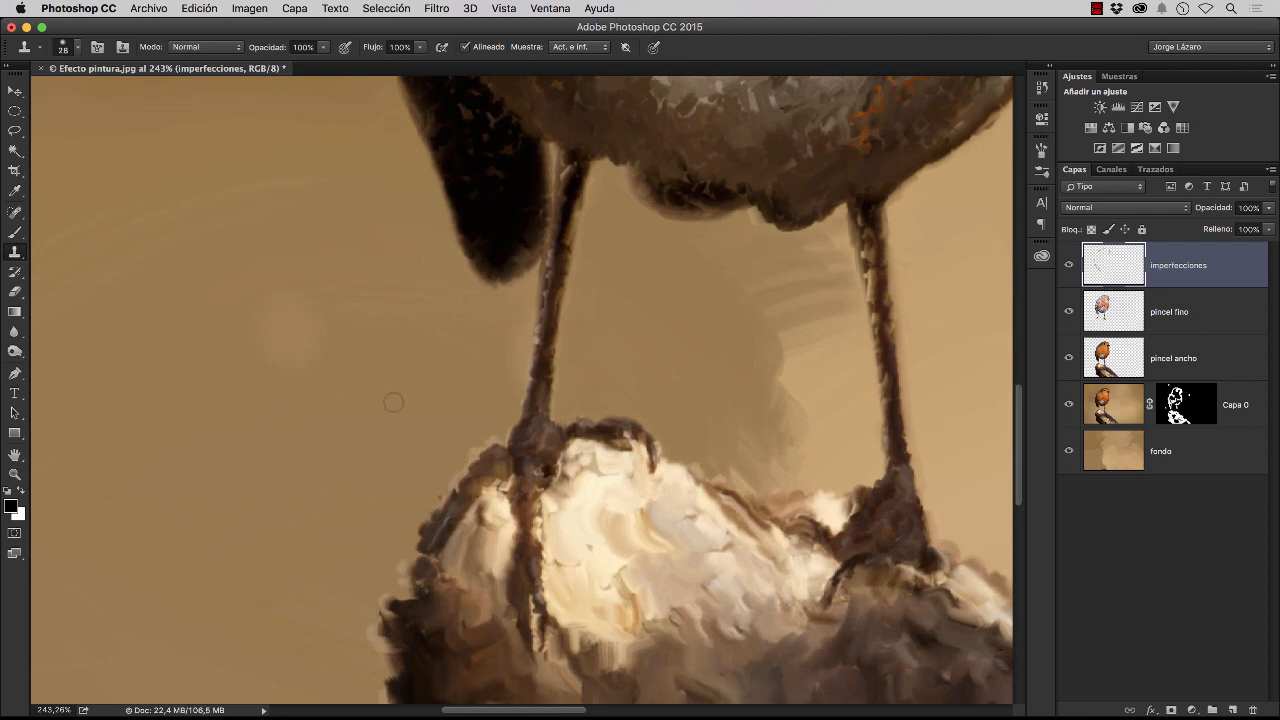
pyautogui.keyDown('alt'); pyautogui.click(379, 410); pyautogui.keyUp('alt')
pyautogui.moveTo(317, 306); pyautogui.dragTo(272, 331)
pyautogui.moveTo(493, 434); pyautogui.dragTo(469, 453)
pyautogui.keyDown('alt'); pyautogui.click(211, 230); pyautogui.keyUp('alt')
pyautogui.moveTo(264, 288)
pyautogui.mouseDown()
pyautogui.moveTo(275, 329)
pyautogui.moveTo(262, 338)
pyautogui.moveTo(285, 369)
pyautogui.moveTo(317, 325)
pyautogui.mouseUp()
pyautogui.keyDown('alt'); pyautogui.click(239, 383); pyautogui.keyUp('alt')
pyautogui.keyDown('alt'); pyautogui.click(345, 389); pyautogui.keyUp('alt')
# Clean the log's rough left edge with background cloned from beside it
pyautogui.moveTo(376, 593)
pyautogui.mouseDown()
pyautogui.moveTo(365, 635)
pyautogui.moveTo(323, 340)
pyautogui.moveTo(303, 300)
pyautogui.mouseUp()
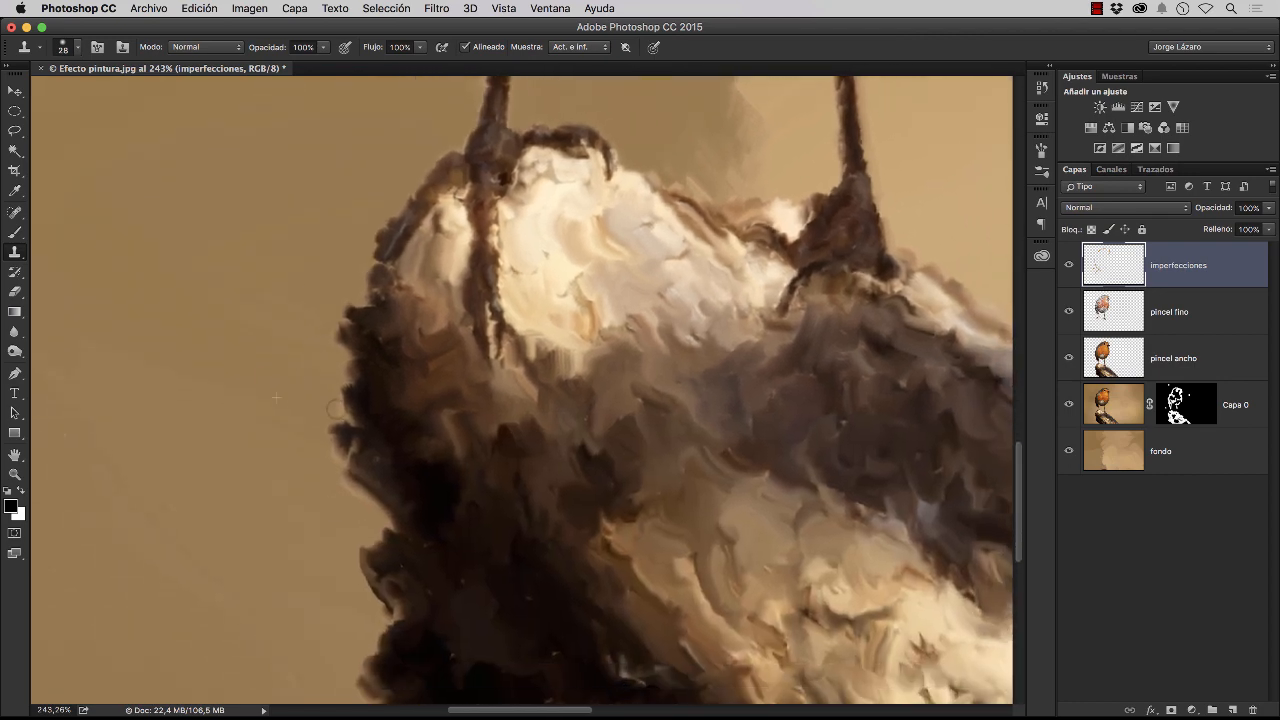
pyautogui.moveTo(336, 408); pyautogui.dragTo(316, 433)
pyautogui.moveTo(375, 522); pyautogui.dragTo(347, 480)
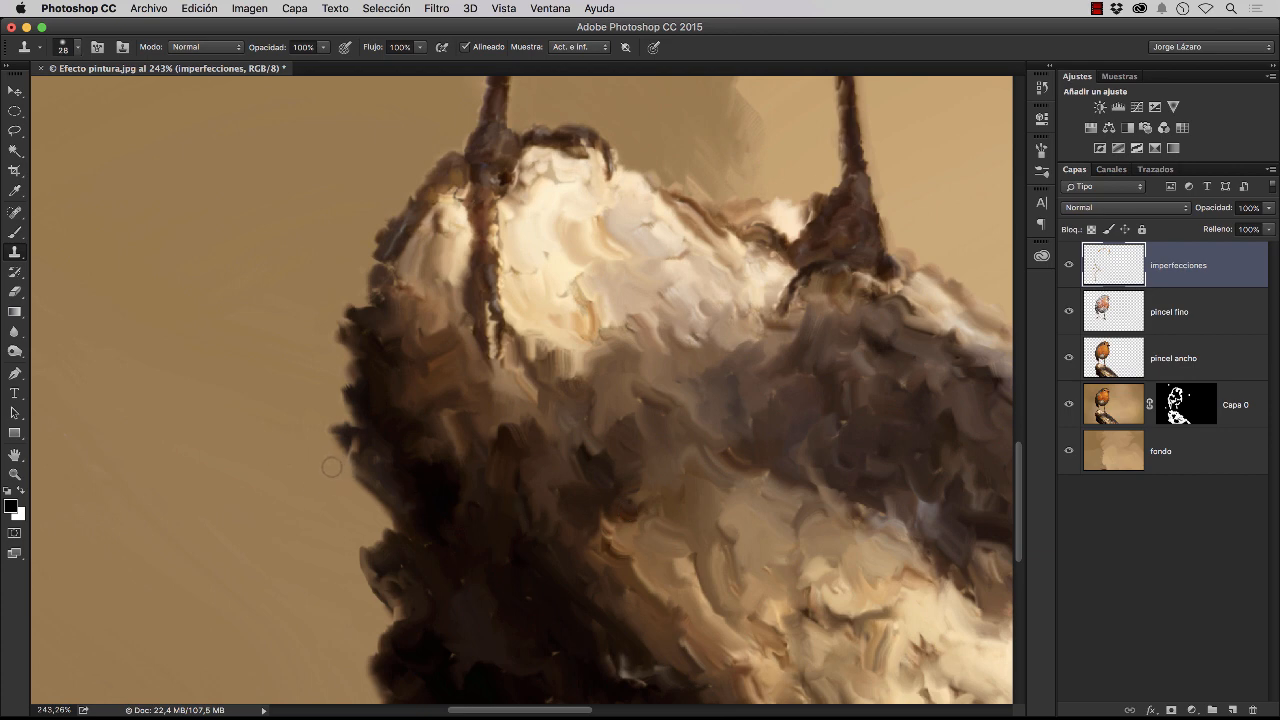
# Clone out the light speck in the lower background and clean the log's sloping edge down to the canvas border
pyautogui.moveTo(811, 471); pyautogui.dragTo(334, 466)
pyautogui.moveTo(452, 473)
pyautogui.mouseDown()
pyautogui.moveTo(483, 431)
pyautogui.moveTo(491, 331)
pyautogui.moveTo(454, 240)
pyautogui.moveTo(403, 183)
pyautogui.mouseUp()
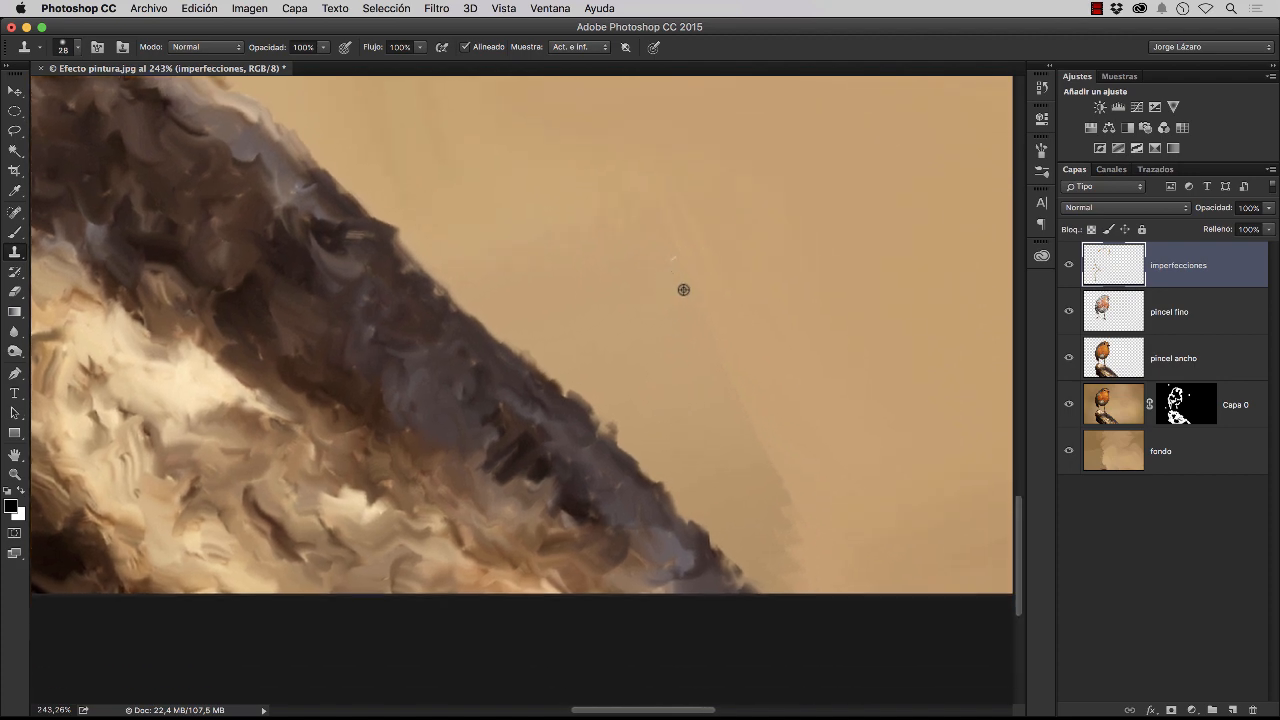
pyautogui.moveTo(680, 286); pyautogui.dragTo(671, 260)
pyautogui.keyDown('alt'); pyautogui.click(634, 421); pyautogui.keyUp('alt')
pyautogui.moveTo(617, 409)
pyautogui.mouseDown()
pyautogui.moveTo(615, 426)
pyautogui.moveTo(580, 388)
pyautogui.mouseUp()
pyautogui.keyDown('alt'); pyautogui.click(709, 487); pyautogui.keyUp('alt')
pyautogui.moveTo(744, 561)
pyautogui.mouseDown()
pyautogui.moveTo(727, 569)
pyautogui.moveTo(763, 585)
pyautogui.mouseUp()
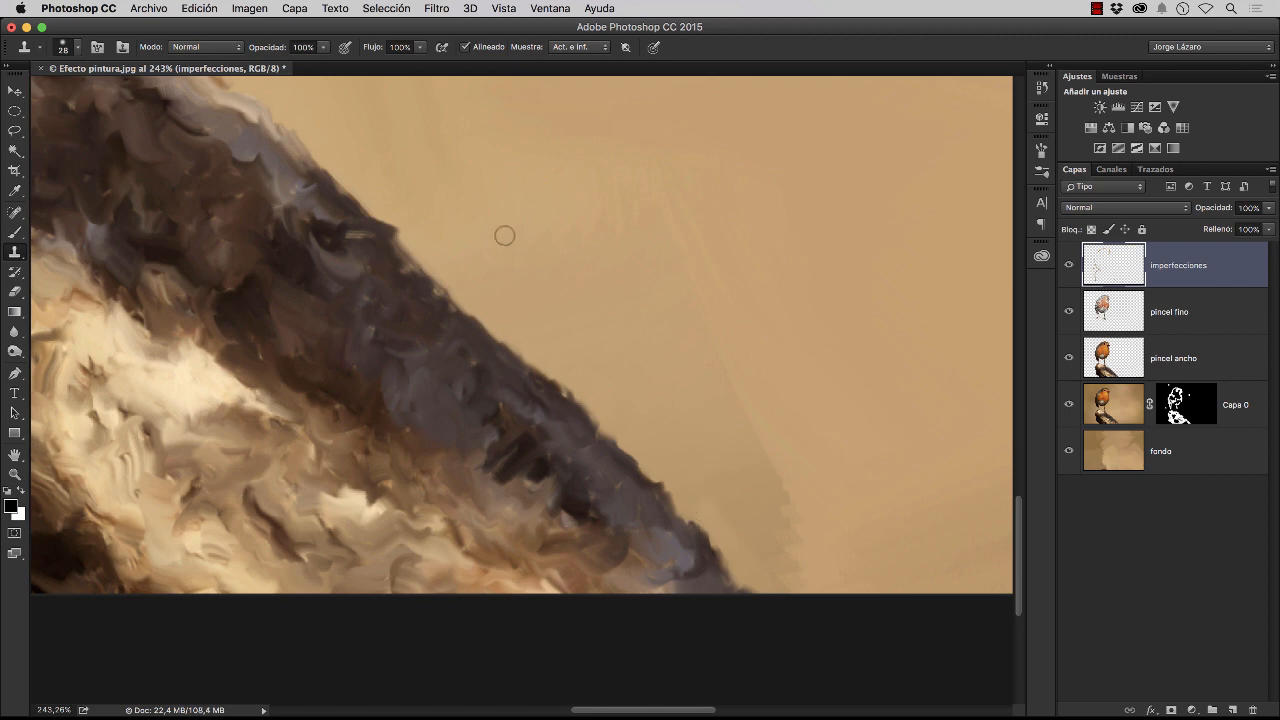
# Clone background over the brownish smears along the log's upper edge beside the bird's right-hand foot
pyautogui.moveTo(532, 262); pyautogui.dragTo(686, 494)
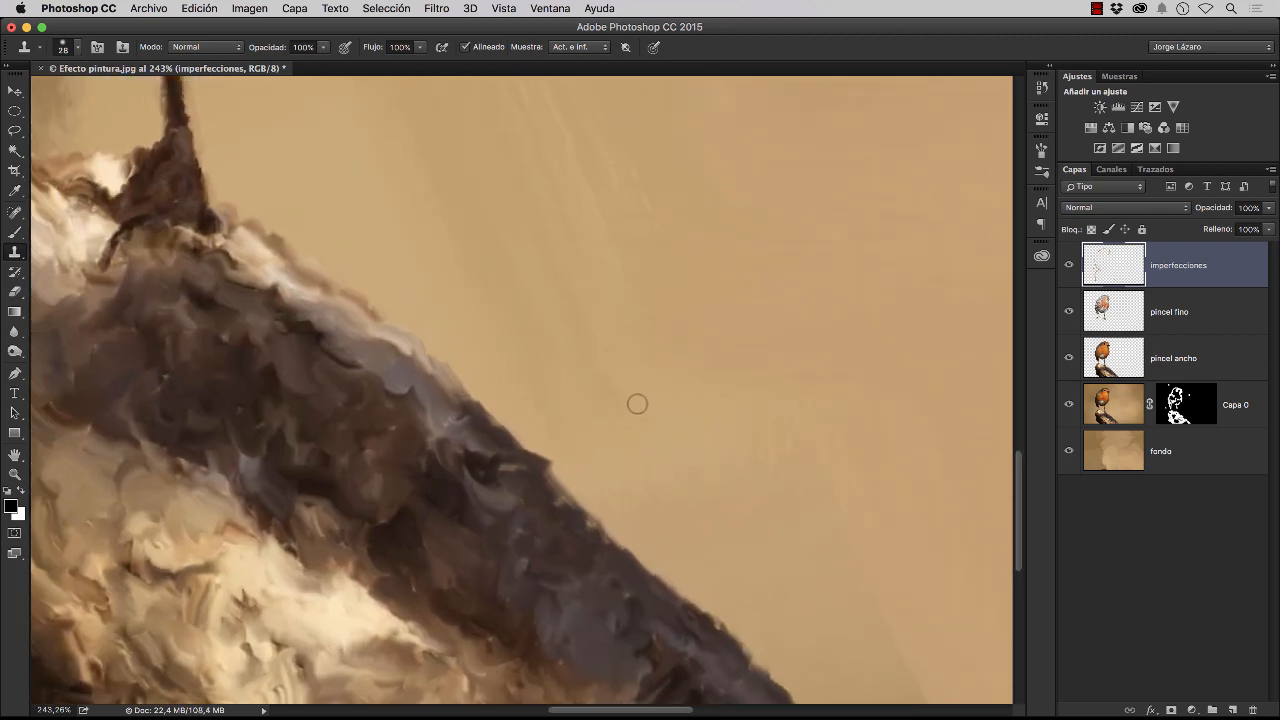
pyautogui.moveTo(609, 386); pyautogui.dragTo(690, 427)
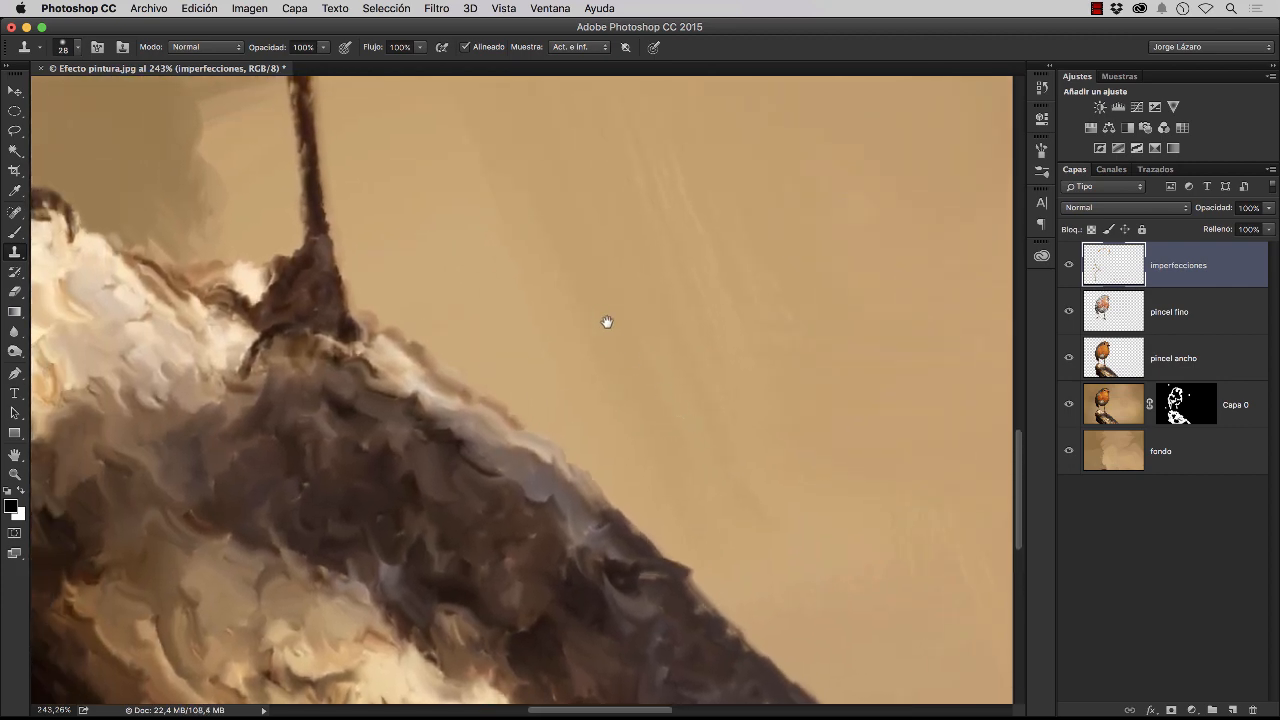
pyautogui.moveTo(606, 323); pyautogui.dragTo(716, 434)
pyautogui.moveTo(640, 311); pyautogui.dragTo(675, 367)
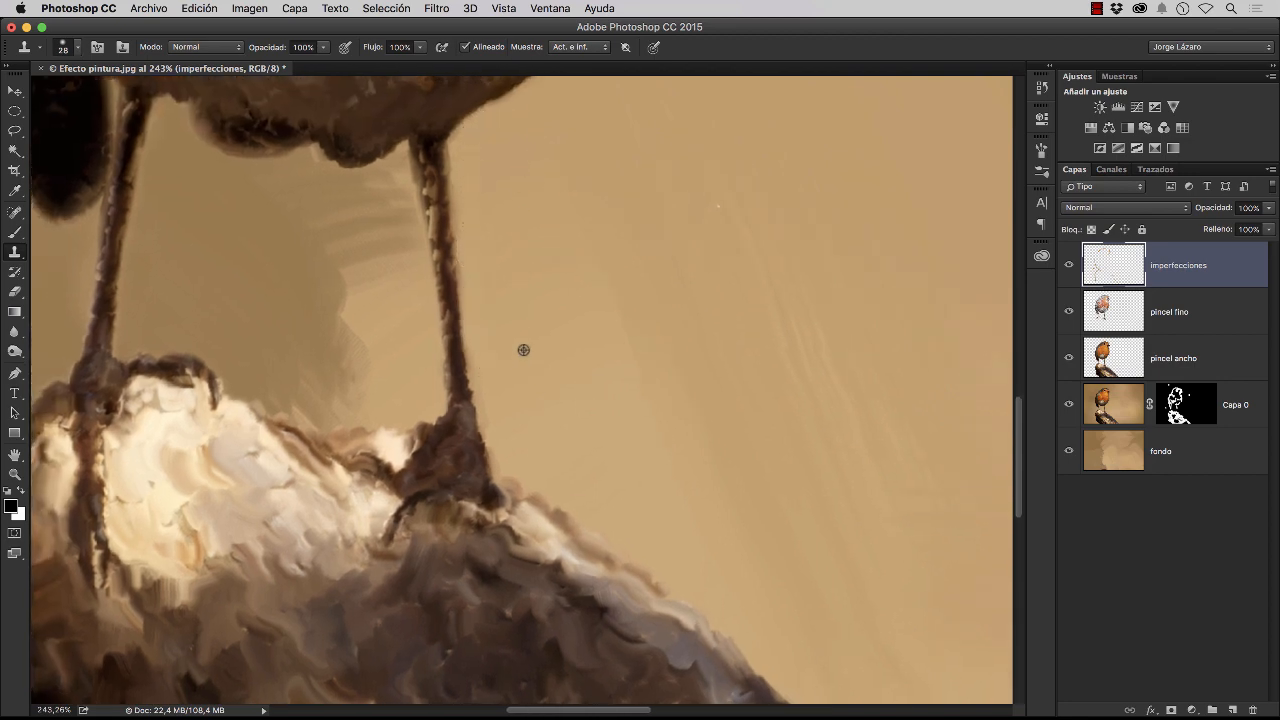
pyautogui.keyDown('alt'); pyautogui.click(599, 481); pyautogui.keyUp('alt')
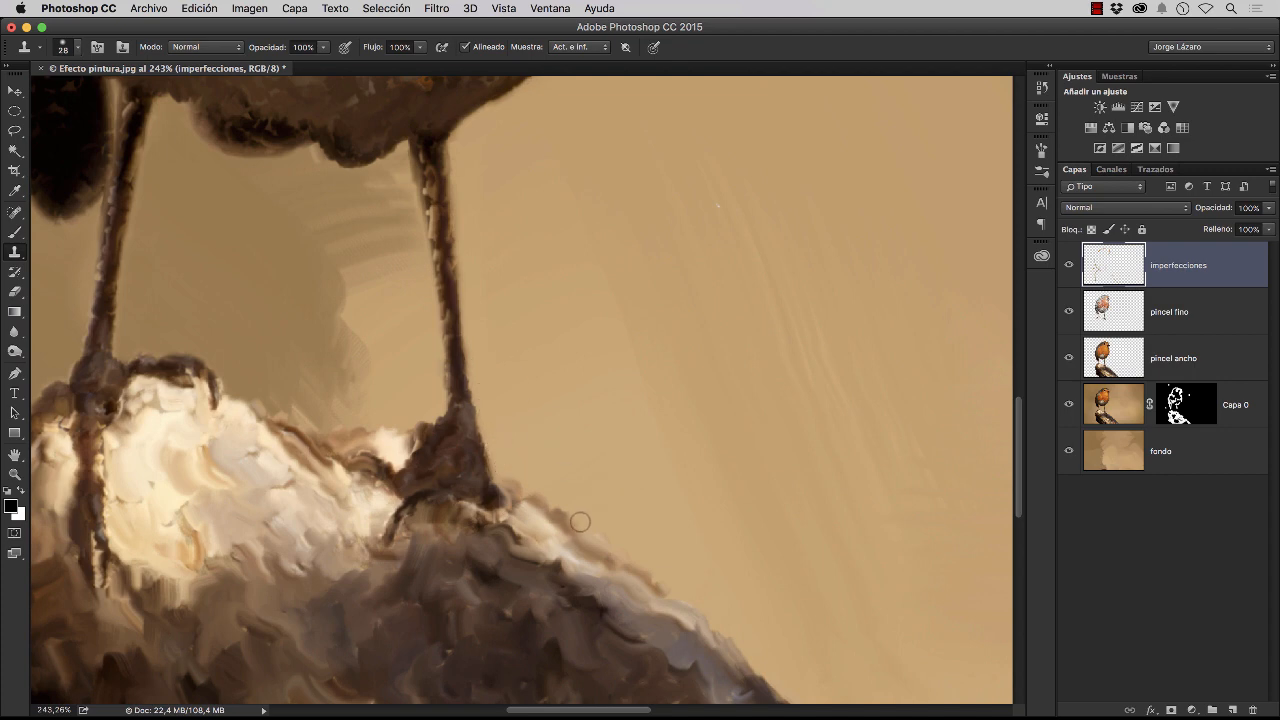
pyautogui.moveTo(581, 523); pyautogui.dragTo(711, 611)
pyautogui.moveTo(518, 480); pyautogui.dragTo(567, 515)
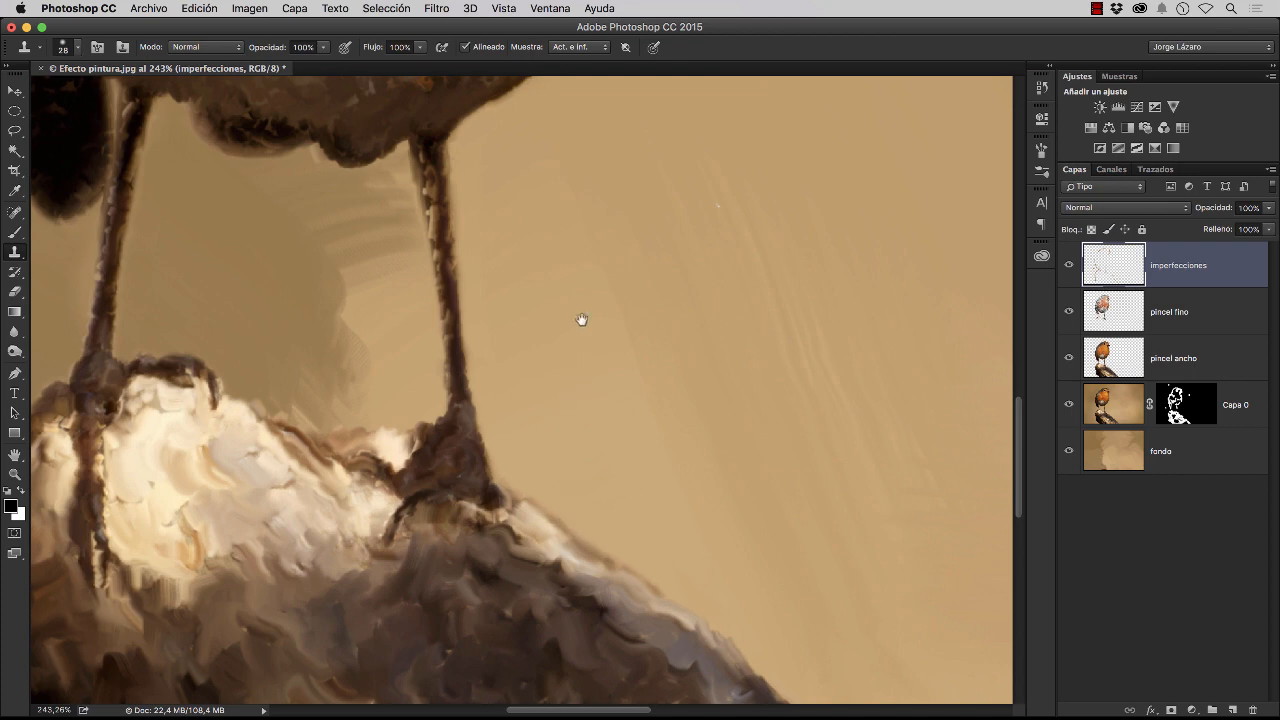
# Clean the belly's lower right contour and the wing tip beside the breast with cloned background
pyautogui.moveTo(580, 317); pyautogui.dragTo(591, 509)
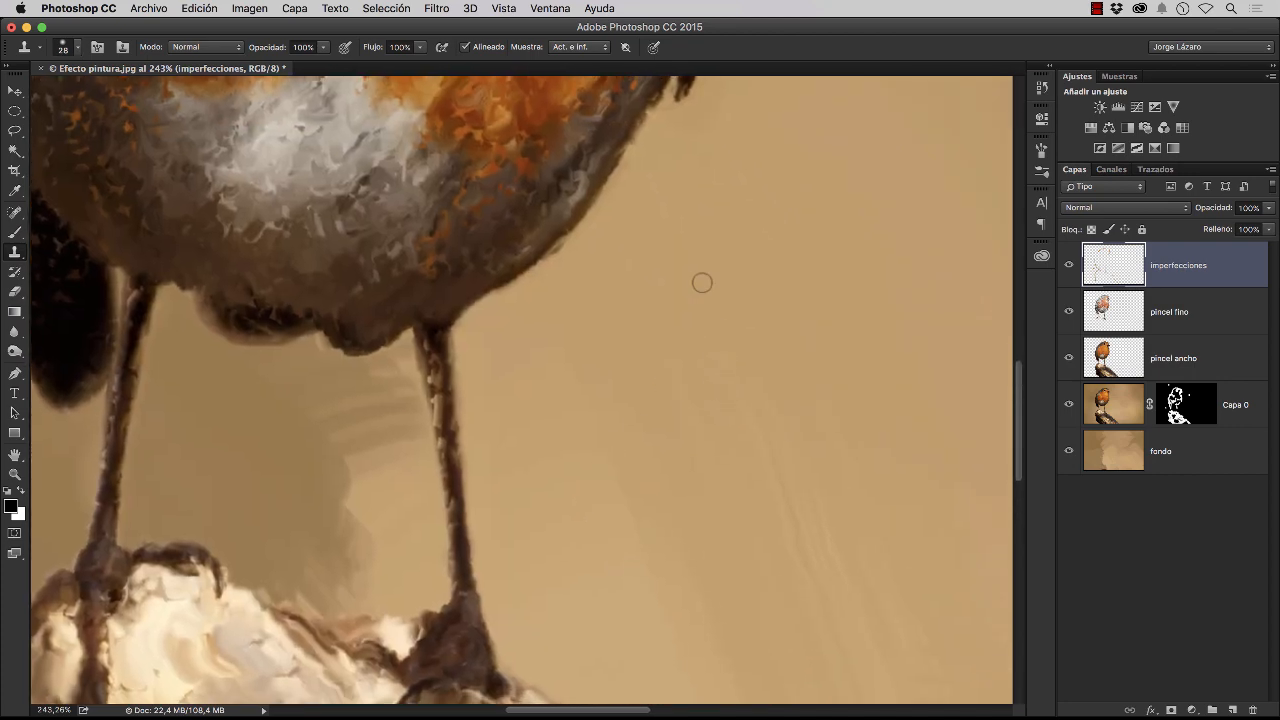
pyautogui.scroll(10, 700, 280)
pyautogui.keyDown('alt'); pyautogui.click(607, 371); pyautogui.keyUp('alt')
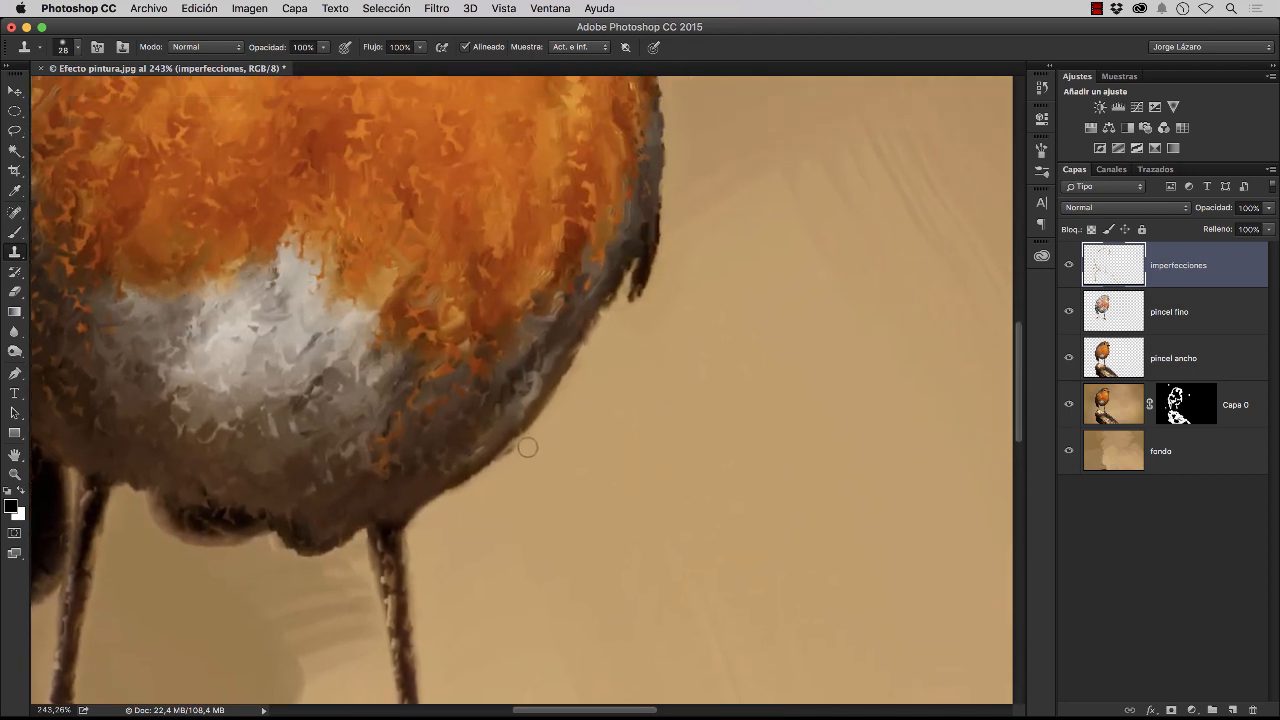
pyautogui.moveTo(526, 447); pyautogui.dragTo(507, 463)
pyautogui.keyDown('alt'); pyautogui.click(689, 306); pyautogui.keyUp('alt')
pyautogui.moveTo(674, 249)
pyautogui.mouseDown()
pyautogui.moveTo(673, 212)
pyautogui.moveTo(647, 303)
pyautogui.mouseUp()
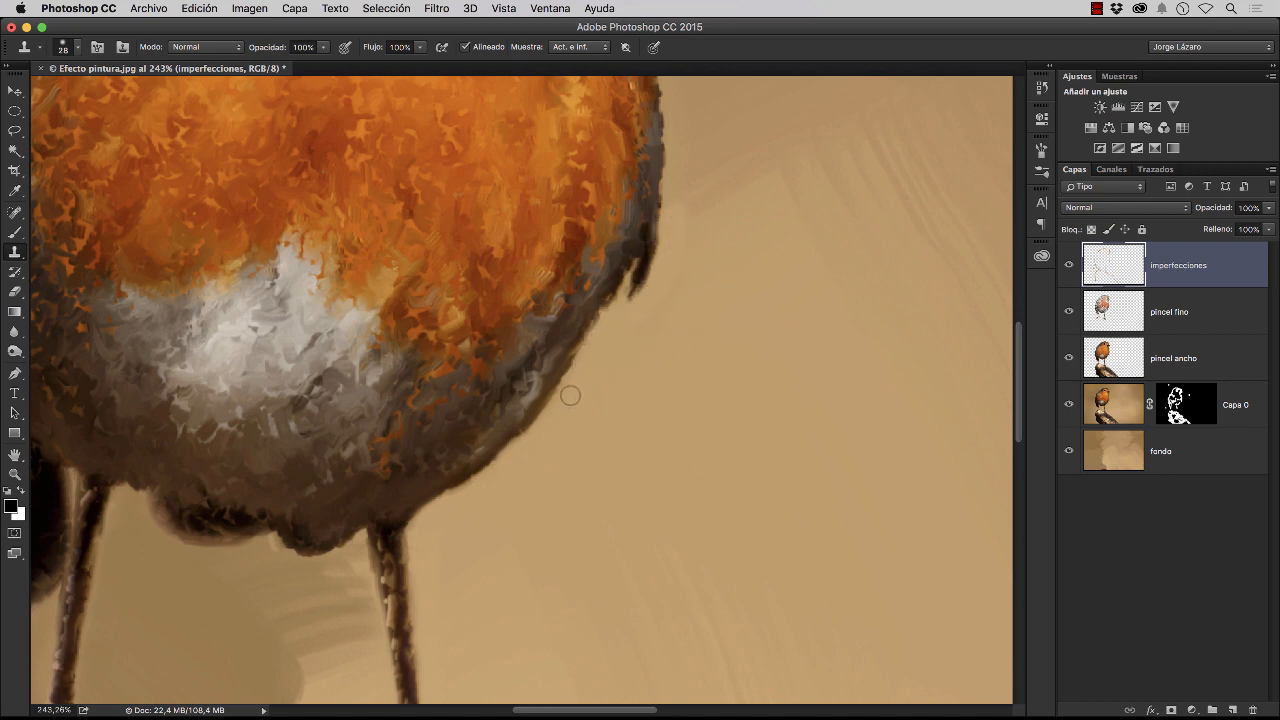
# Clone background over the fringe between the forehead feathers and the beak, then fit the whole image in view
pyautogui.moveTo(714, 306)
pyautogui.mouseDown()
pyautogui.moveTo(680, 451)
pyautogui.moveTo(716, 437)
pyautogui.moveTo(722, 452)
pyautogui.mouseUp()
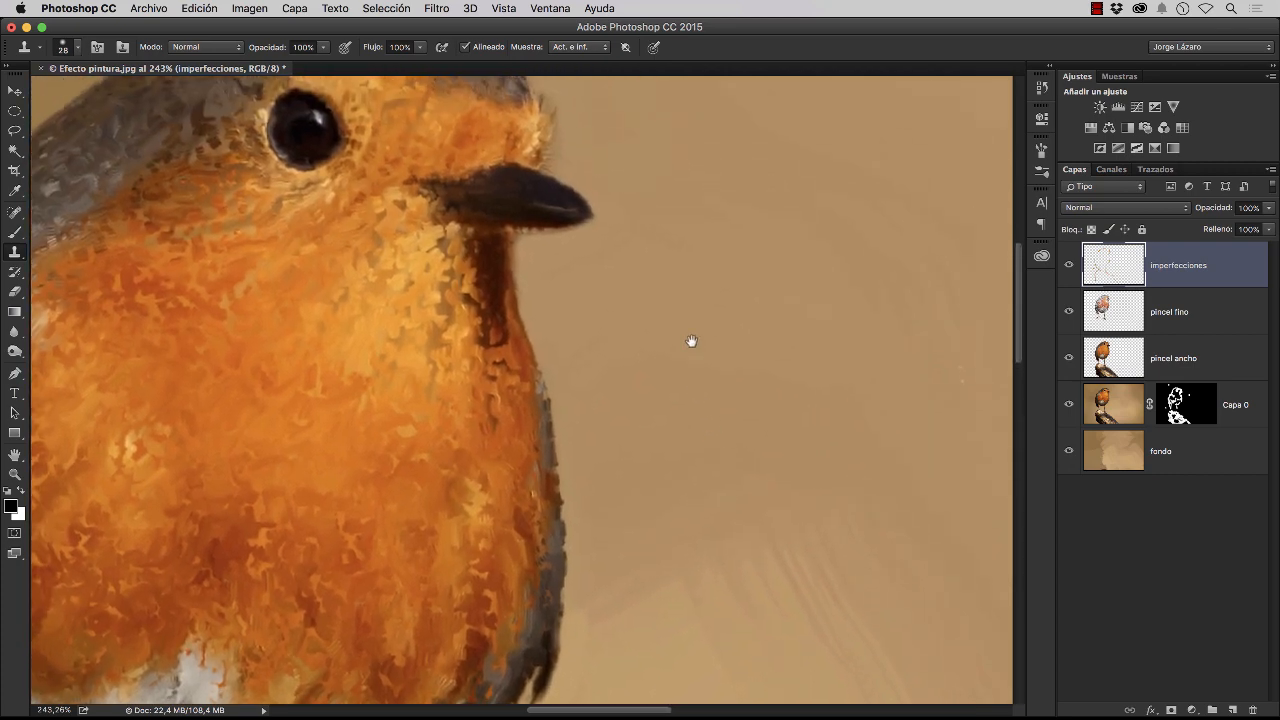
pyautogui.moveTo(664, 298); pyautogui.dragTo(776, 458)
pyautogui.keyDown('alt'); pyautogui.click(760, 321); pyautogui.keyUp('alt')
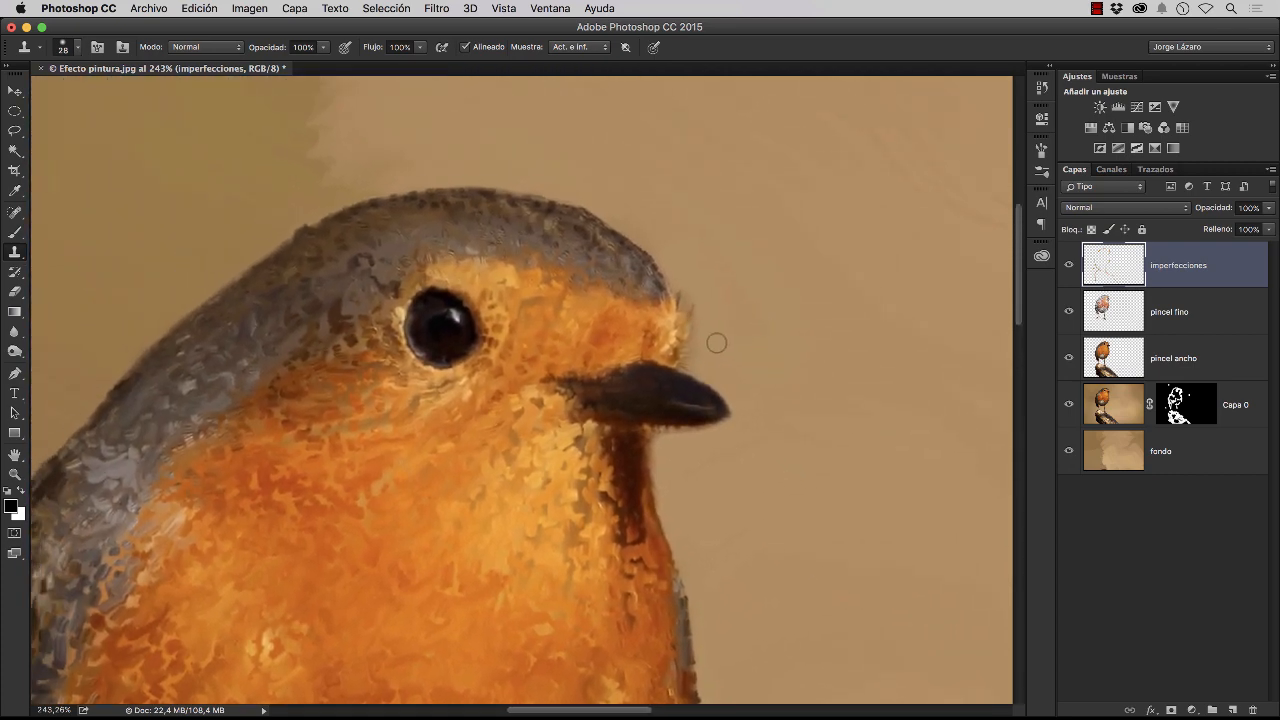
pyautogui.moveTo(712, 352); pyautogui.dragTo(703, 357)
pyautogui.press('super+0')
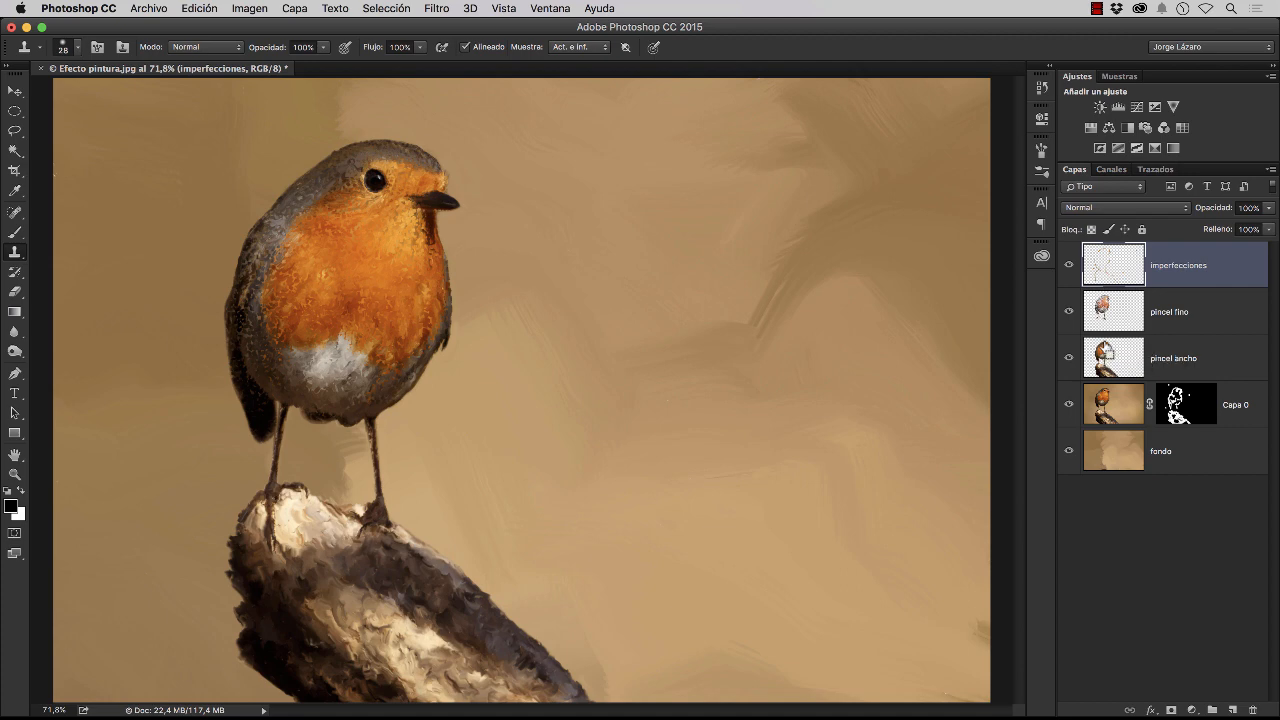
# Stamp all visible layers into a new top layer and name it relieve
pyautogui.press('super+alt+shift+e')
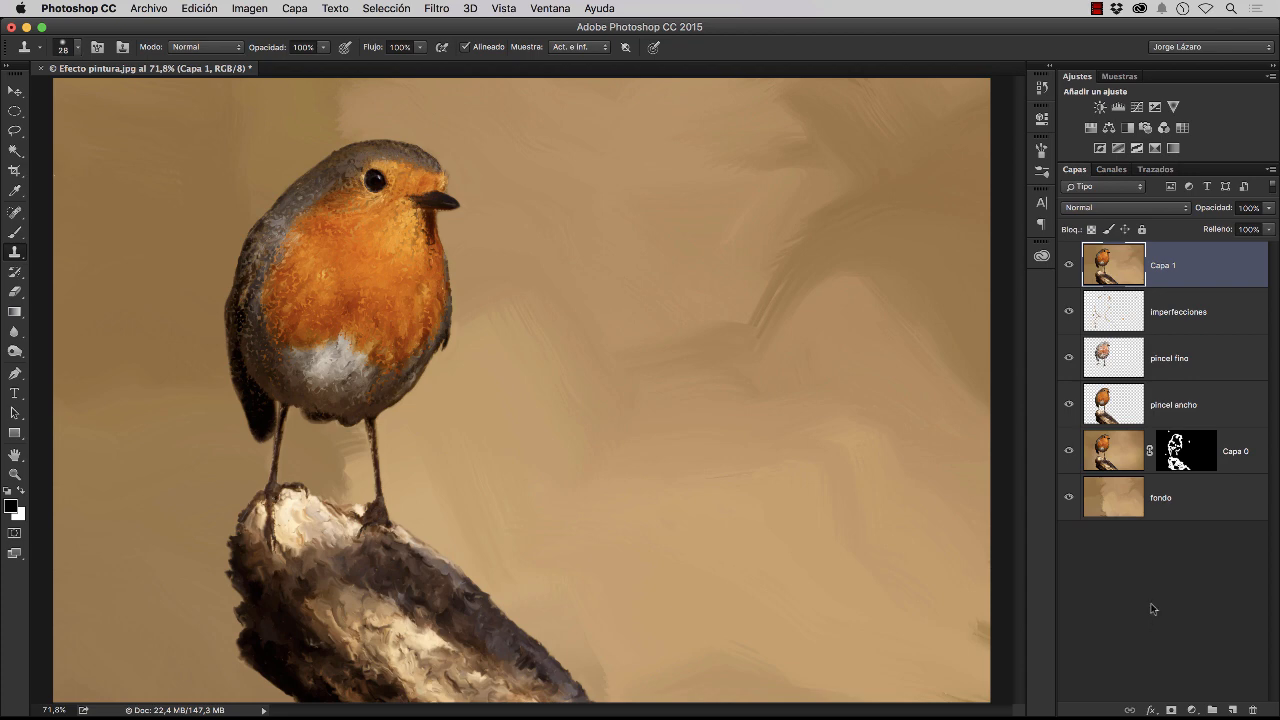
pyautogui.doubleClick(1170, 267)
pyautogui.write('m')
pyautogui.write('elieve')
pyautogui.press('Return')
# Desaturate the relieve layer to greyscale
pyautogui.click(257, 10)
pyautogui.moveTo(266, 51)
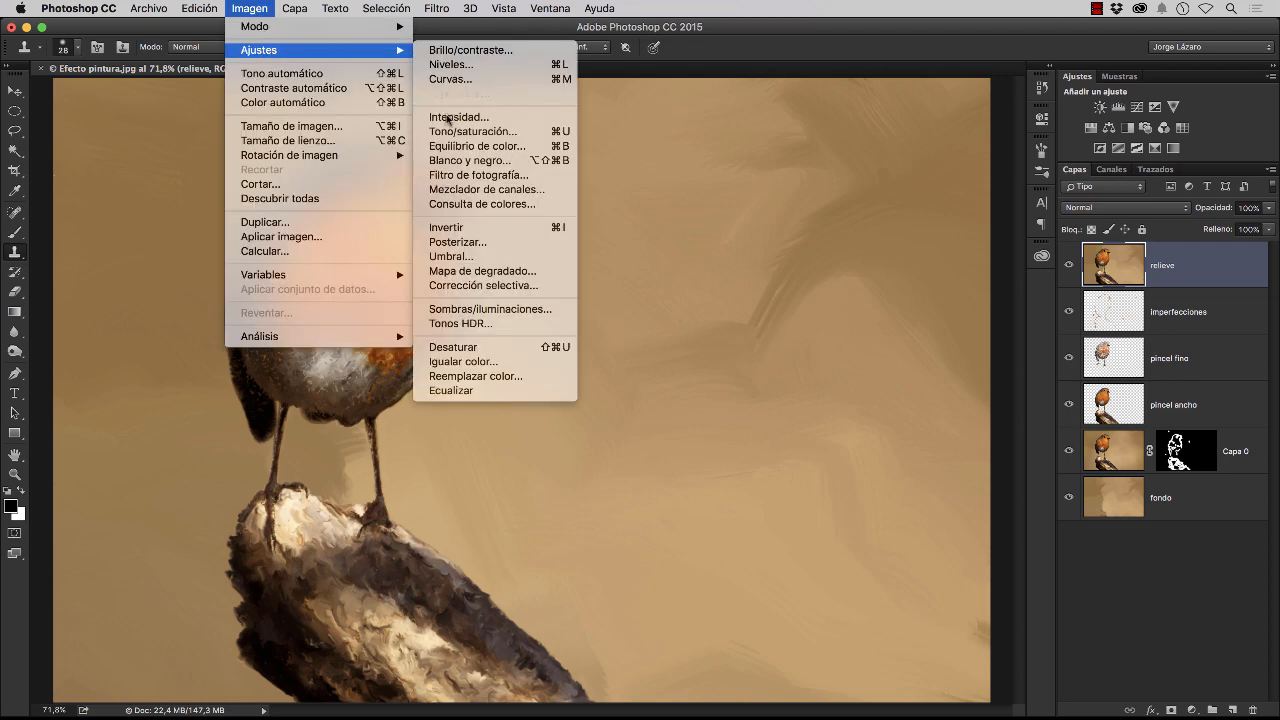
pyautogui.click(443, 350)
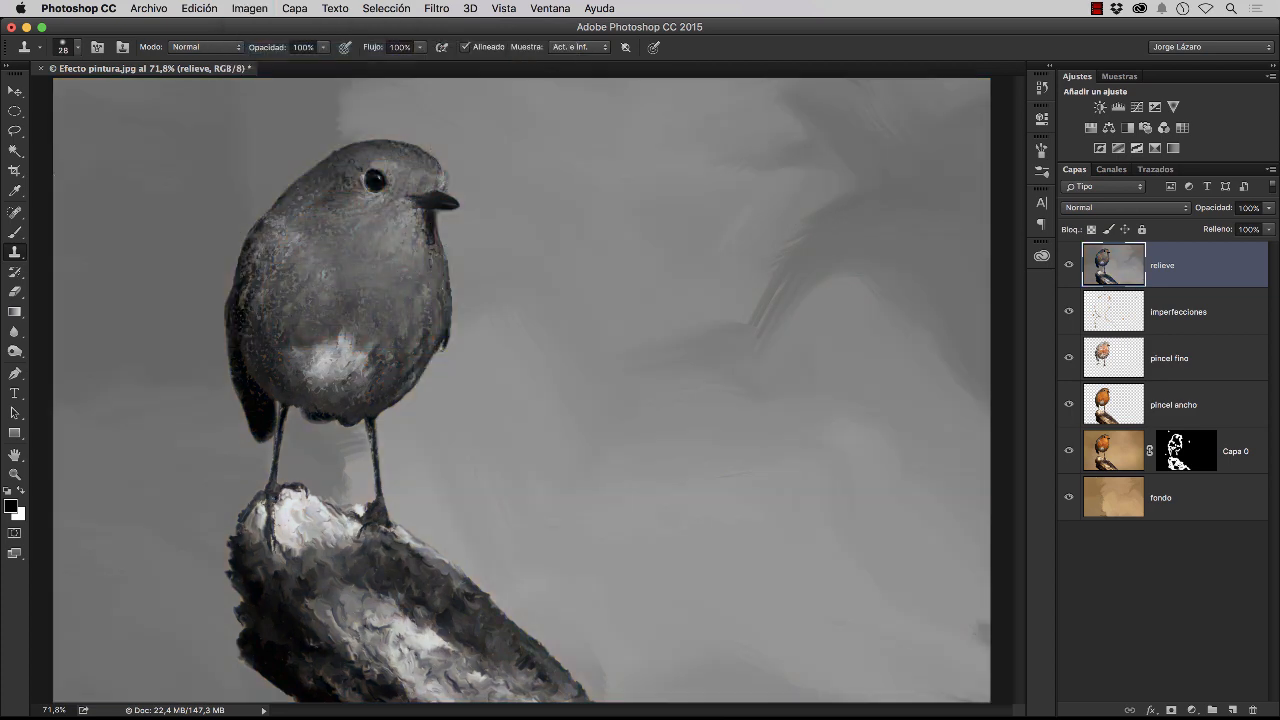
# Convert the relieve layer into a smart object for smart filters
pyautogui.click(438, 10)
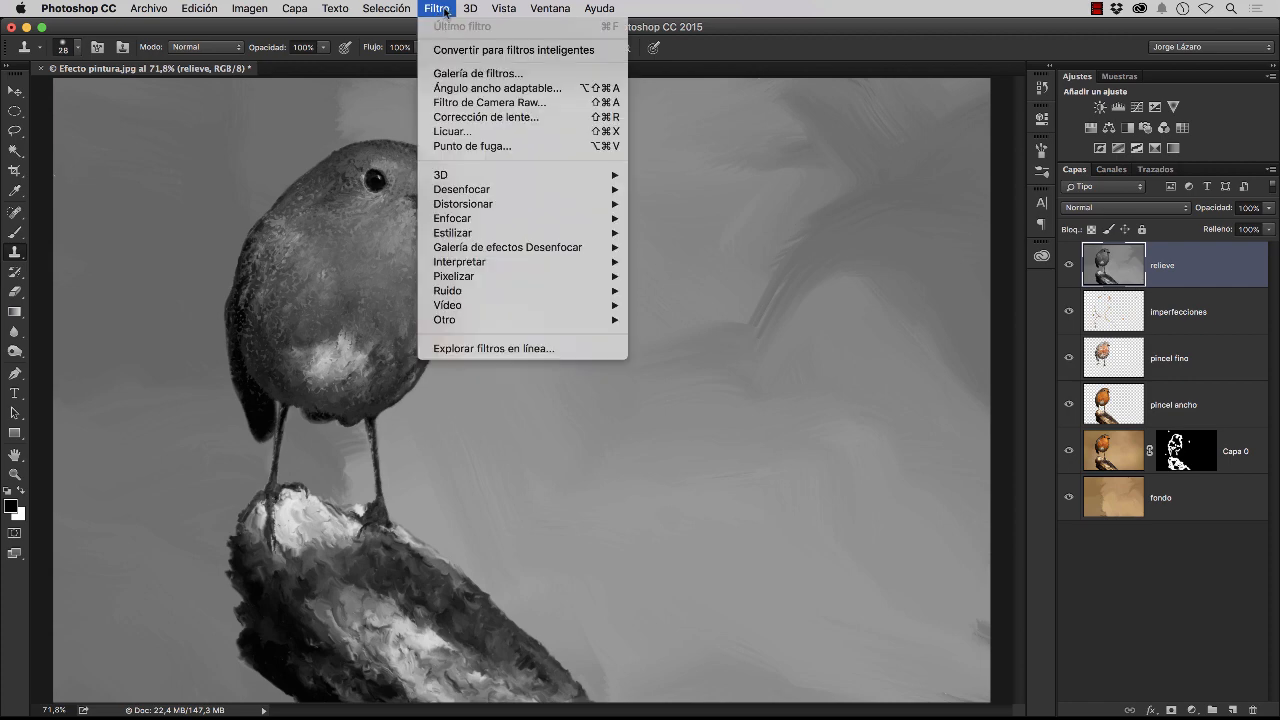
pyautogui.click(465, 51)
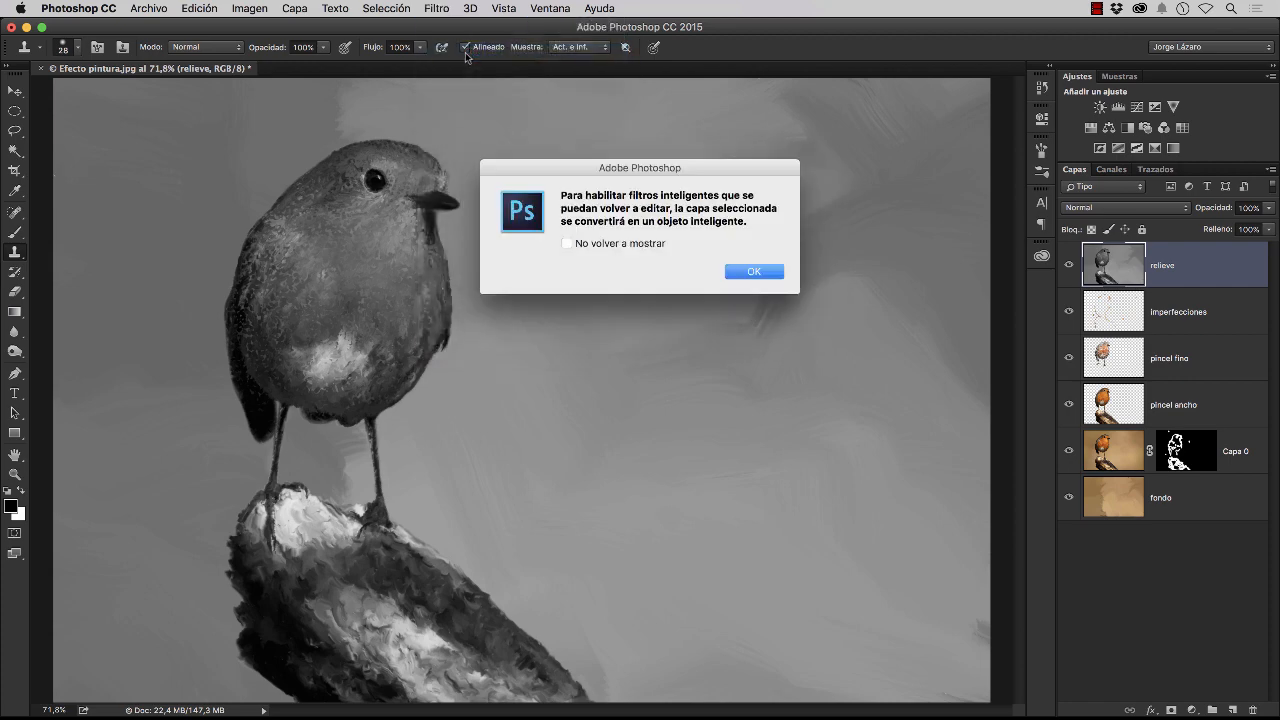
pyautogui.click(766, 274)
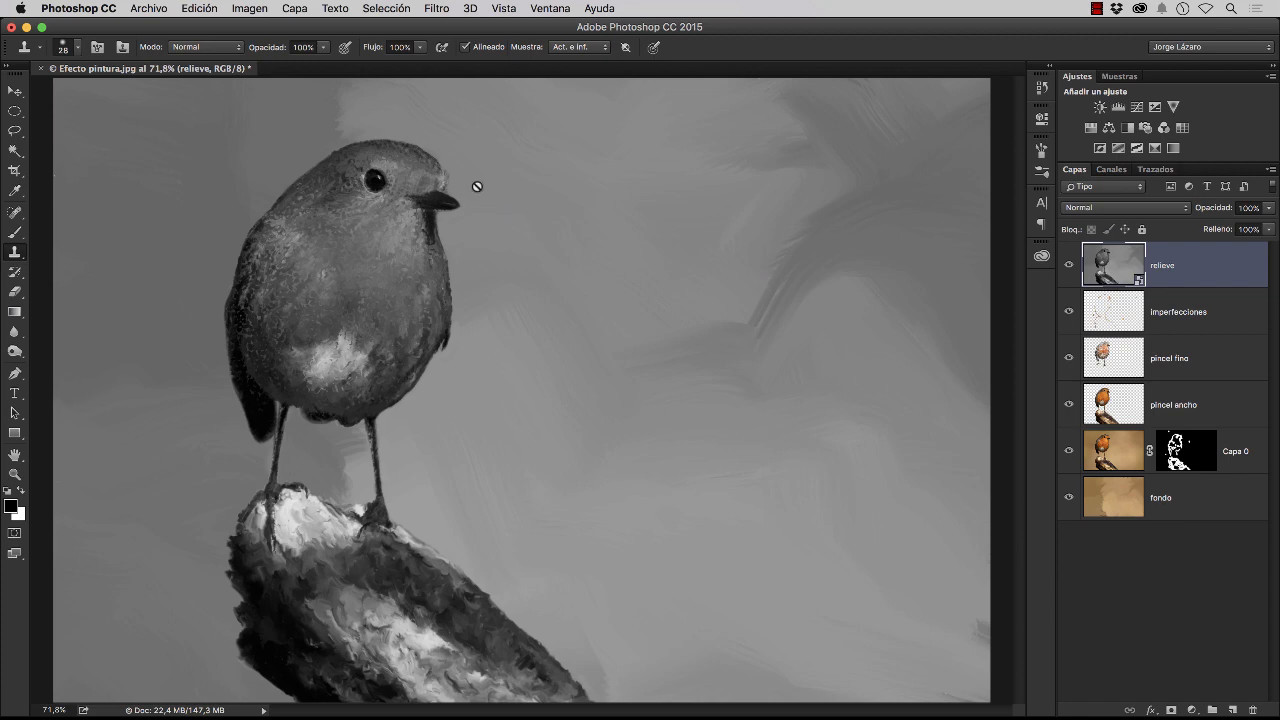
# Apply the Relieve filter to the relieve layer at 135°, height 5 pixels and amount 100%, and set its blend mode to Superponer
pyautogui.click(442, 13)
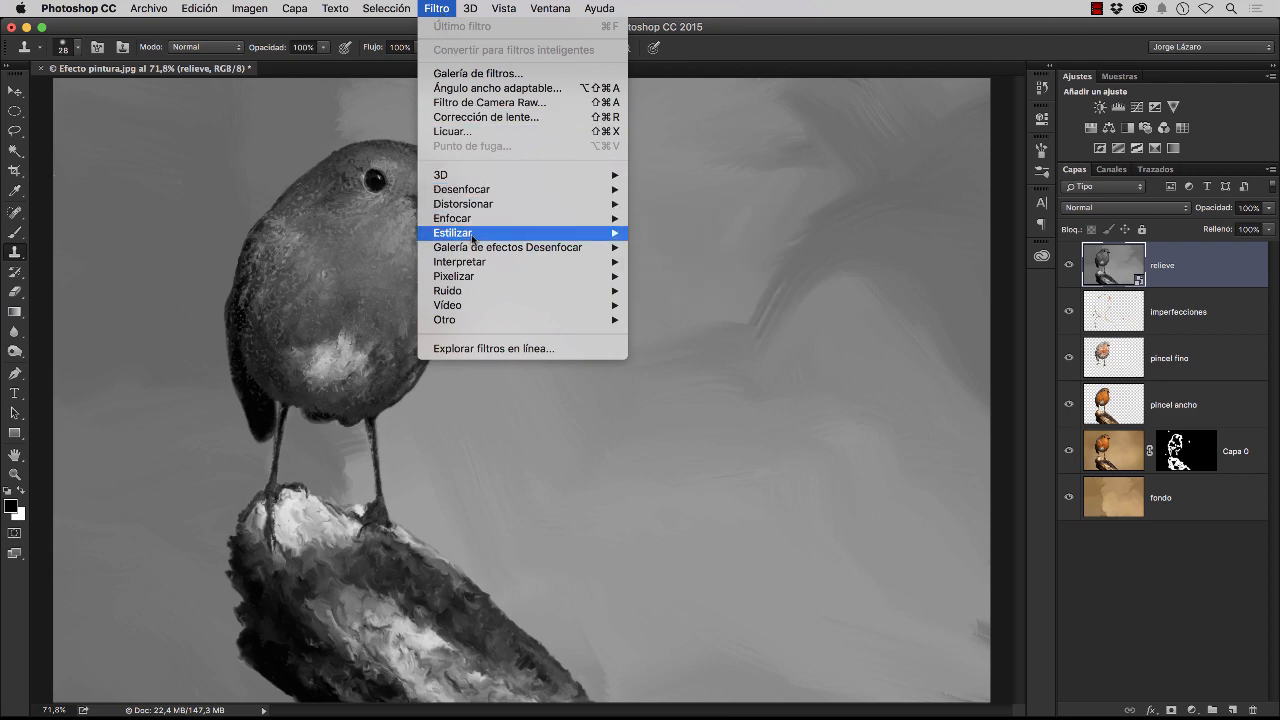
pyautogui.moveTo(471, 240)
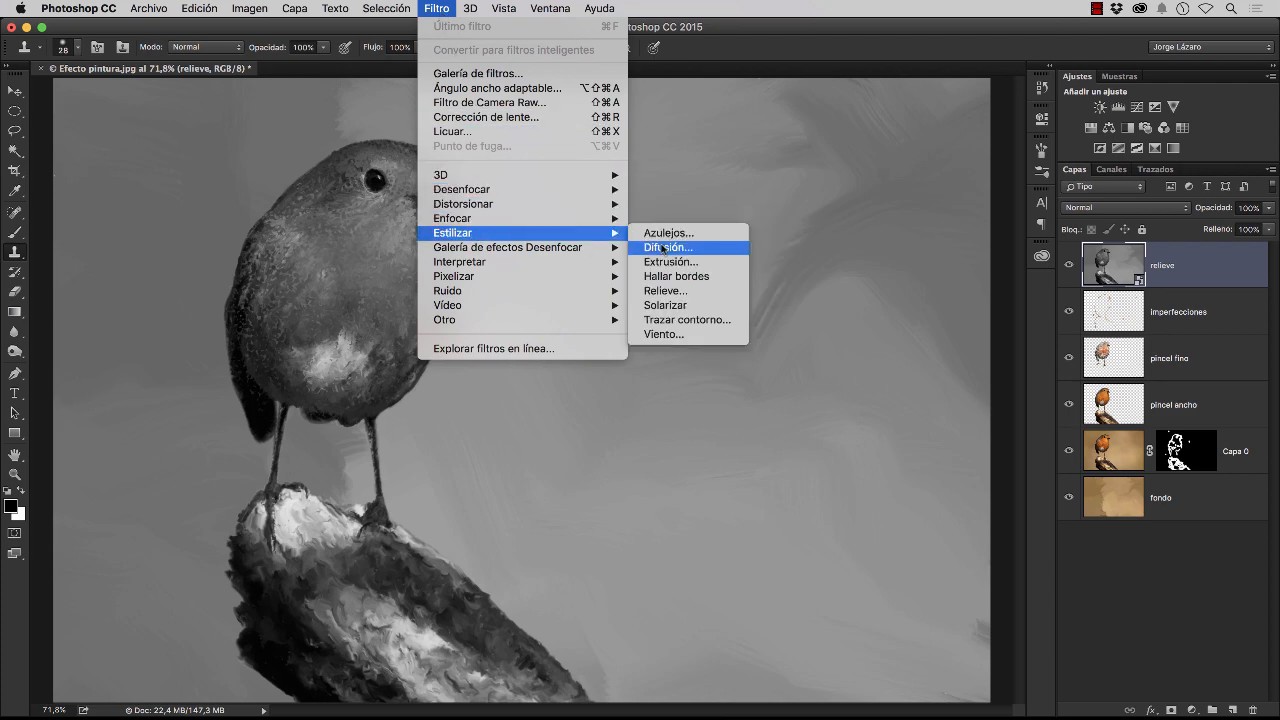
pyautogui.click(683, 294)
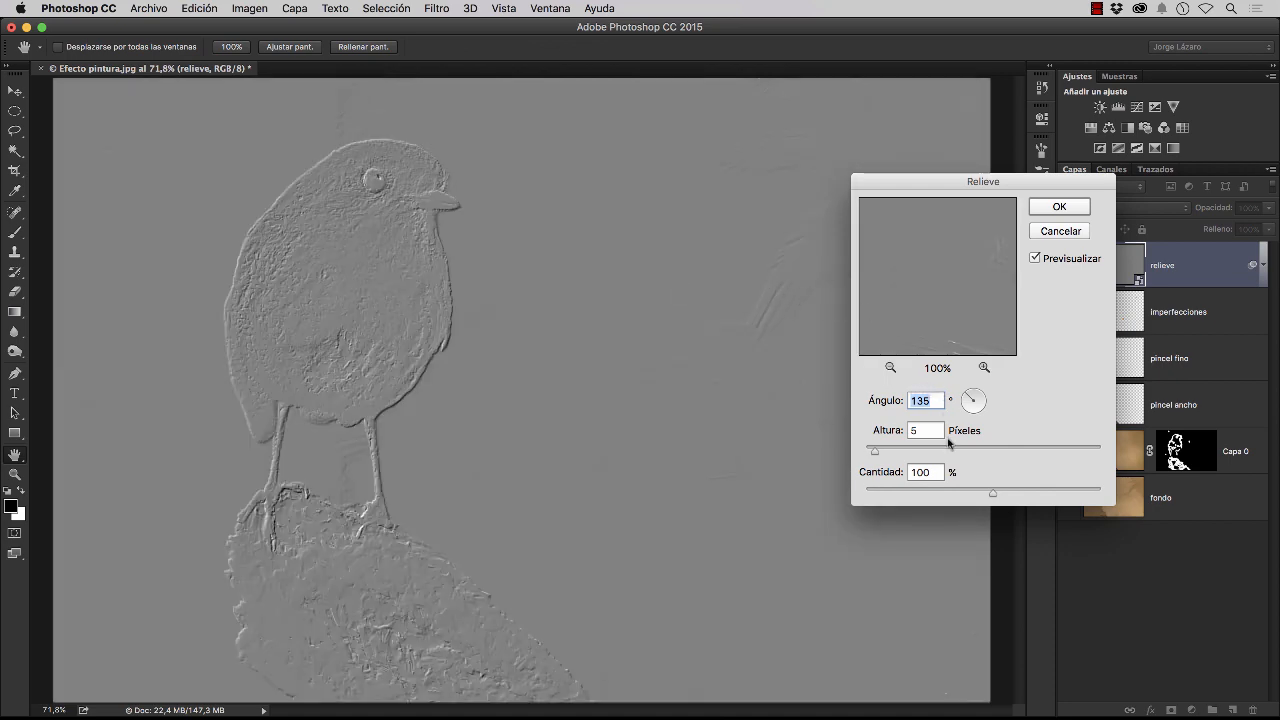
pyautogui.click(1052, 208)
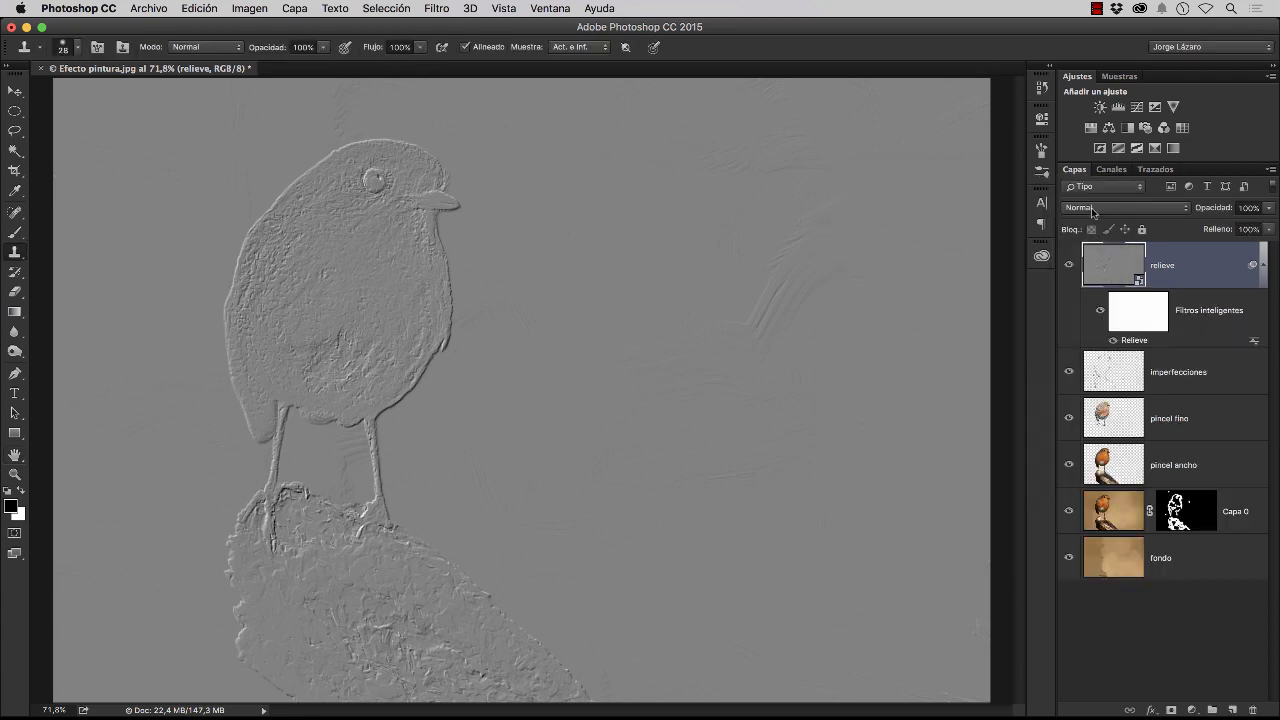
pyautogui.click(1093, 210)
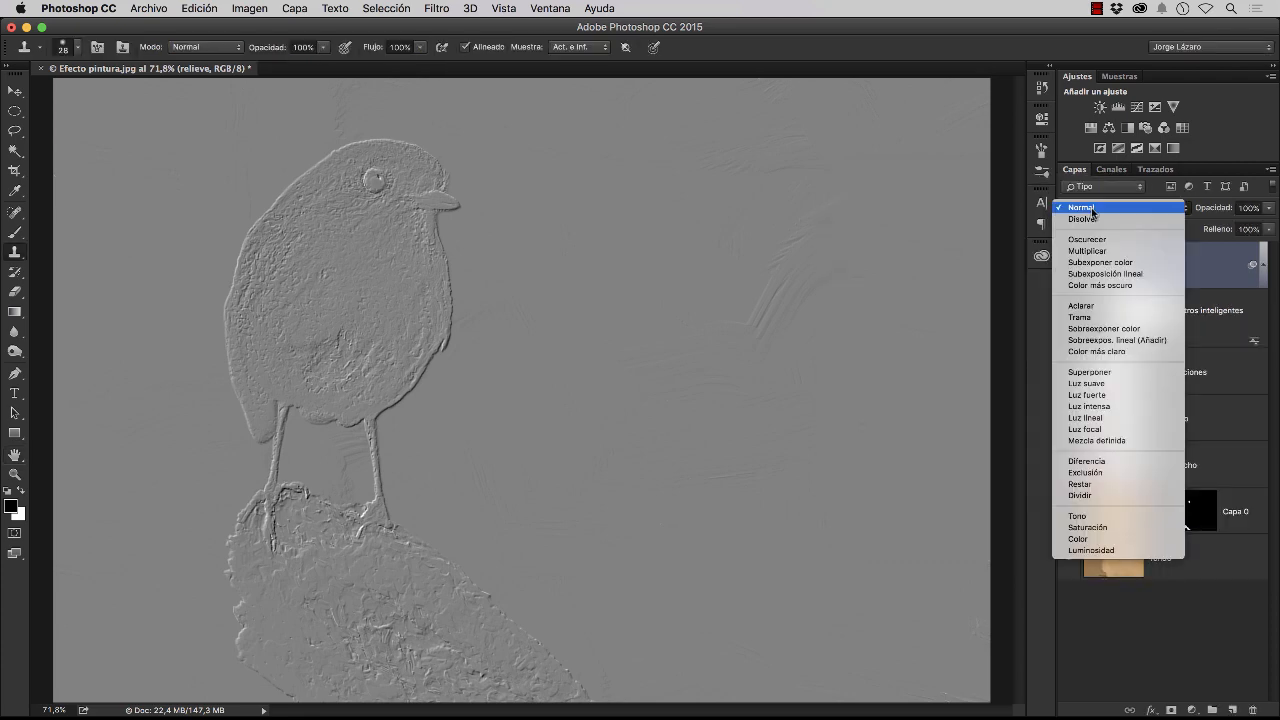
pyautogui.click(1089, 372)
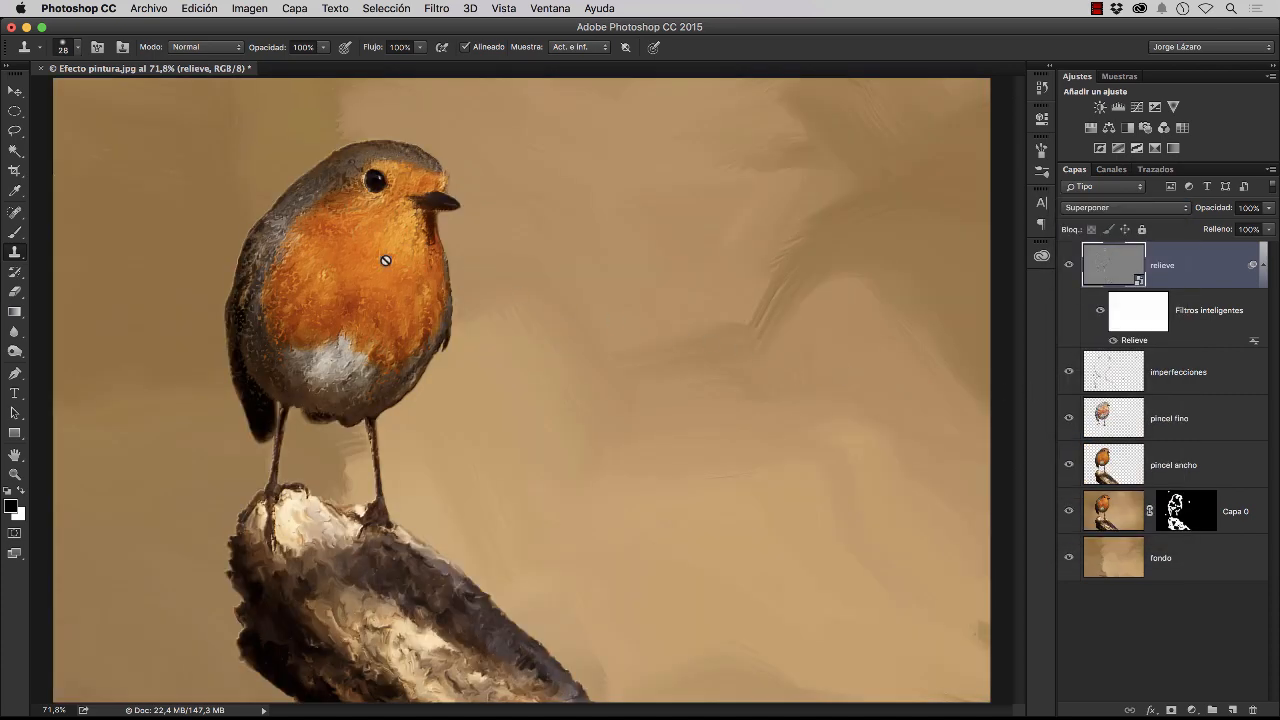
# Compare the bird's head up close with the relieve layer hidden and shown
pyautogui.press('z')
pyautogui.moveTo(435, 213); pyautogui.dragTo(517, 223)
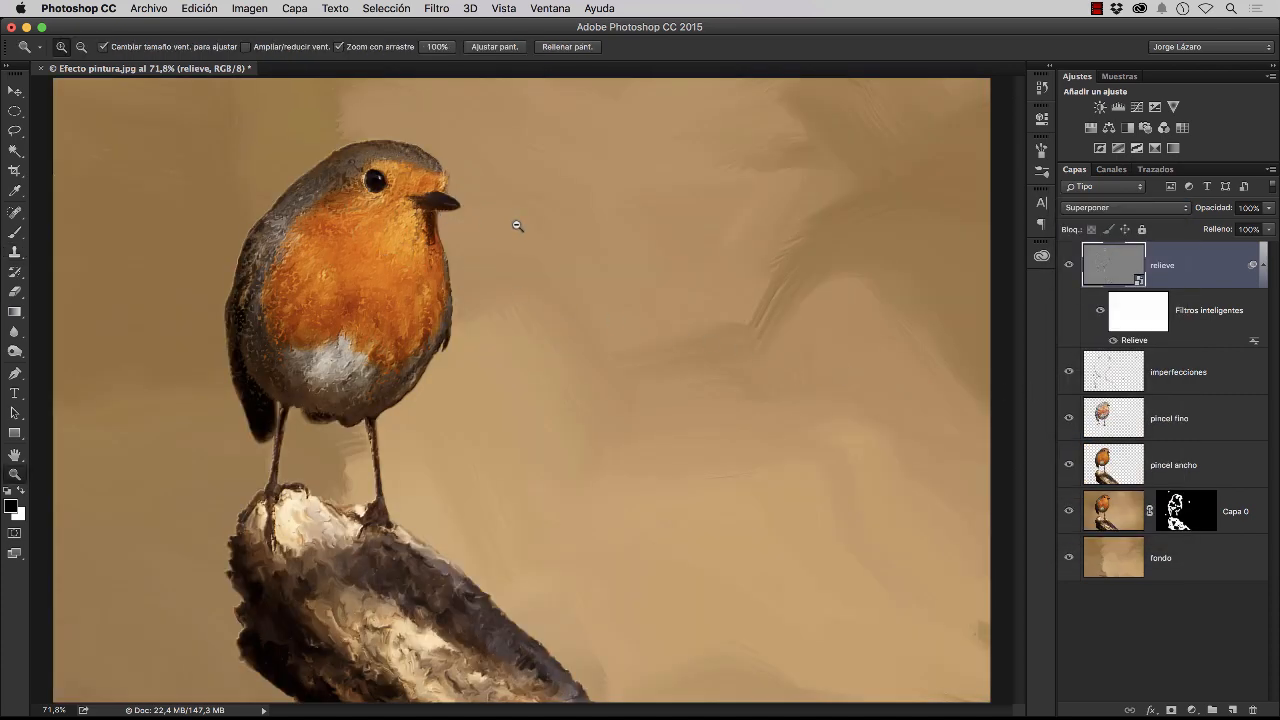
pyautogui.press('s')
pyautogui.moveTo(368, 215); pyautogui.dragTo(484, 360)
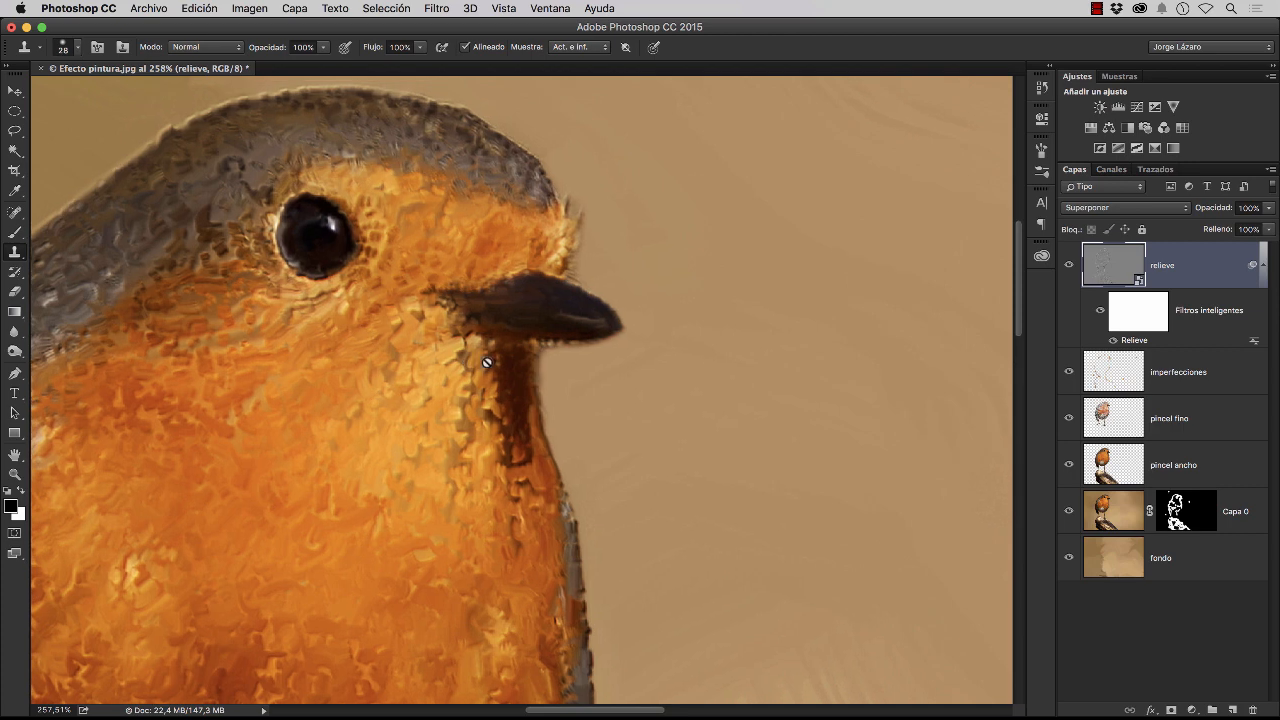
pyautogui.click(1069, 267)
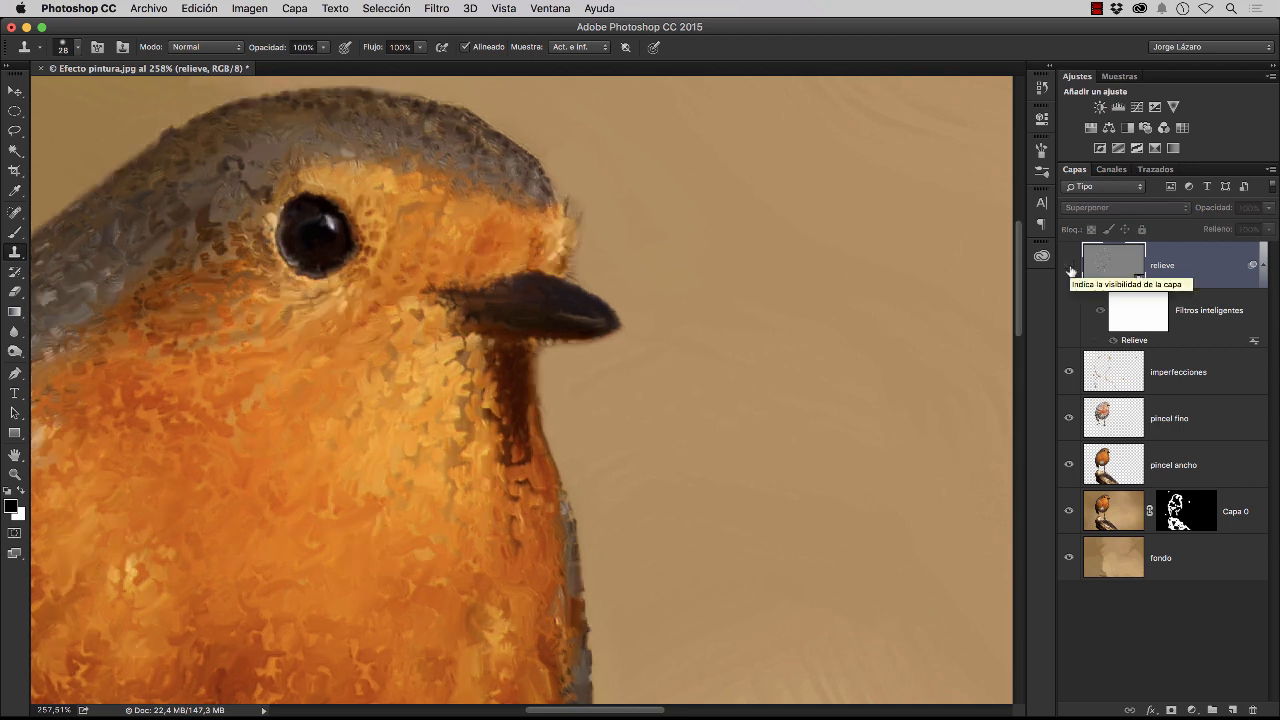
pyautogui.click(1069, 267)
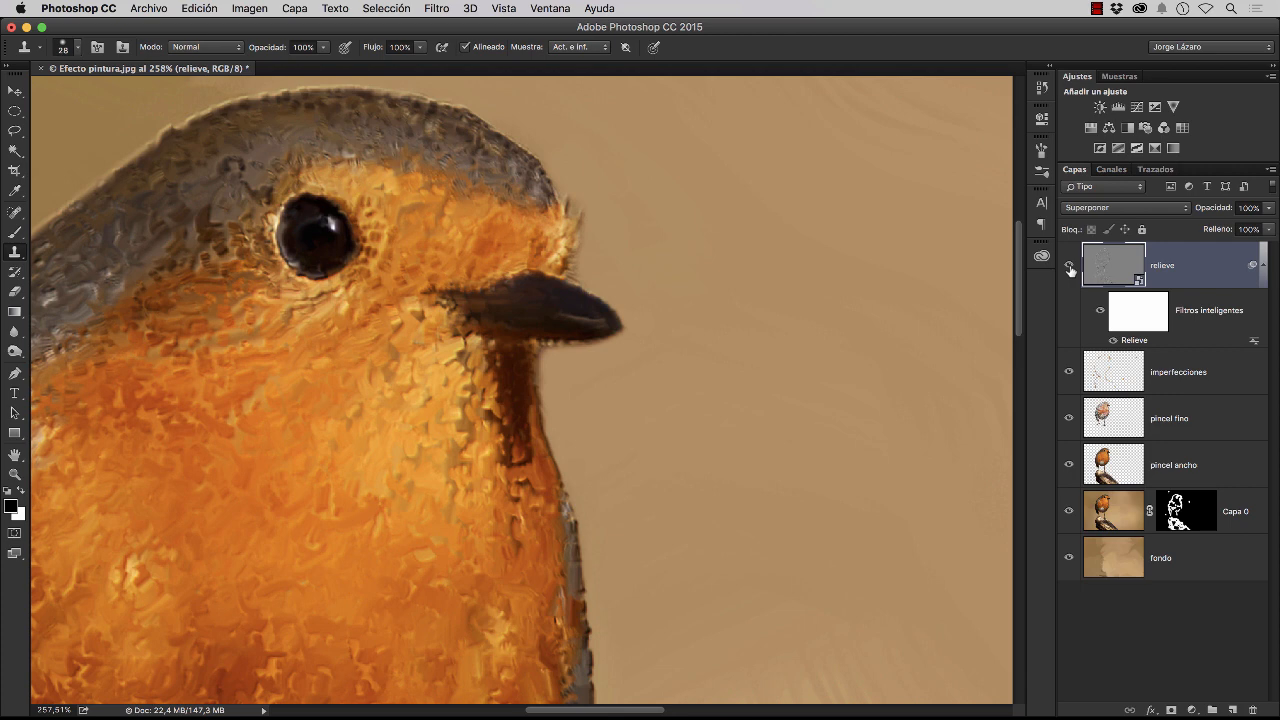
pyautogui.click(1069, 267)
pyautogui.click(1069, 267)
# Examine the relief texture over the belly, legs, breast and head at close range
pyautogui.press('space')
pyautogui.moveTo(391, 526); pyautogui.dragTo(662, 371)
pyautogui.moveTo(446, 585); pyautogui.dragTo(500, 368)
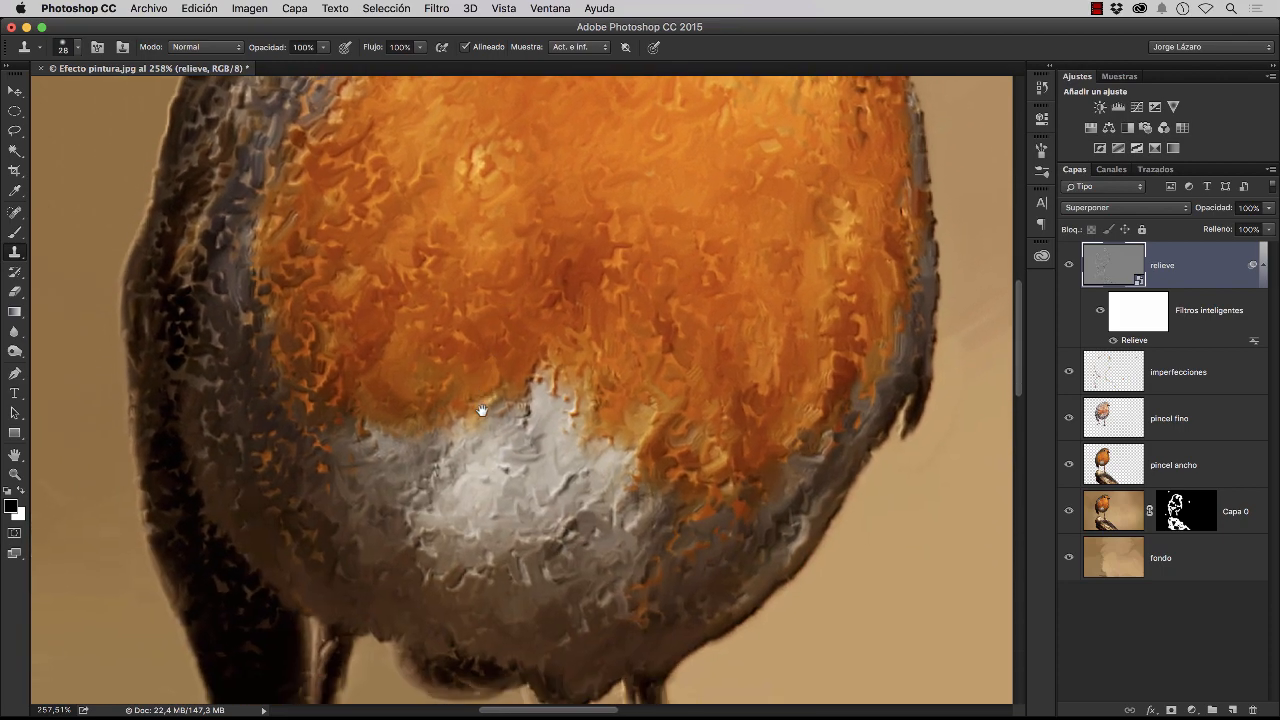
pyautogui.moveTo(446, 575); pyautogui.dragTo(456, 391)
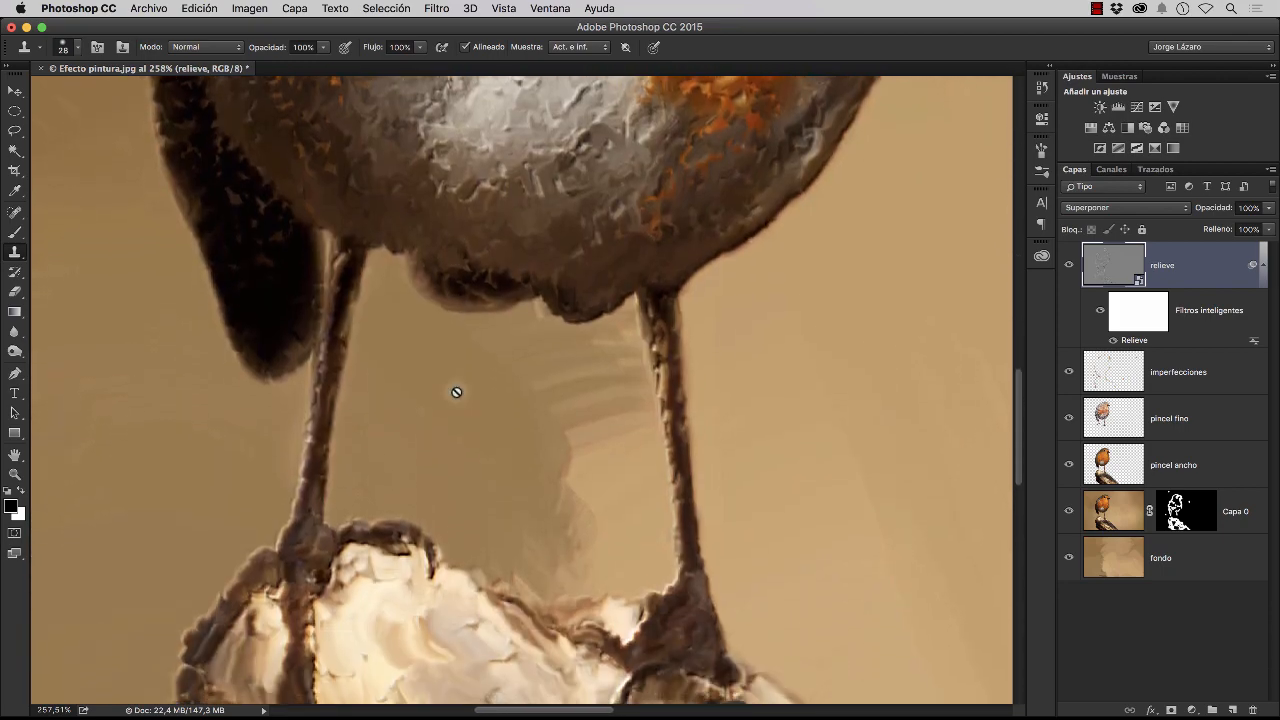
pyautogui.press('space')
pyautogui.moveTo(537, 243); pyautogui.dragTo(466, 449)
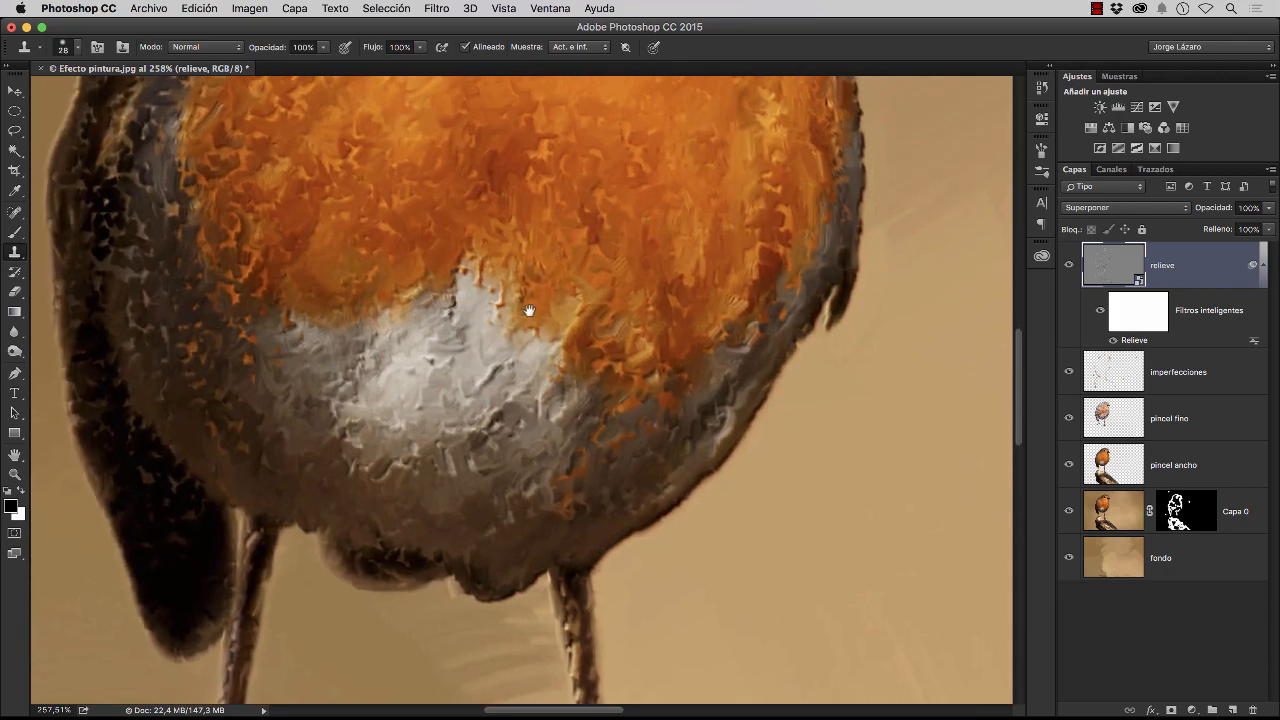
pyautogui.moveTo(529, 306); pyautogui.dragTo(534, 454)
pyautogui.moveTo(623, 289); pyautogui.dragTo(577, 471)
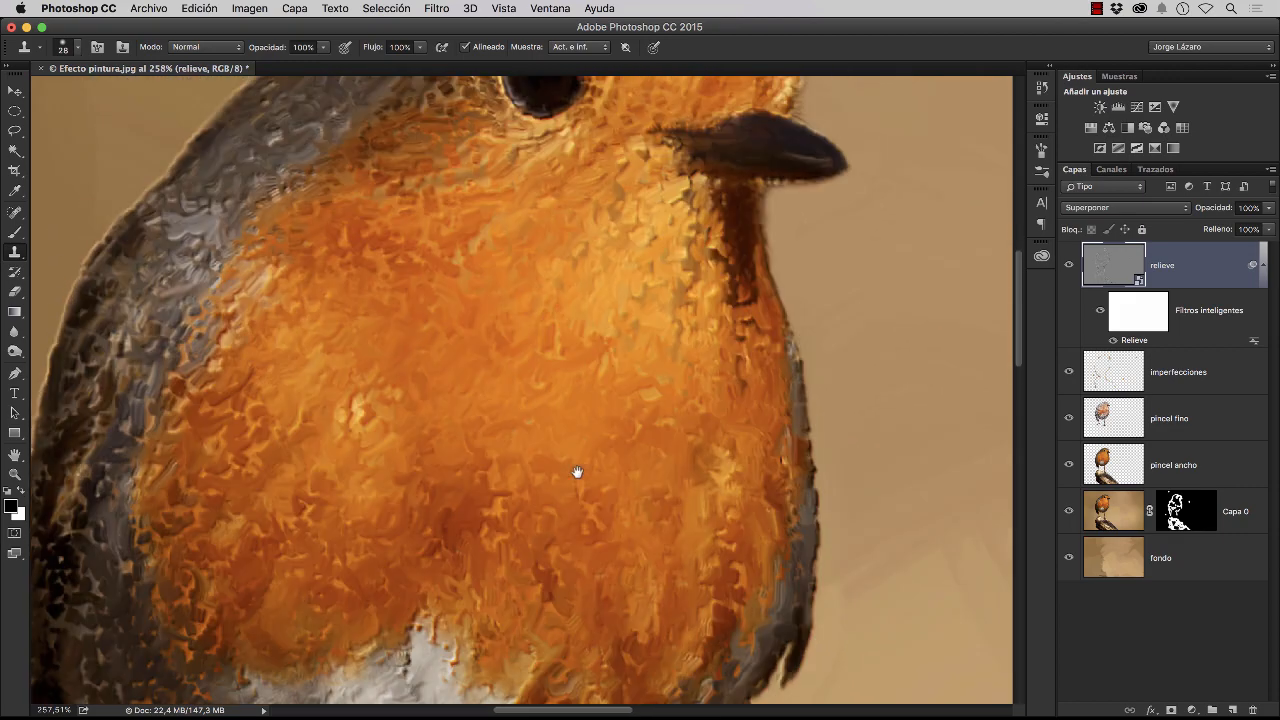
pyautogui.press('space')
pyautogui.moveTo(626, 371); pyautogui.dragTo(503, 466)
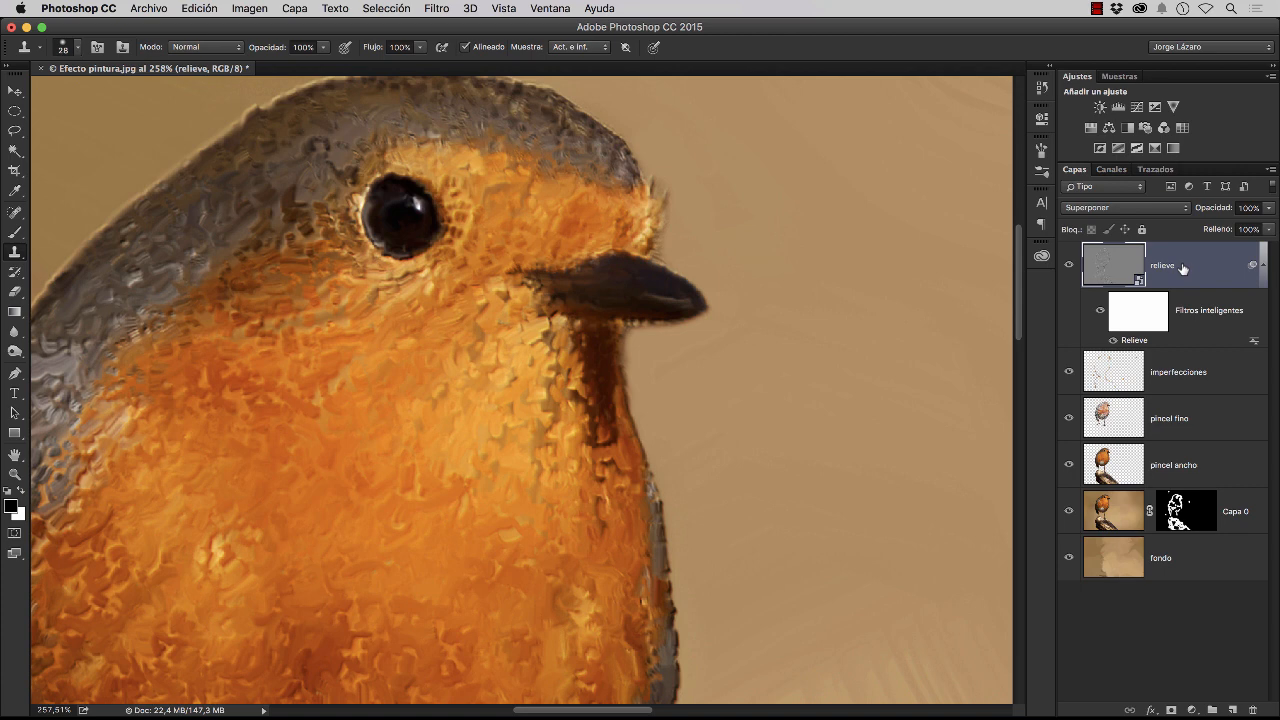
# Reopen the Relieve smart filter's settings to review them, and accept the dialog
pyautogui.doubleClick(1133, 341)
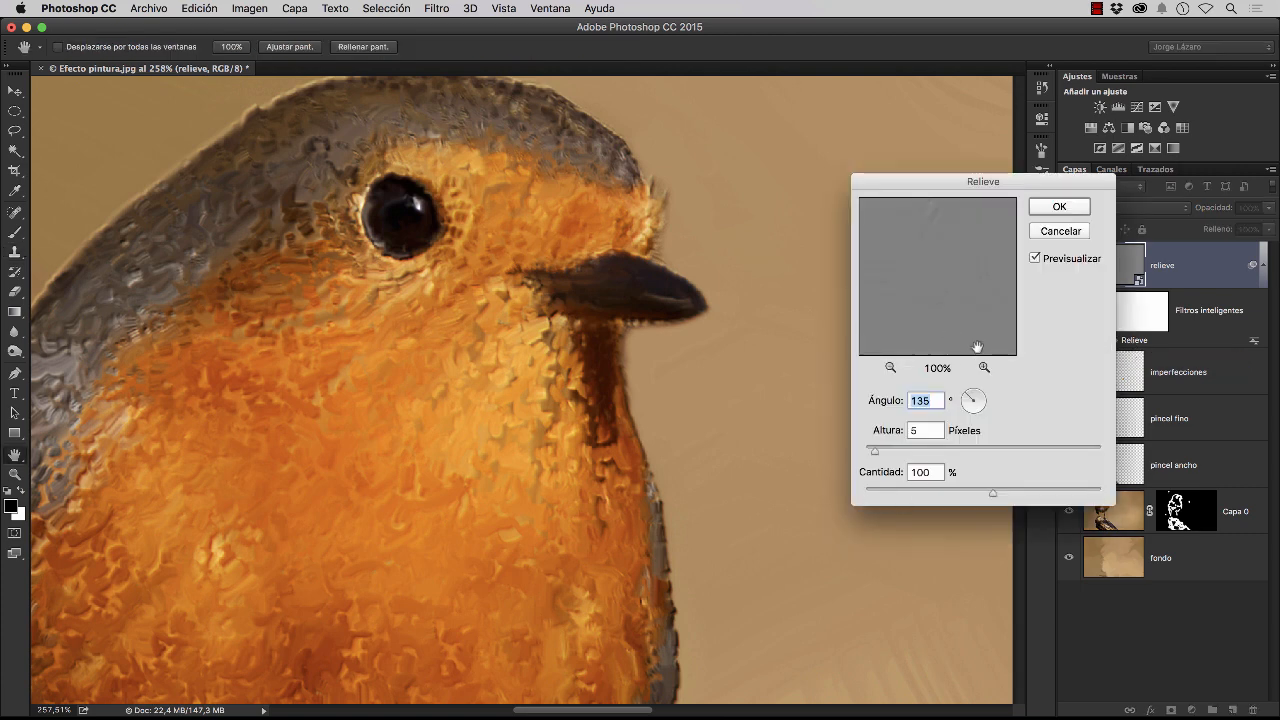
pyautogui.click(1043, 208)
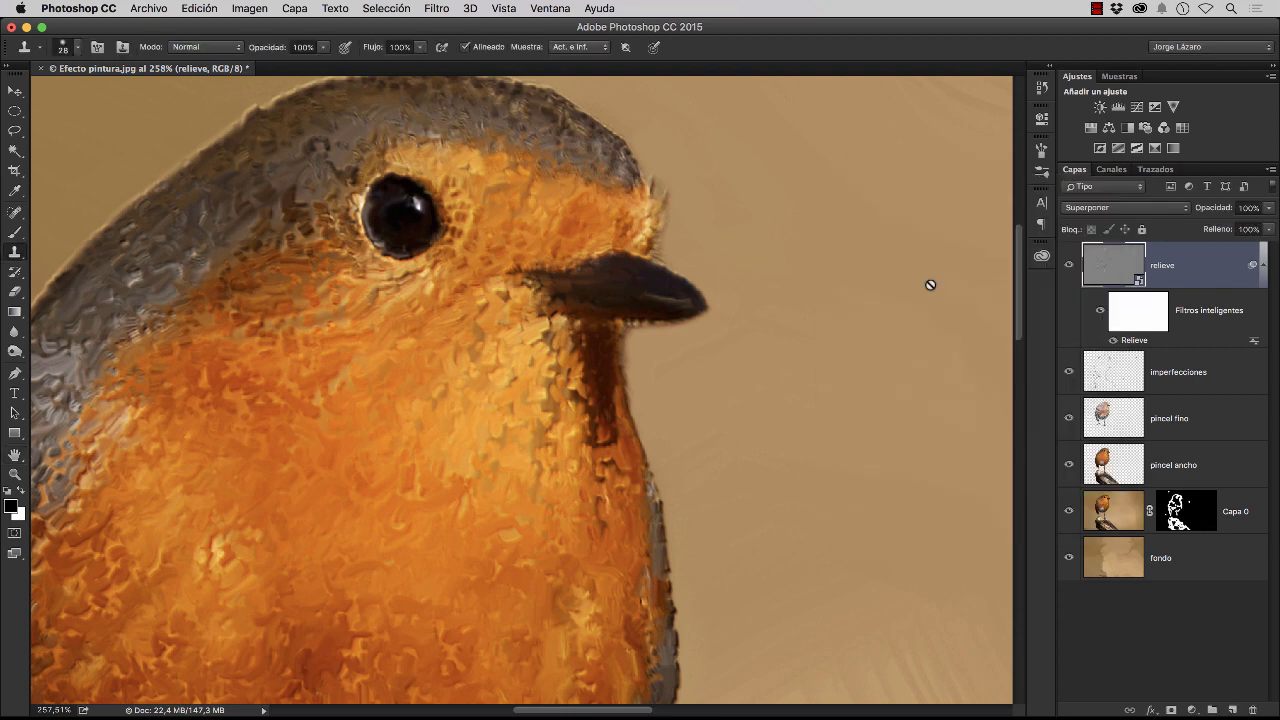
pyautogui.press('super+0')
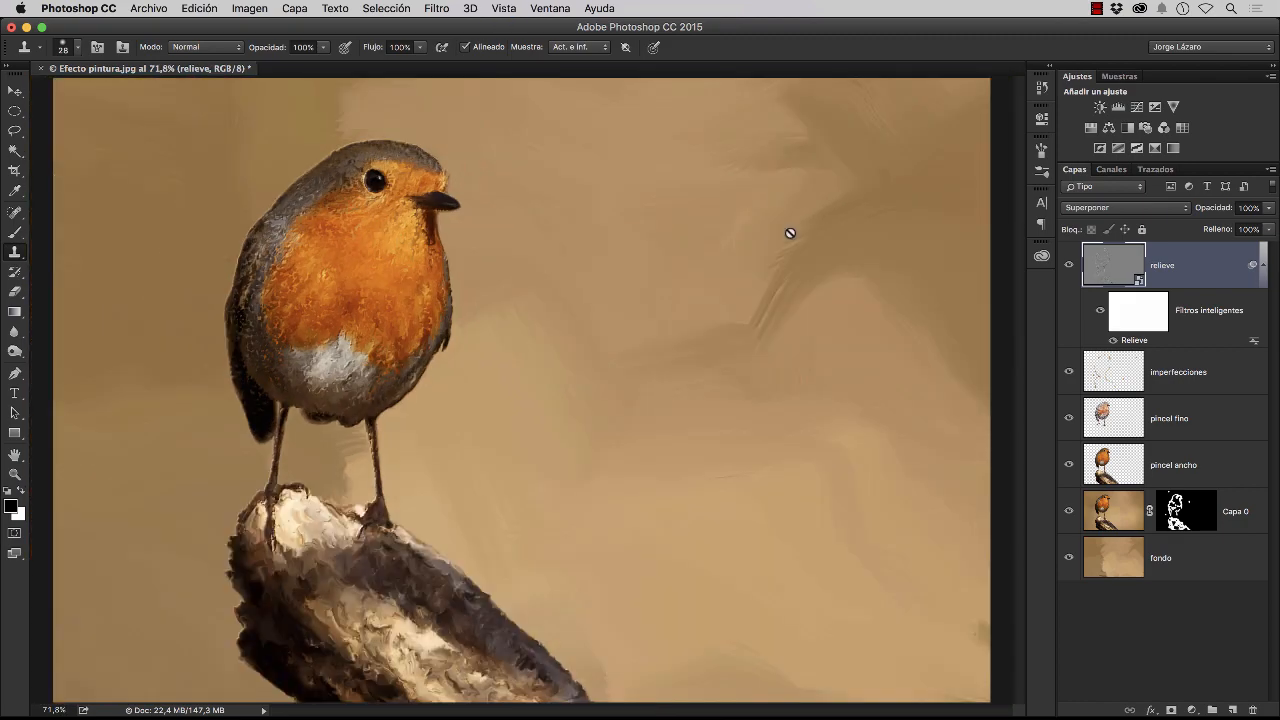
# Add a pattern fill layer above relieve and replace the available patterns with the Superficies artísticas set
pyautogui.click(1192, 710)
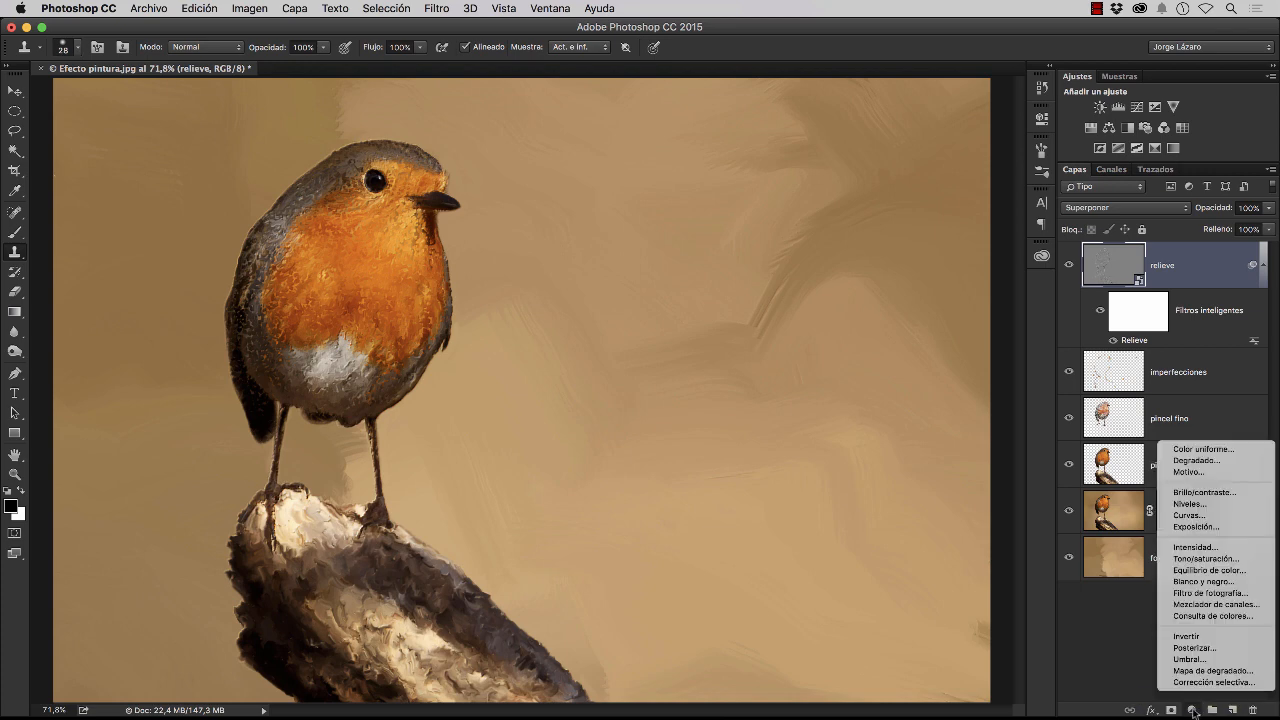
pyautogui.click(1200, 474)
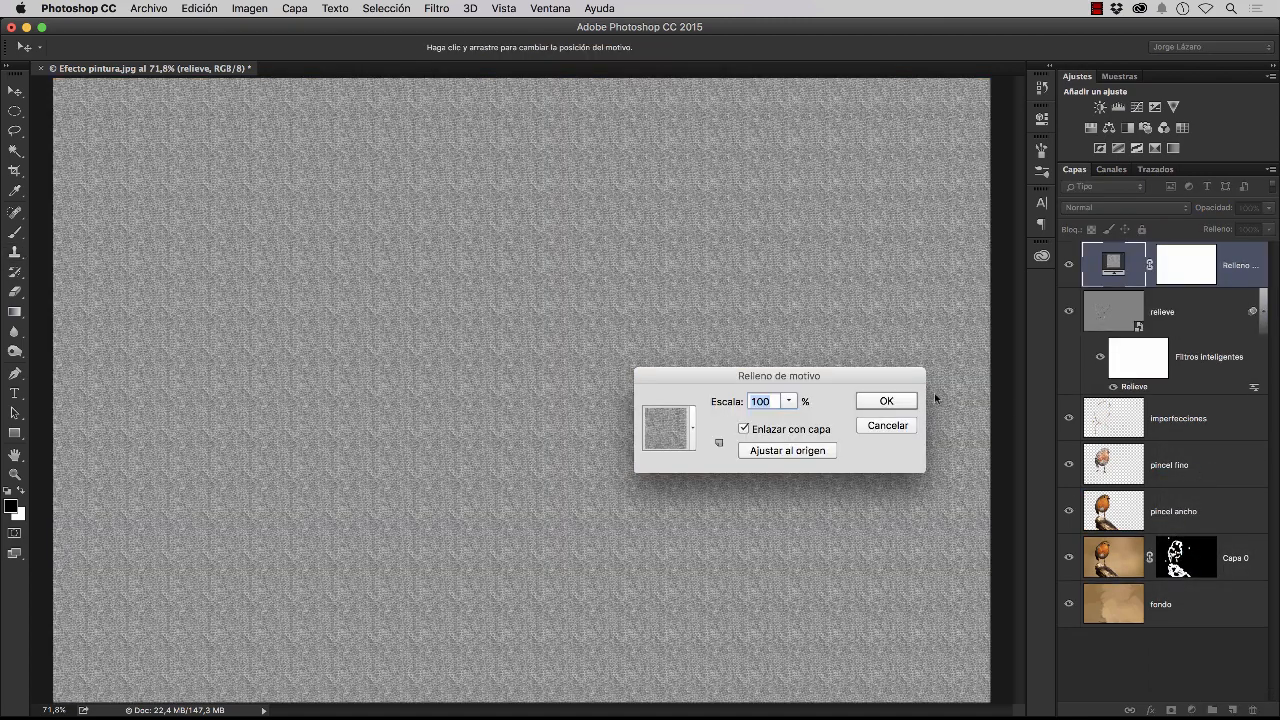
pyautogui.moveTo(828, 379); pyautogui.dragTo(797, 291)
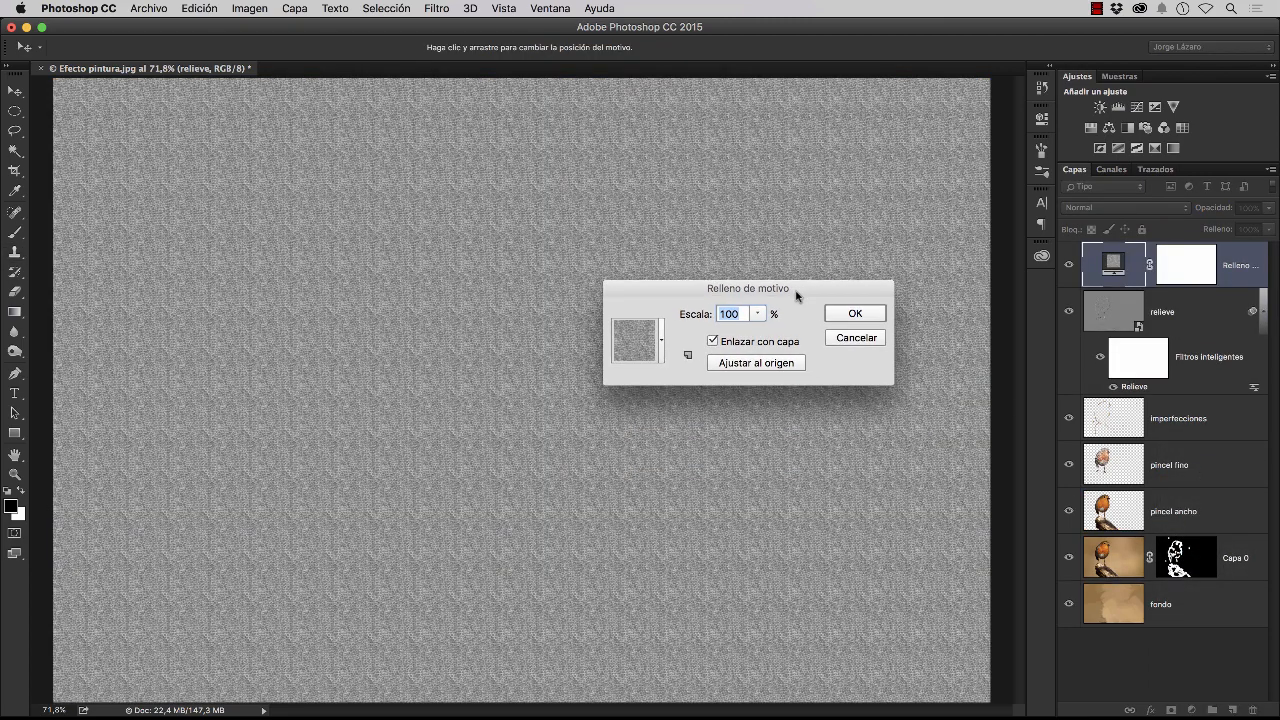
pyautogui.click(661, 344)
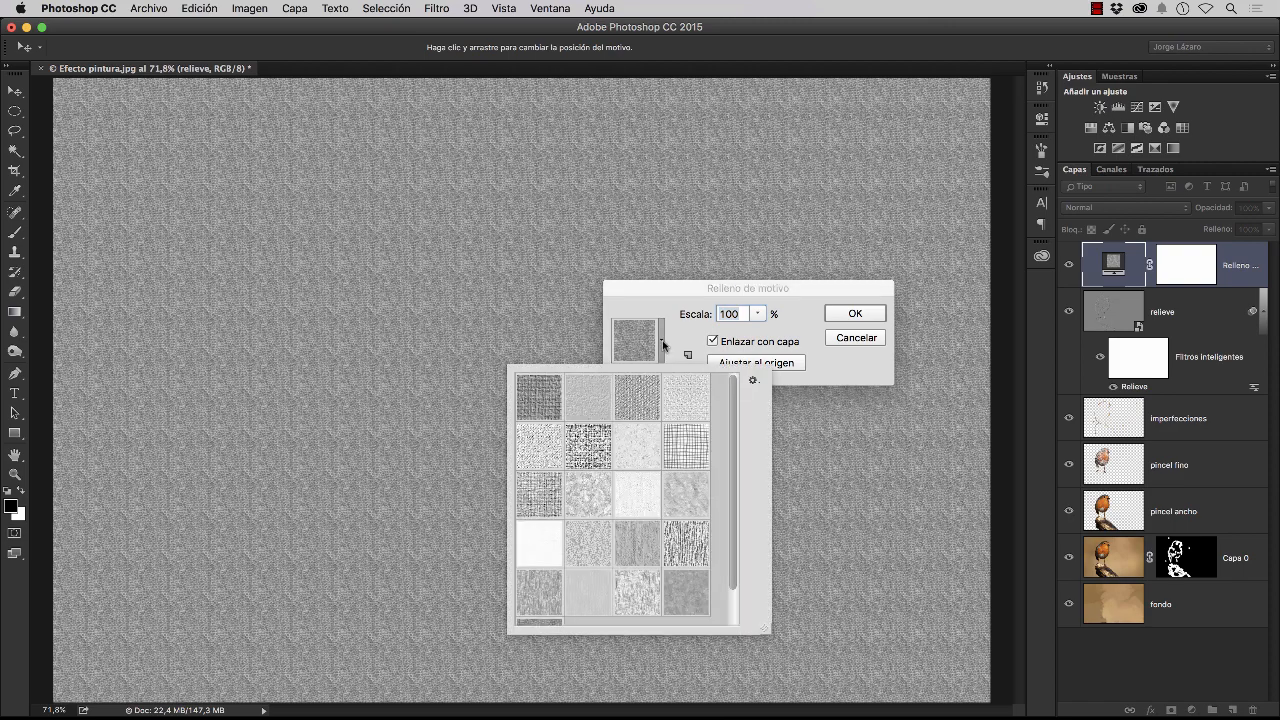
pyautogui.click(753, 381)
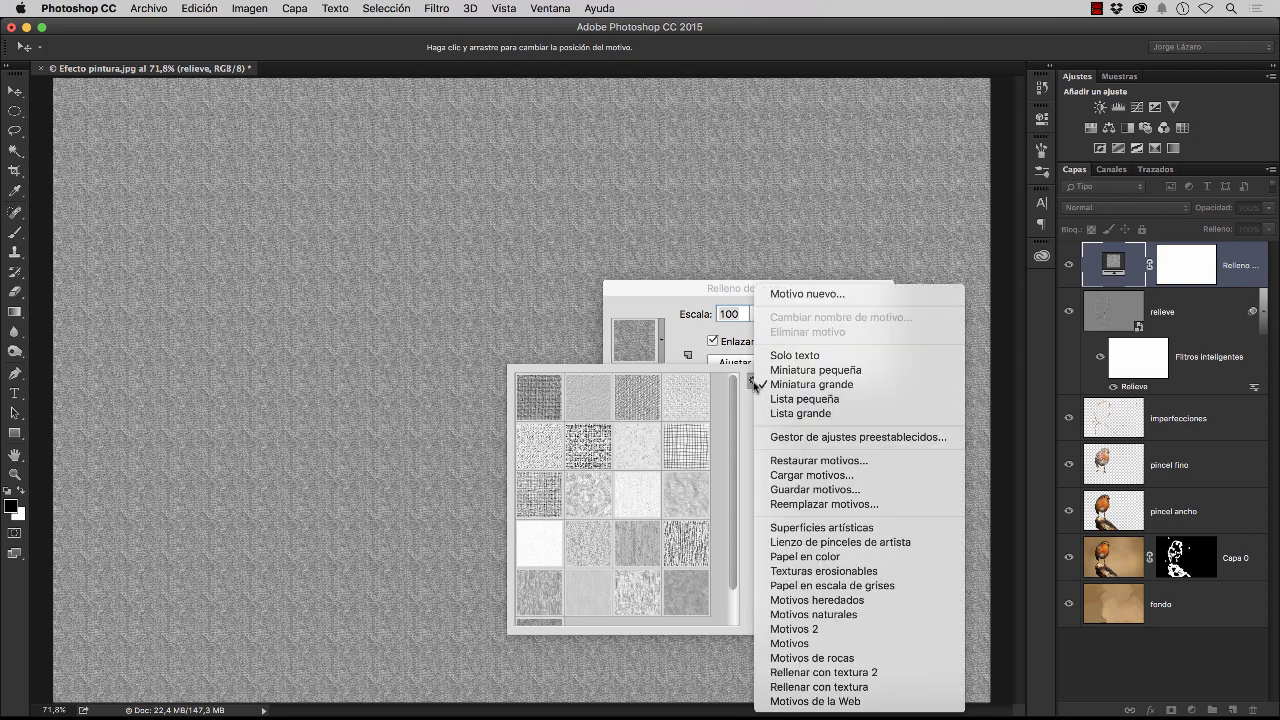
pyautogui.click(791, 534)
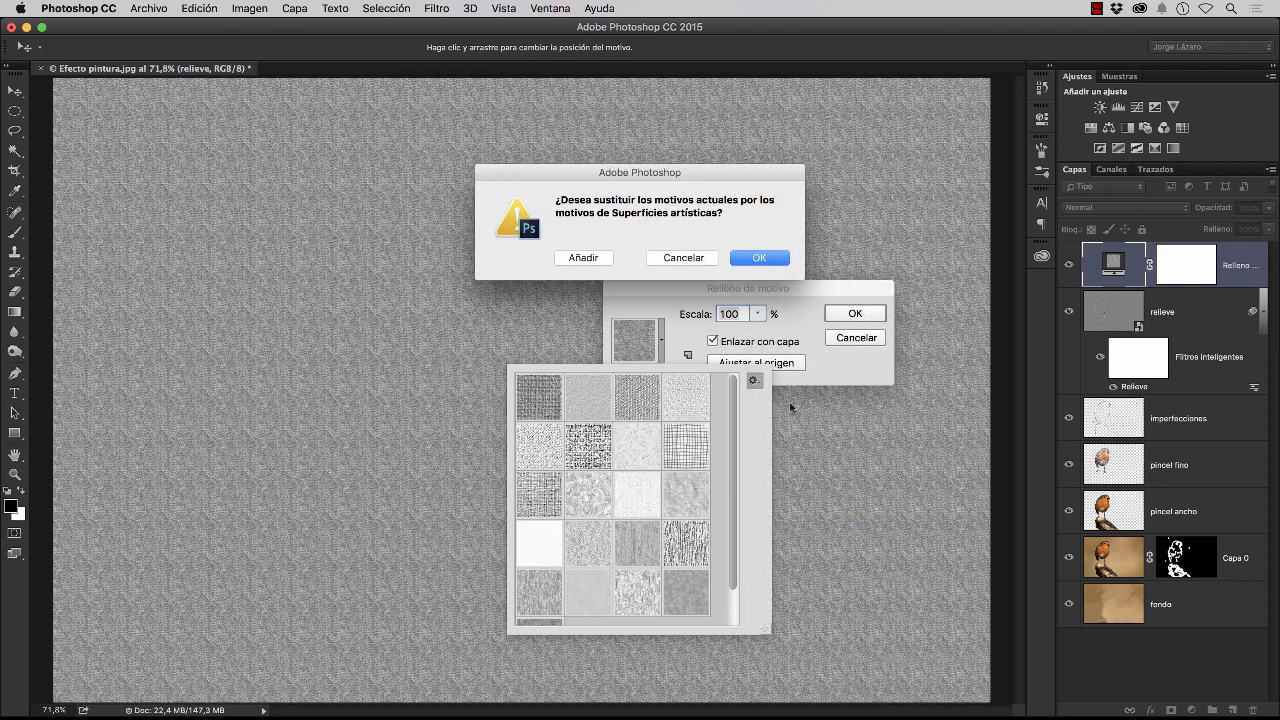
pyautogui.click(765, 258)
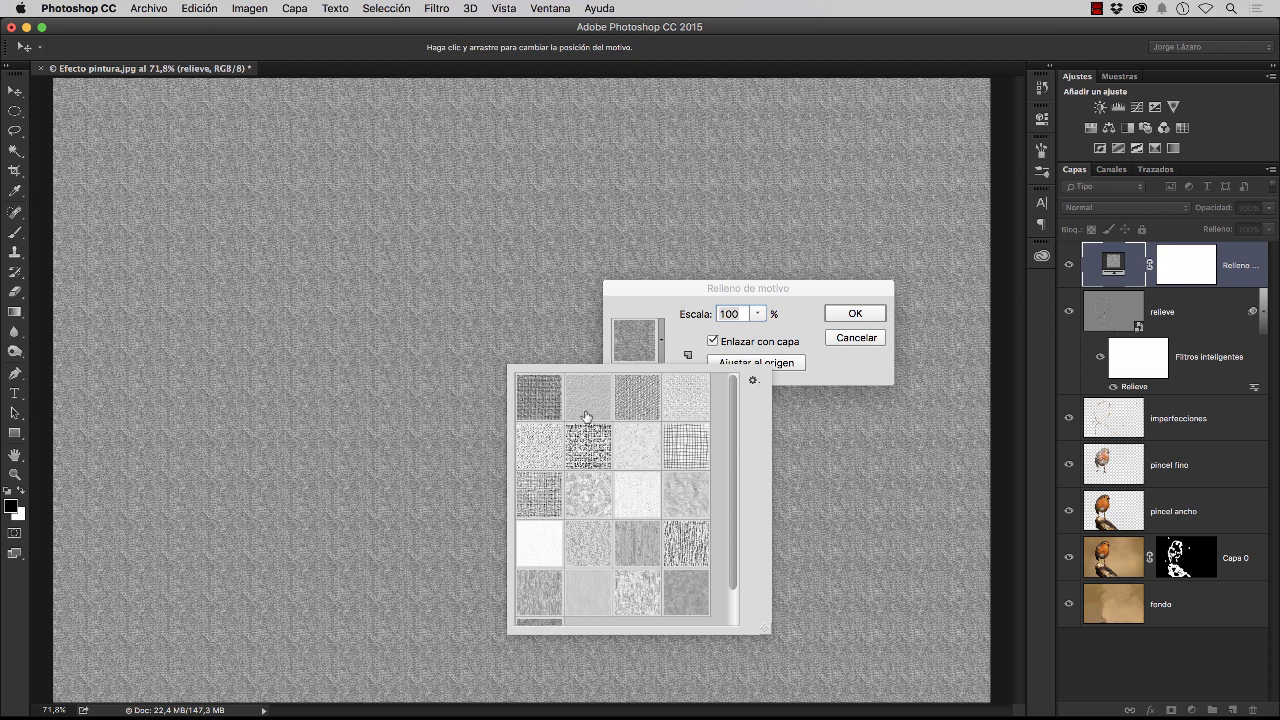
# Choose the near-white textured pattern in the third row and third column, adjust its scale and apply the fill
pyautogui.click(632, 496)
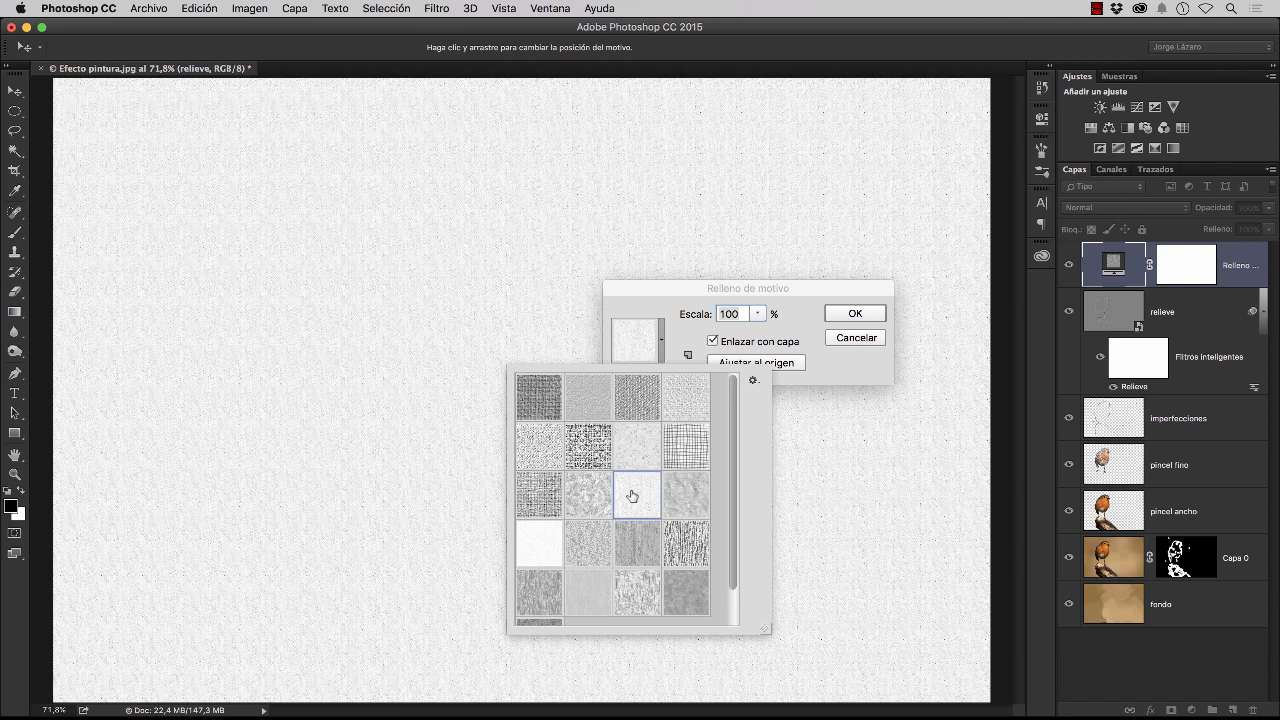
pyautogui.doubleClick(632, 496)
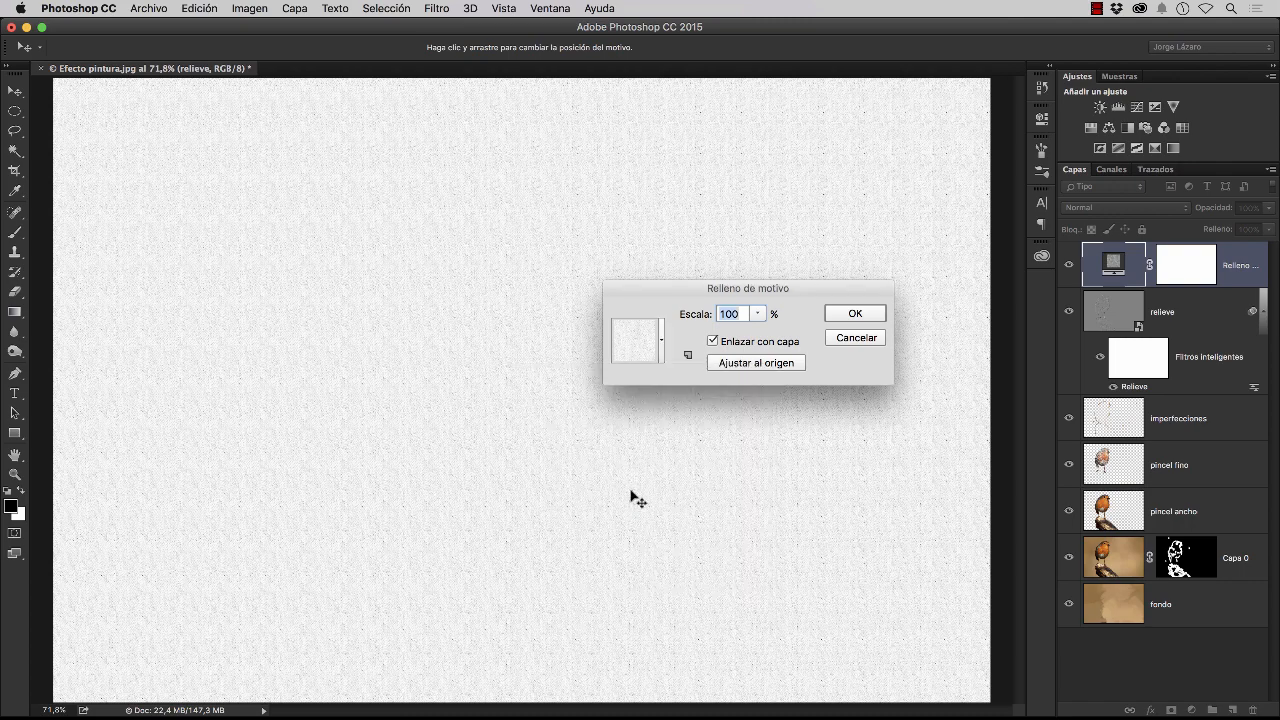
pyautogui.click(763, 317)
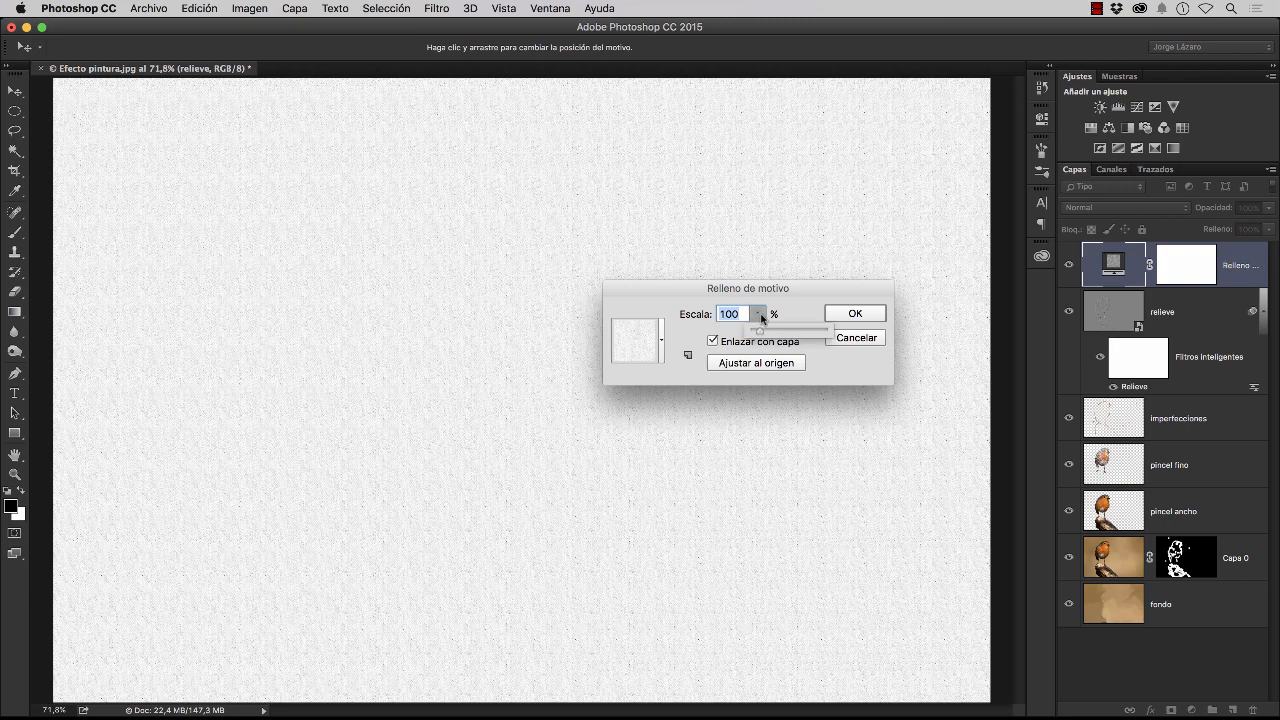
pyautogui.moveTo(761, 332); pyautogui.dragTo(761, 336)
pyautogui.click(869, 314)
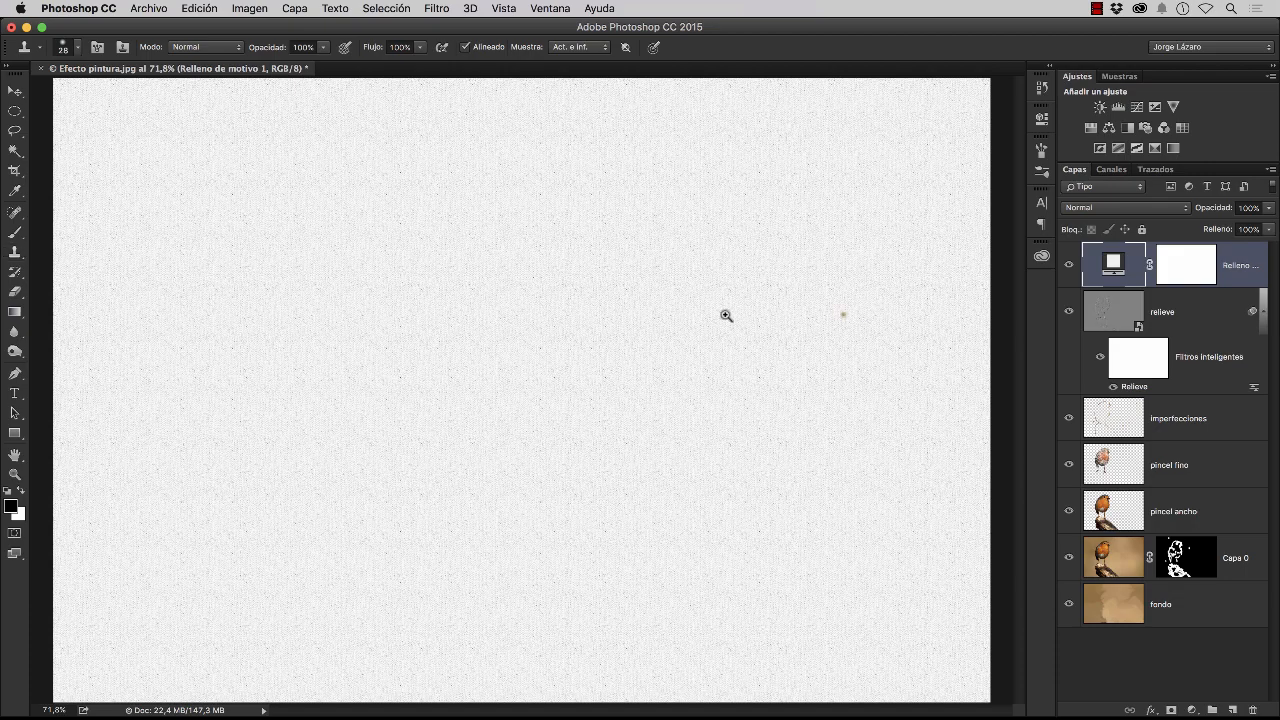
# Set the pattern fill layer's blend mode to Luz suave
pyautogui.press('z')
pyautogui.click(669, 315)
pyautogui.click(669, 315)
pyautogui.press('s')
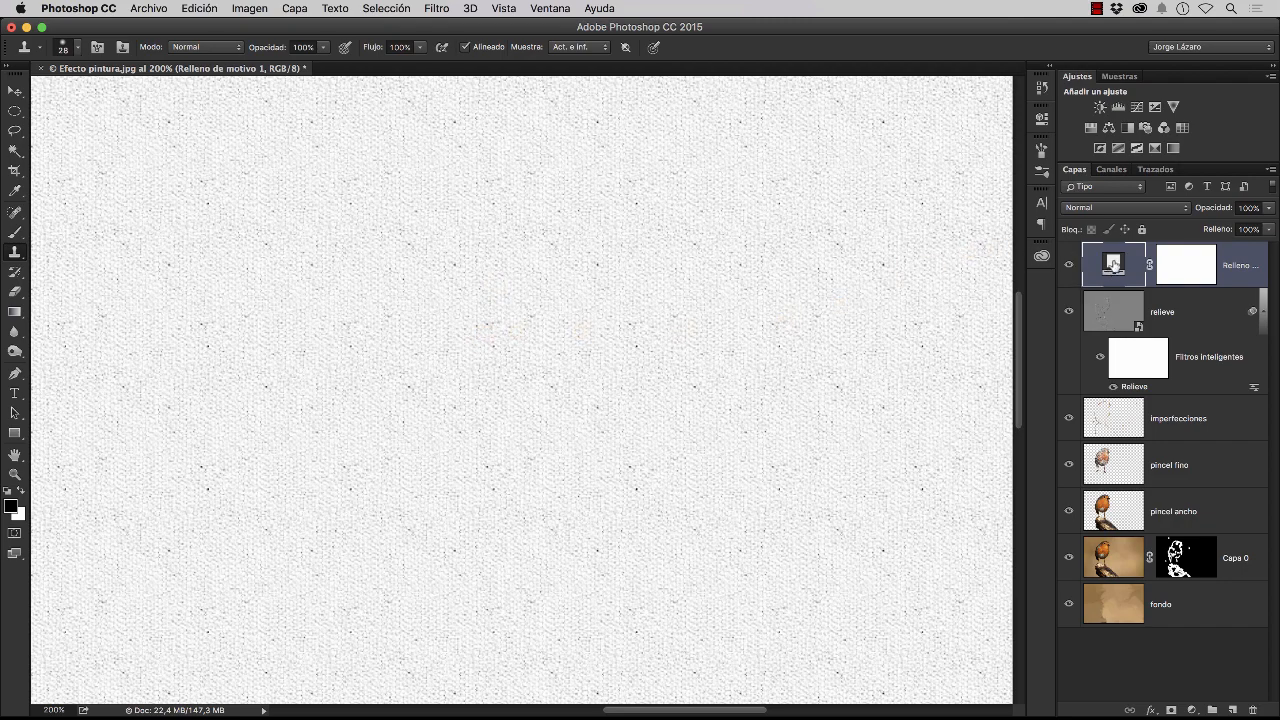
pyautogui.click(1110, 210)
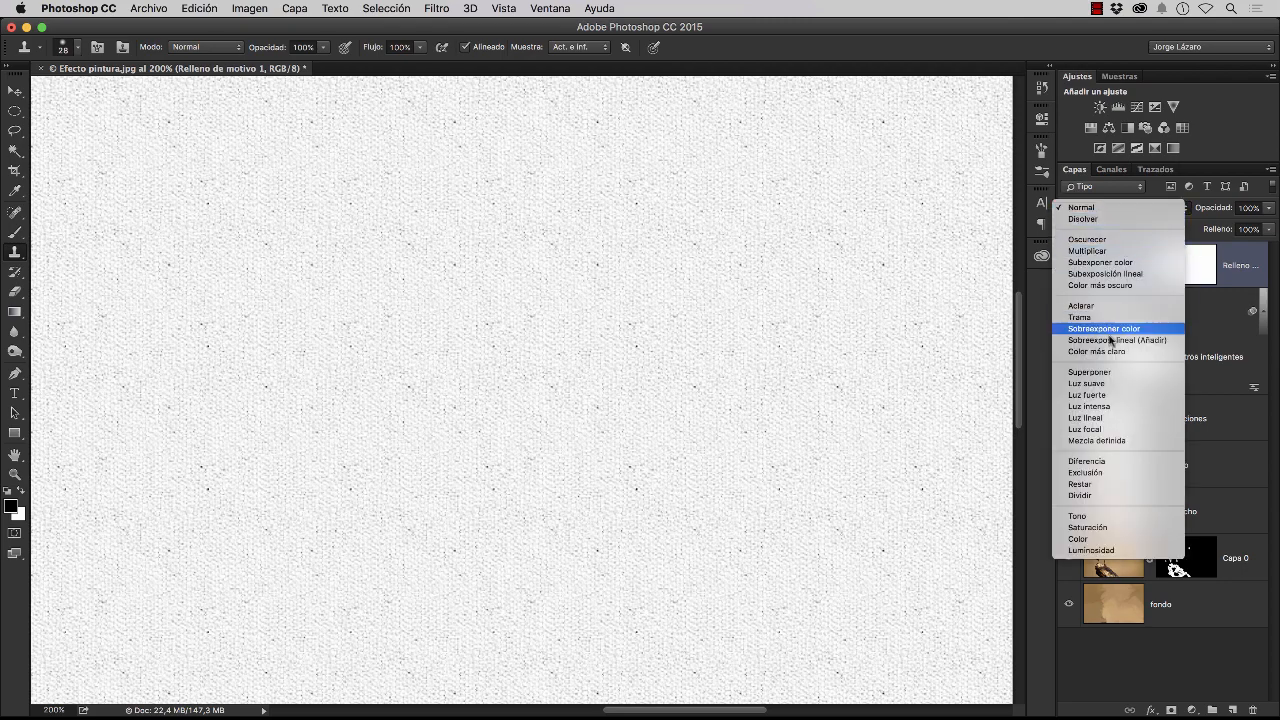
pyautogui.click(1100, 384)
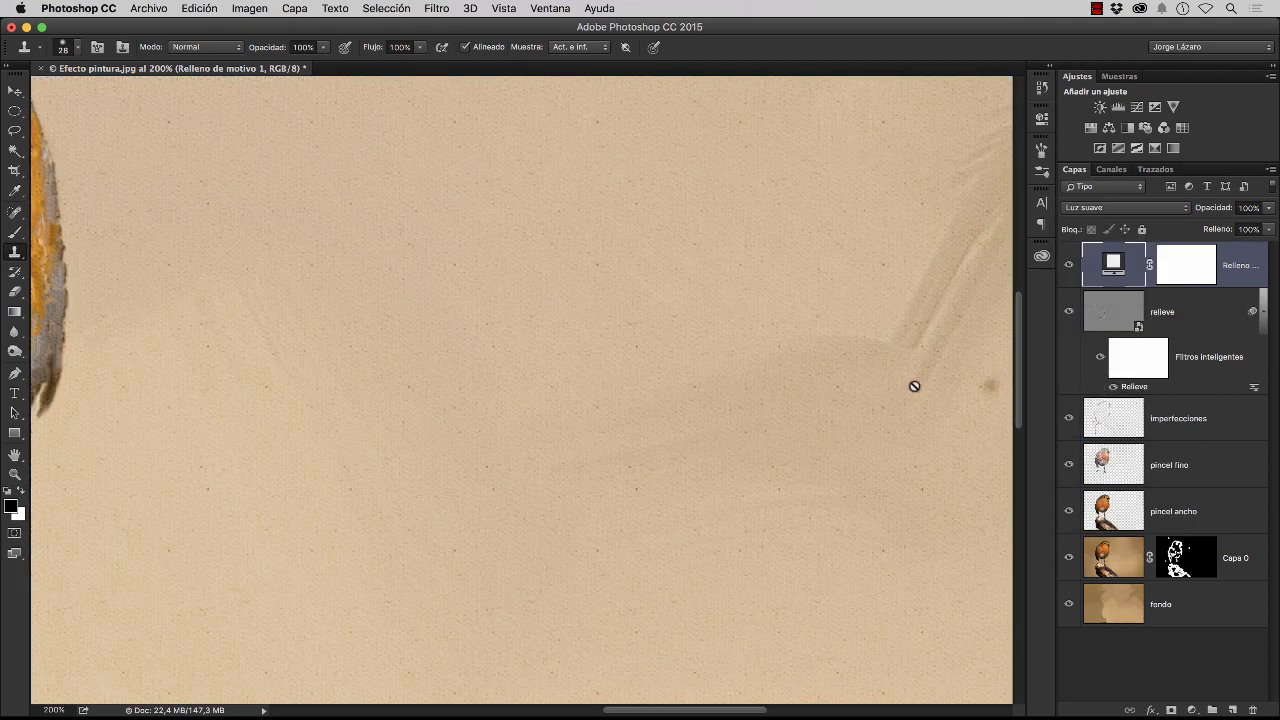
# Add a Curves adjustment layer above the pattern fill and darken the midtones with a point at input 112, output 77
pyautogui.moveTo(263, 289); pyautogui.dragTo(819, 494)
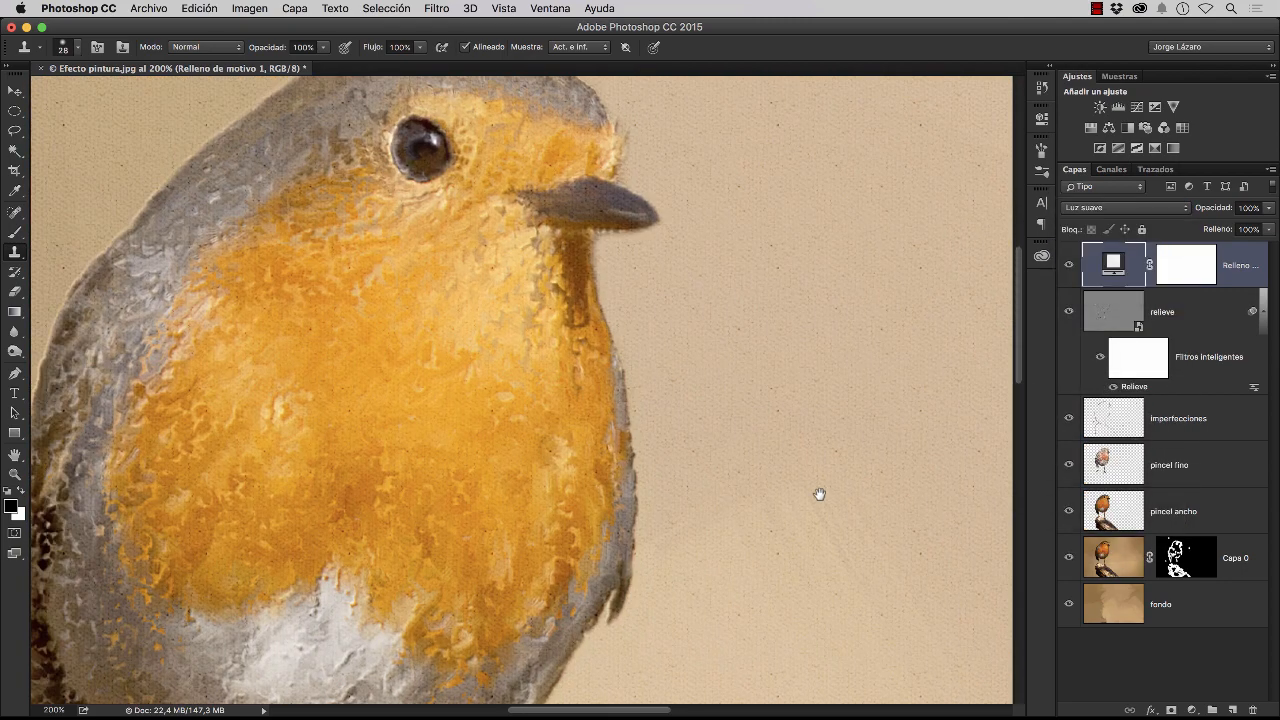
pyautogui.moveTo(780, 334); pyautogui.dragTo(727, 481)
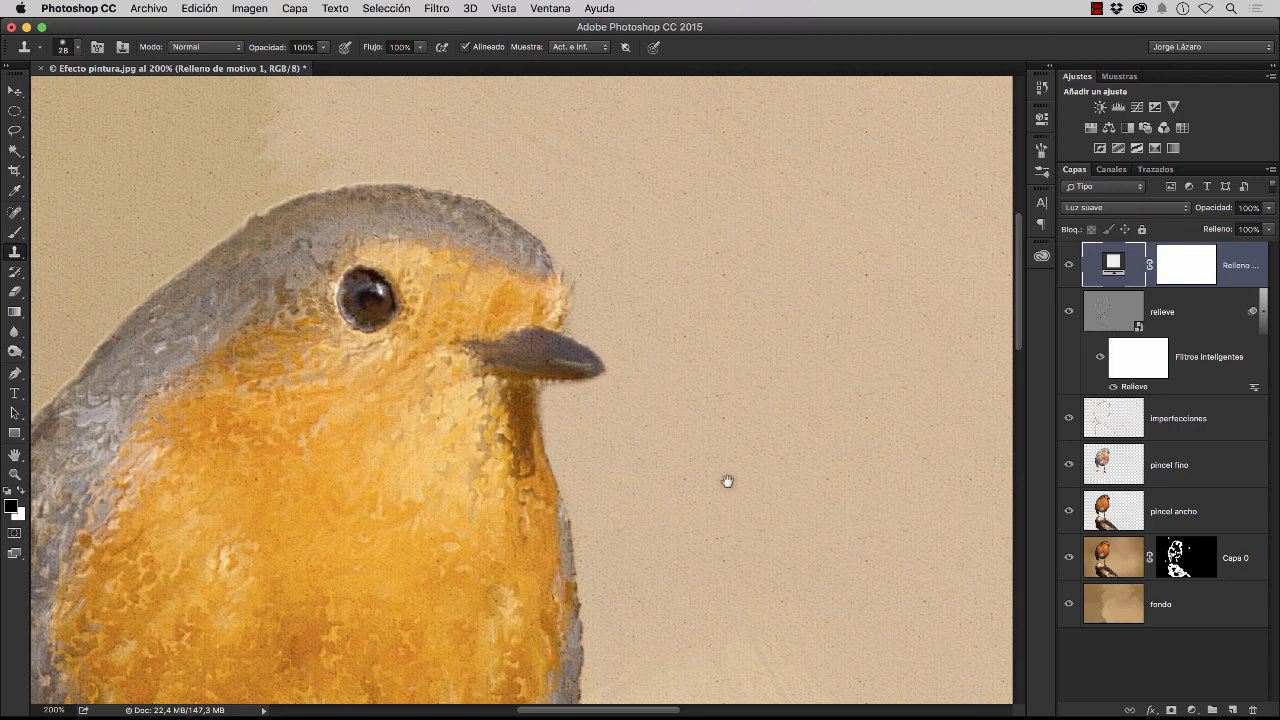
pyautogui.moveTo(577, 529); pyautogui.dragTo(654, 429)
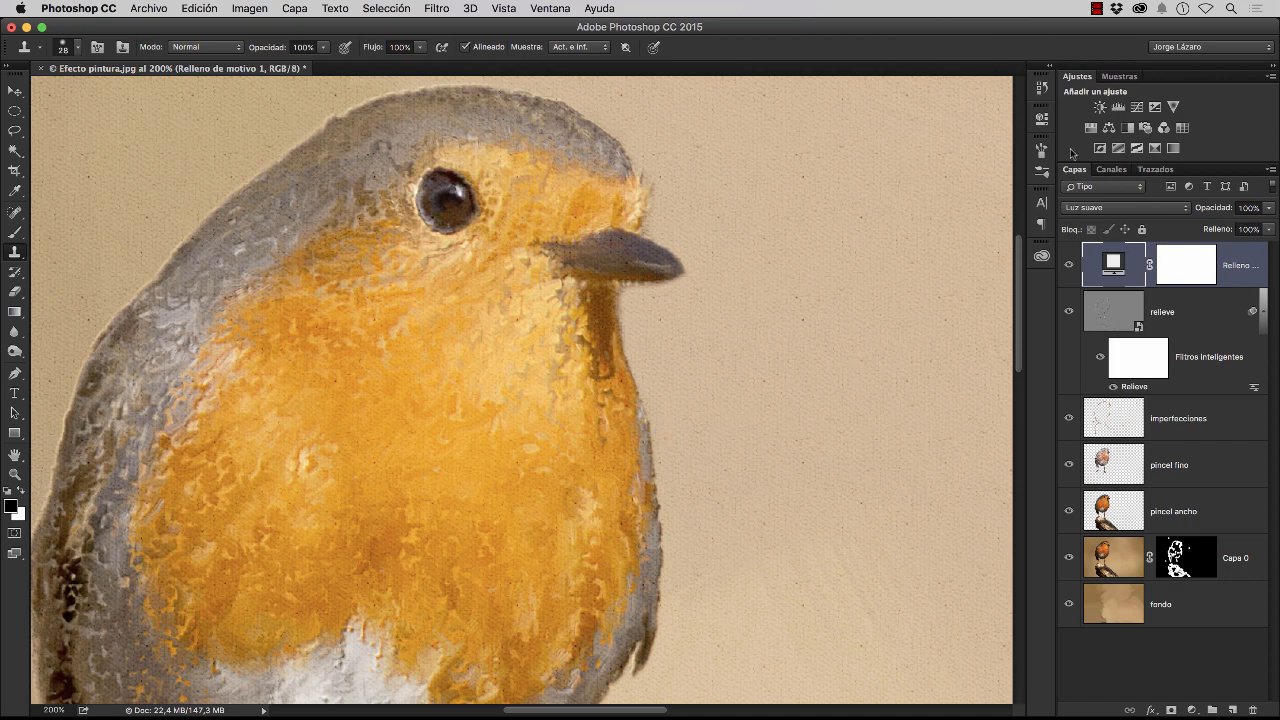
pyautogui.click(1137, 107)
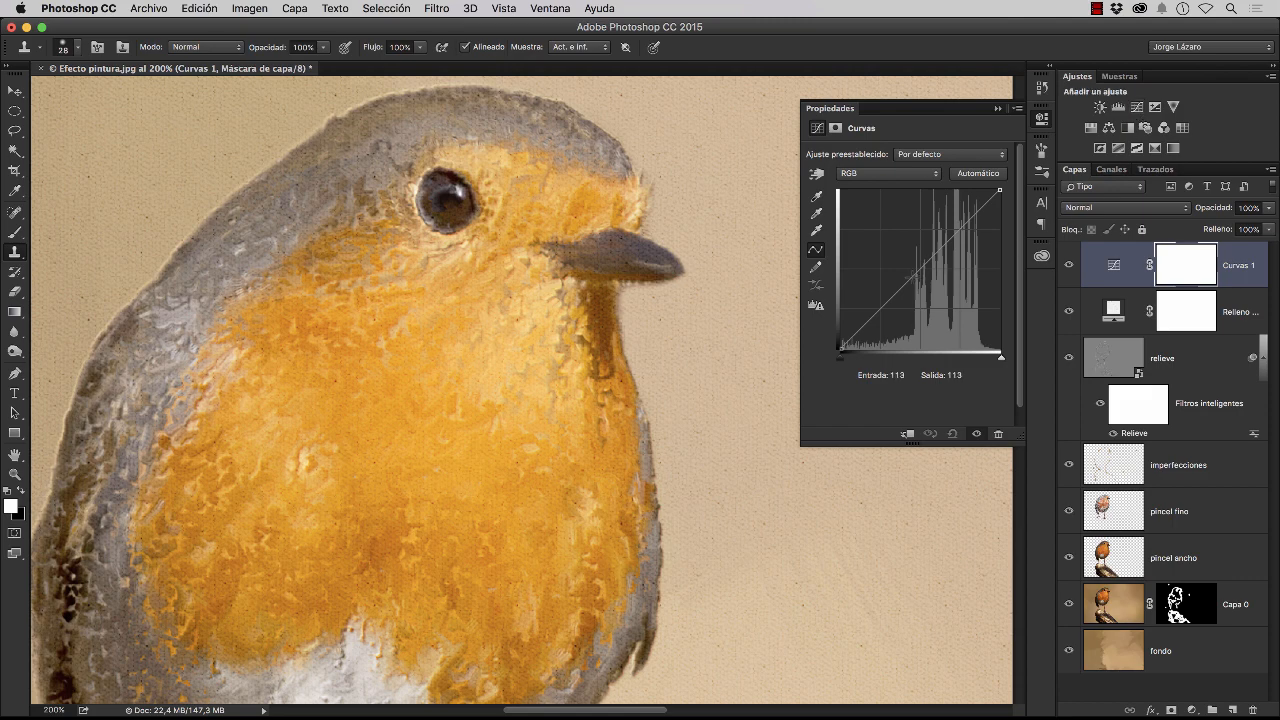
pyautogui.moveTo(911, 280); pyautogui.dragTo(911, 300)
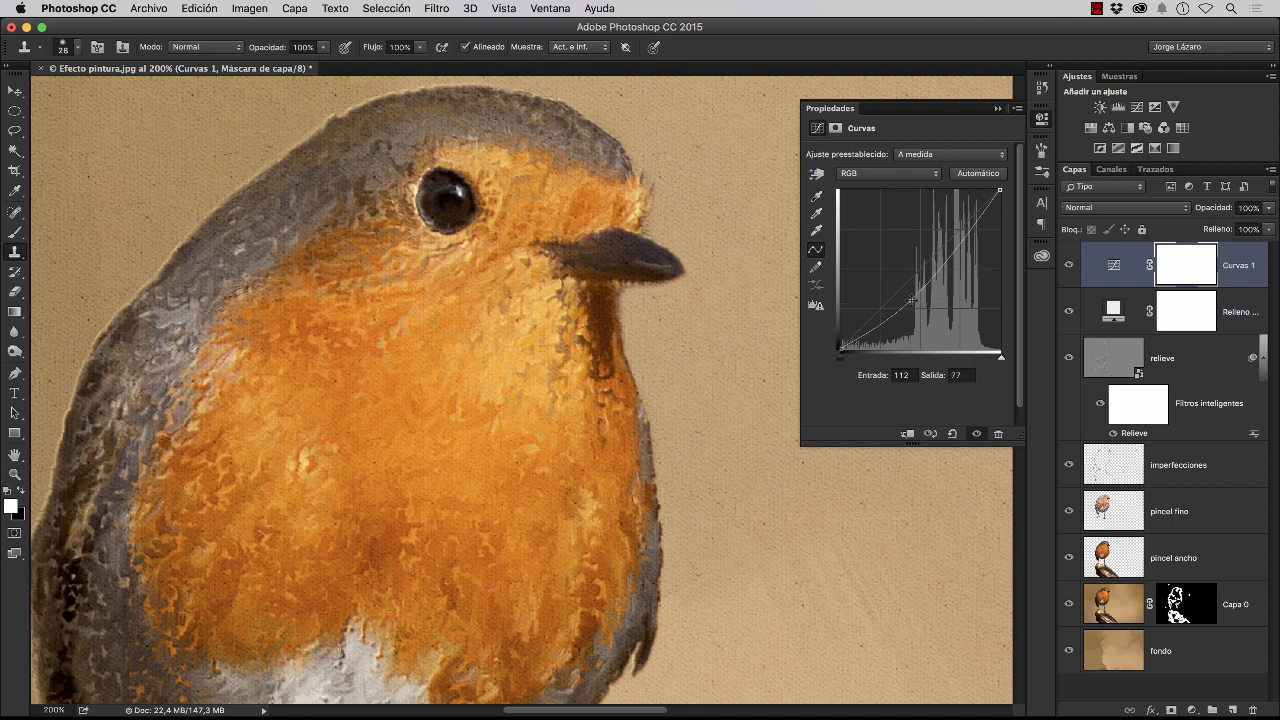
pyautogui.click(1042, 127)
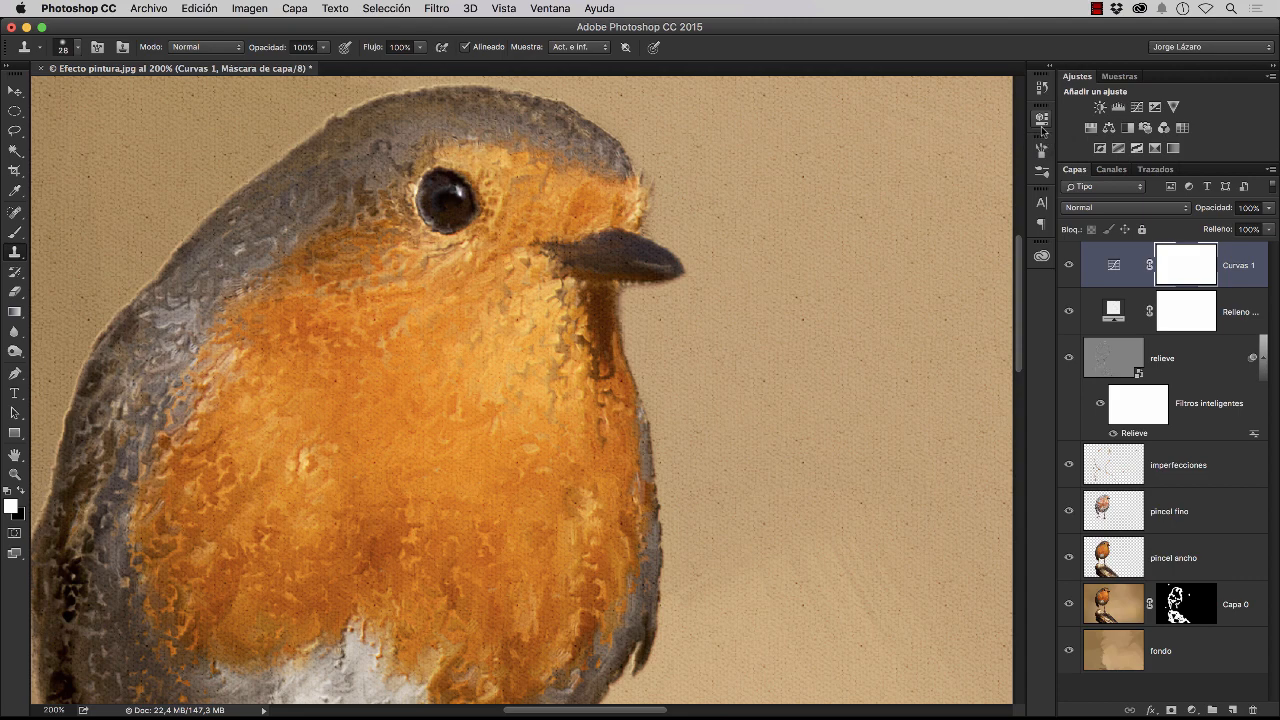
# Create a new layer above the Curves adjustment and fill it with 50% gray in Normal mode at 100% opacity
pyautogui.press('super+0')
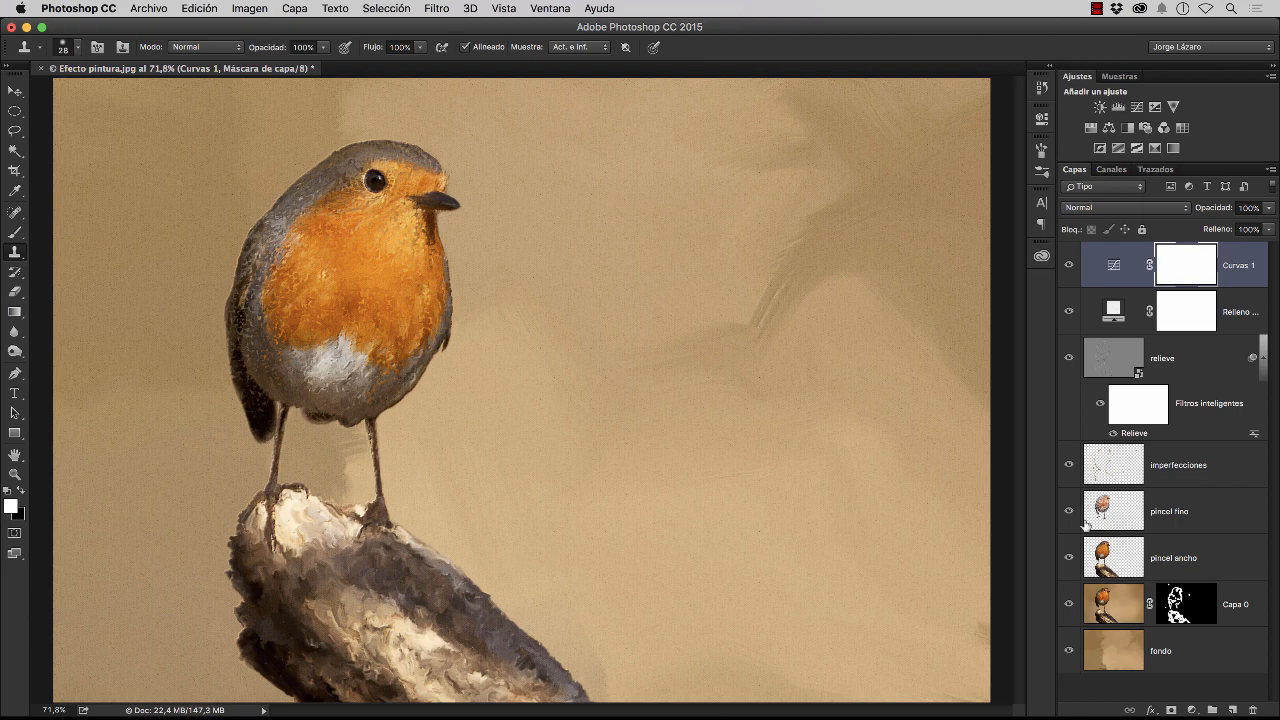
pyautogui.click(1234, 710)
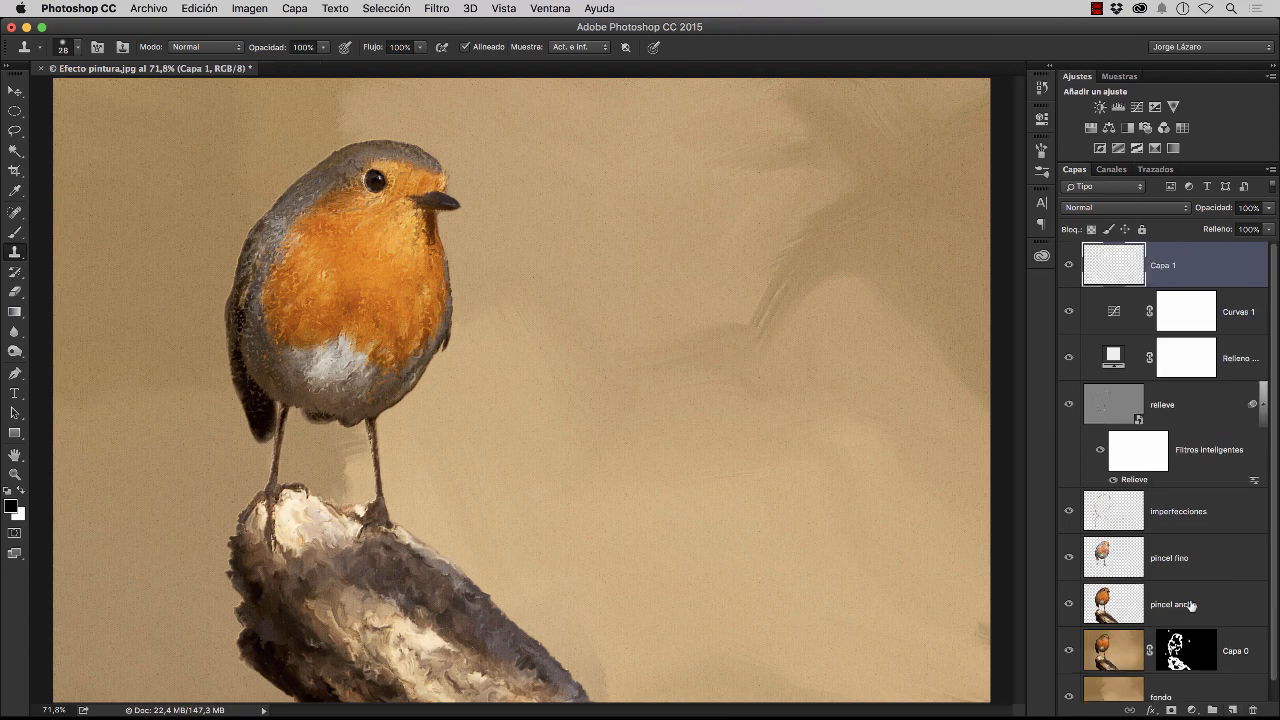
pyautogui.click(212, 12)
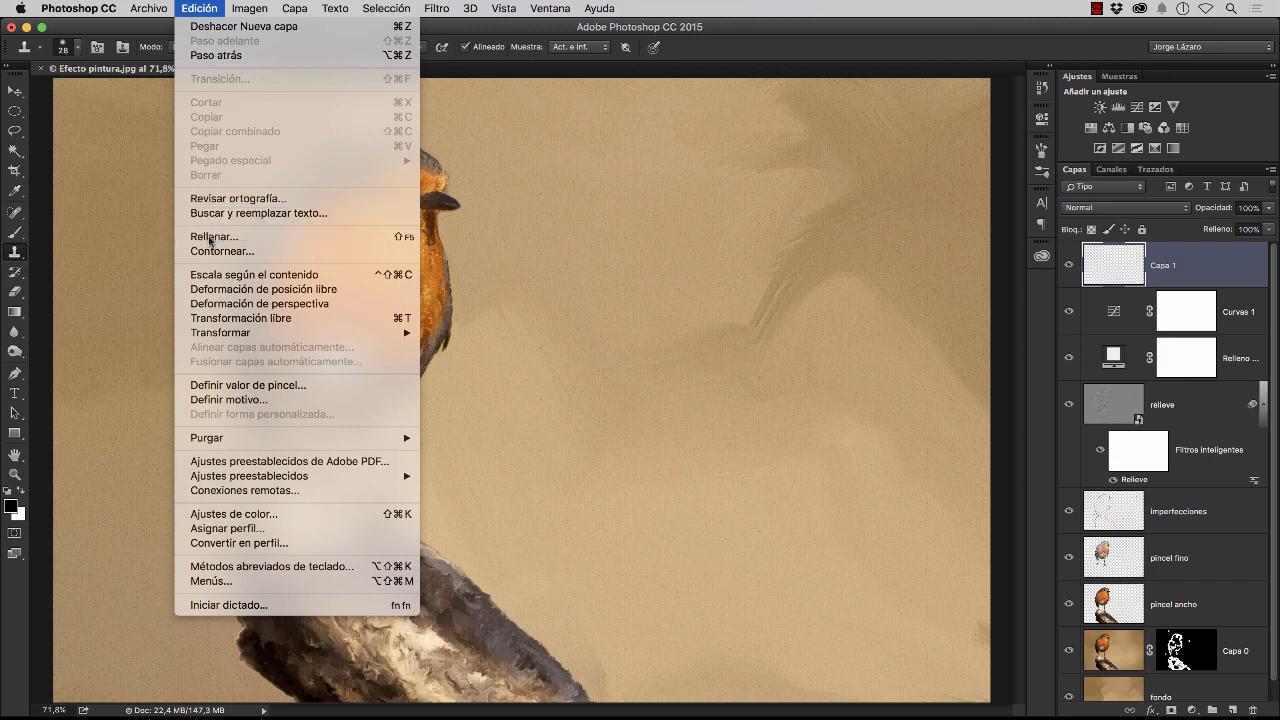
pyautogui.click(214, 236)
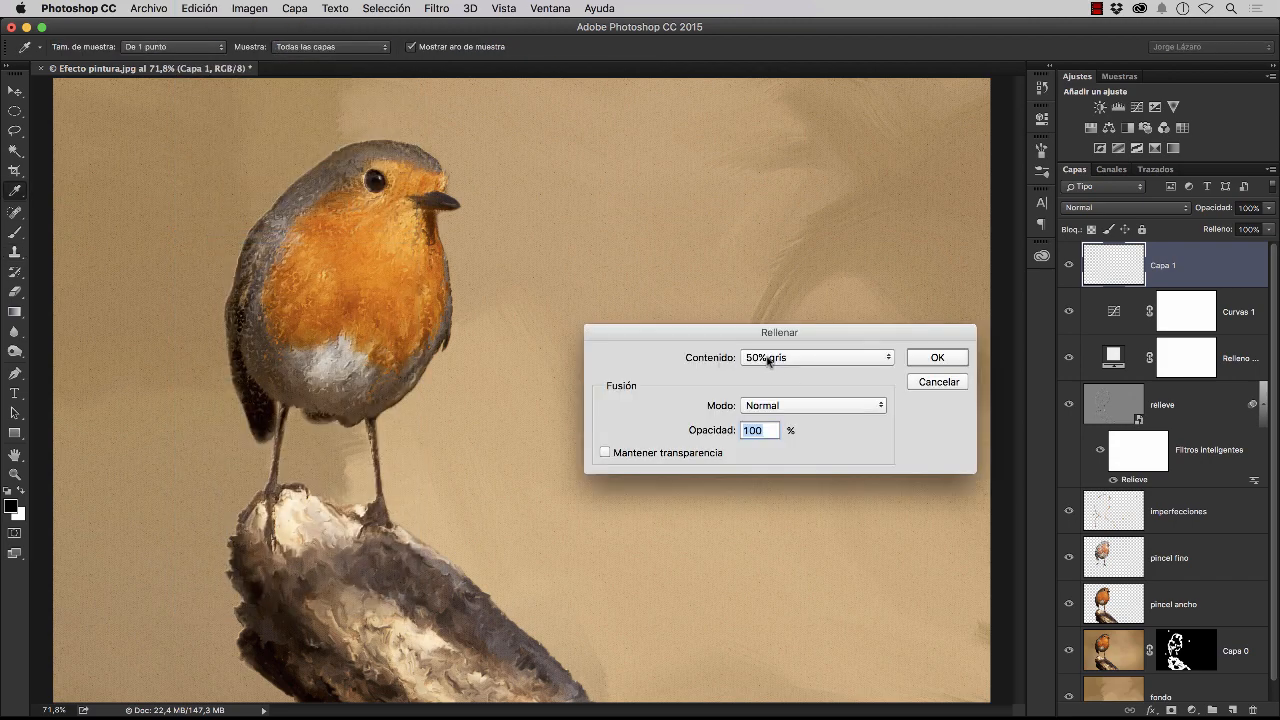
pyautogui.click(765, 357)
pyautogui.click(788, 360)
pyautogui.click(924, 358)
pyautogui.press('s')
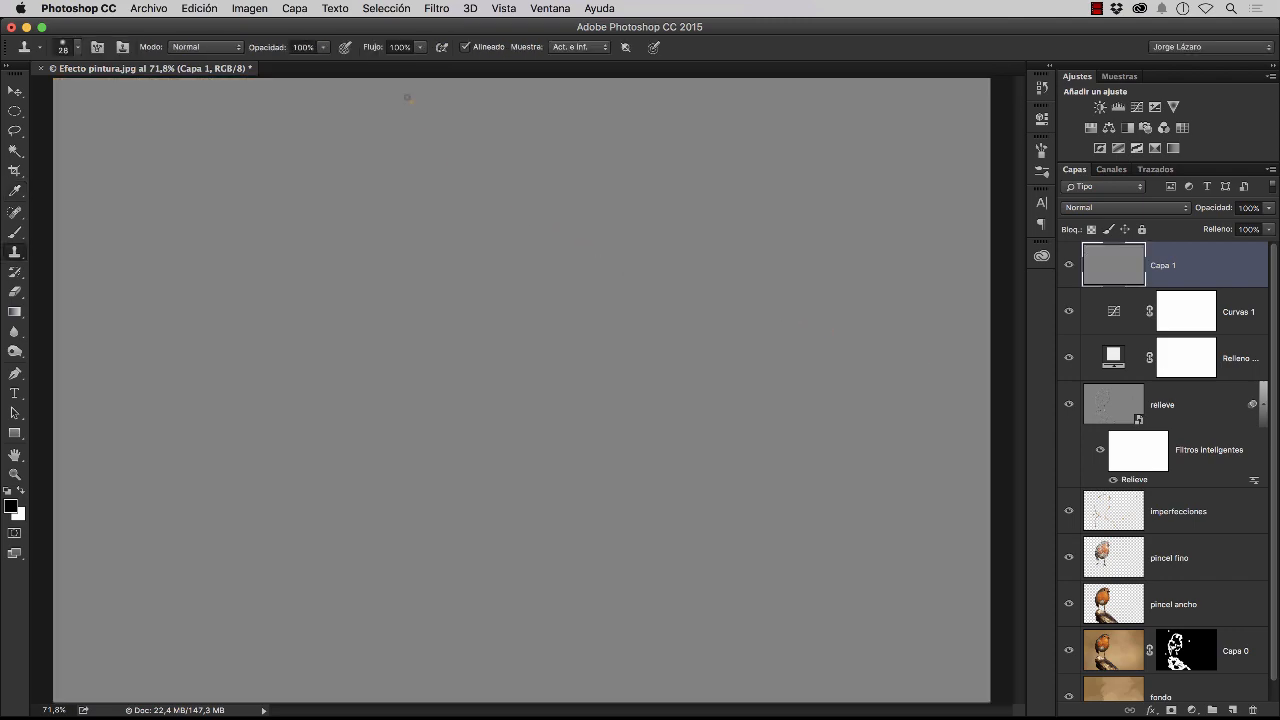
# Convert the gray layer for smart filters and accept the smart object conversion
pyautogui.click(441, 11)
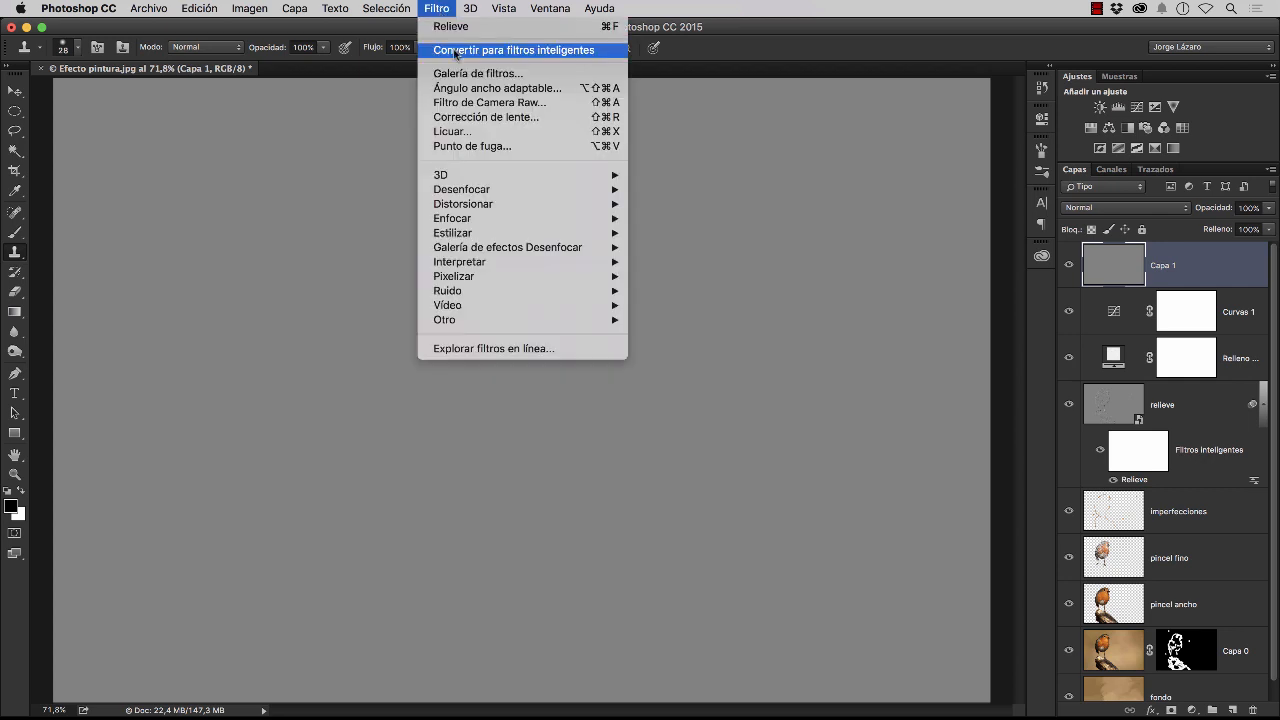
pyautogui.click(456, 50)
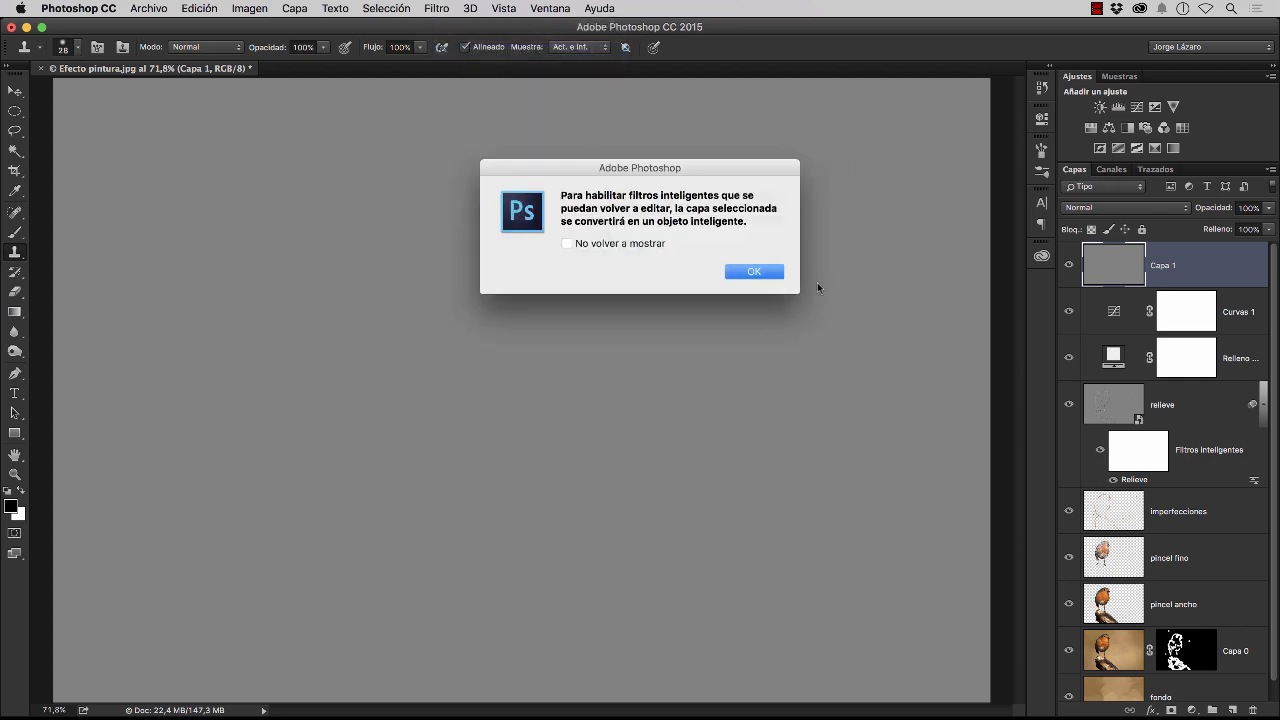
pyautogui.click(752, 276)
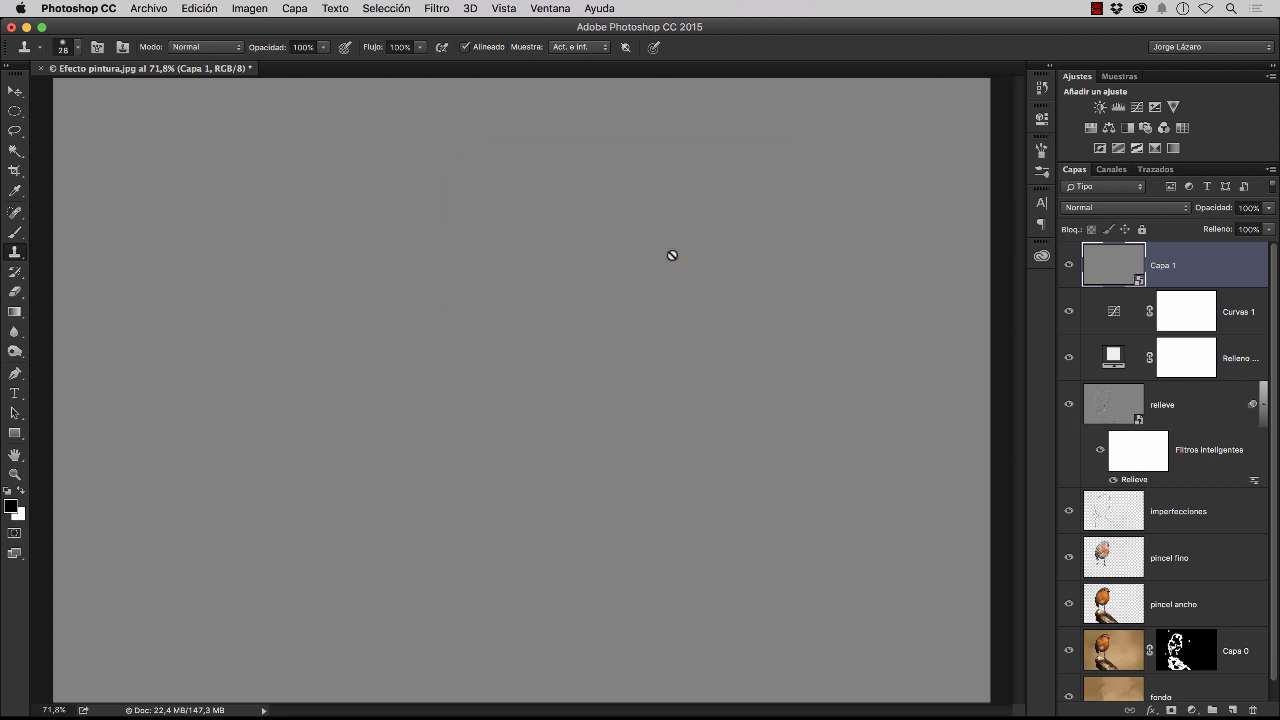
# Apply a custom Lens Correction vignette to the gray layer with amount -100 and midpoint +30
pyautogui.click(436, 9)
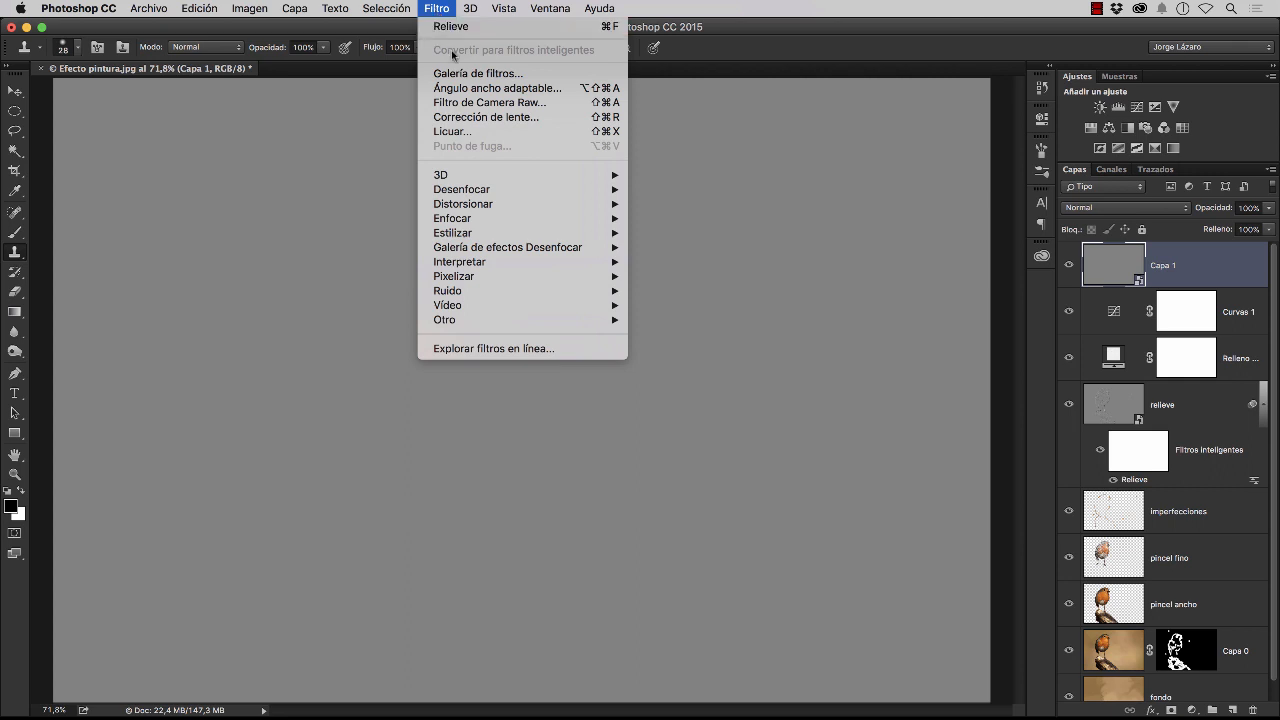
pyautogui.click(482, 121)
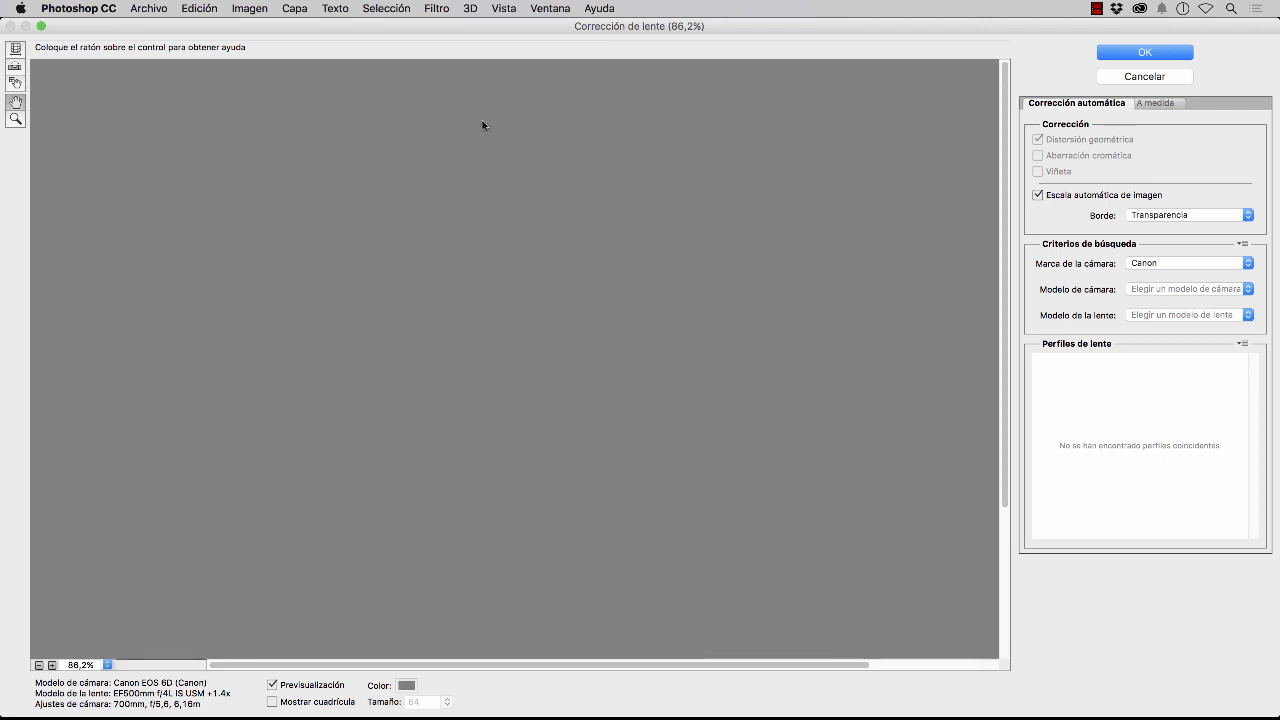
pyautogui.click(1155, 104)
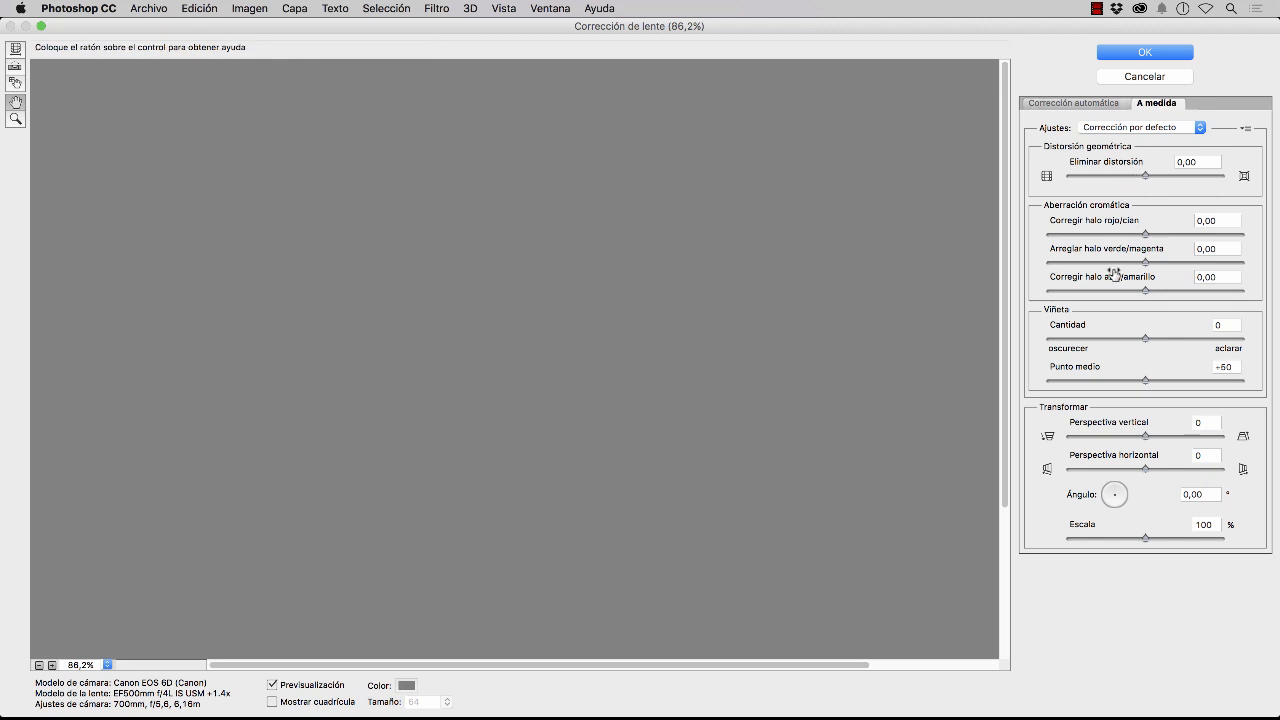
pyautogui.moveTo(1147, 342); pyautogui.dragTo(1012, 357)
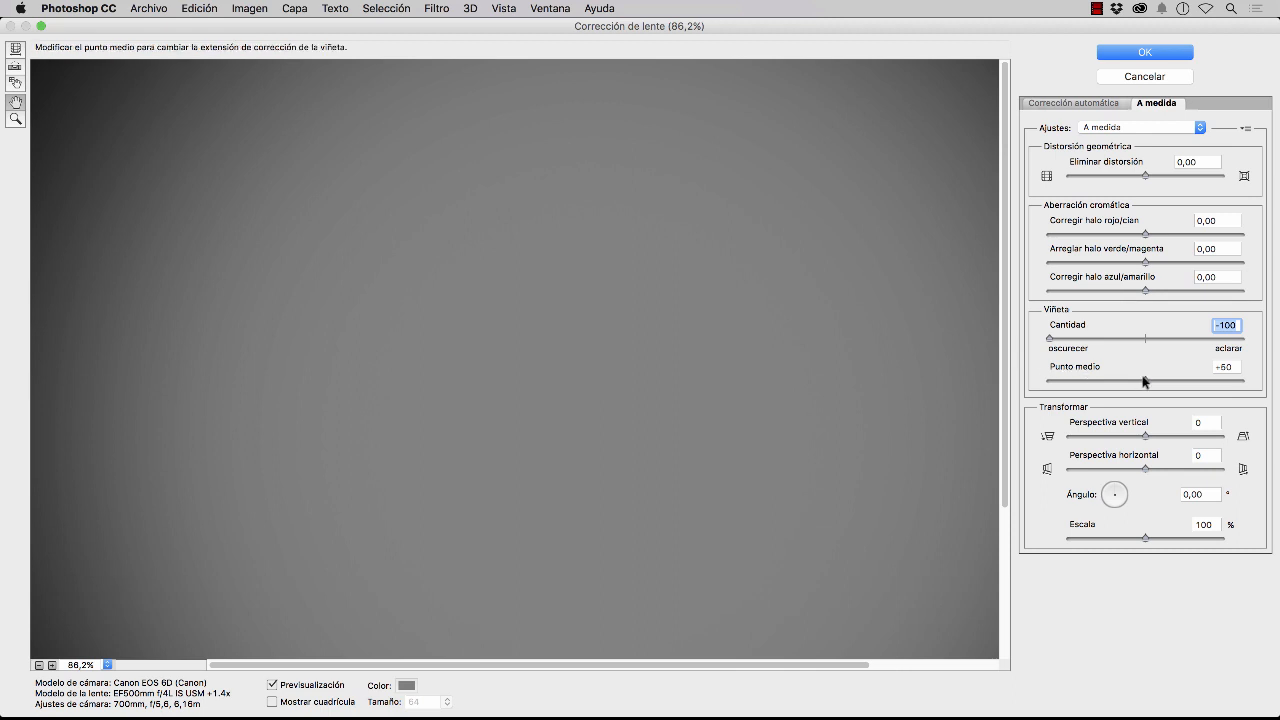
pyautogui.moveTo(1144, 382); pyautogui.dragTo(1105, 390)
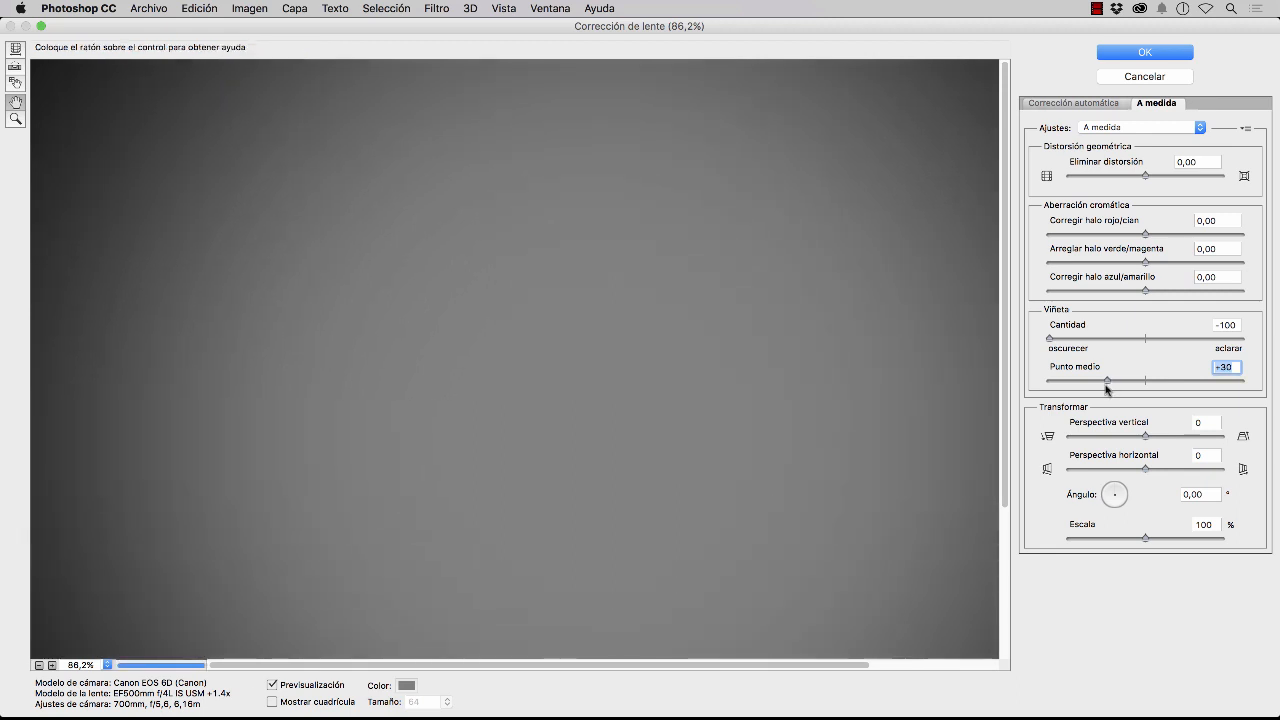
pyautogui.click(1142, 54)
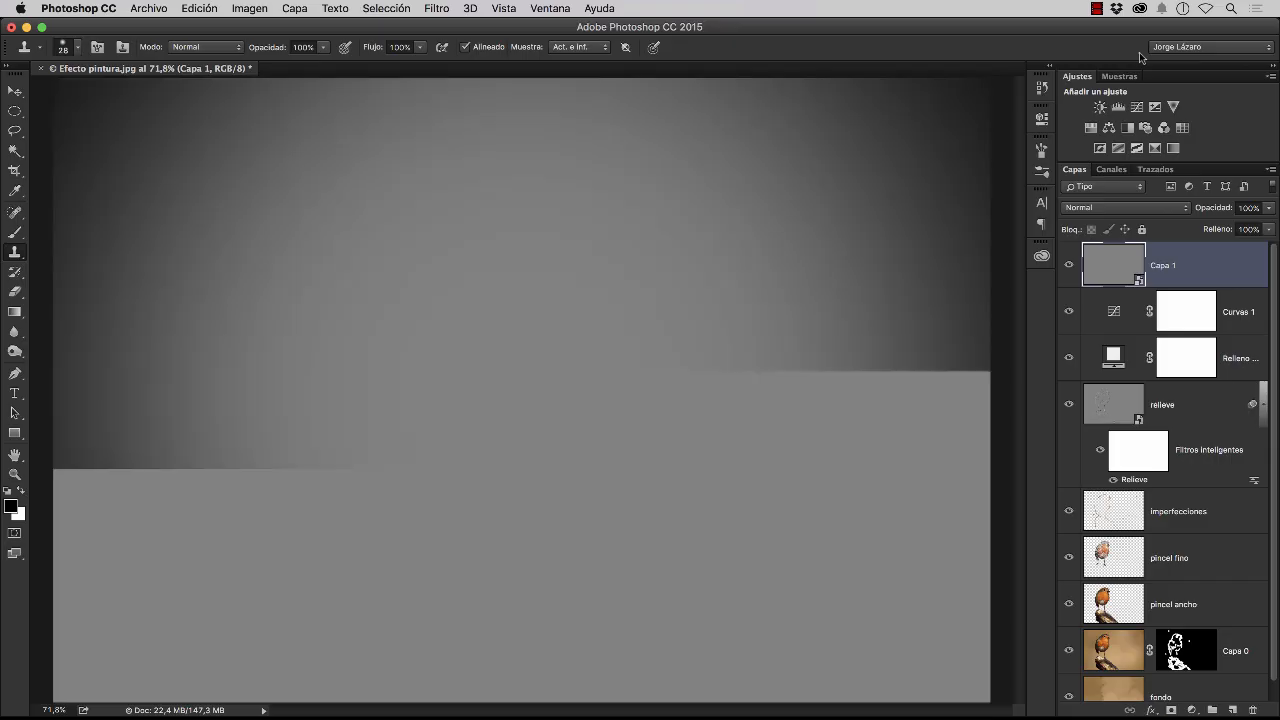
# Set the vignette layer's blend mode to Luz suave and compare the image with the layer hidden and shown
pyautogui.click(1114, 209)
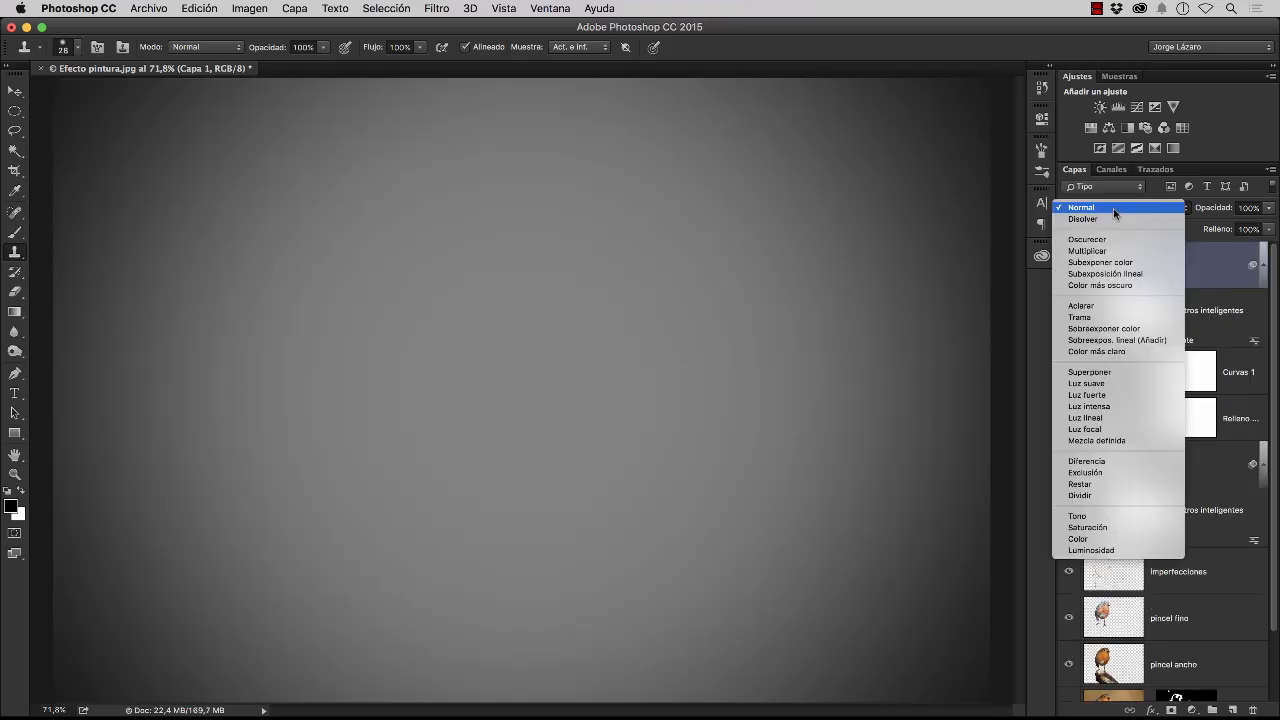
pyautogui.click(1108, 384)
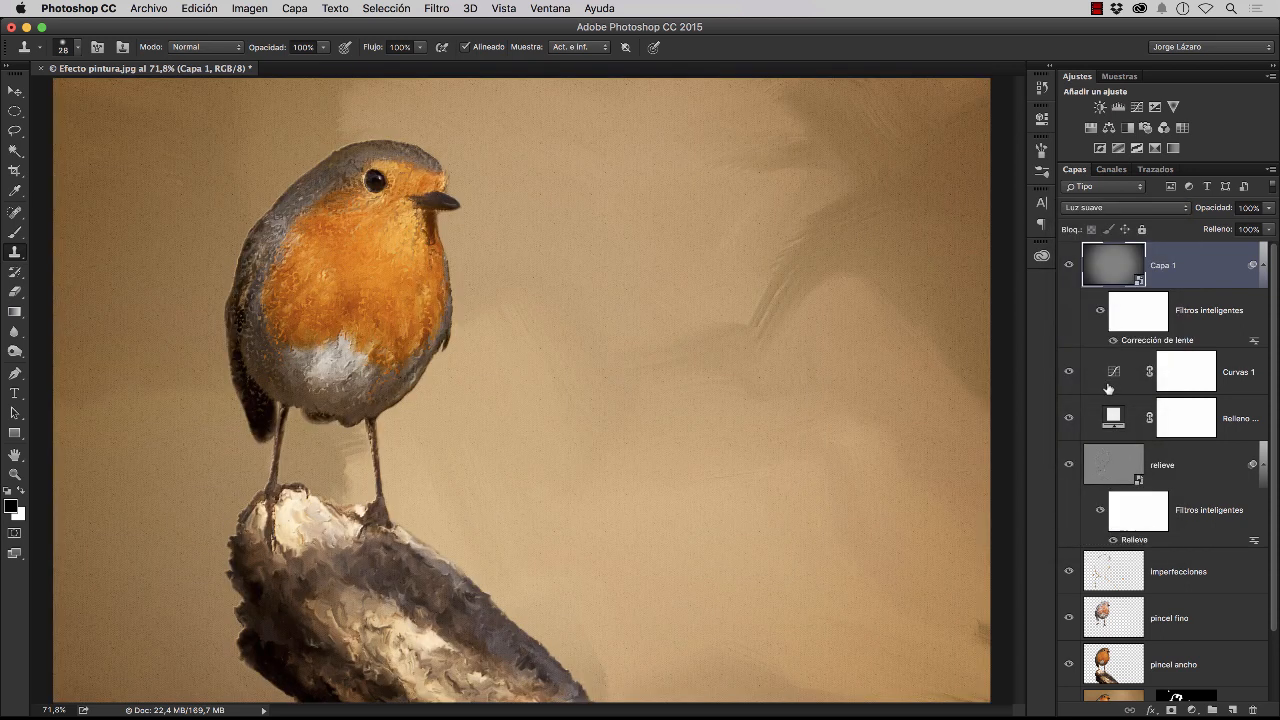
pyautogui.click(1069, 265)
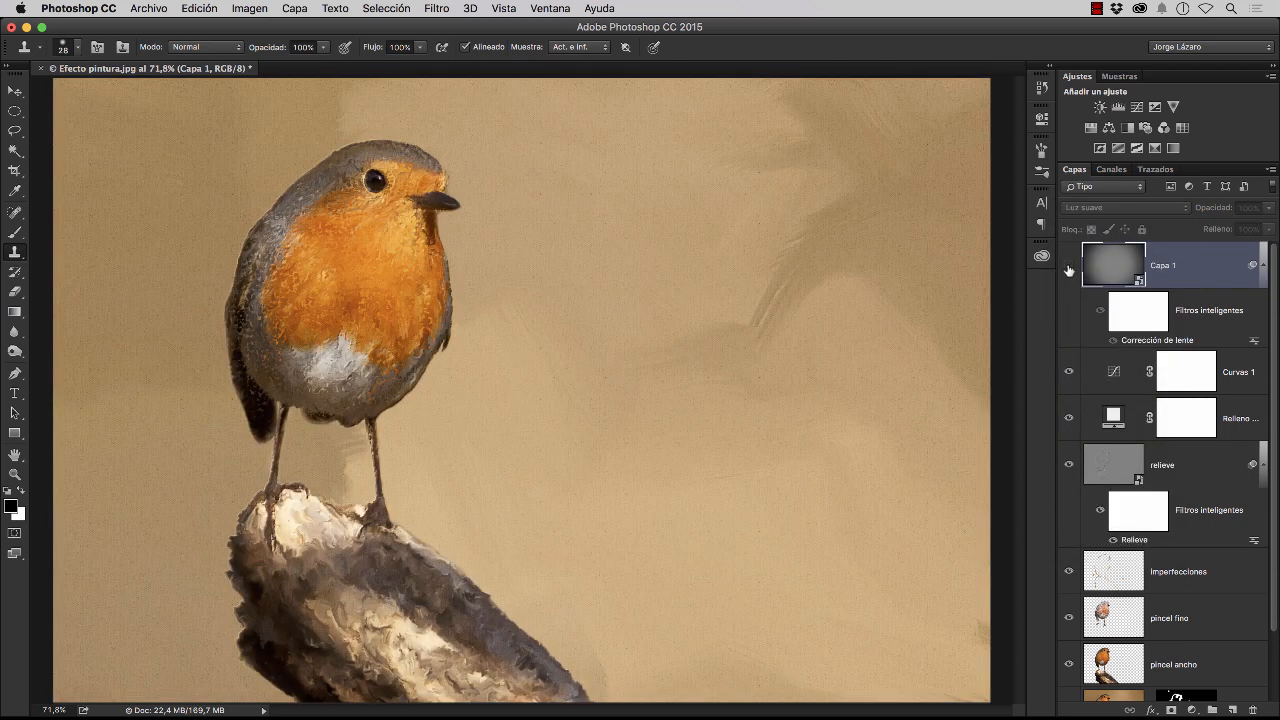
pyautogui.click(1069, 266)
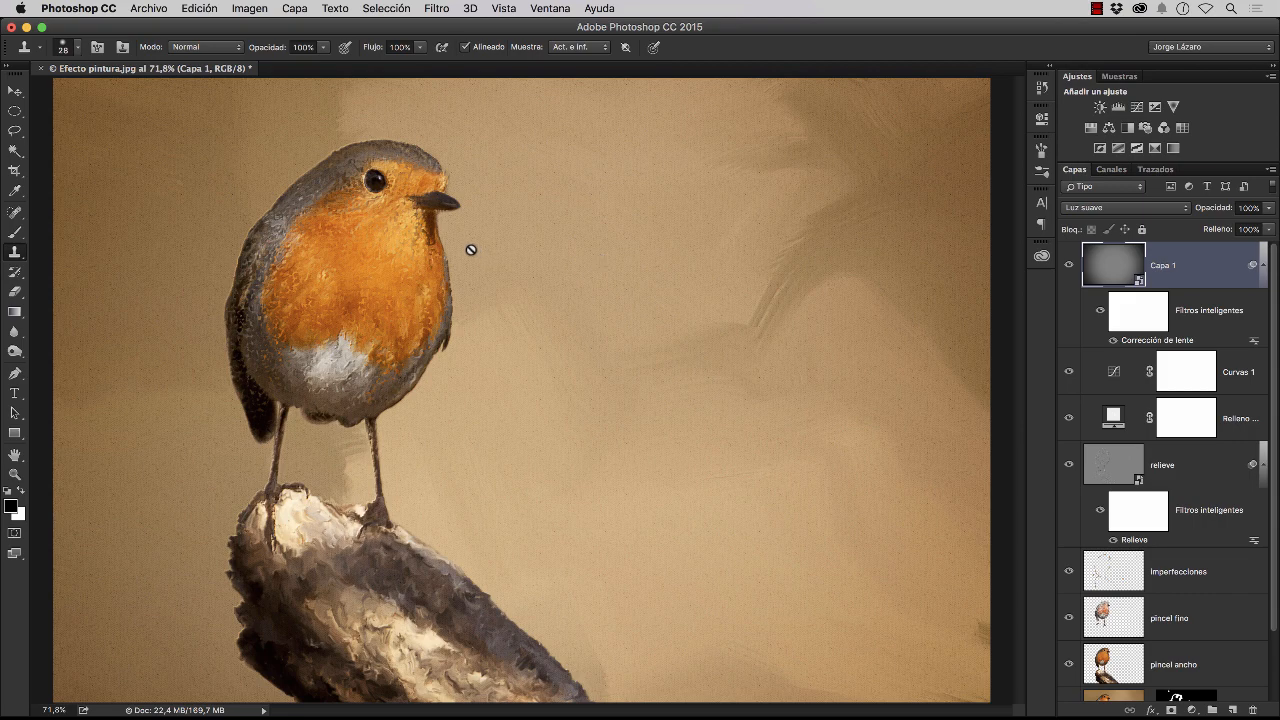
# Examine the painted texture and relief at 200% across the bird, the trunk and the background
pyautogui.press('z')
pyautogui.click(407, 200)
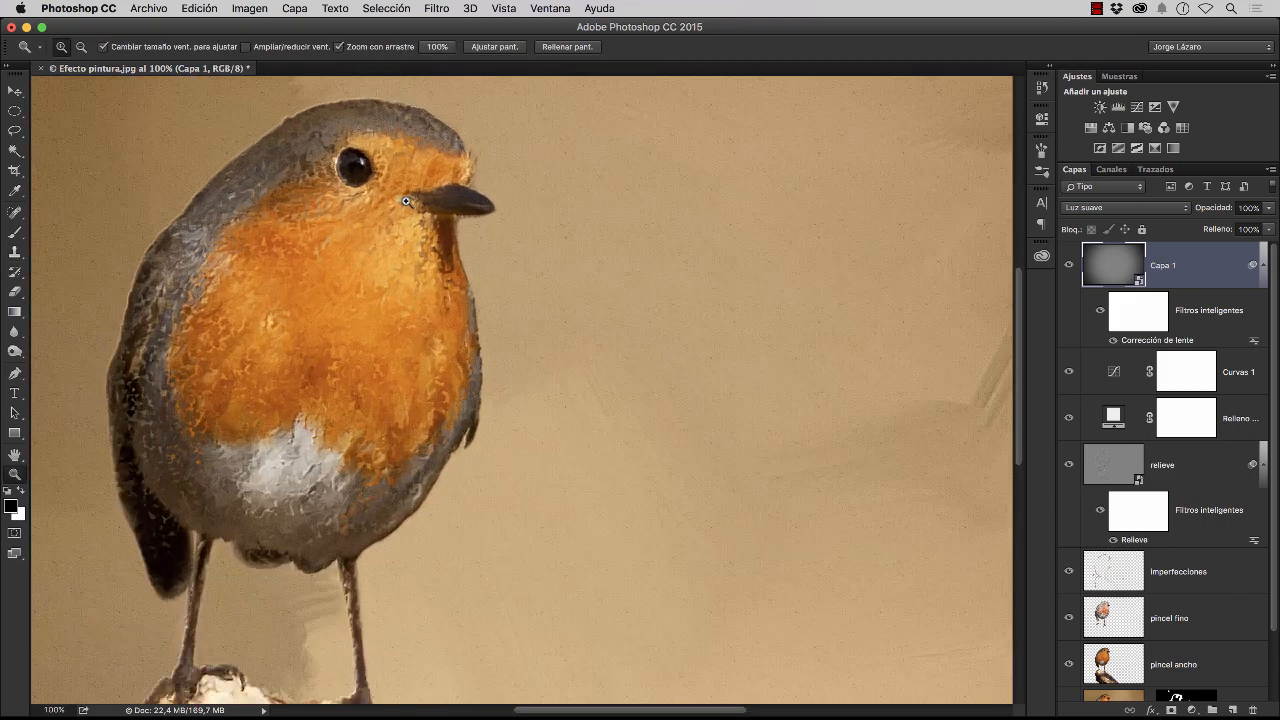
pyautogui.click(406, 201)
pyautogui.press('s')
pyautogui.moveTo(380, 326); pyautogui.dragTo(485, 229)
pyautogui.moveTo(400, 360); pyautogui.dragTo(501, 293)
pyautogui.moveTo(486, 386); pyautogui.dragTo(466, 280)
pyautogui.moveTo(511, 471); pyautogui.dragTo(463, 411)
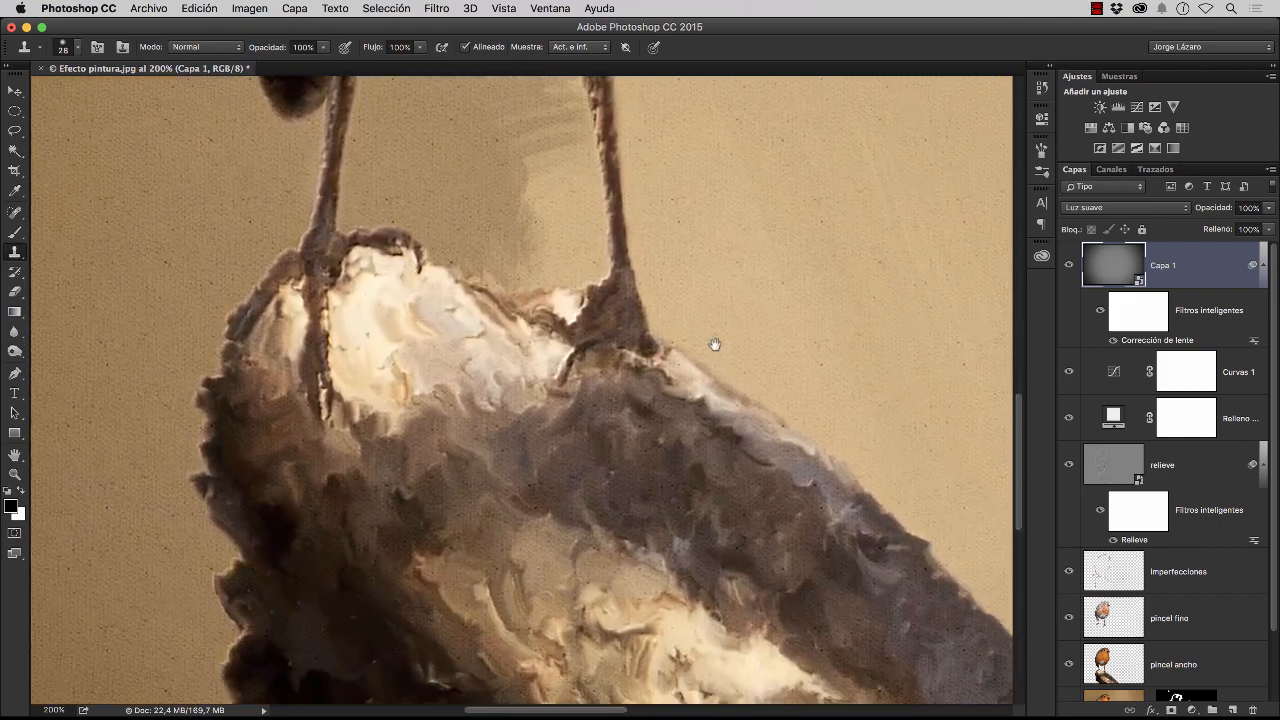
pyautogui.moveTo(775, 341); pyautogui.dragTo(577, 369)
pyautogui.moveTo(554, 314); pyautogui.dragTo(611, 414)
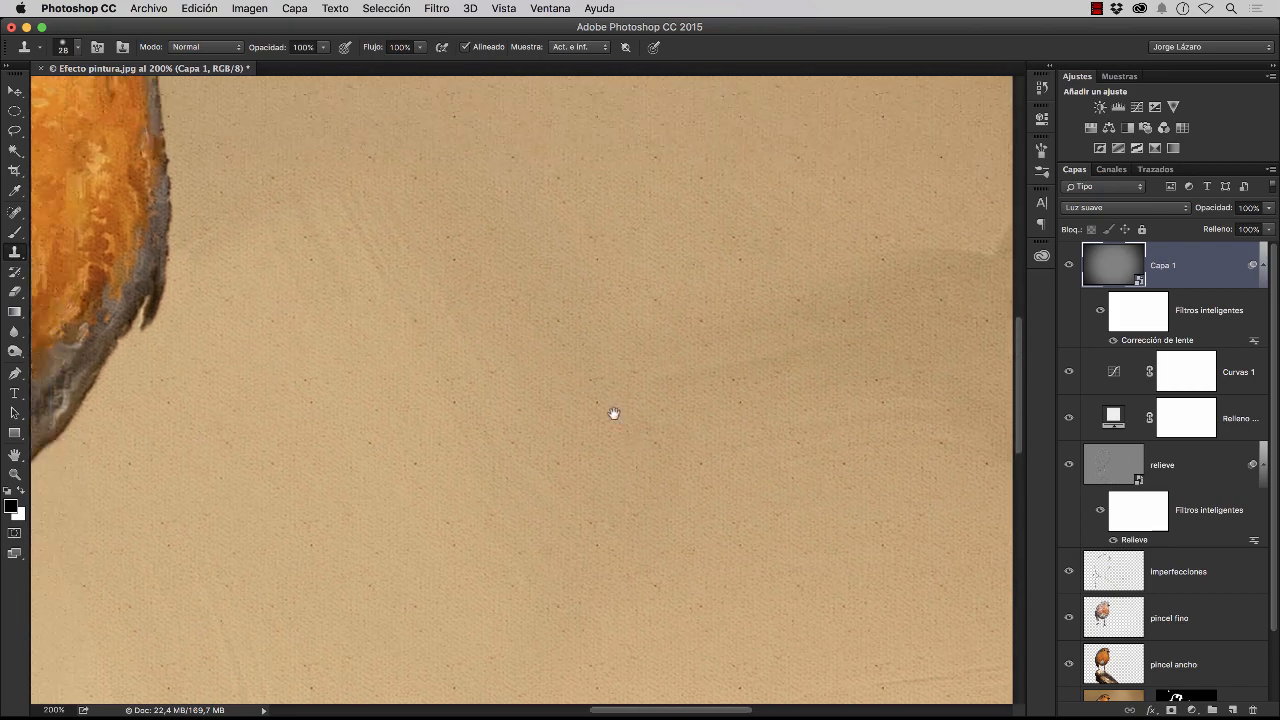
pyautogui.moveTo(409, 303); pyautogui.dragTo(537, 414)
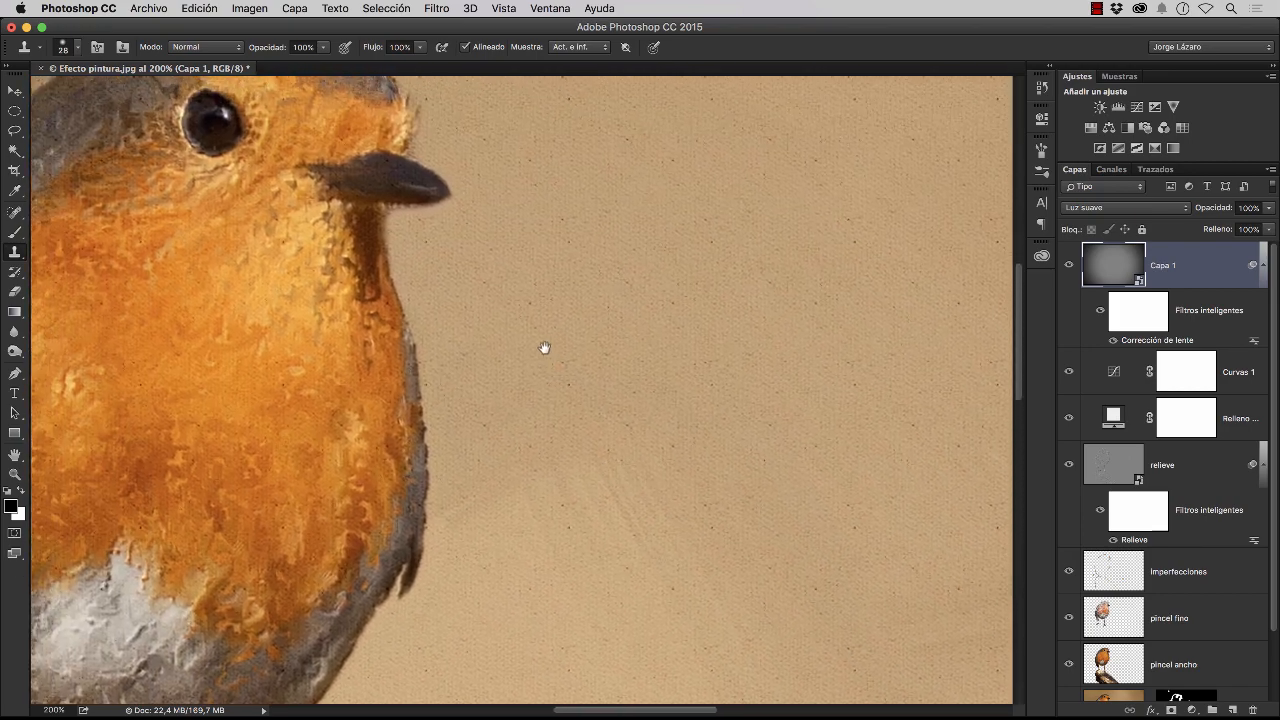
pyautogui.moveTo(543, 349); pyautogui.dragTo(597, 466)
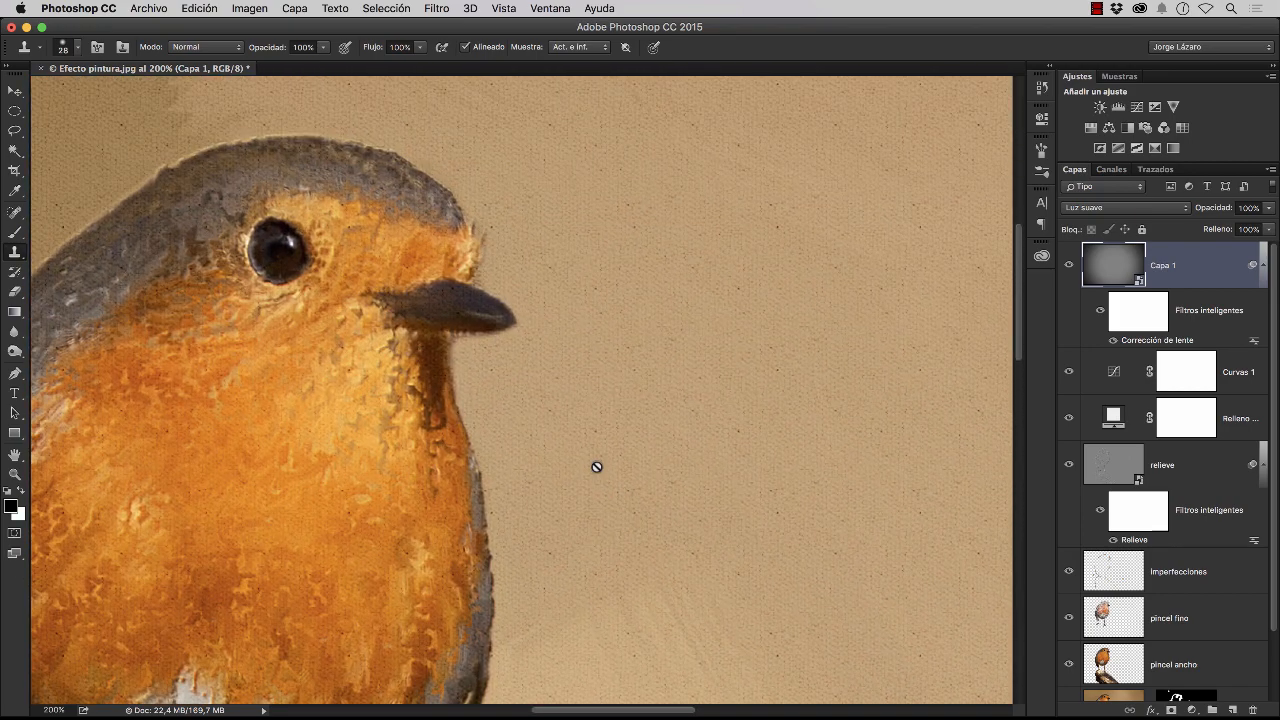
pyautogui.moveTo(486, 457); pyautogui.dragTo(580, 449)
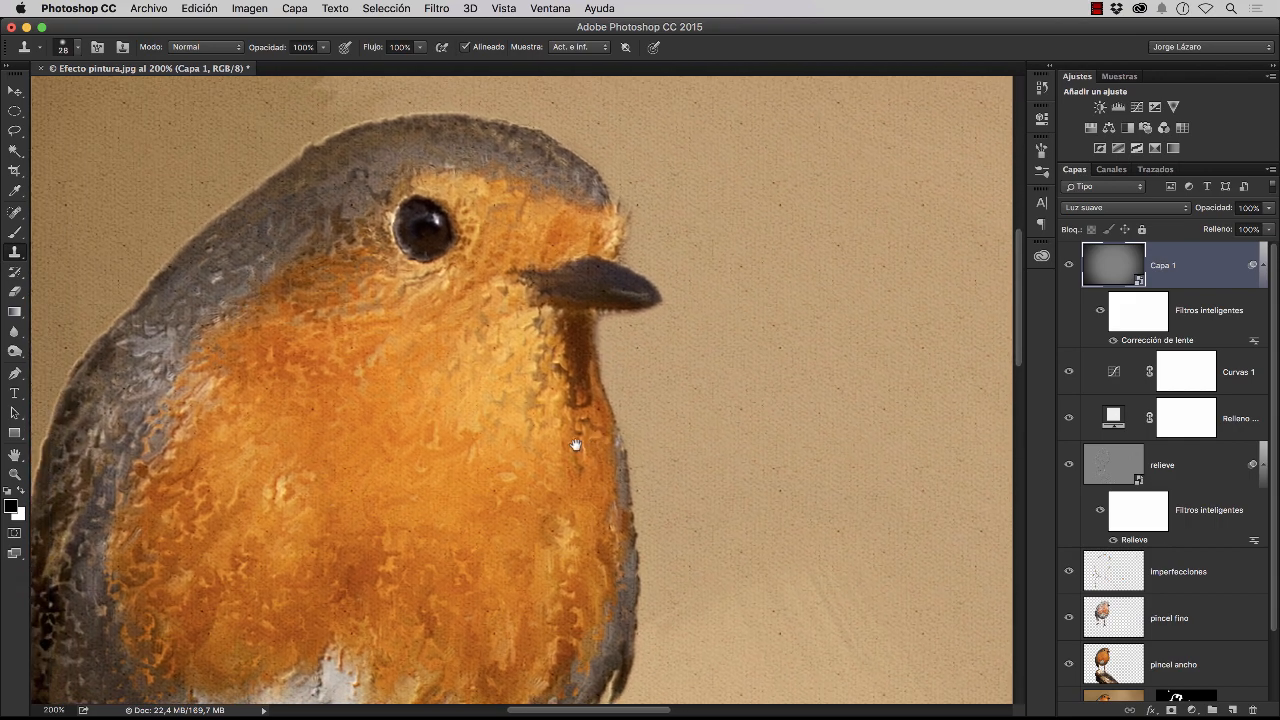